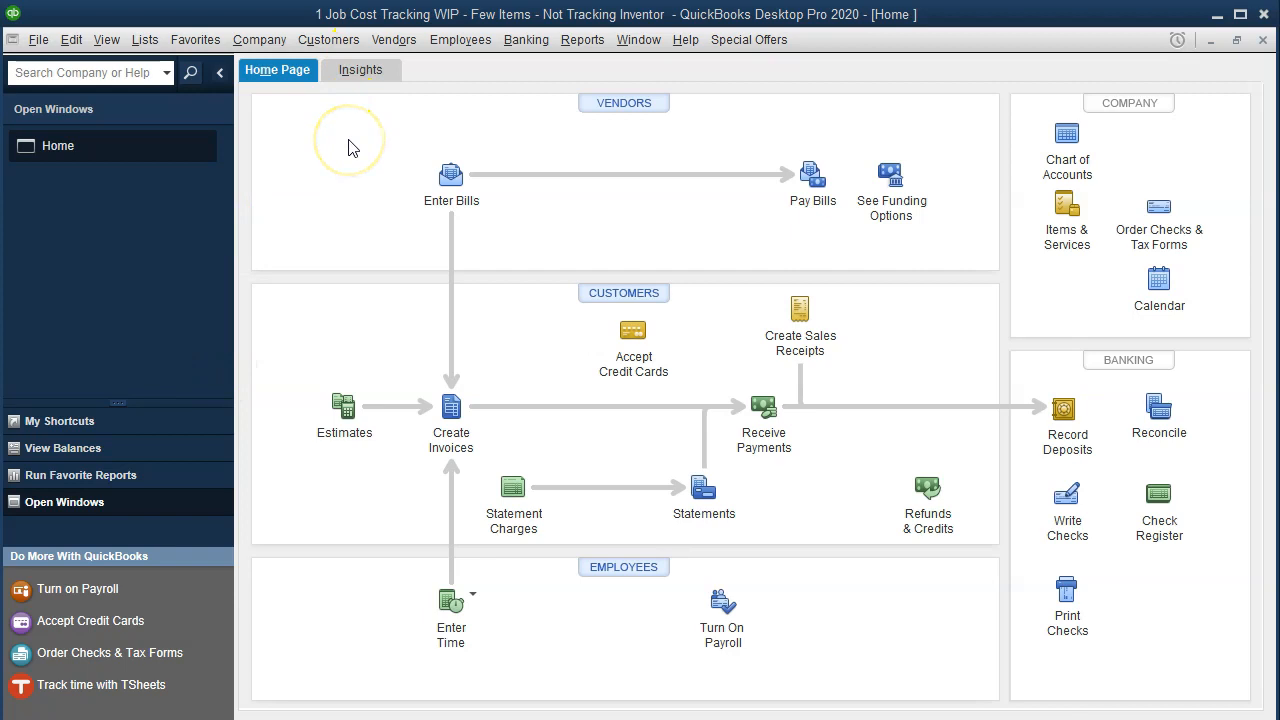
# Display the list of open windows beside the home page.
pyautogui.click(97, 275)
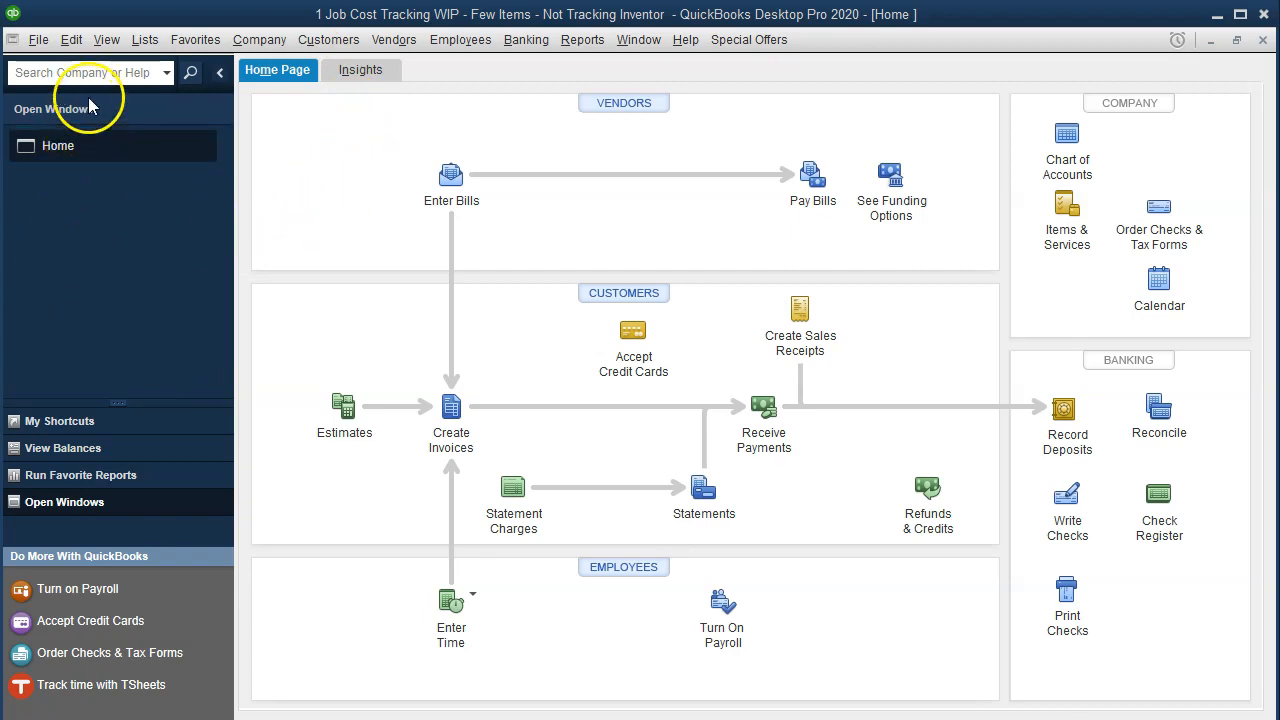
pyautogui.click(107, 40)
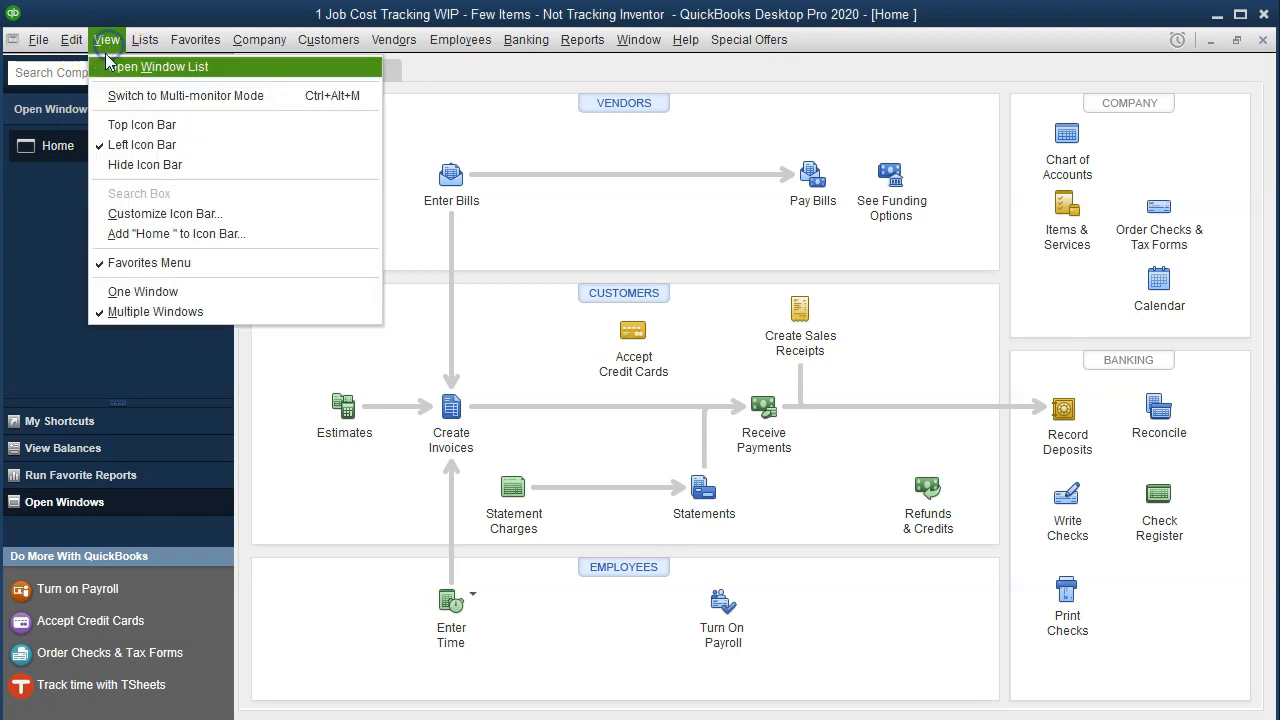
pyautogui.click(229, 67)
pyautogui.click(251, 78)
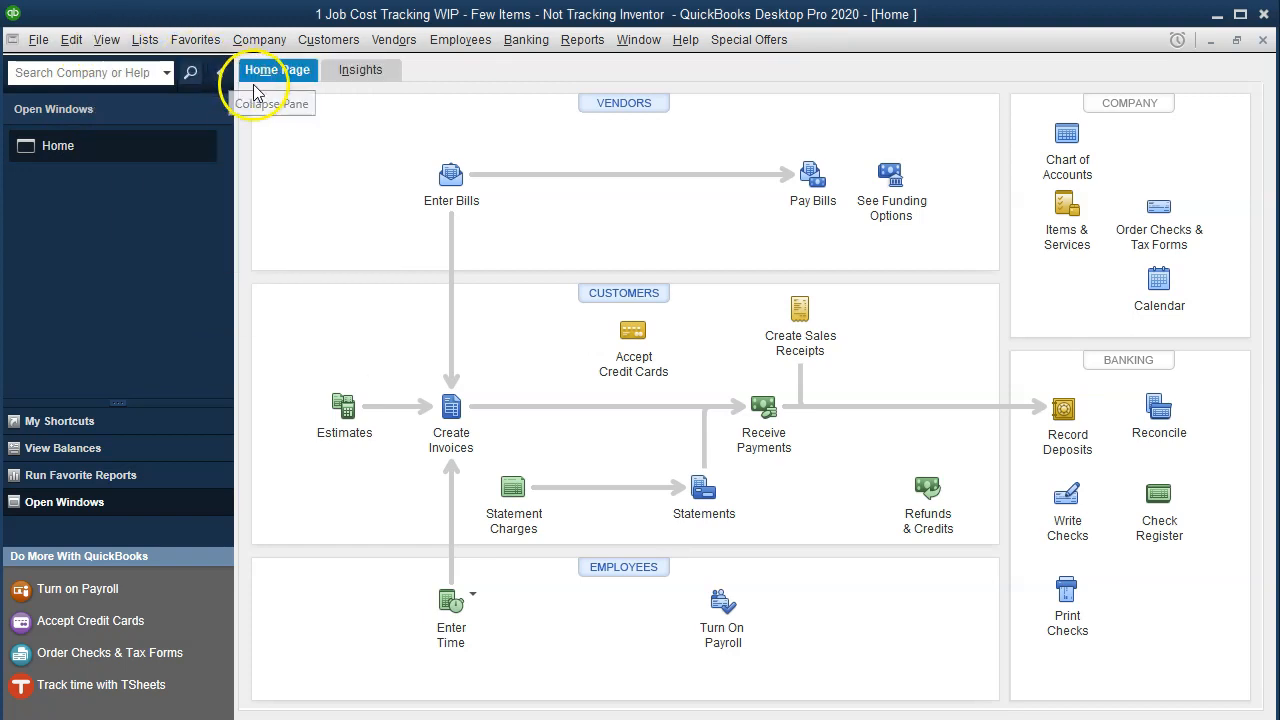
# Run the Trial Balance report for 01/01/2020 to 12/31/2020.
pyautogui.click(562, 47)
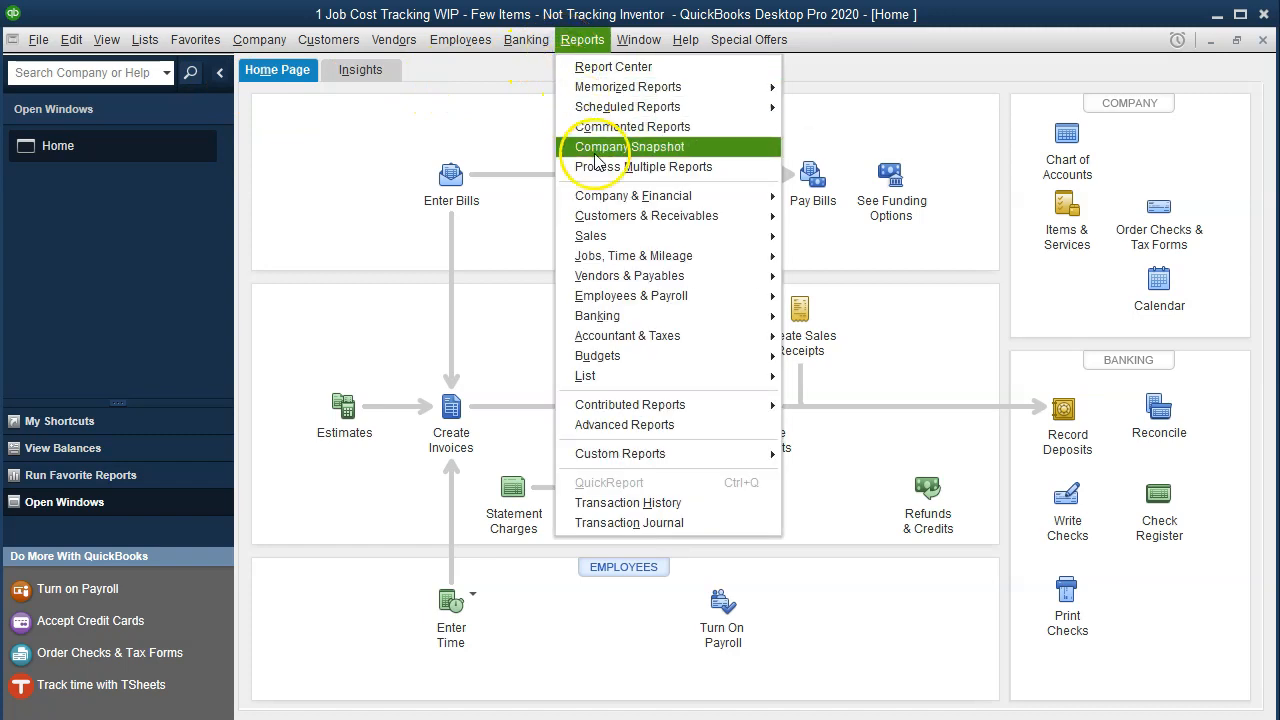
pyautogui.moveTo(663, 335)
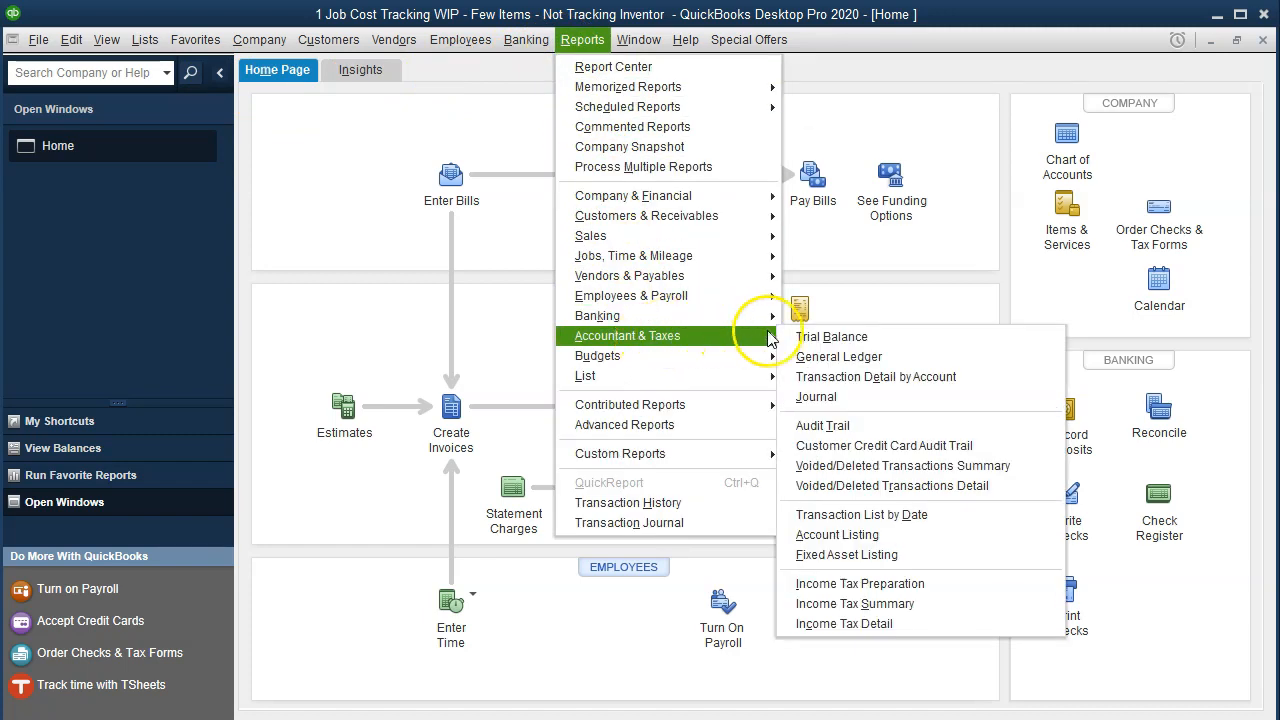
pyautogui.click(800, 340)
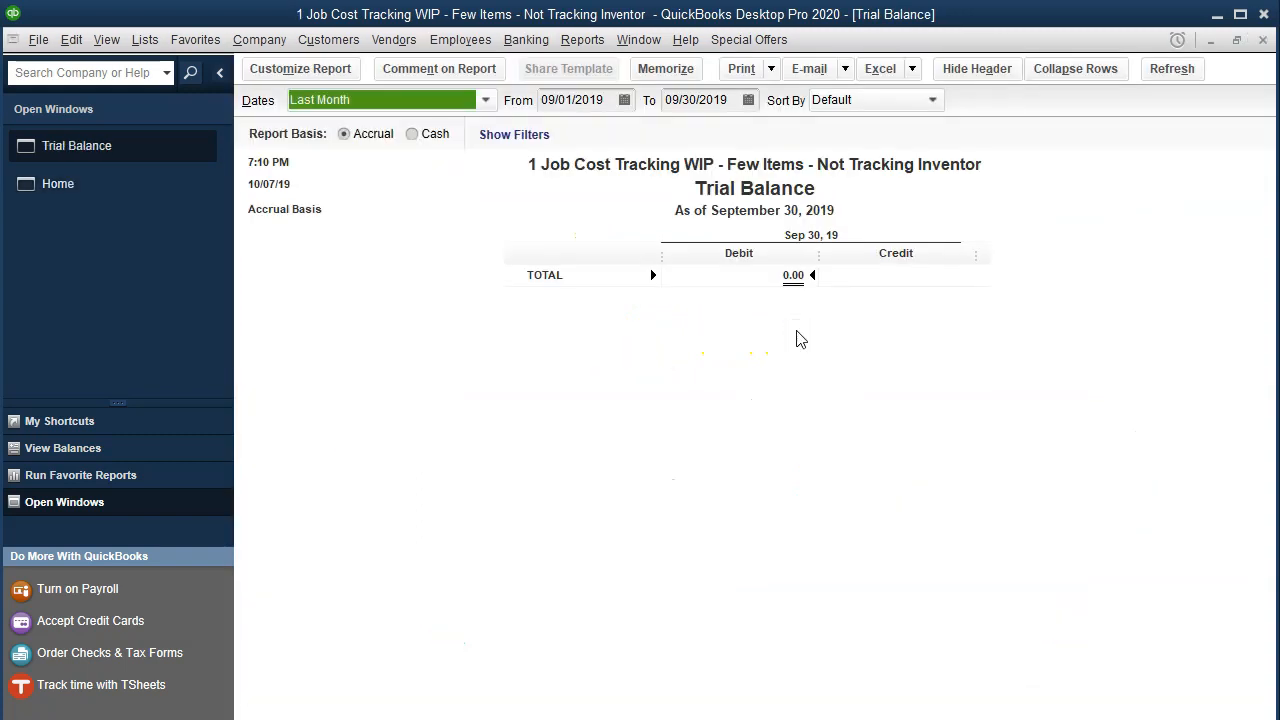
pyautogui.press('Tab')
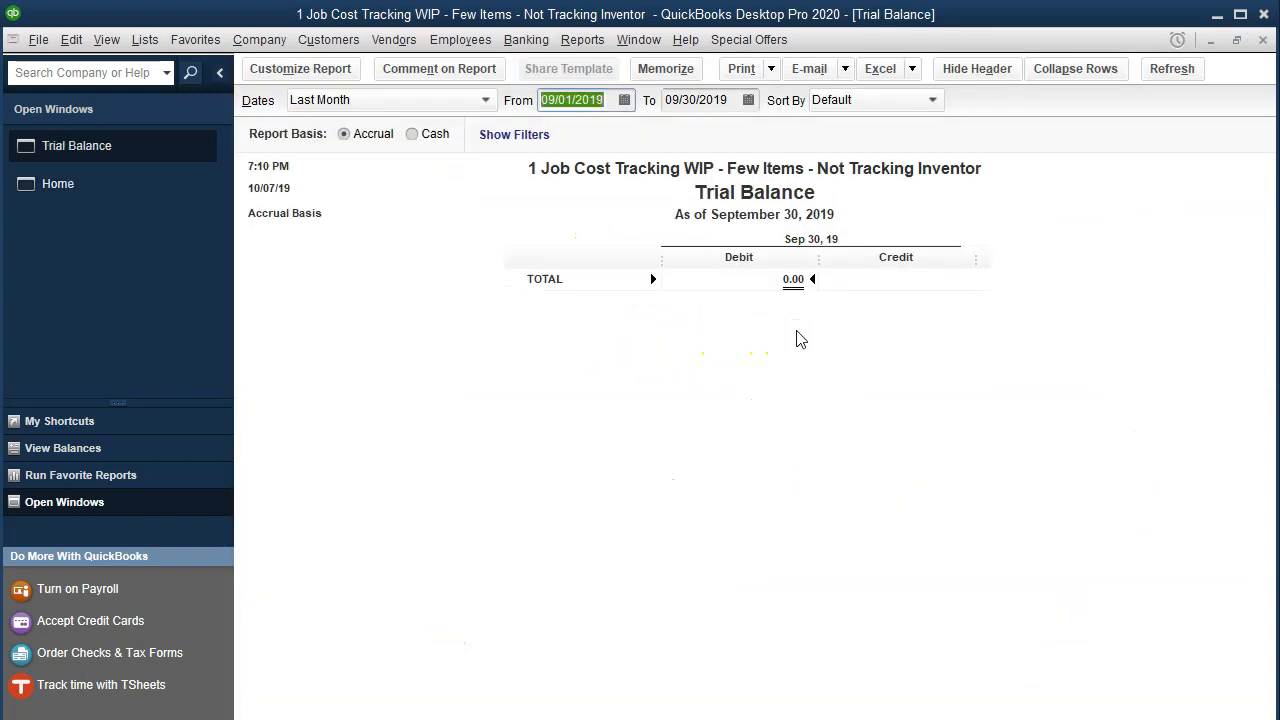
pyautogui.write('01')
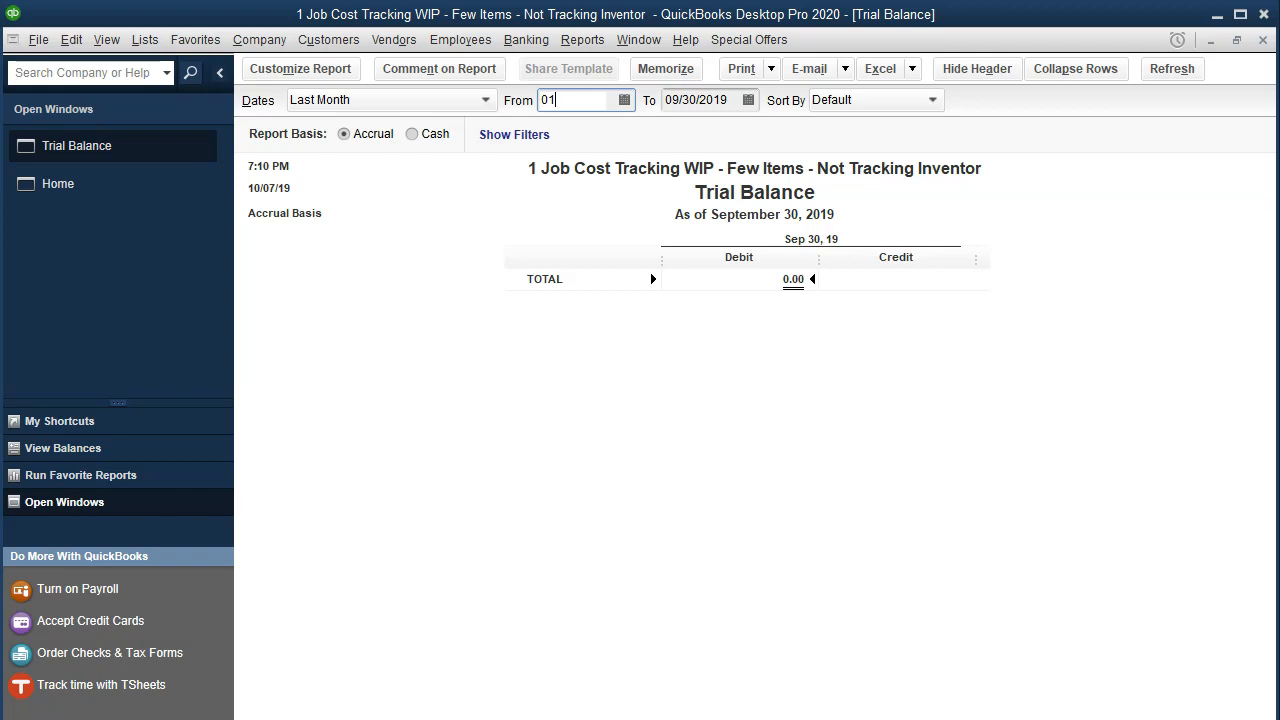
pyautogui.write('/01/2020')
pyautogui.press('Tab')
pyautogui.write('12312020')
pyautogui.press('Tab')
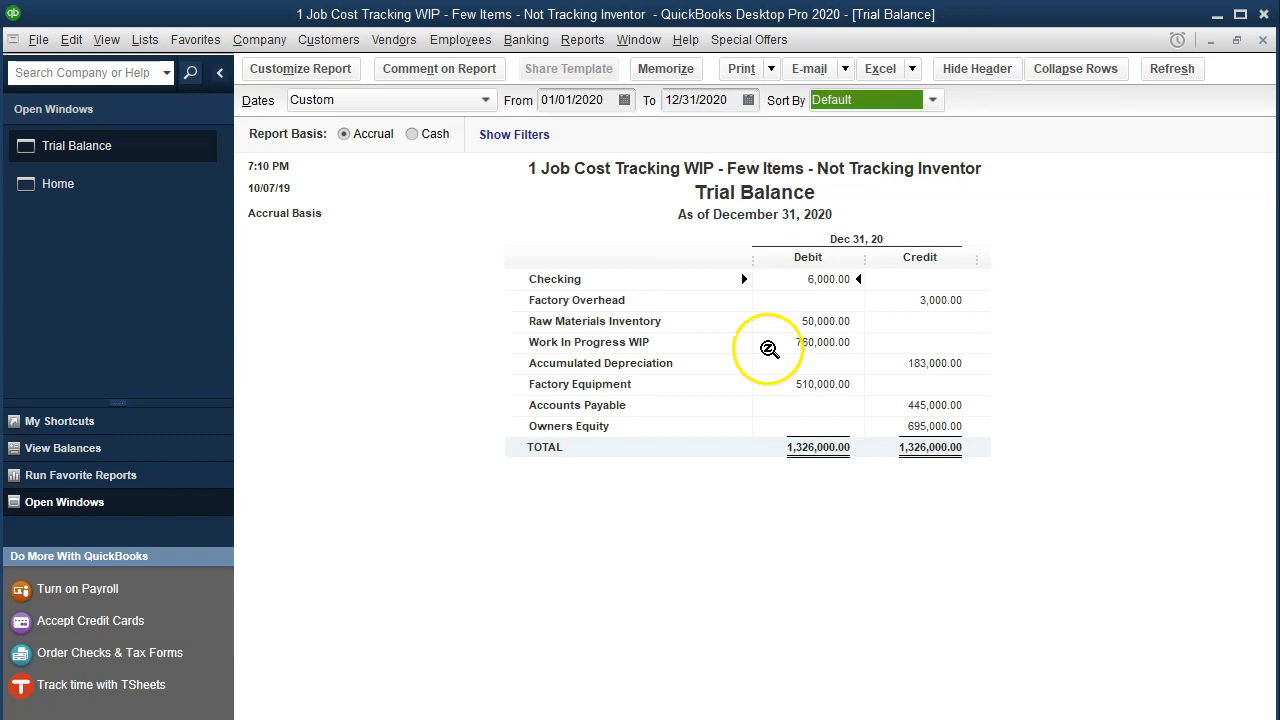
# Open the Job Estimates vs. Actuals Summary report.
pyautogui.click(589, 47)
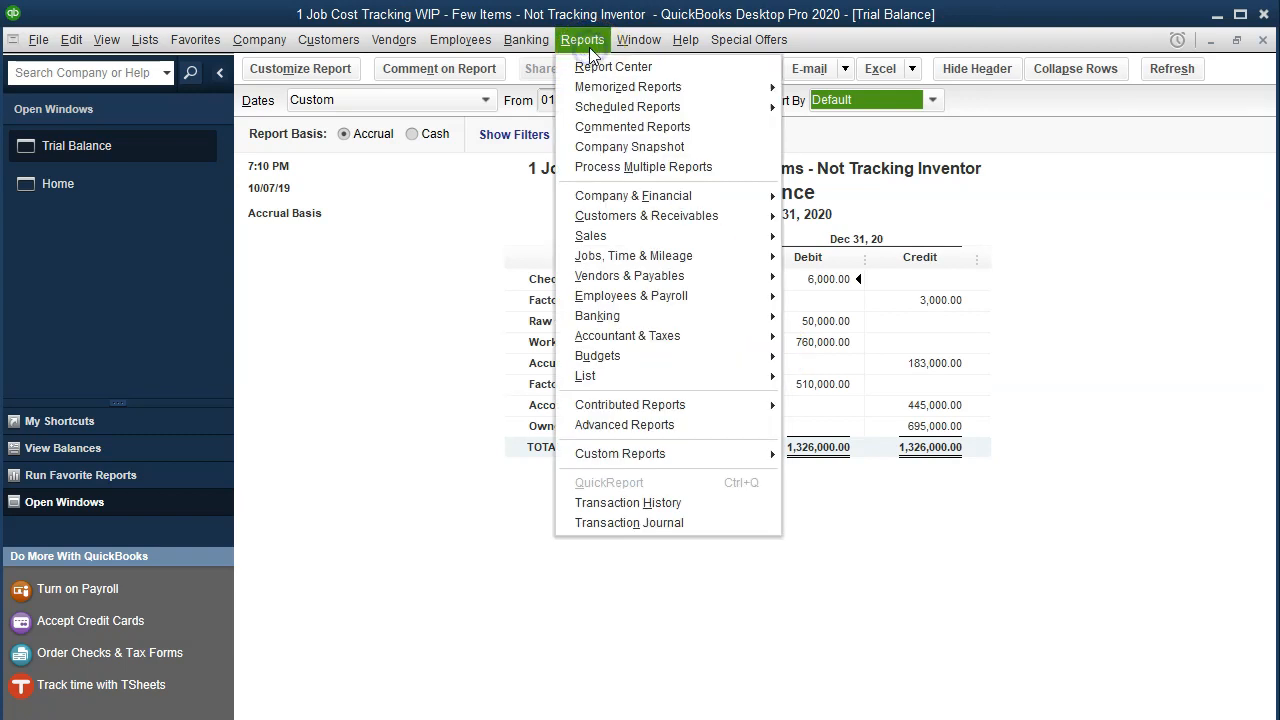
pyautogui.moveTo(665, 277)
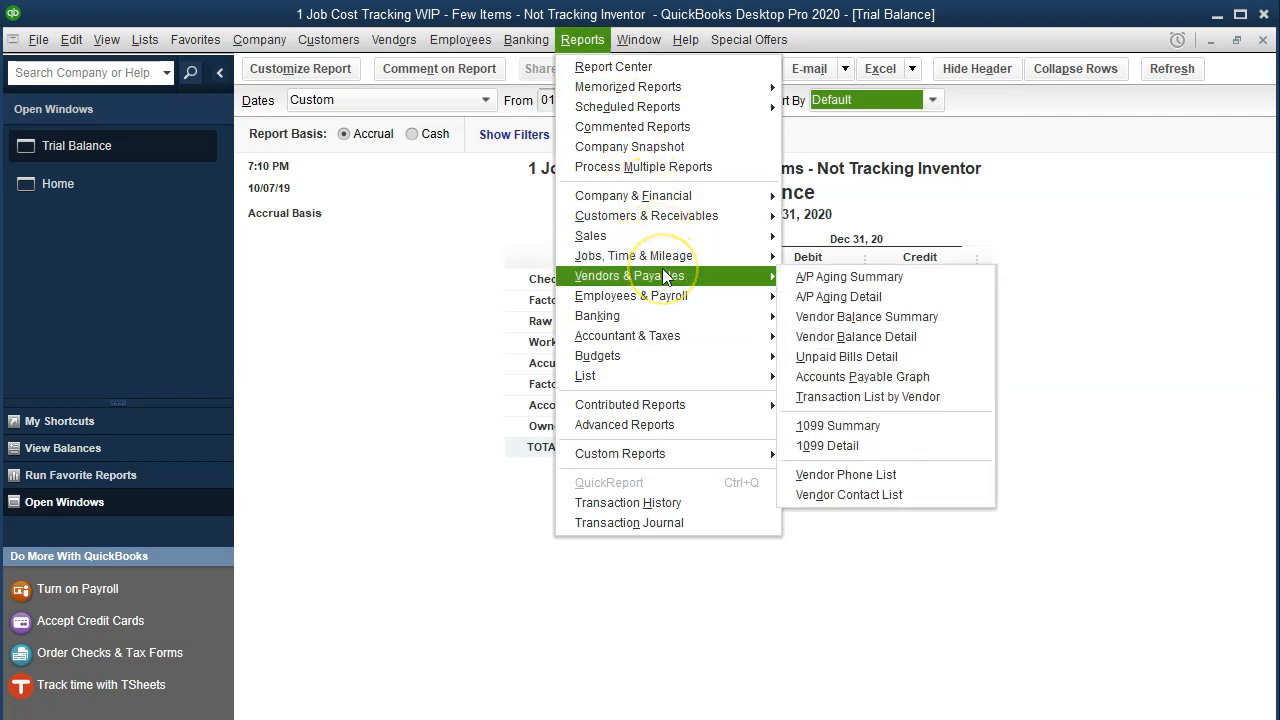
pyautogui.moveTo(757, 255)
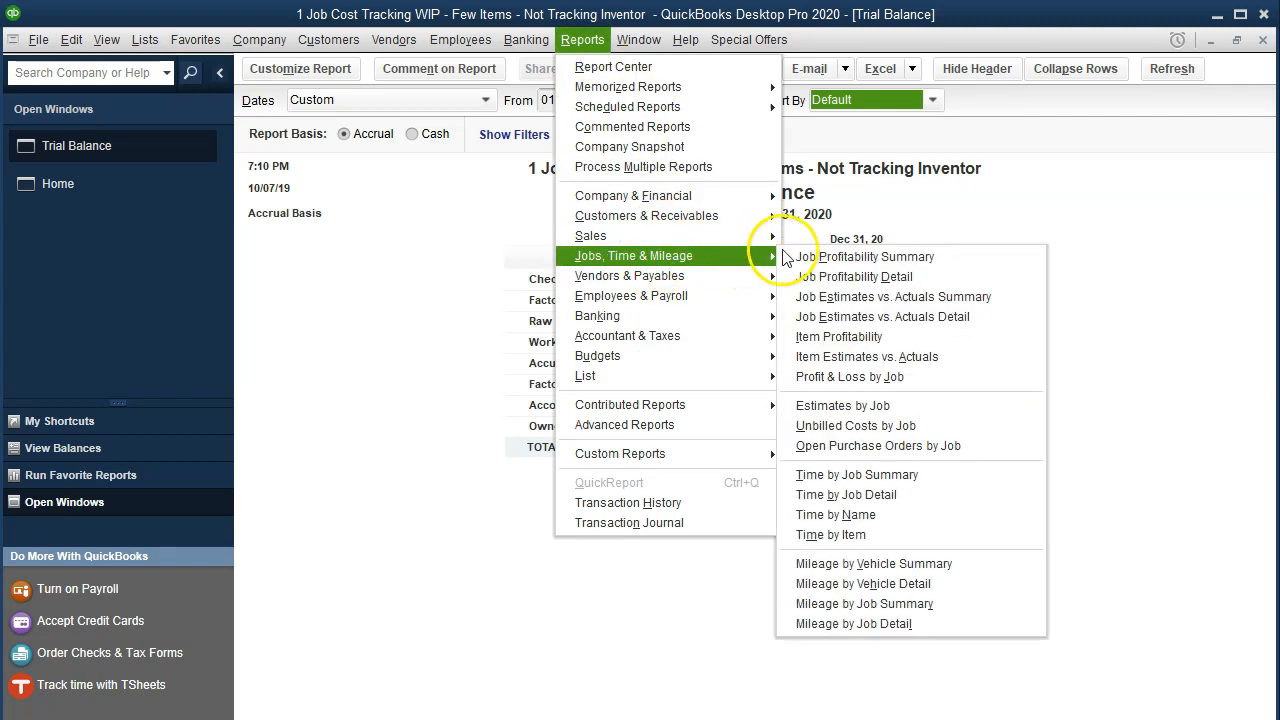
pyautogui.click(1013, 303)
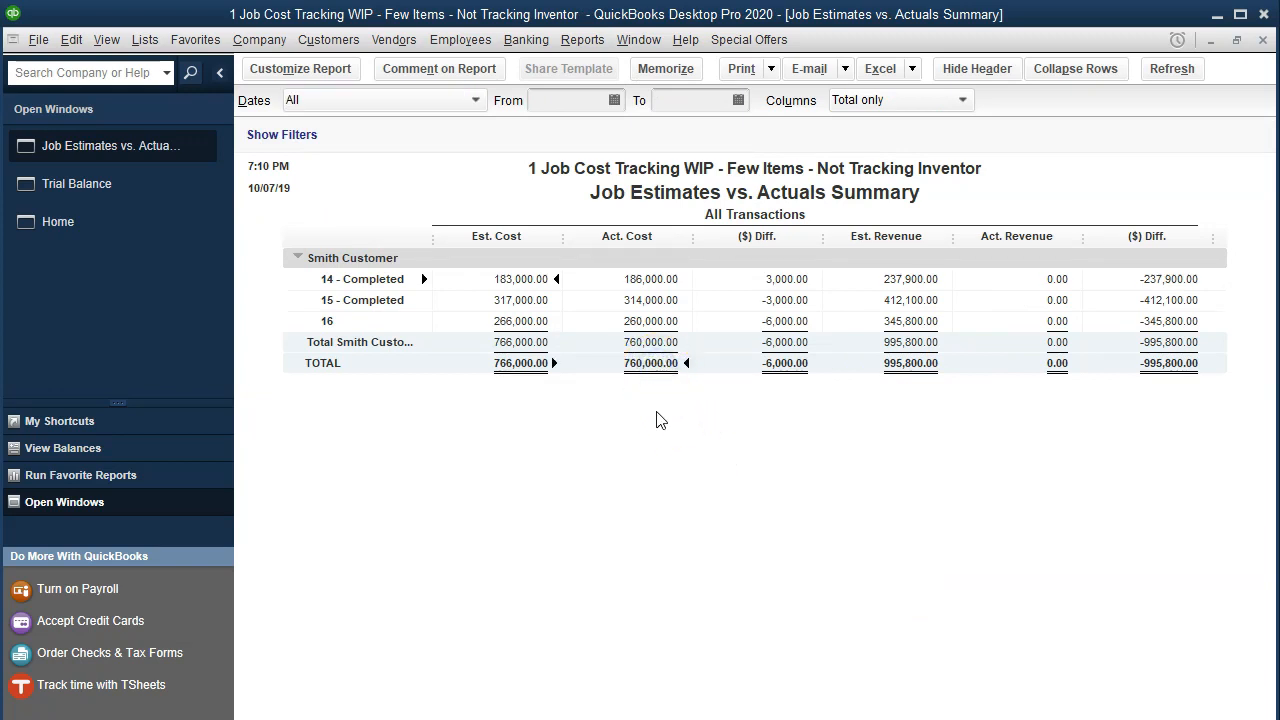
# Return to the Trial Balance report and check the Work In Progress WIP balance.
pyautogui.click(106, 191)
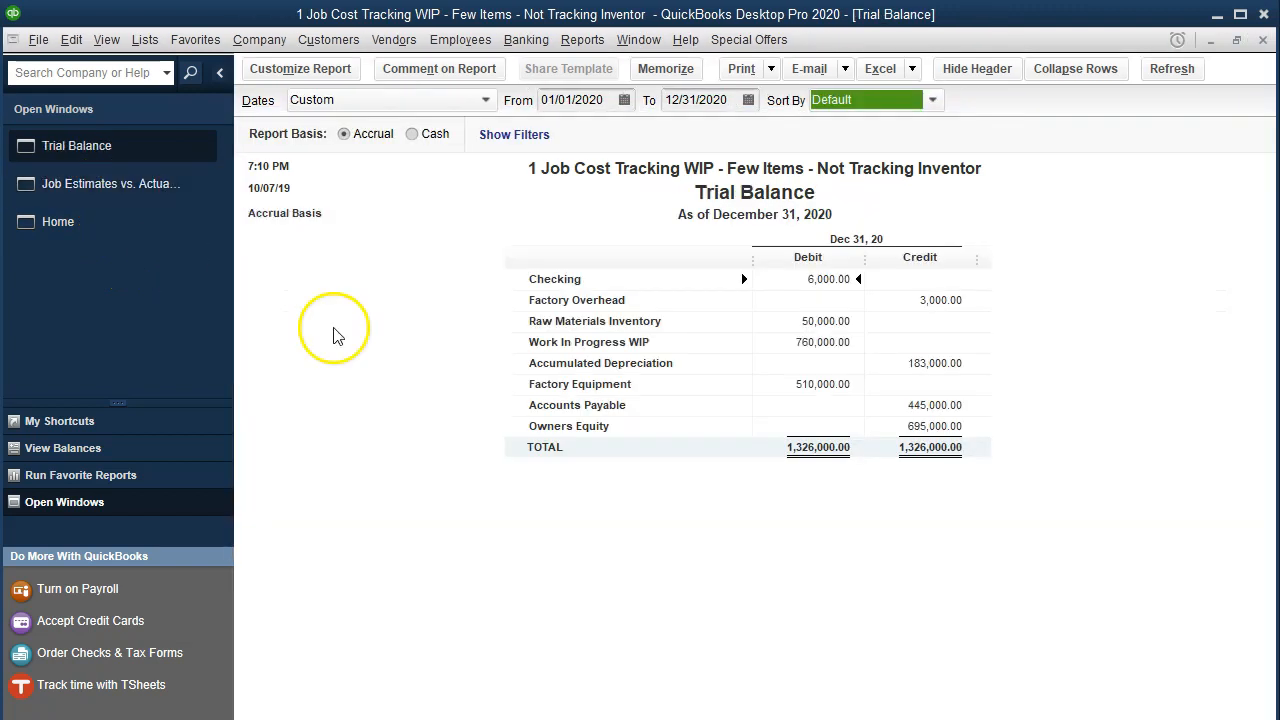
pyautogui.click(805, 342)
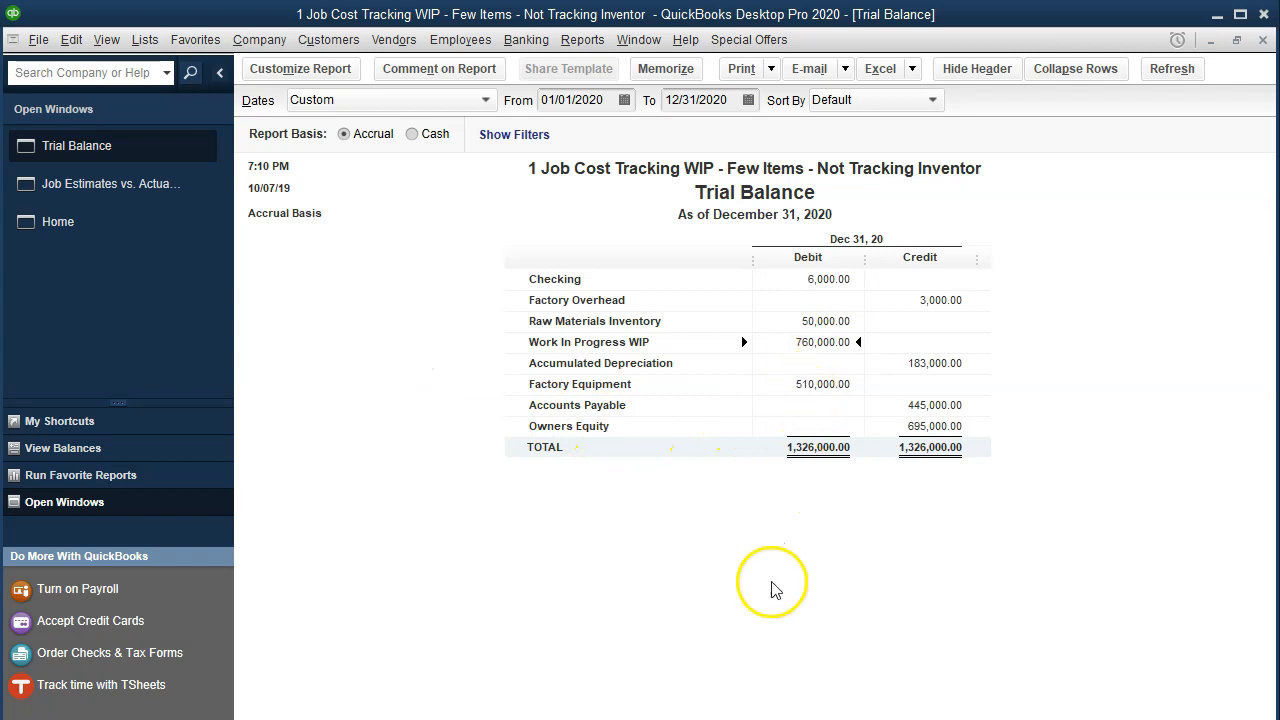
# Switch to the Excel workbook and check the combined ending balances of work in process and finished goods inventory, then each one separately.
pyautogui.click(700, 712)
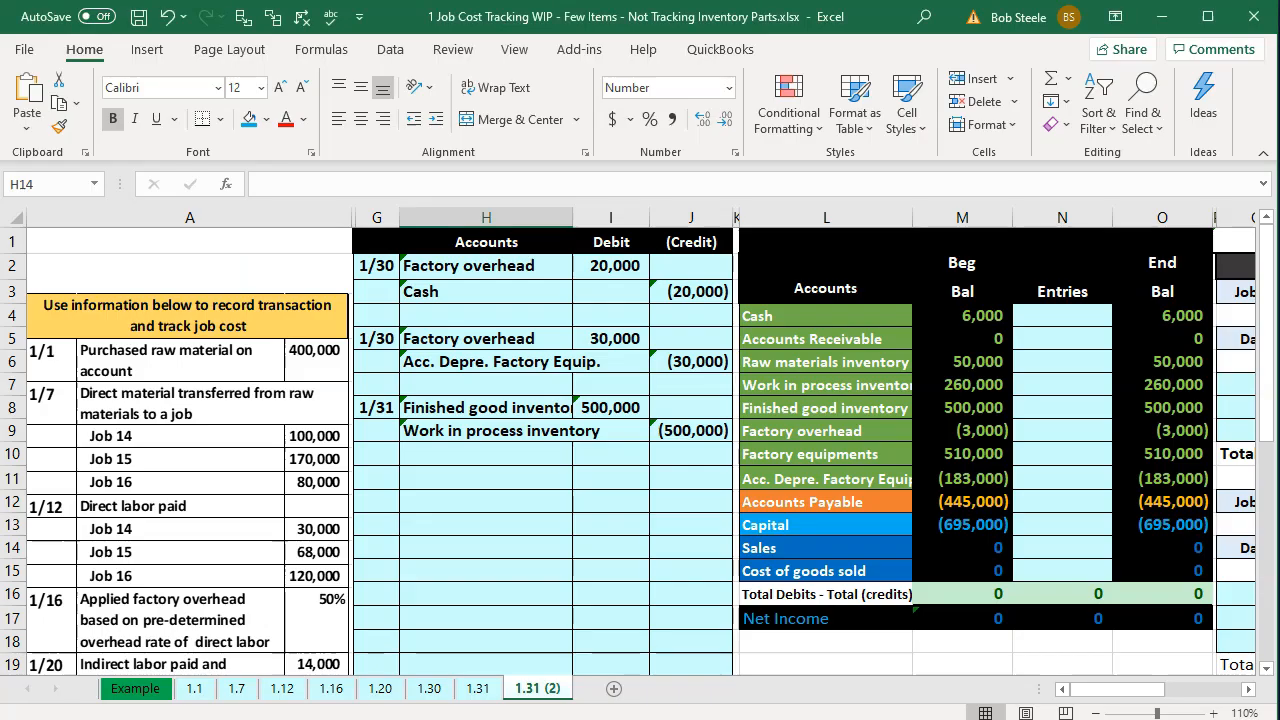
pyautogui.click(885, 430)
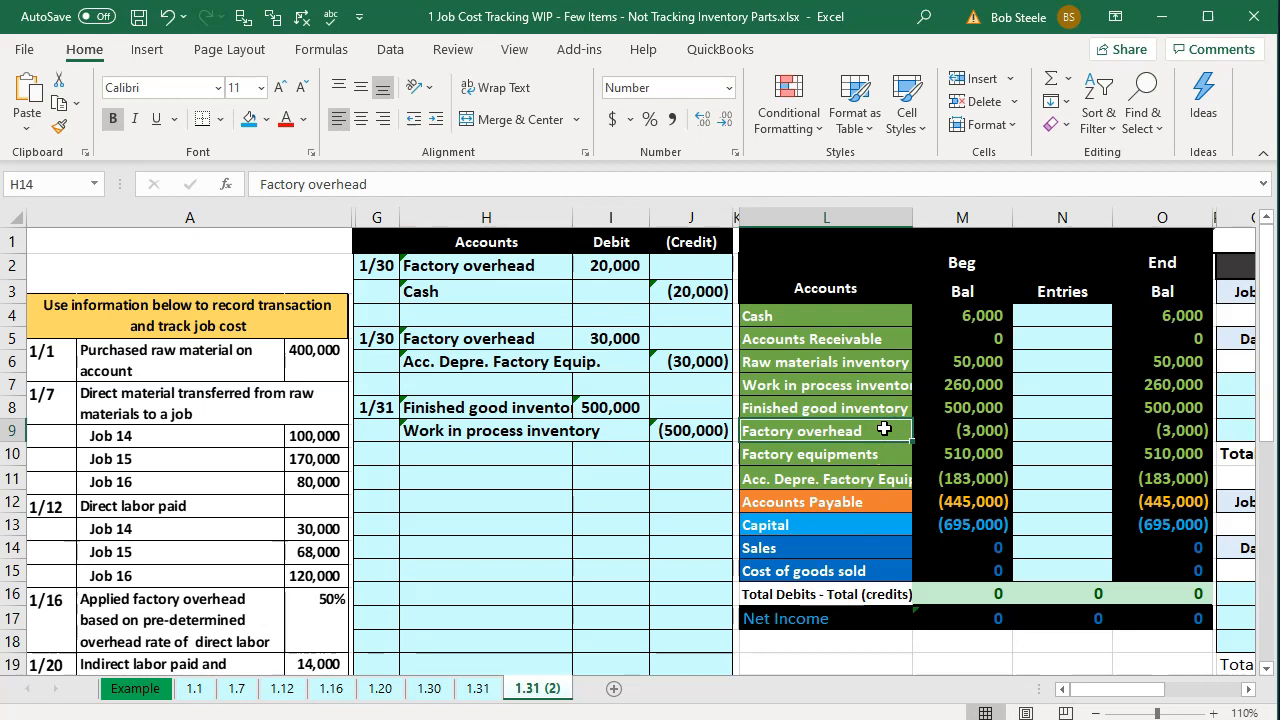
pyautogui.press('Right')
pyautogui.press('Right')
pyautogui.press('Right')
pyautogui.press('Right')
pyautogui.press('Right')
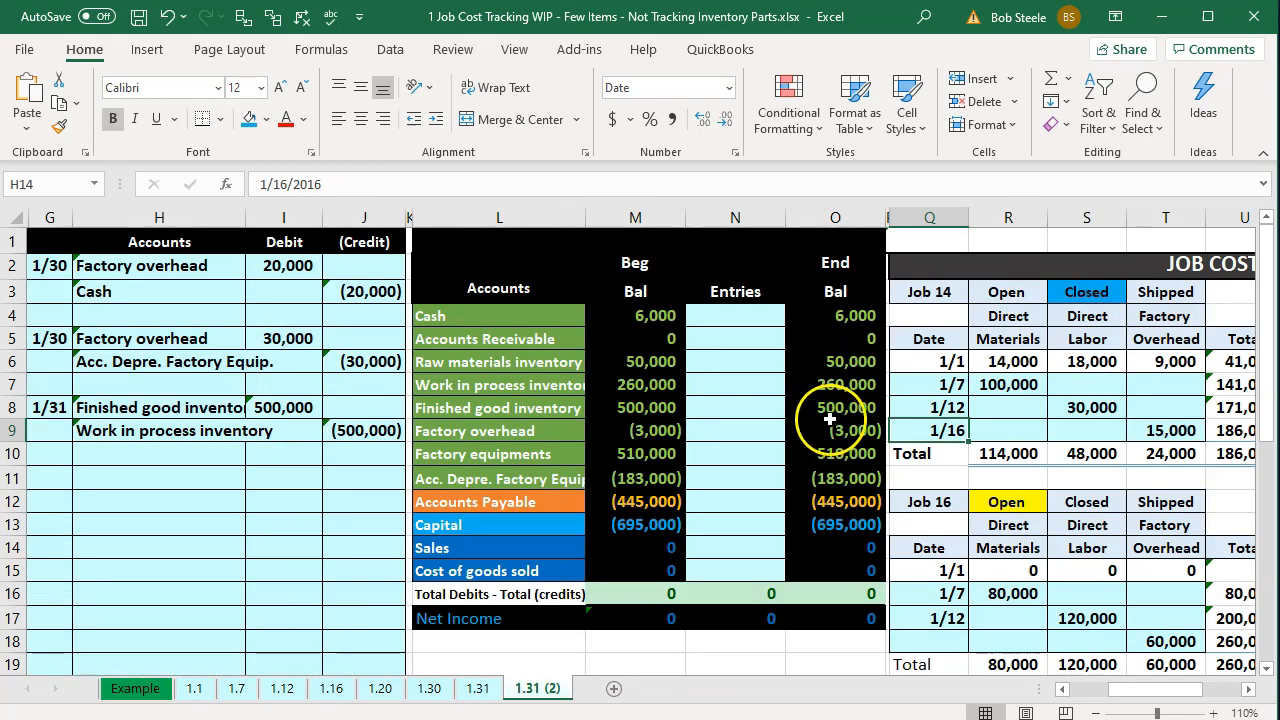
pyautogui.moveTo(845, 385); pyautogui.dragTo(855, 405)
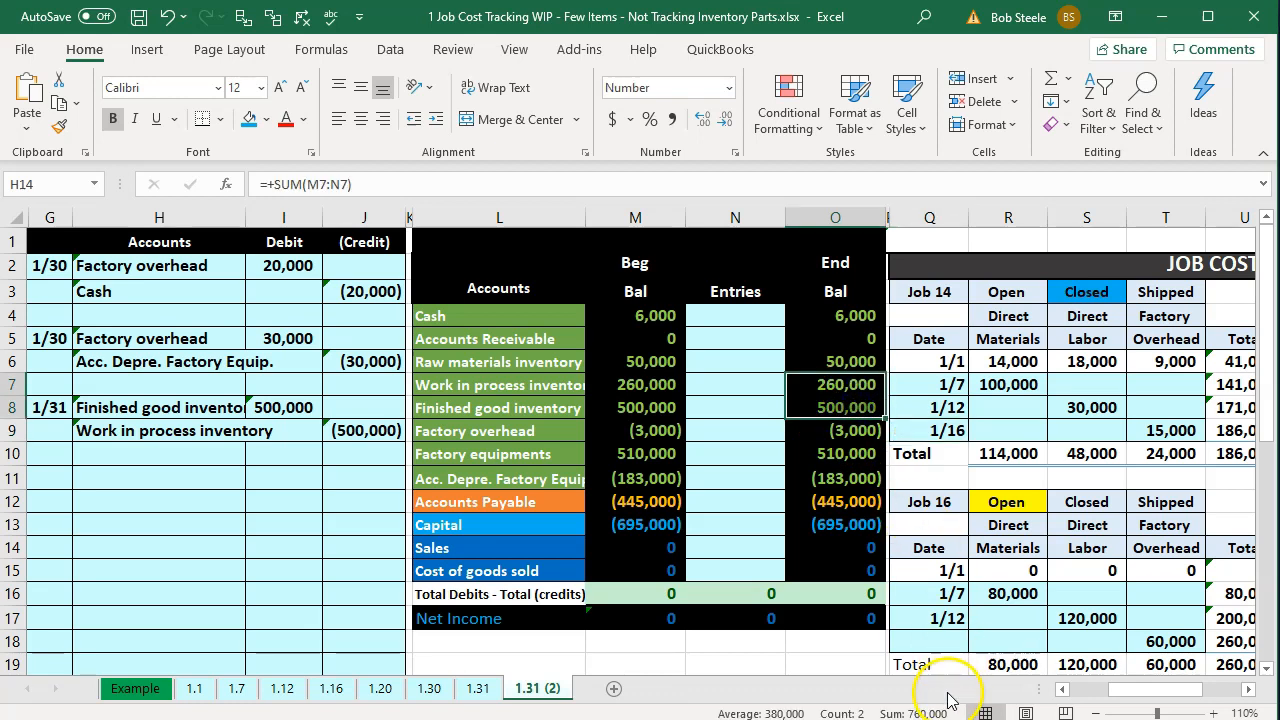
pyautogui.click(824, 385)
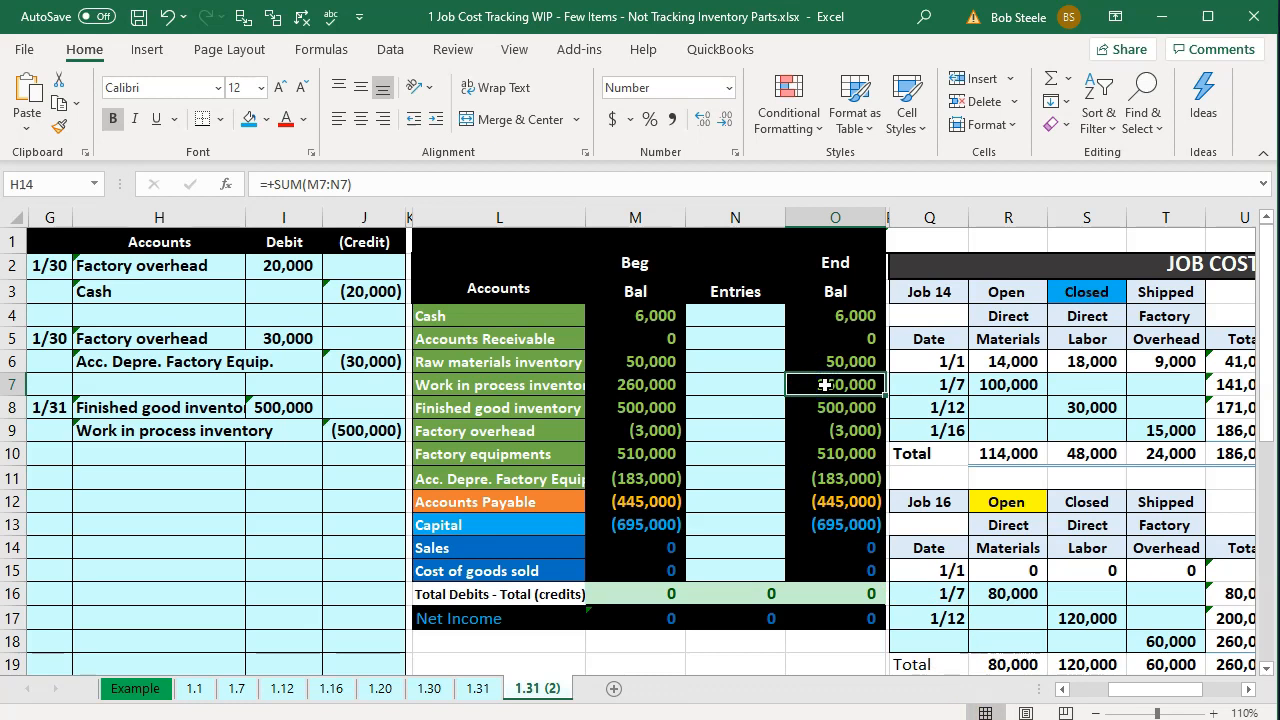
pyautogui.press('Down')
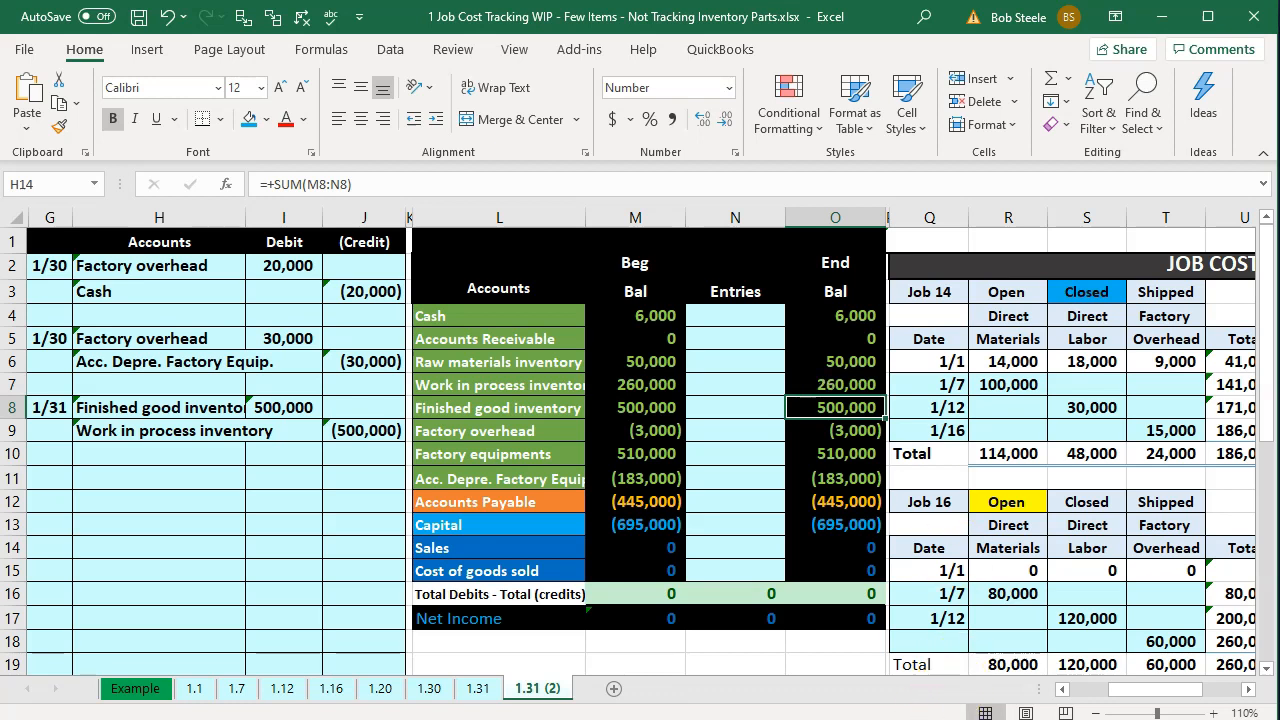
# Switch back to QuickBooks and review the Job Estimates vs. Actuals Summary report.
pyautogui.hotkey('alt', 'Tab')
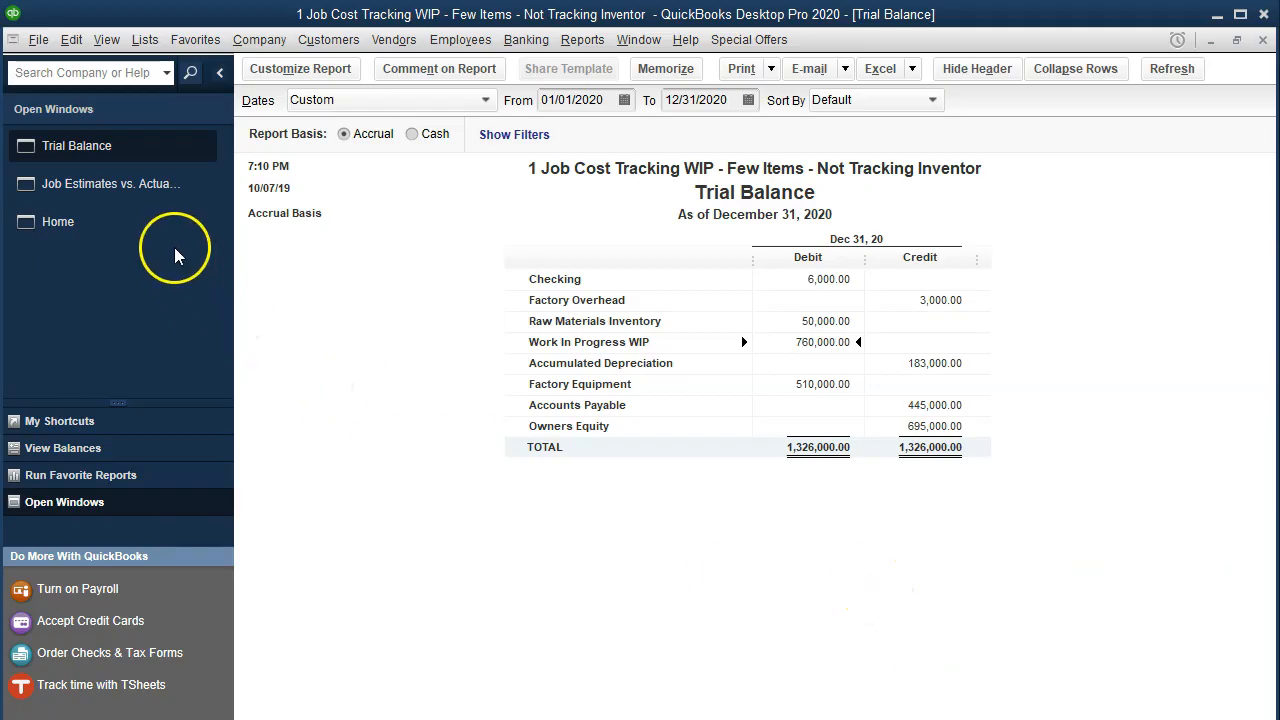
pyautogui.click(130, 187)
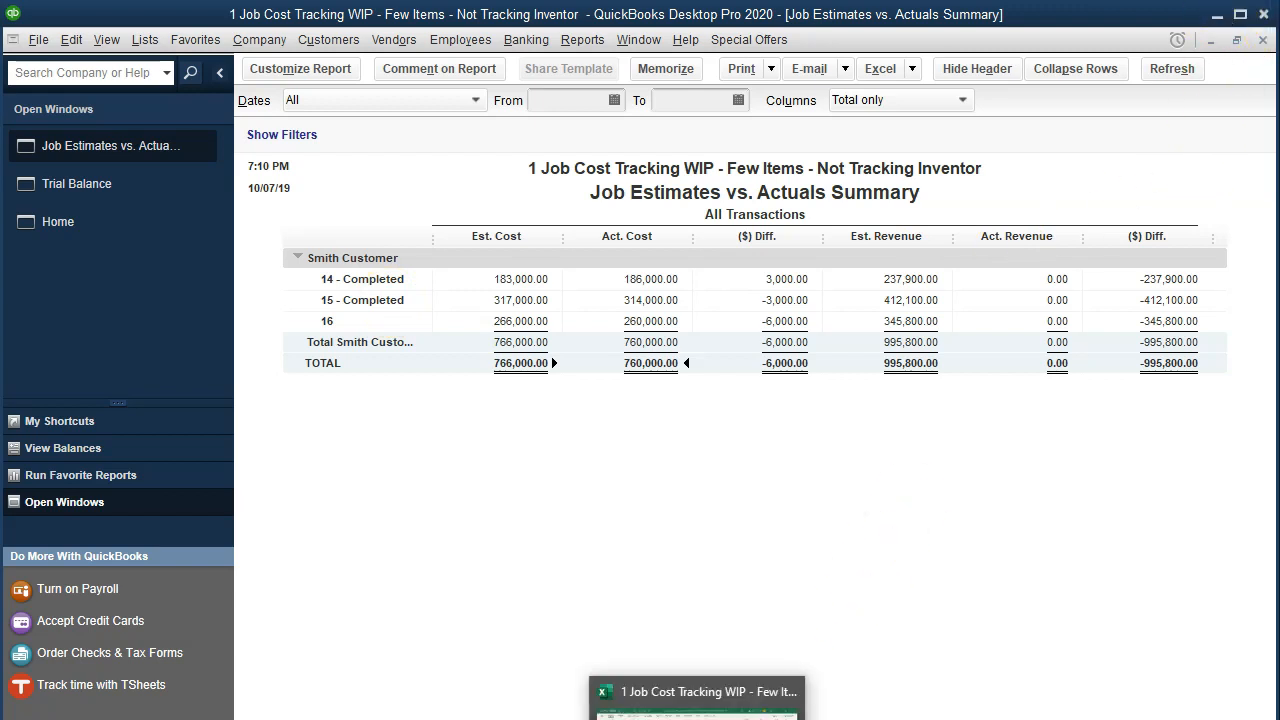
# Switch to the Excel workbook and examine the job cost records for Job 14 and Job 15.
pyautogui.click(750, 690)
pyautogui.click(768, 509)
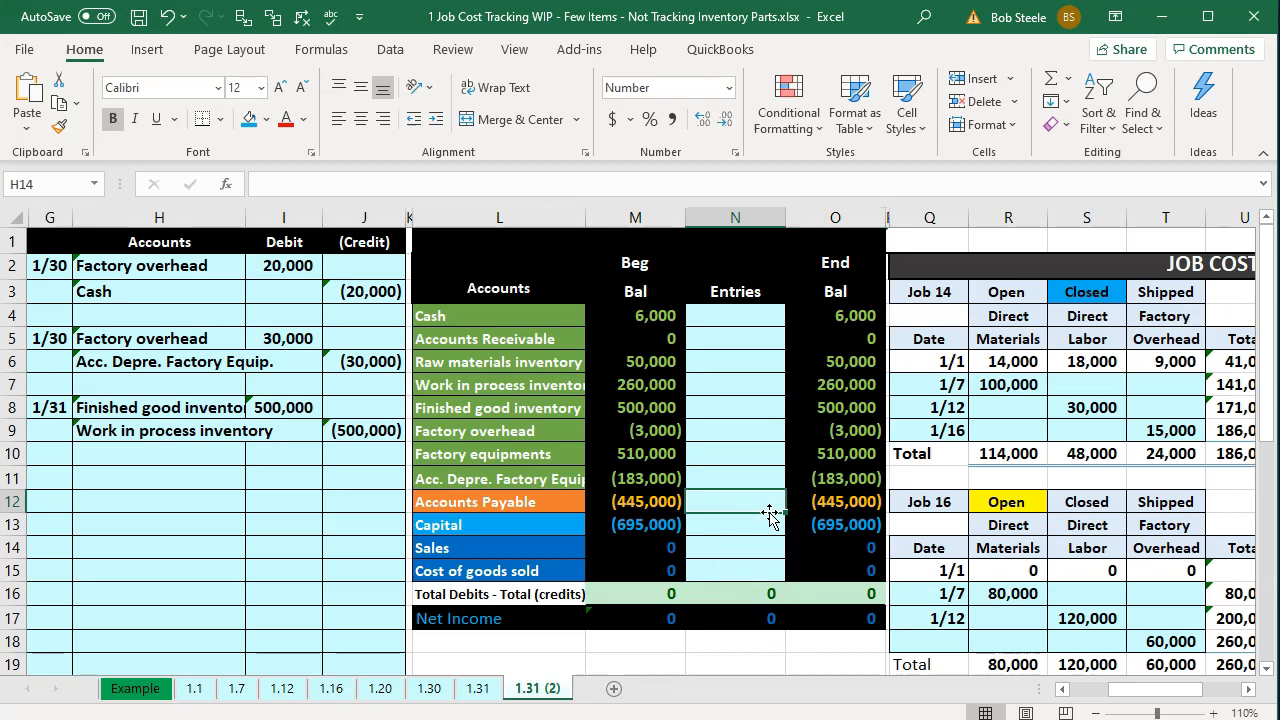
pyautogui.click(828, 428)
pyautogui.press('Right')
pyautogui.press('Right')
pyautogui.press('Right')
pyautogui.press('Right')
pyautogui.press('Right')
pyautogui.press('Right')
pyautogui.press('Right')
pyautogui.press('Right')
pyautogui.press('Right')
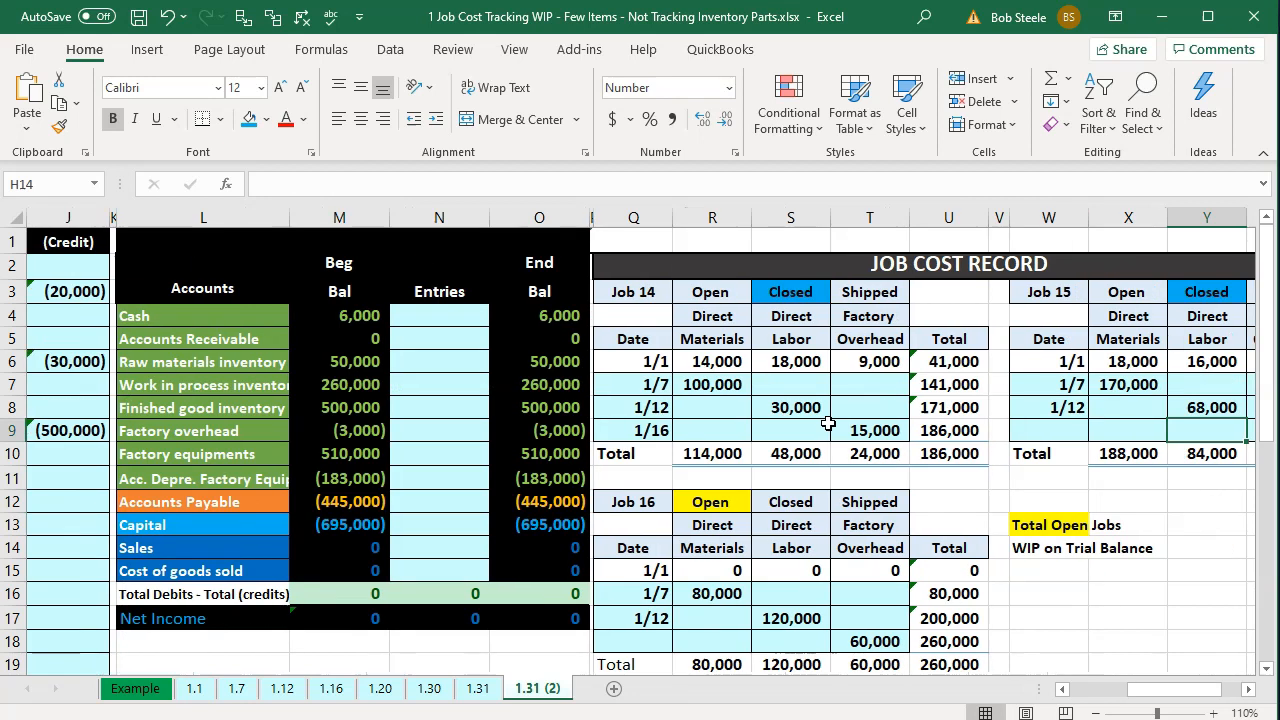
pyautogui.press('Right')
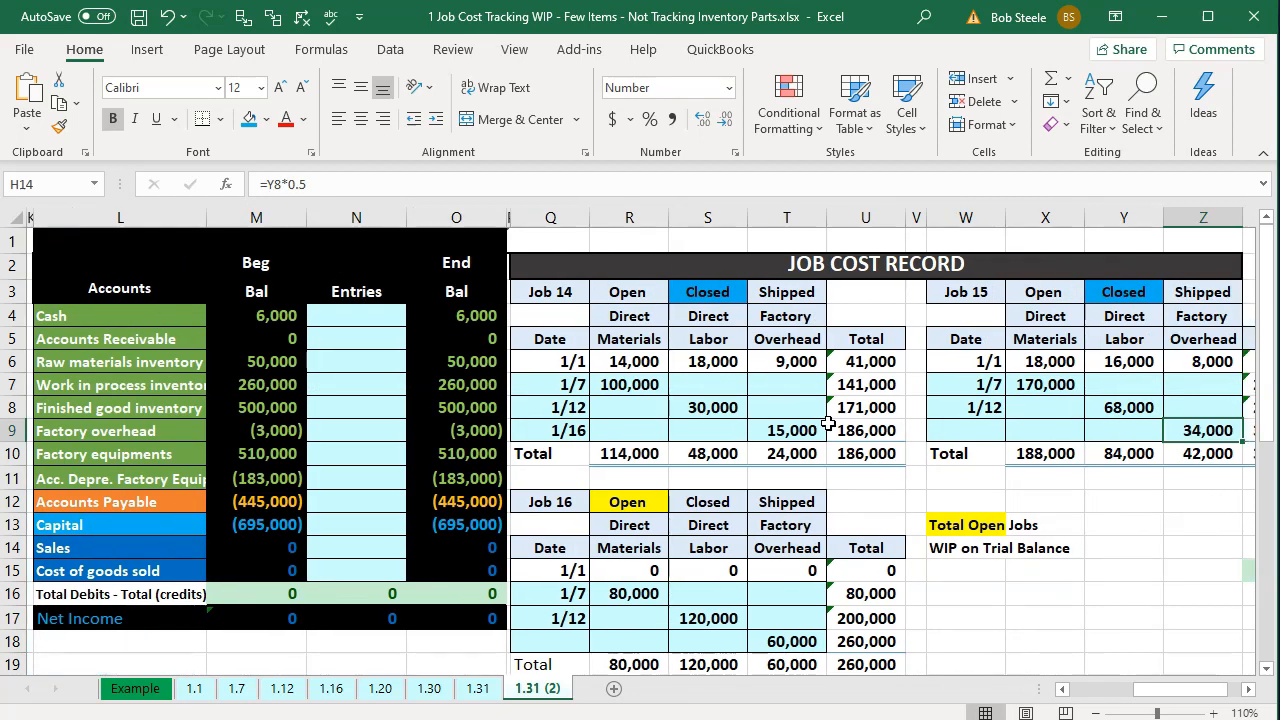
# Select the Job 14 and Job 15 totals together and compare their sum with the finished goods inventory ending balance.
pyautogui.press('Down')
pyautogui.press('Down')
pyautogui.press('Left')
pyautogui.press('Left')
pyautogui.press('Left')
pyautogui.press('Left')
pyautogui.press('Left')
pyautogui.press('Up')
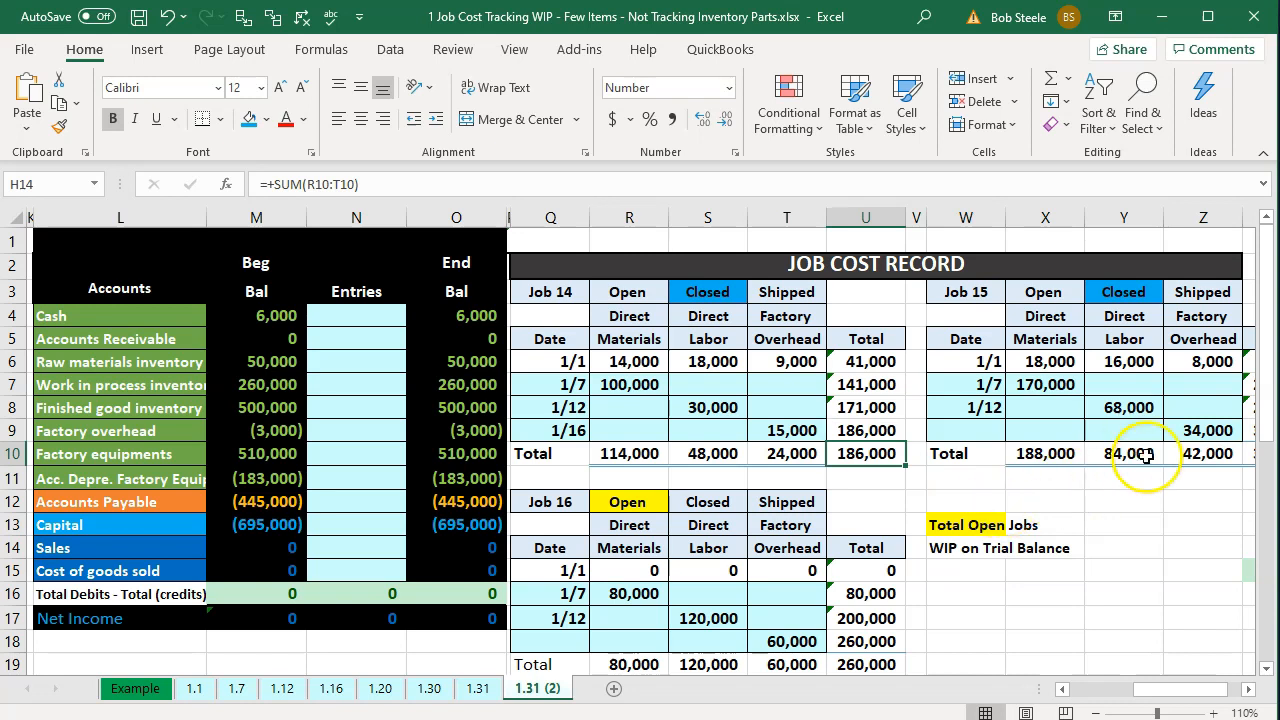
pyautogui.click(1245, 689)
pyautogui.click(1245, 689)
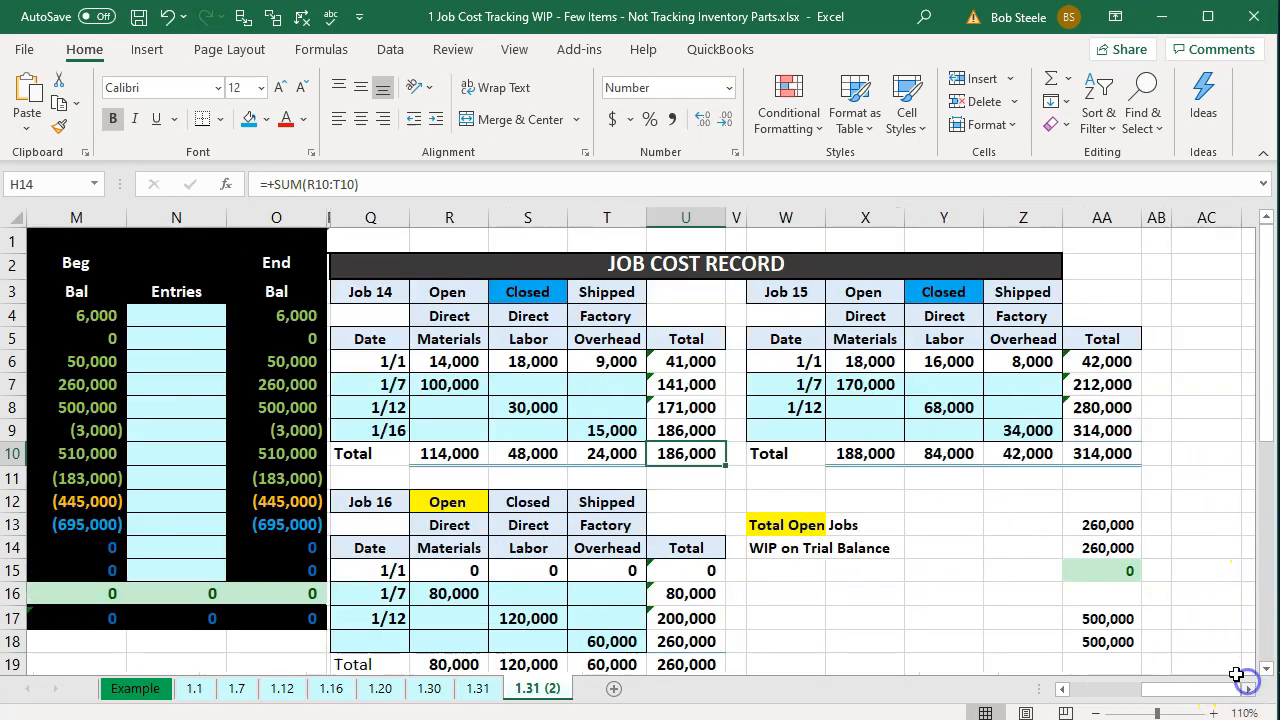
pyautogui.keyDown('ctrl'); pyautogui.click(1104, 455); pyautogui.keyUp('ctrl')
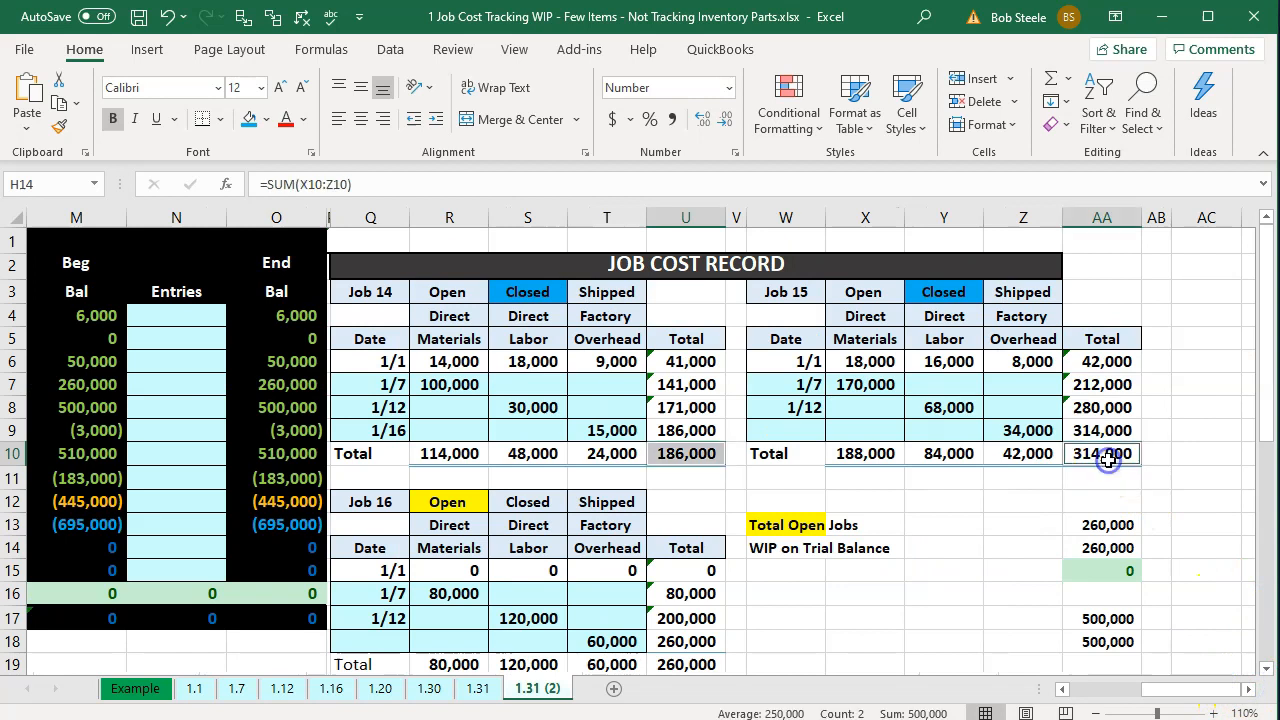
pyautogui.click(278, 409)
# Check the total cost of Job 16 in its job cost record.
pyautogui.scroll(-1, 622, 531)
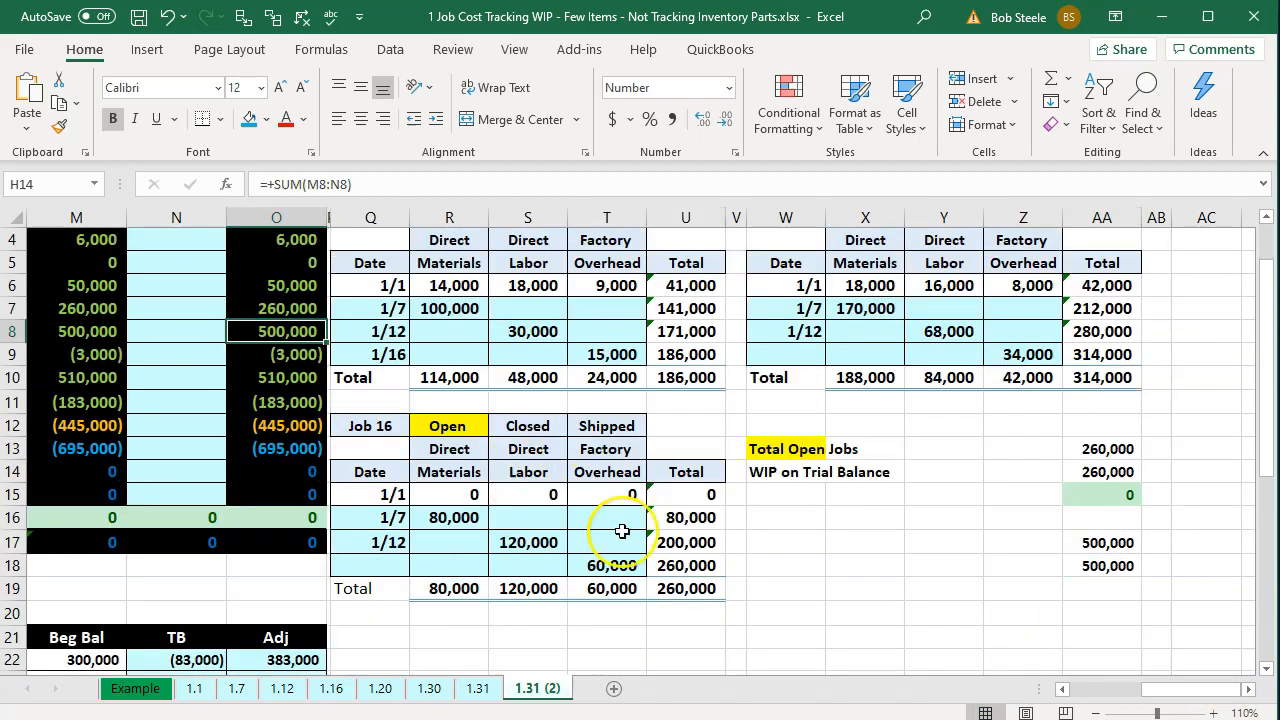
pyautogui.click(686, 566)
pyautogui.click(683, 589)
pyautogui.scroll(1, 683, 590)
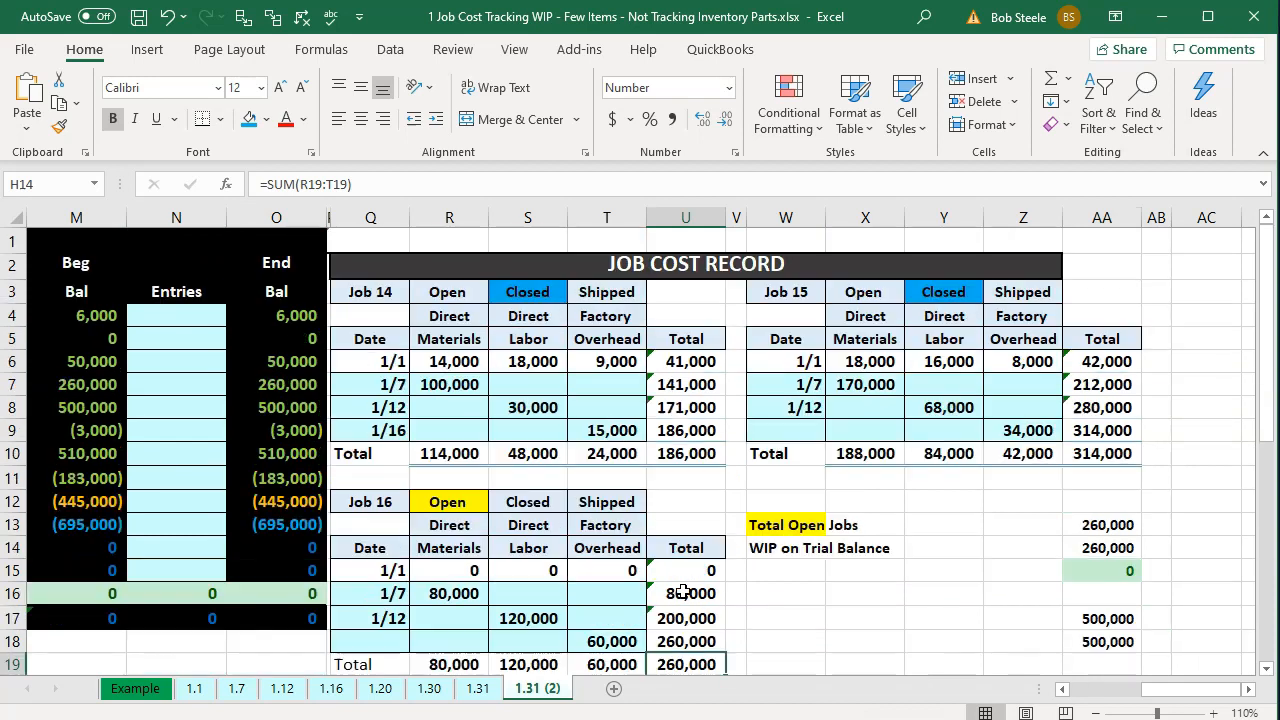
# Check Job 14's open status heading against the finished goods inventory row of the trial balance.
pyautogui.moveTo(449, 290); pyautogui.dragTo(451, 314)
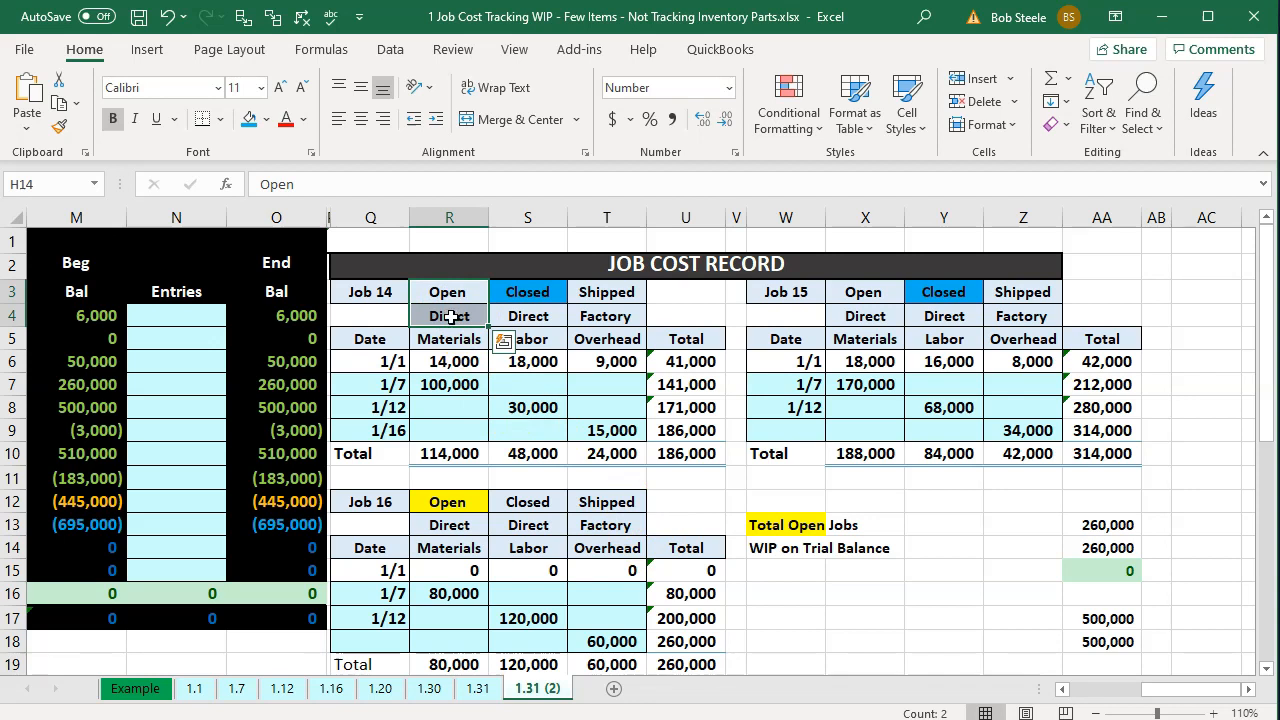
pyautogui.click(320, 405)
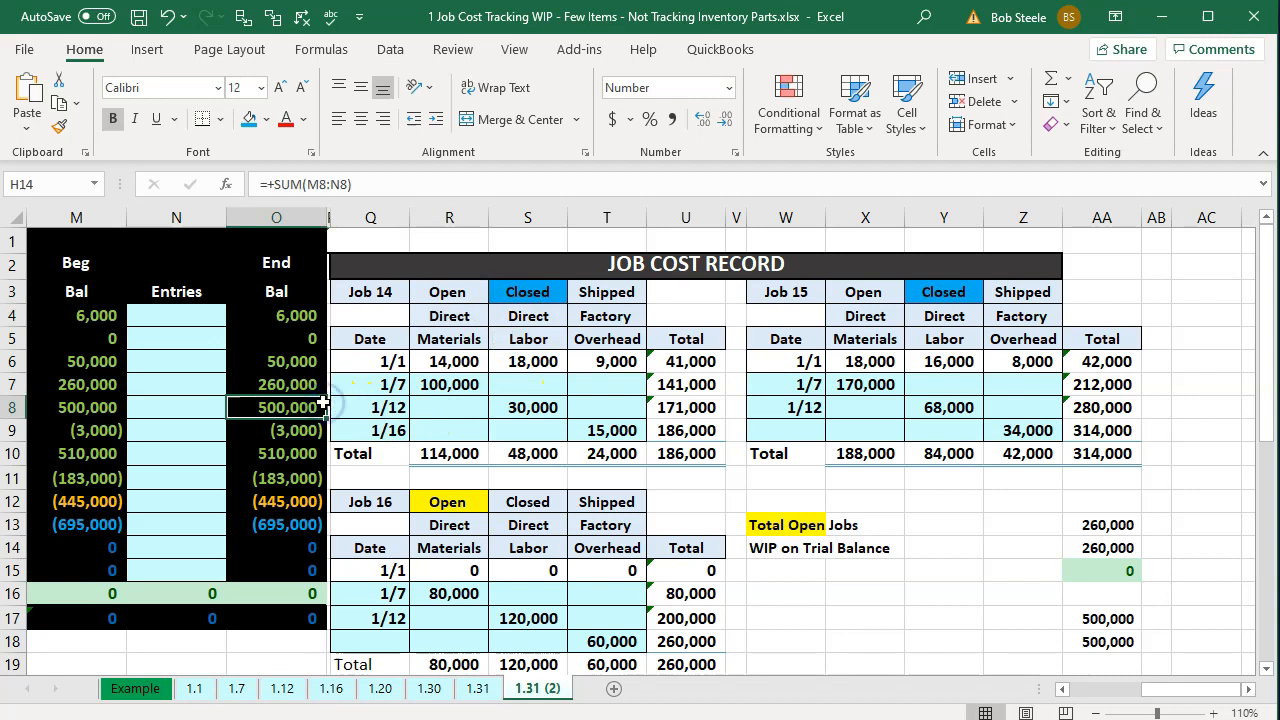
pyautogui.press('Left')
pyautogui.press('Left')
pyautogui.press('Left')
pyautogui.press('Right')
pyautogui.press('Right')
pyautogui.press('Right')
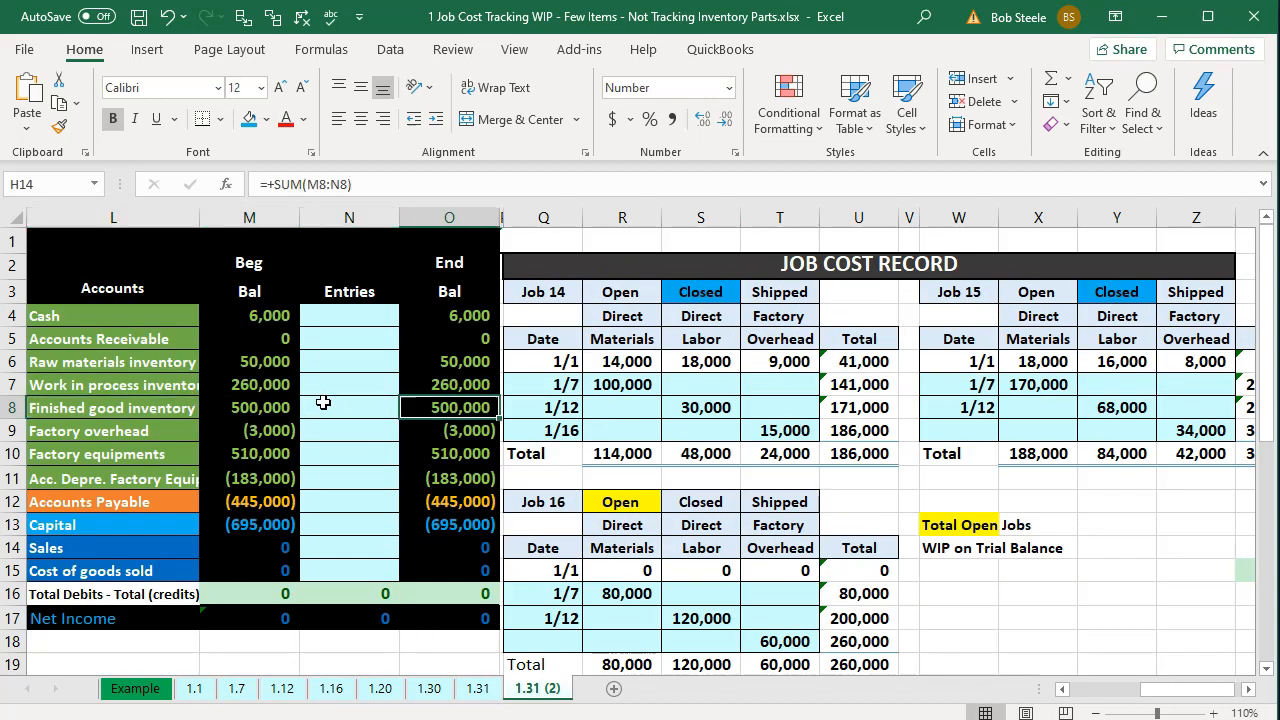
# Move down the ending balance column to the cost of goods sold balance in O15.
pyautogui.press('Down')
pyautogui.press('Down')
pyautogui.press('Down')
pyautogui.press('Down')
pyautogui.press('Down')
pyautogui.press('Down')
pyautogui.press('Down')
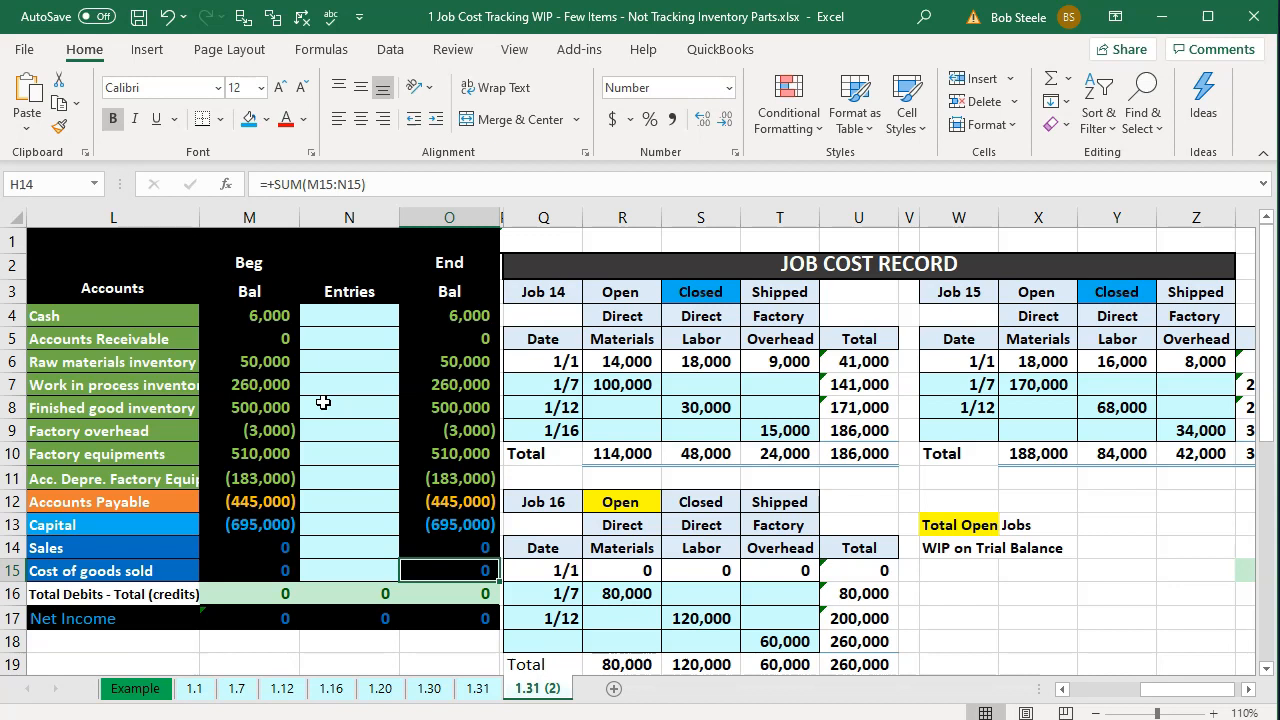
# Date a new journal entry 1/31 in G11, below the work in process inventory entry.
pyautogui.press('Left')
pyautogui.press('Left')
pyautogui.press('Left')
pyautogui.press('Left')
pyautogui.press('Left')
pyautogui.press('Left')
pyautogui.press('Left')
pyautogui.press('Left')
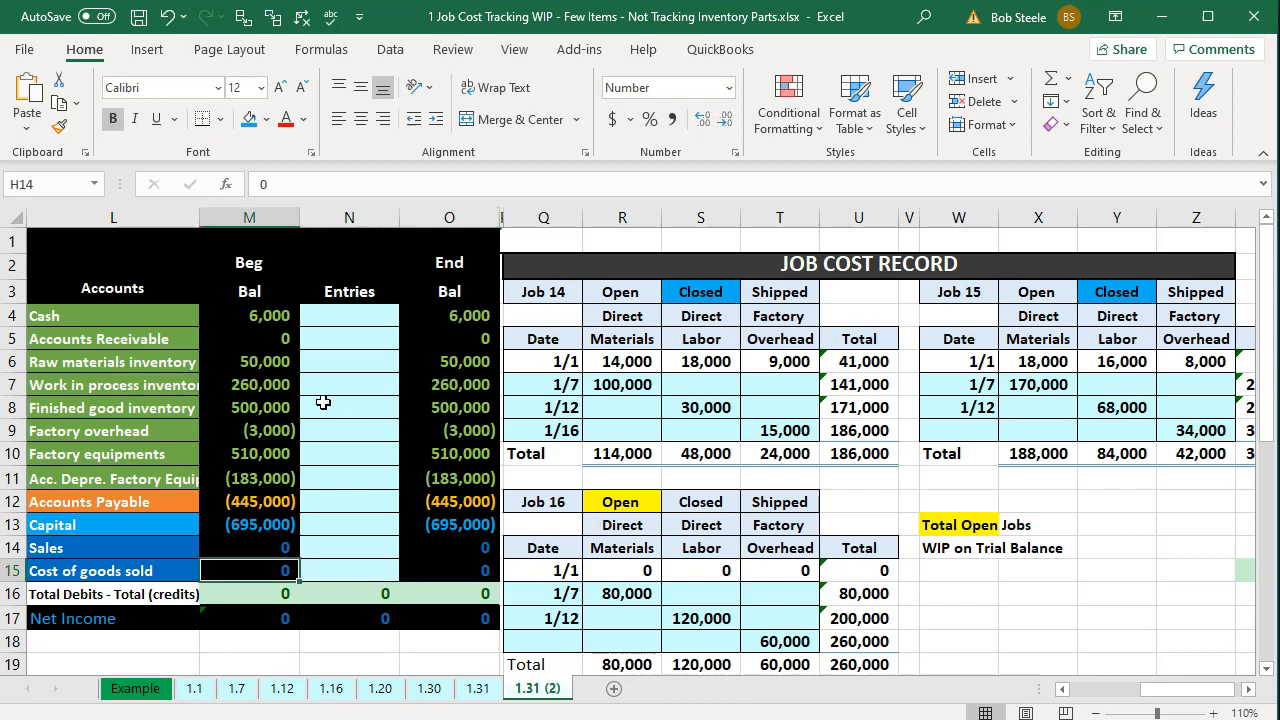
pyautogui.press('Left')
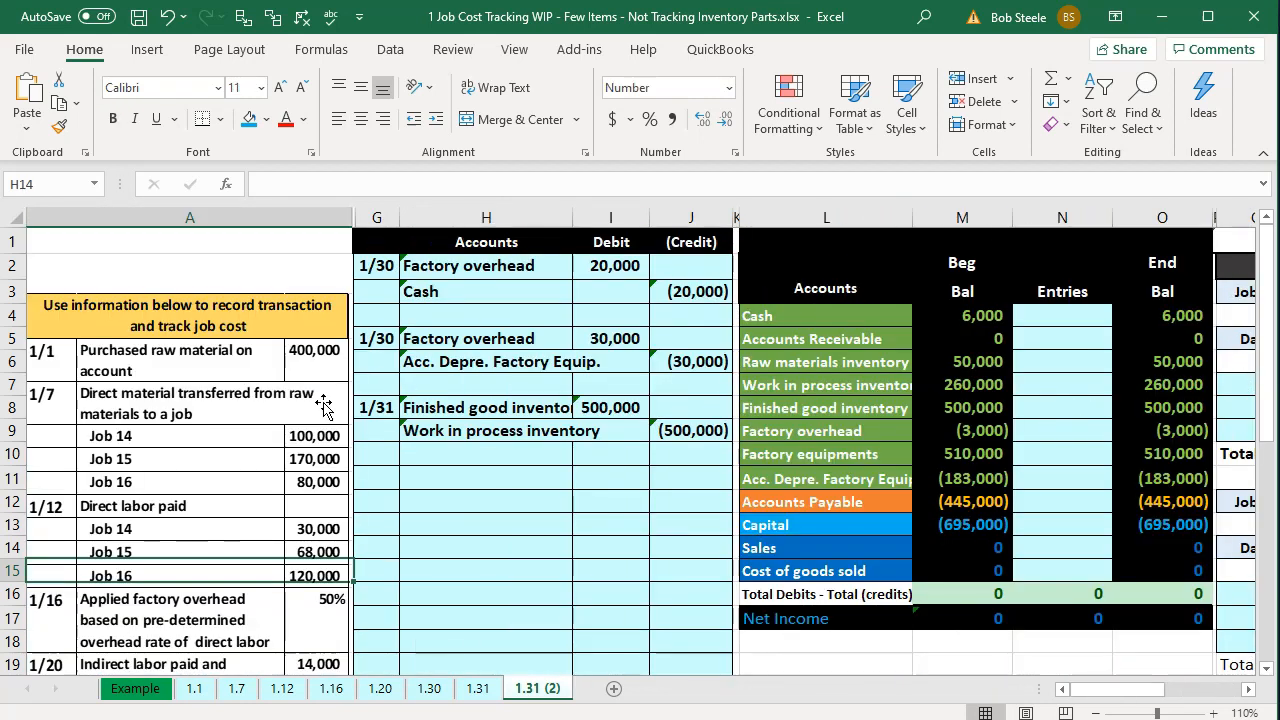
pyautogui.click(371, 480)
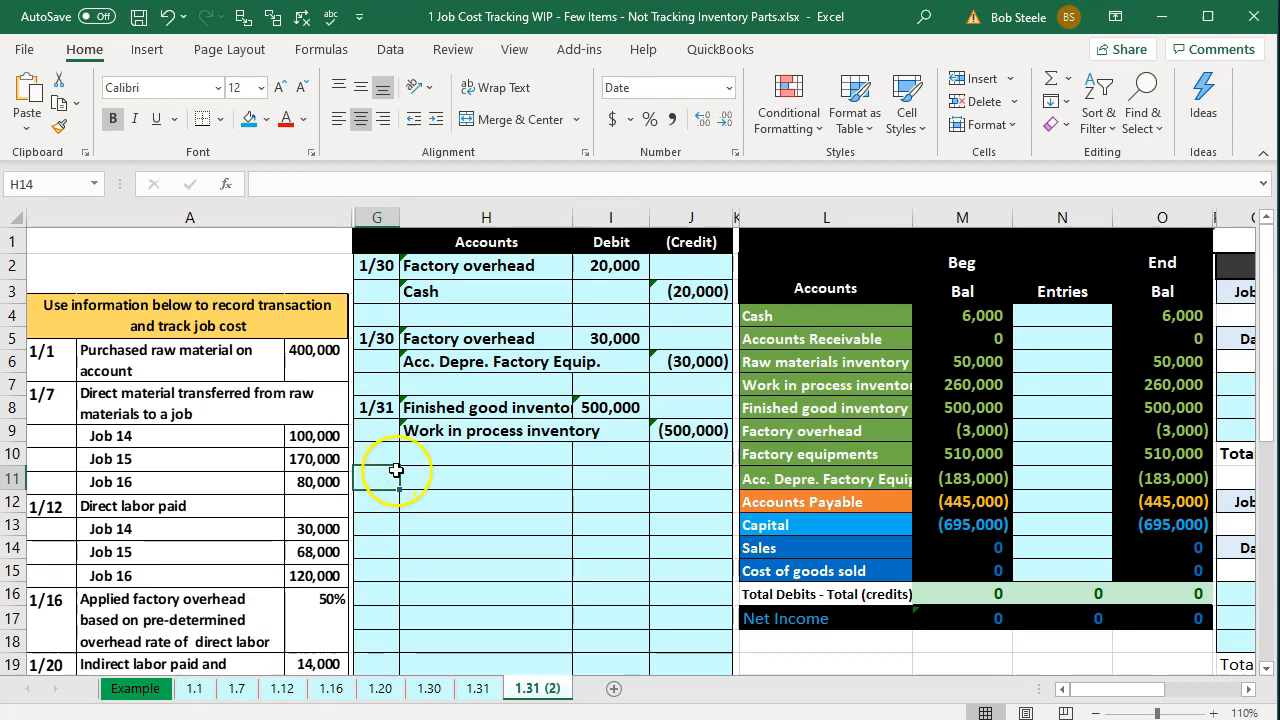
pyautogui.write('1/31')
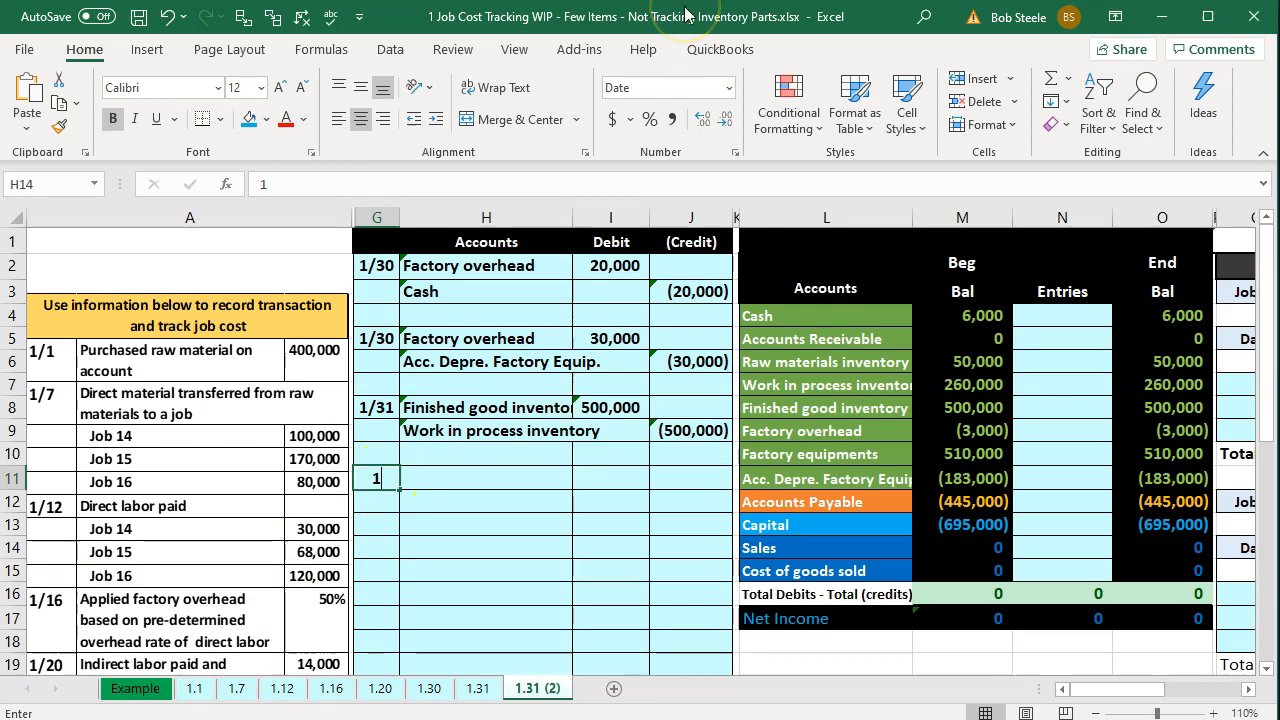
pyautogui.press('Return')
pyautogui.press('Right')
pyautogui.press('Up')
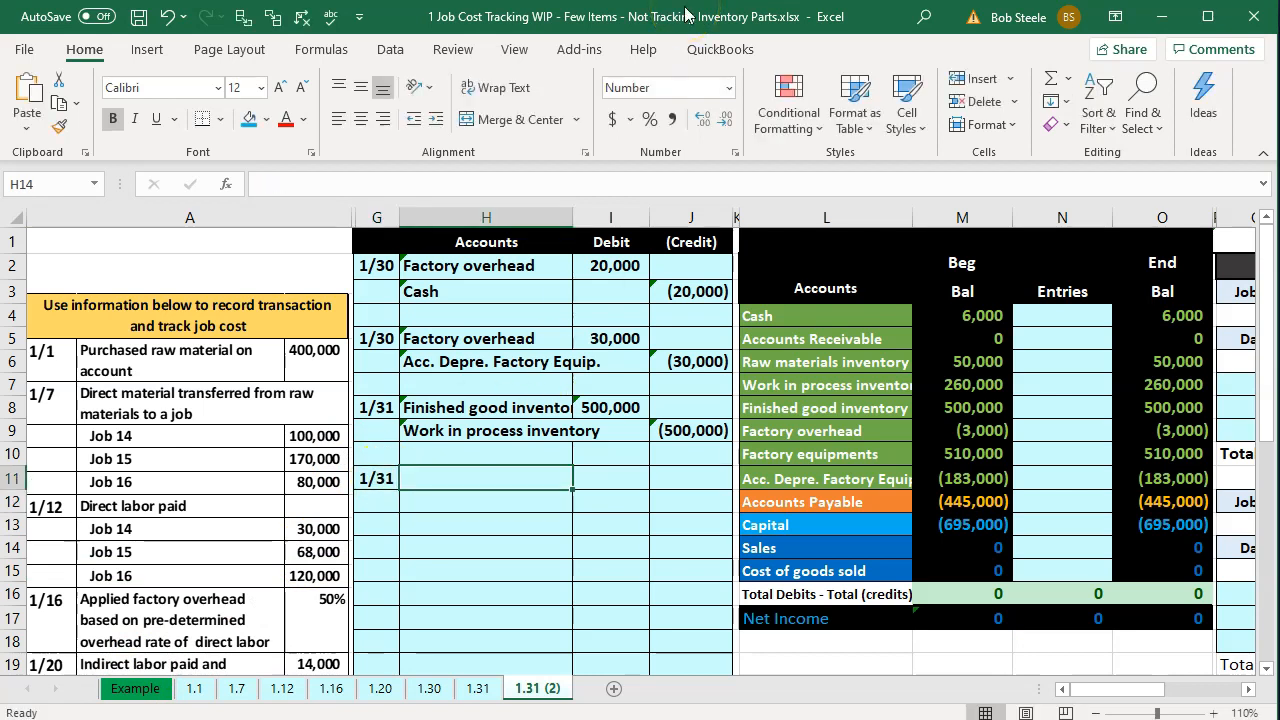
# Link H11 of the new entry to the Accounts Receivable account name in L5 of the trial balance.
pyautogui.write('=')
pyautogui.press('Right')
pyautogui.press('Right')
pyautogui.press('Right')
pyautogui.press('Up')
pyautogui.press('Up')
pyautogui.press('Up')
pyautogui.press('Up')
pyautogui.press('Up')
pyautogui.press('Up')
pyautogui.press('Right')
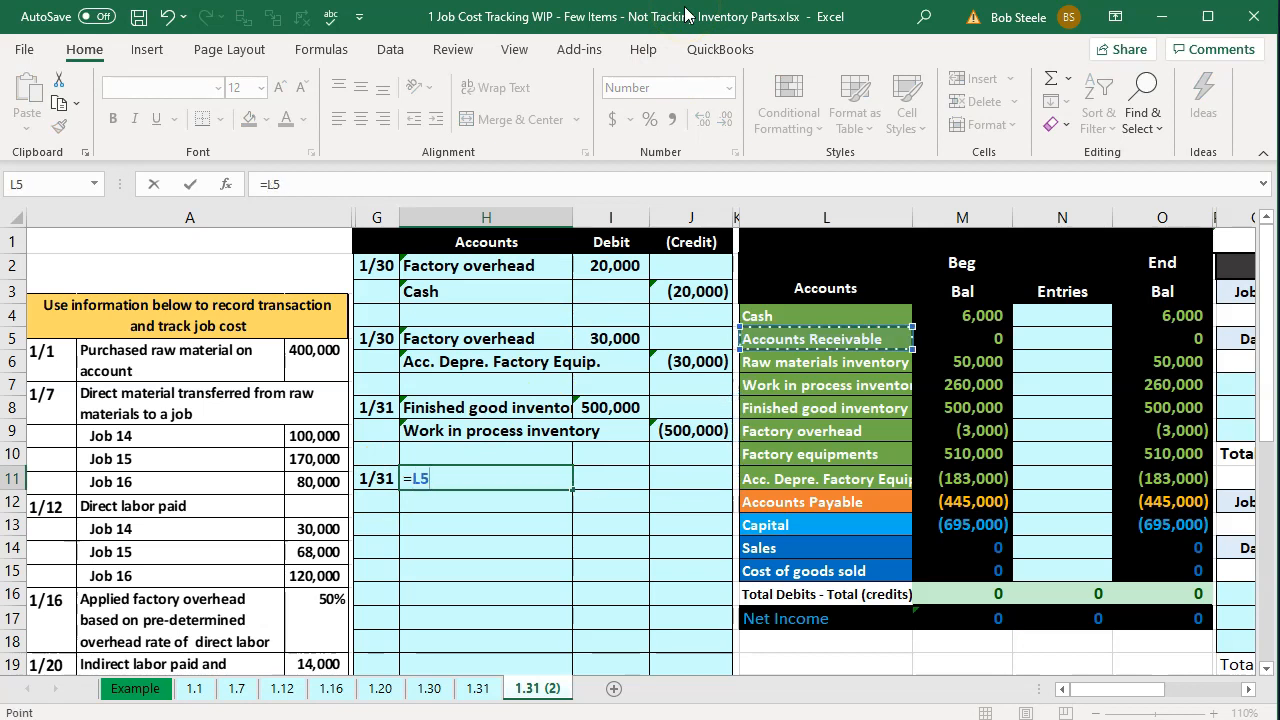
pyautogui.press('Return')
# Link H12 to the Sales account name in L14 of the trial balance as the credit account.
pyautogui.write('=')
pyautogui.press('Right')
pyautogui.press('Right')
pyautogui.press('Right')
pyautogui.press('Right')
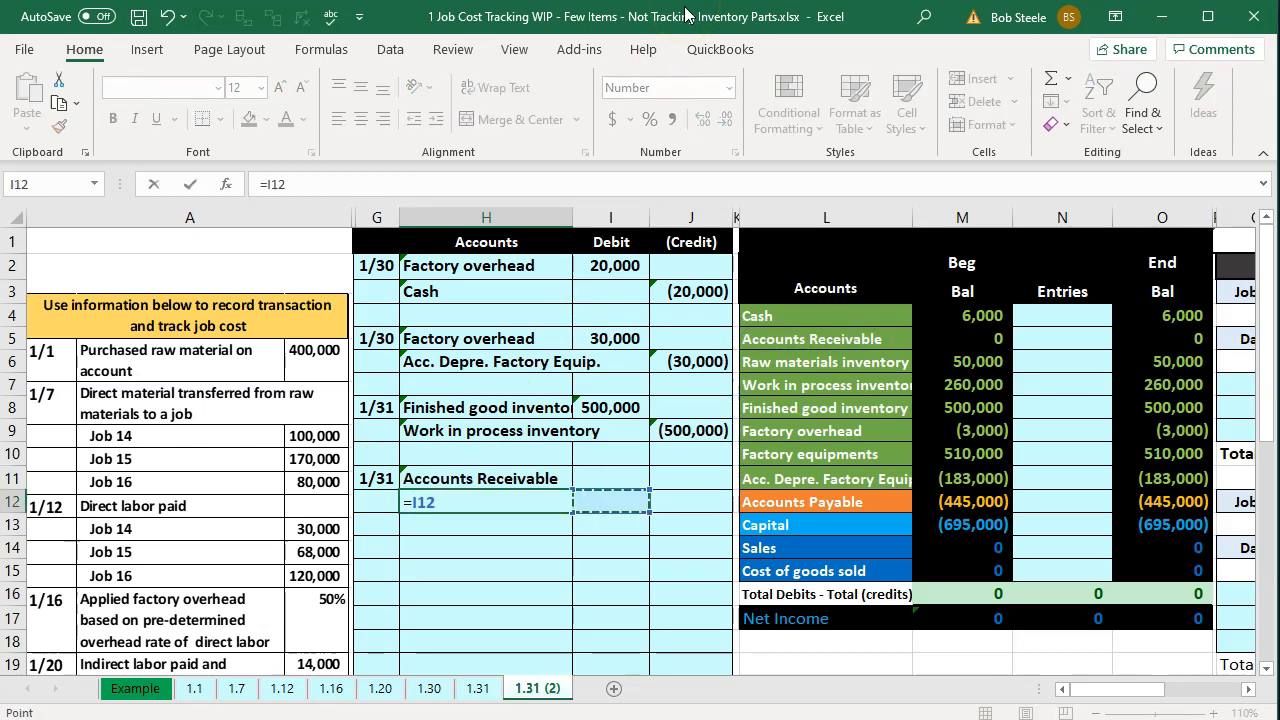
pyautogui.press('Down')
pyautogui.press('Down')
pyautogui.press('Return')
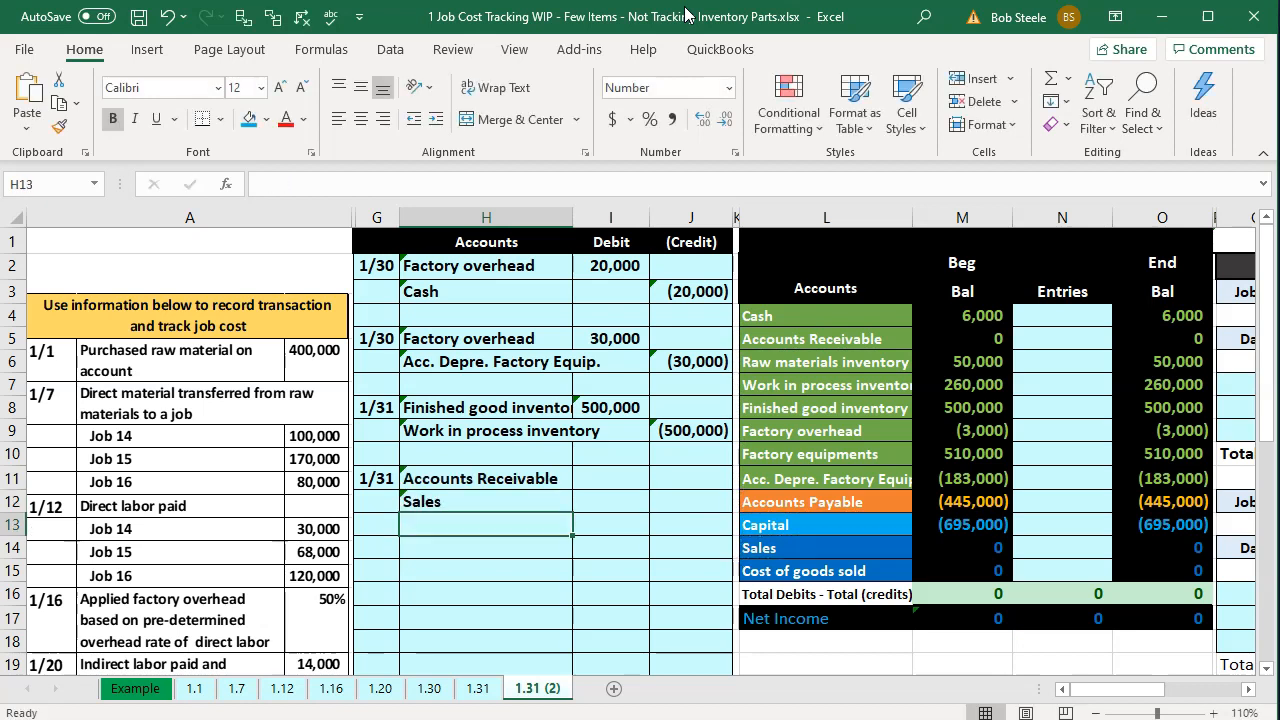
pyautogui.press('Right')
pyautogui.press('Up')
pyautogui.press('Up')
pyautogui.press('Down')
pyautogui.press('Right')
pyautogui.press('Up')
pyautogui.press('Left')
pyautogui.press('Down')
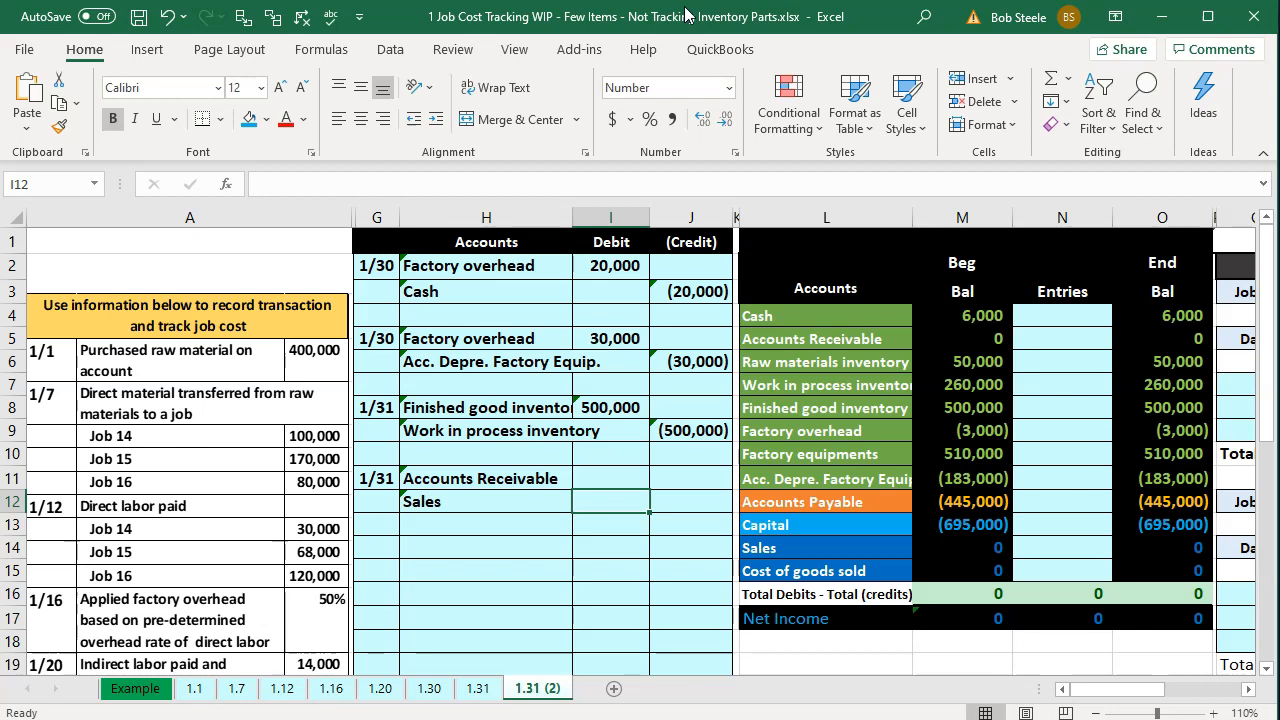
# Calculate the Accounts Receivable debit in I11 as Job 14's total cost in U10 multiplied by 1.3.
pyautogui.press('Up')
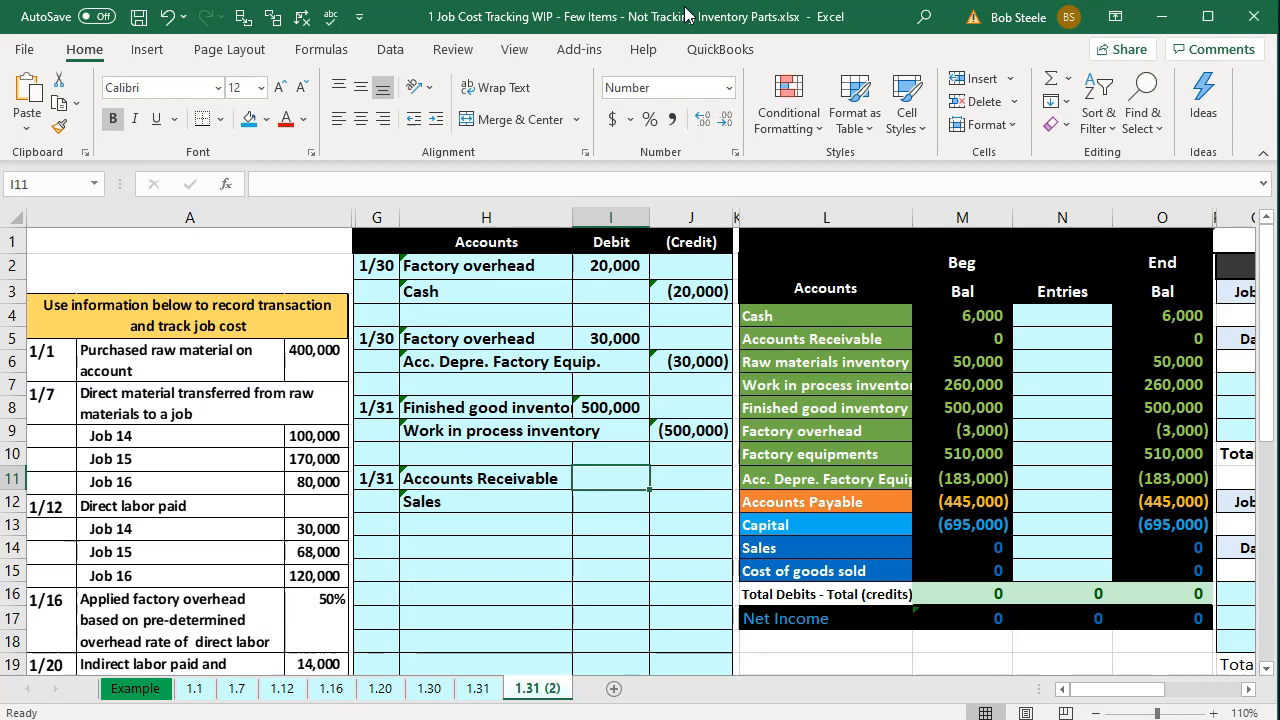
pyautogui.write('=')
pyautogui.press('Right')
pyautogui.press('Right')
pyautogui.press('Right')
pyautogui.press('Right')
pyautogui.press('Right')
pyautogui.press('Right')
pyautogui.press('Right')
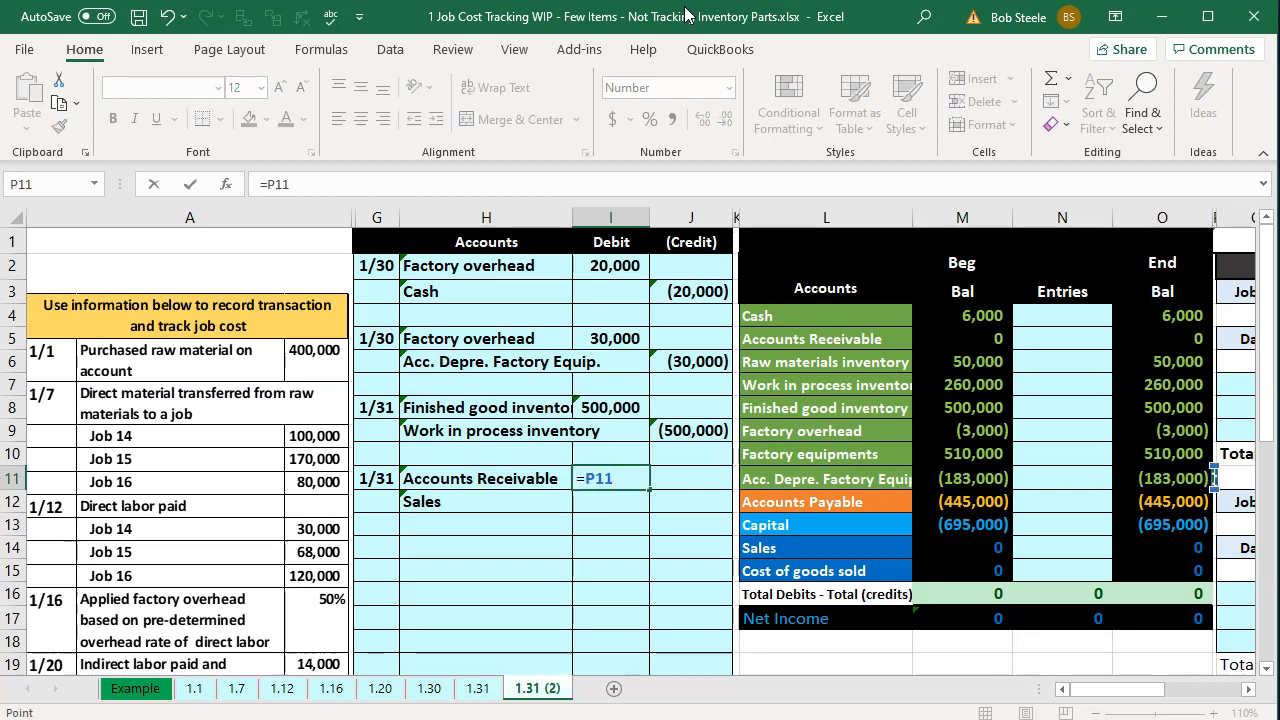
pyautogui.press('Right')
pyautogui.press('Right')
pyautogui.press('Right')
pyautogui.press('Right')
pyautogui.press('Right')
pyautogui.press('Right')
pyautogui.press('Up')
pyautogui.press('Left')
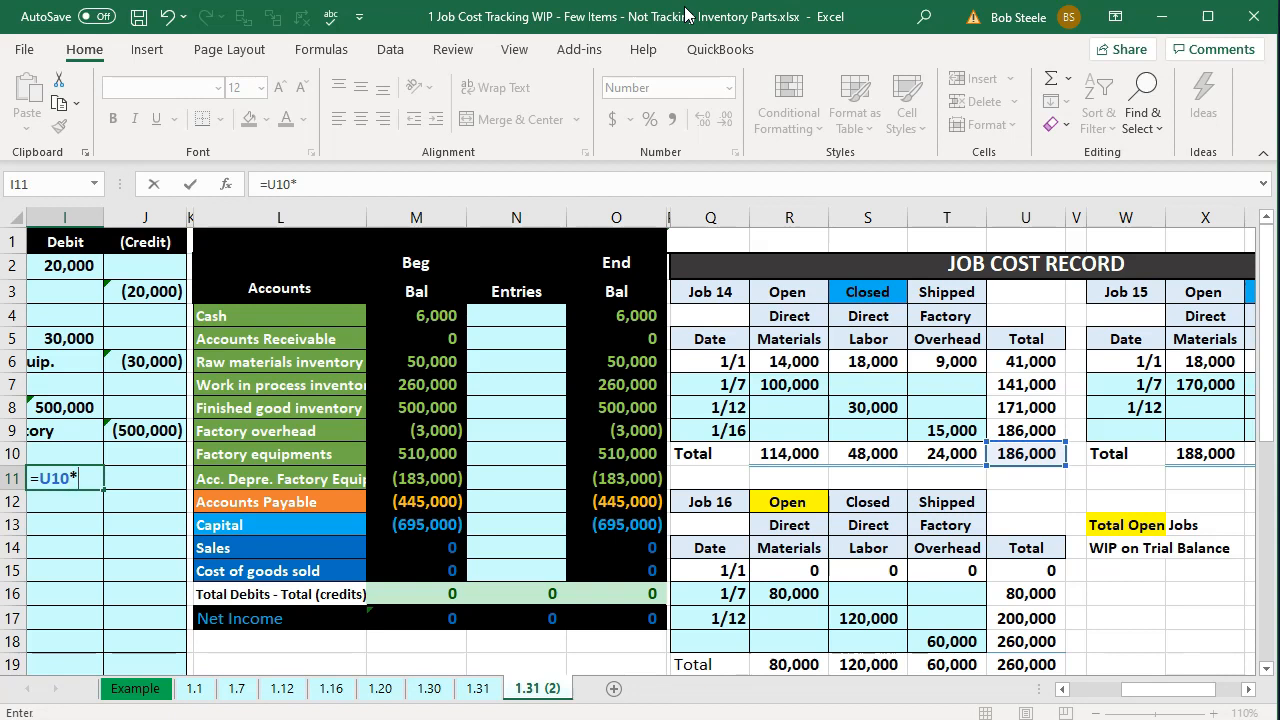
pyautogui.write('3')
pyautogui.press('Return')
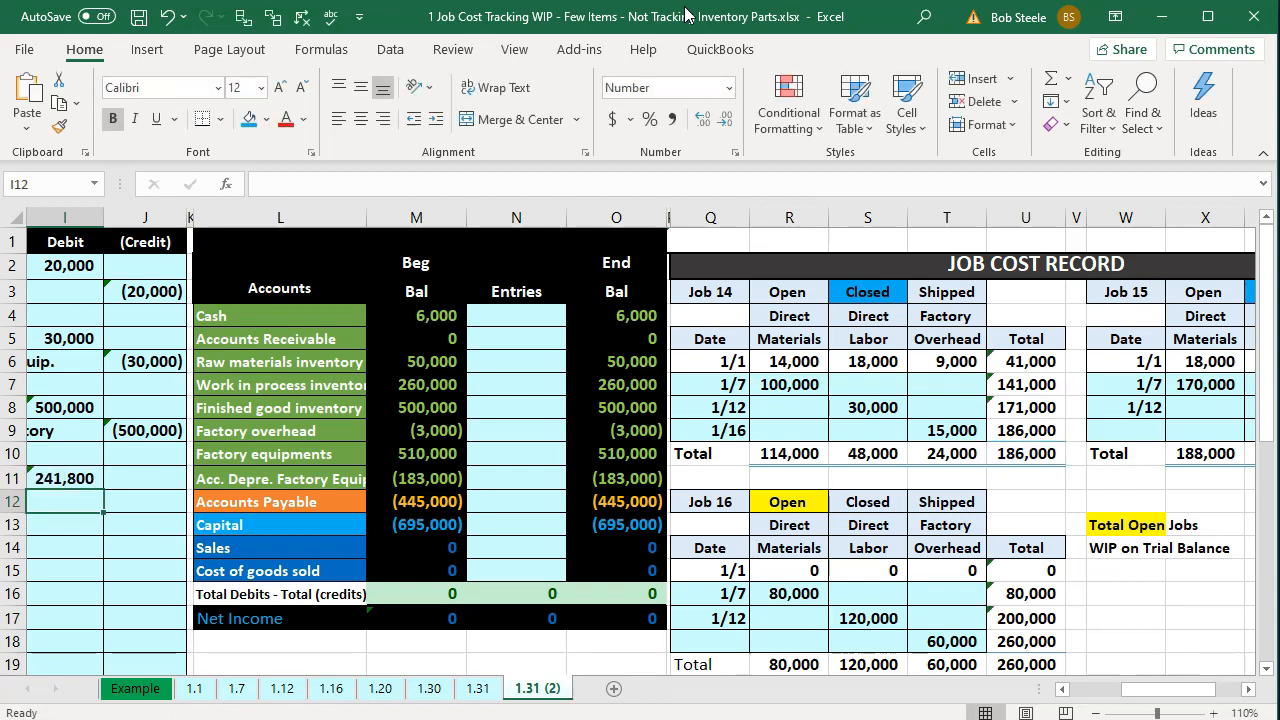
# Verify the marked-up Job 14 price in Calculator by computing 186000 × 0.3 + 186000, and close Calculator.
pyautogui.hotkey('alt', 'Tab')
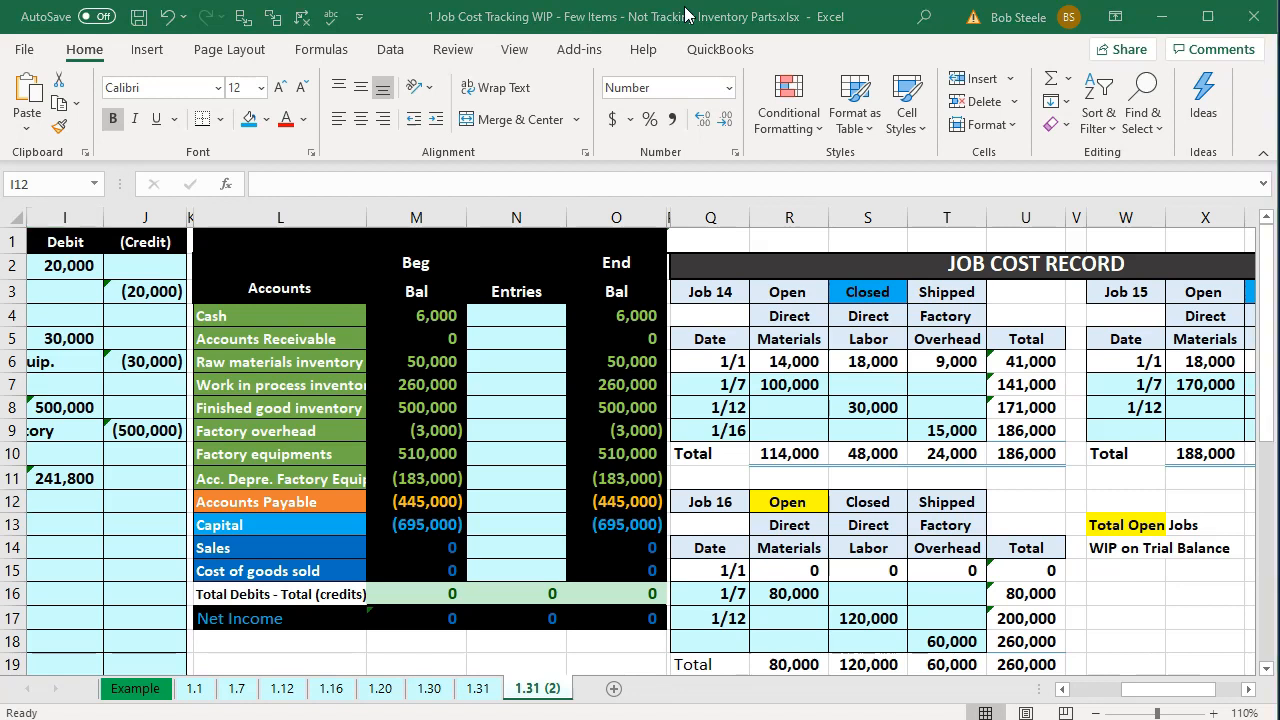
pyautogui.write('18')
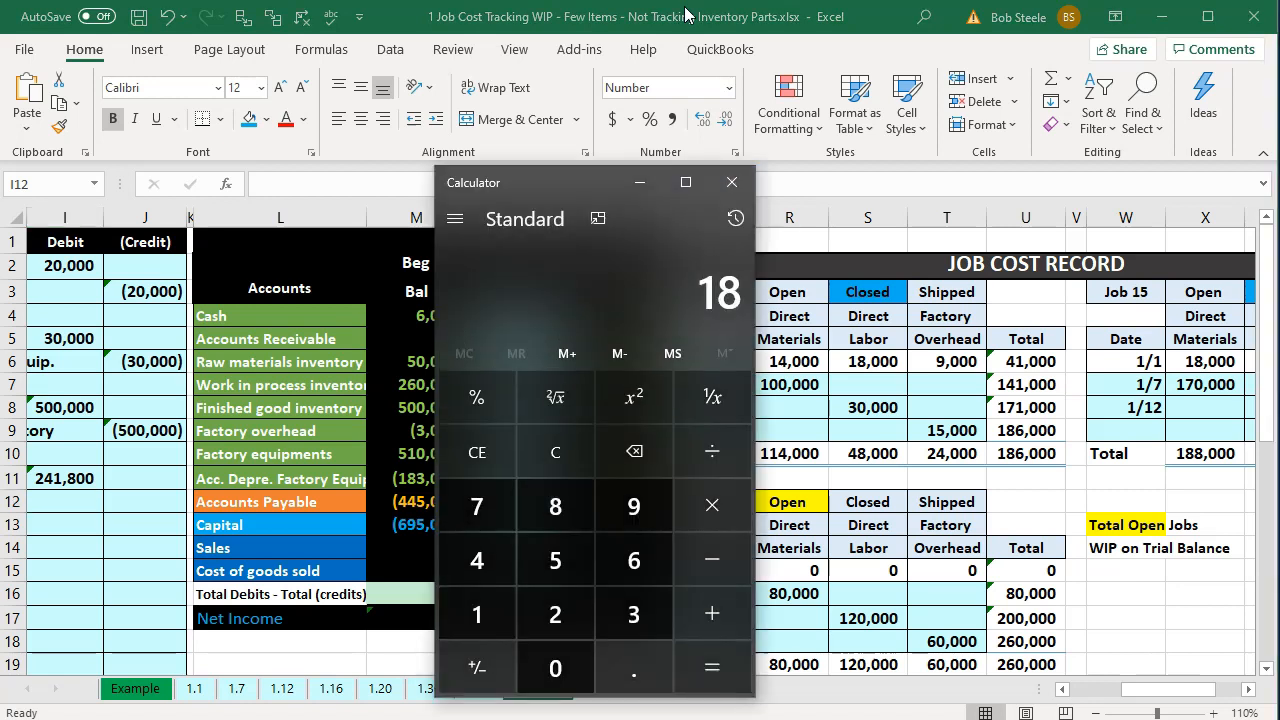
pyautogui.write('6000*.3')
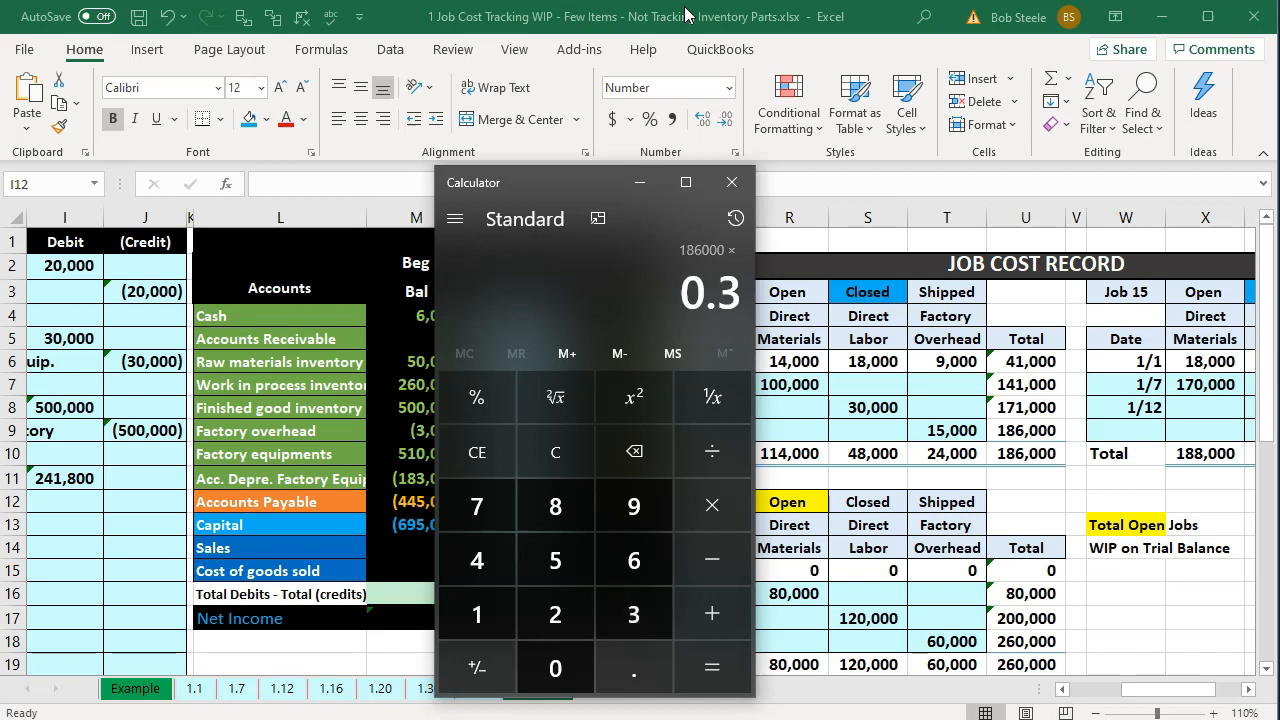
pyautogui.write('+186000')
pyautogui.press('Return')
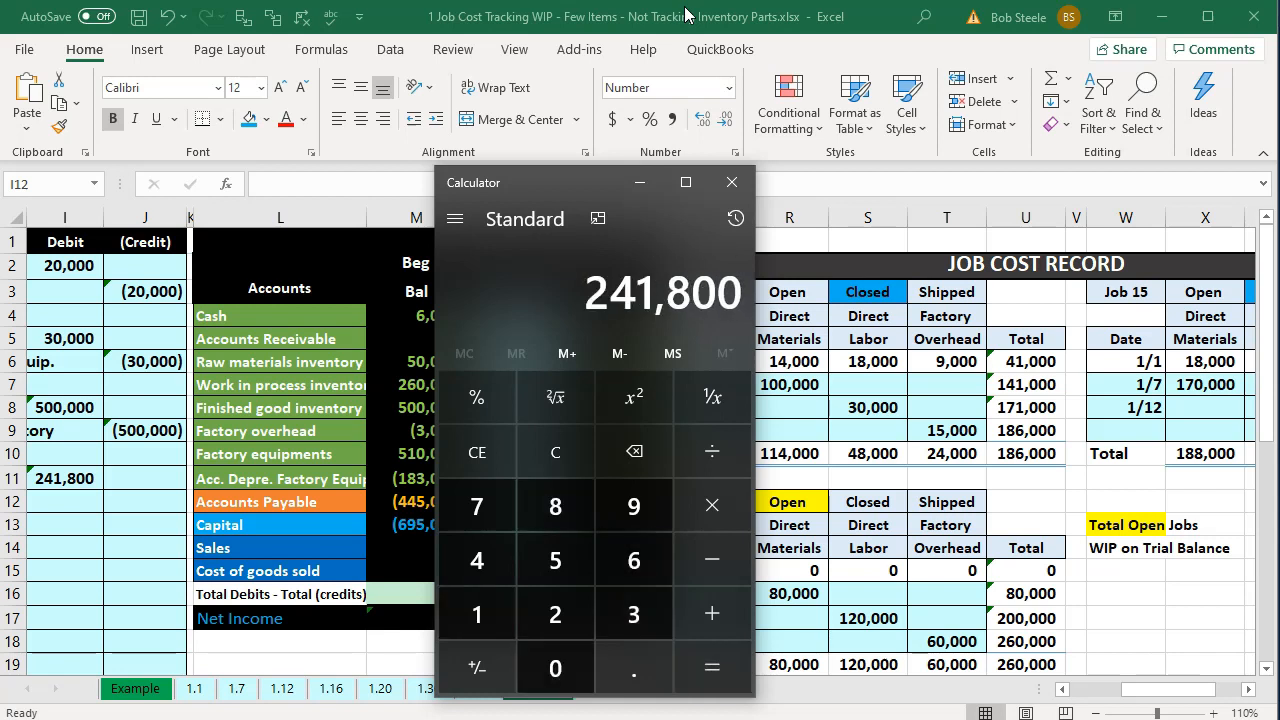
pyautogui.click(733, 183)
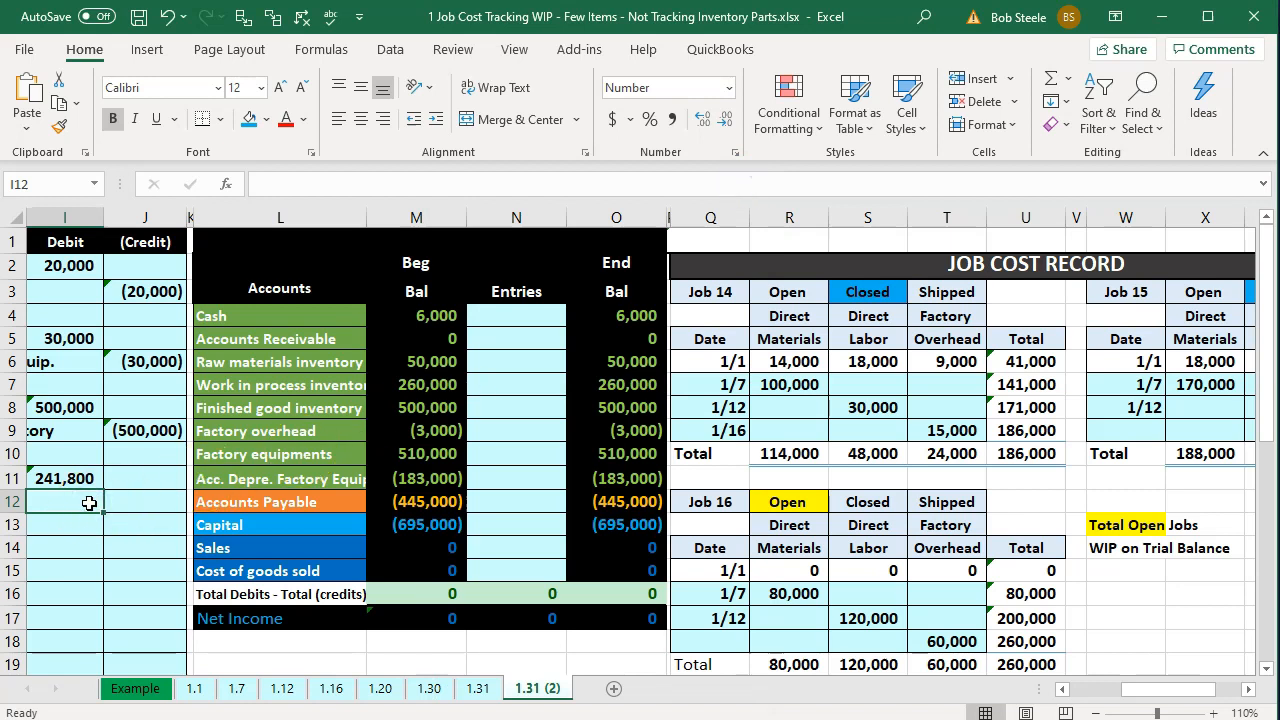
# Set the Sales credit in J12 to the negative of the Accounts Receivable debit in I11.
pyautogui.hscroll(-2, 91, 503)
pyautogui.press('Tab')
pyautogui.write('=-')
pyautogui.press('Left')
pyautogui.press('Up')
pyautogui.press('Return')
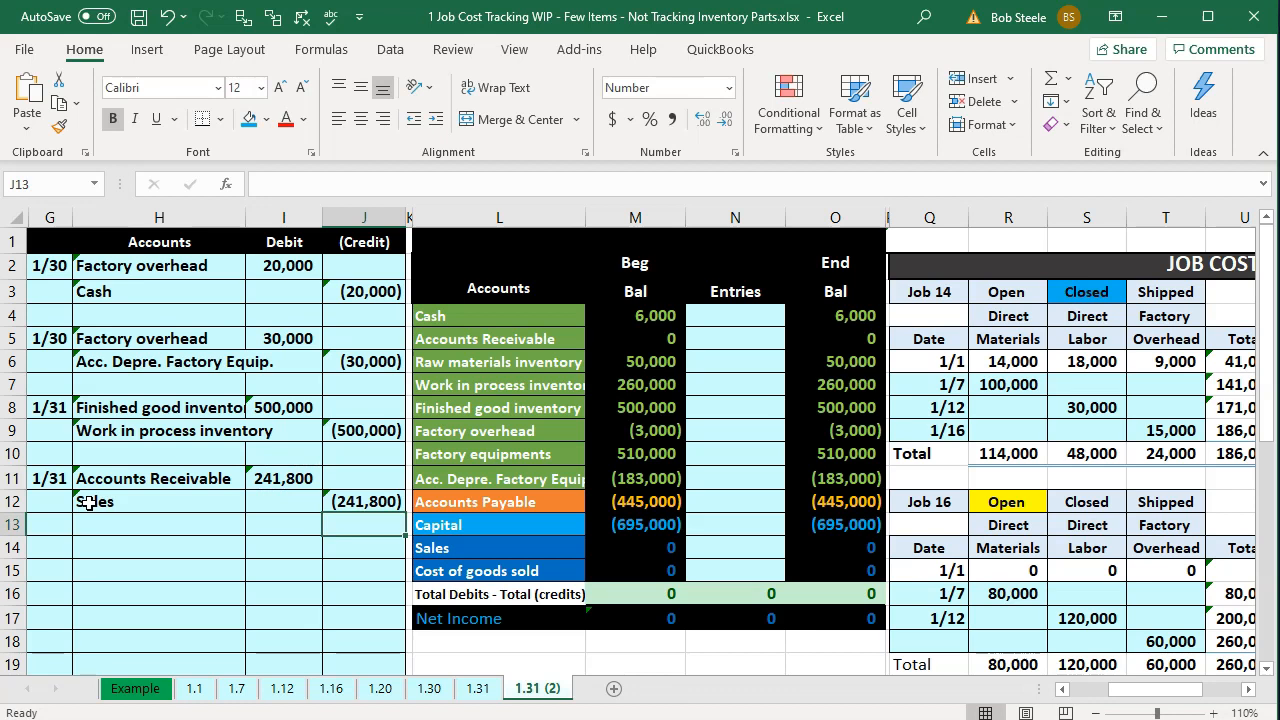
# Post the Accounts Receivable debit from I11 to its trial balance entries cell N5.
pyautogui.press('Left')
pyautogui.press('Left')
pyautogui.press('Up')
pyautogui.press('Up')
pyautogui.press('Right')
pyautogui.press('Right')
pyautogui.press('Right')
pyautogui.press('Right')
pyautogui.press('Right')
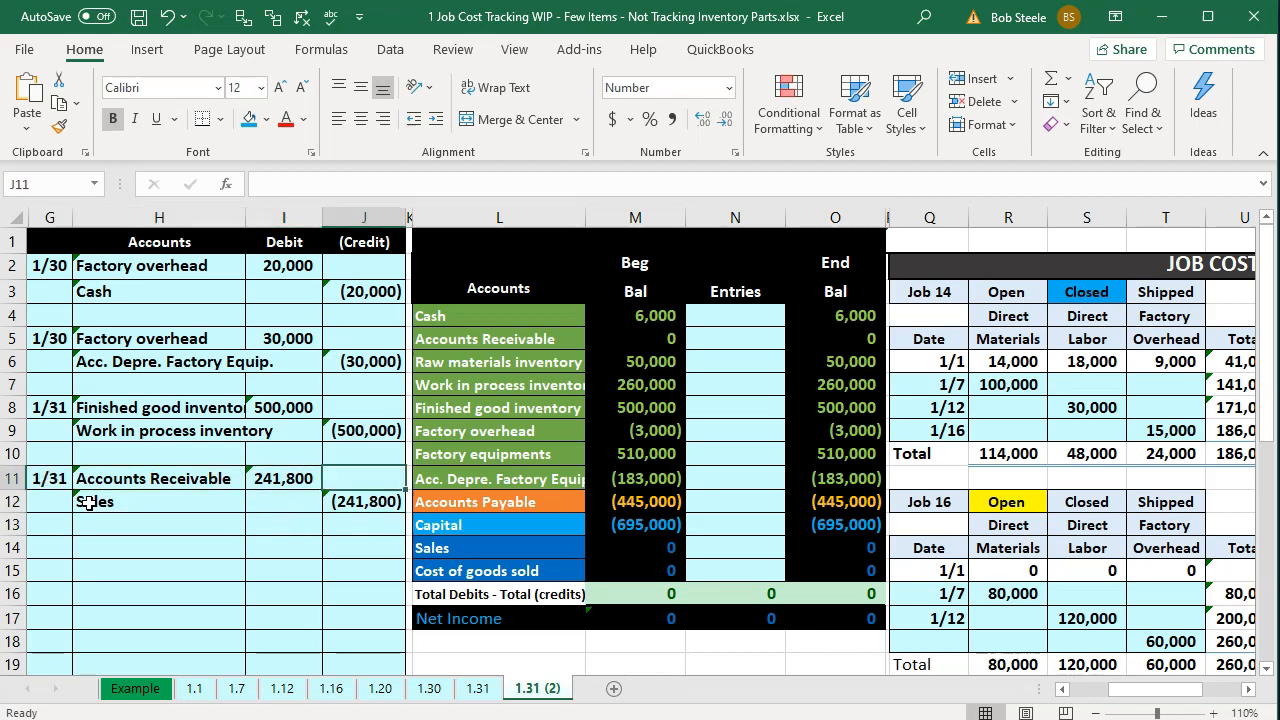
pyautogui.press('Up')
pyautogui.press('Up')
pyautogui.press('Up')
pyautogui.press('Up')
pyautogui.press('Up')
pyautogui.press('Right')
pyautogui.press('Up')
pyautogui.write('+')
pyautogui.press('Left')
pyautogui.press('Left')
pyautogui.press('Left')
pyautogui.press('Left')
pyautogui.press('Left')
pyautogui.press('Down')
pyautogui.press('Down')
pyautogui.press('Down')
pyautogui.press('Down')
pyautogui.press('Down')
pyautogui.press('Down')
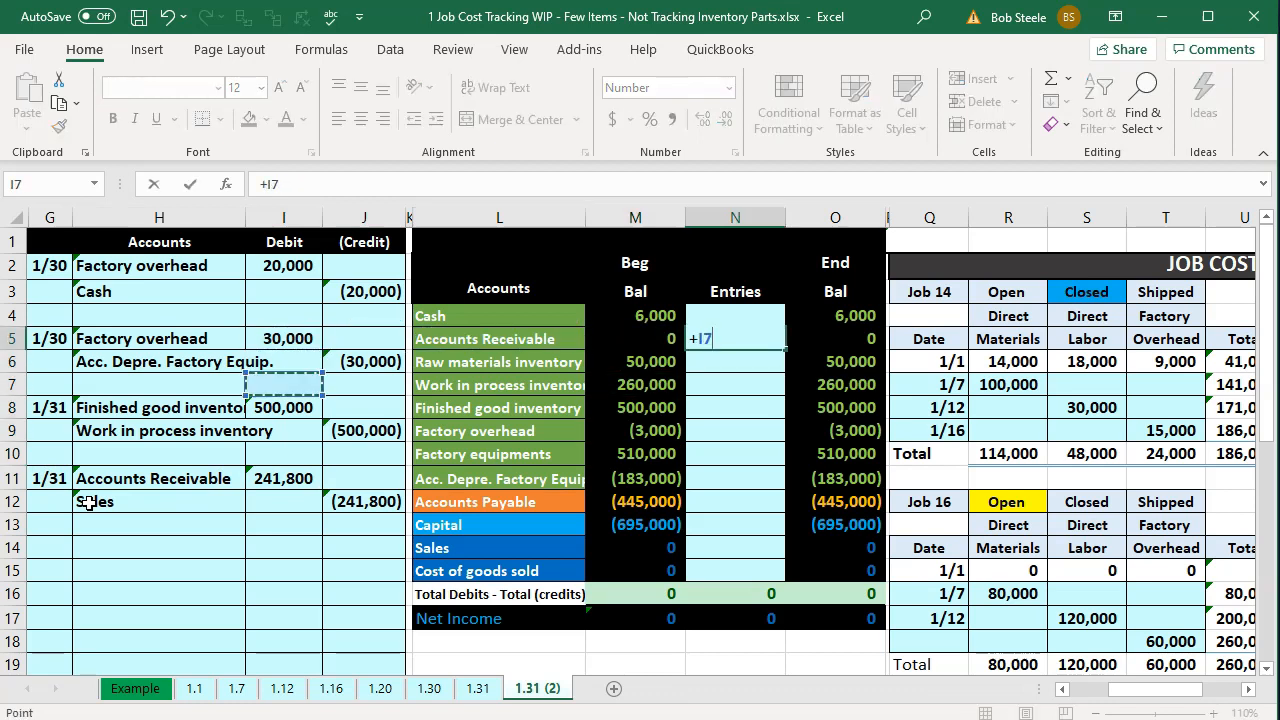
pyautogui.press('Return')
# Post the Sales credit from J12 to its trial balance entries cell N14 and check the ending net income cell O17.
pyautogui.press('Down')
pyautogui.press('Down')
pyautogui.press('Down')
pyautogui.press('Down')
pyautogui.press('Down')
pyautogui.press('Down')
pyautogui.press('Down')
pyautogui.press('Down')
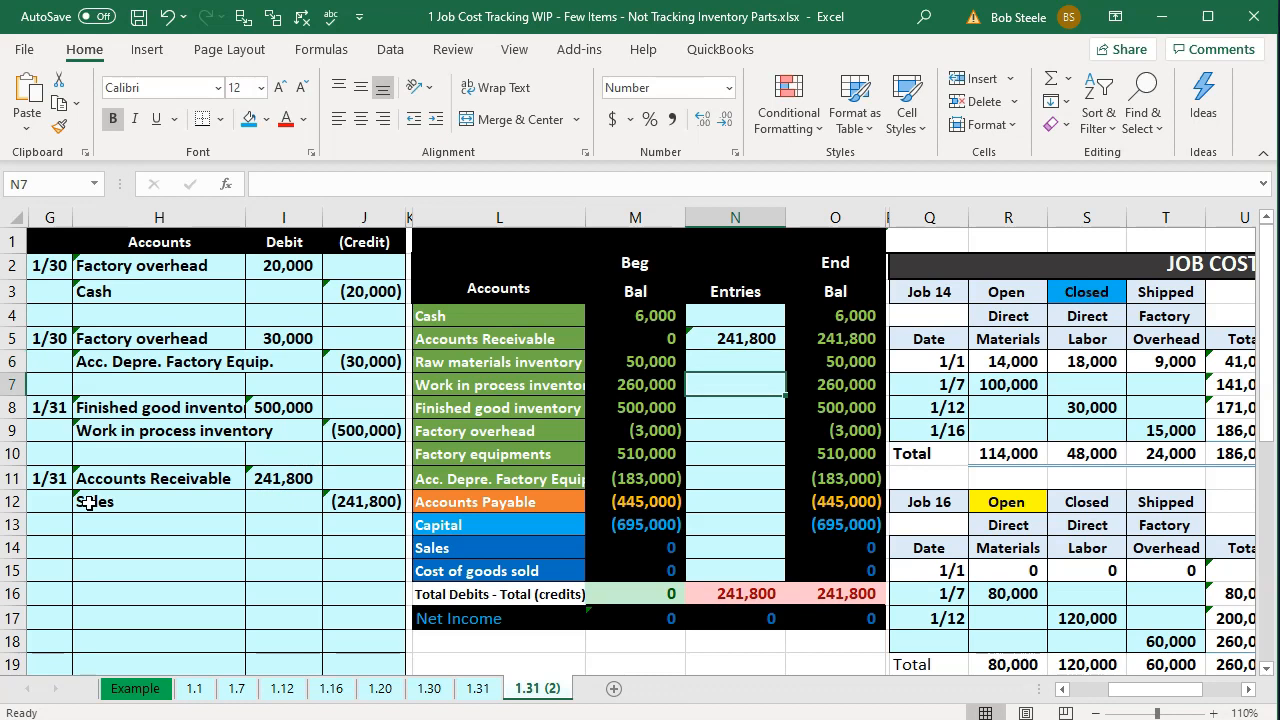
pyautogui.write('+')
pyautogui.press('Left')
pyautogui.press('Left')
pyautogui.press('Left')
pyautogui.press('Left')
pyautogui.press('Up')
pyautogui.press('Up')
pyautogui.press('Return')
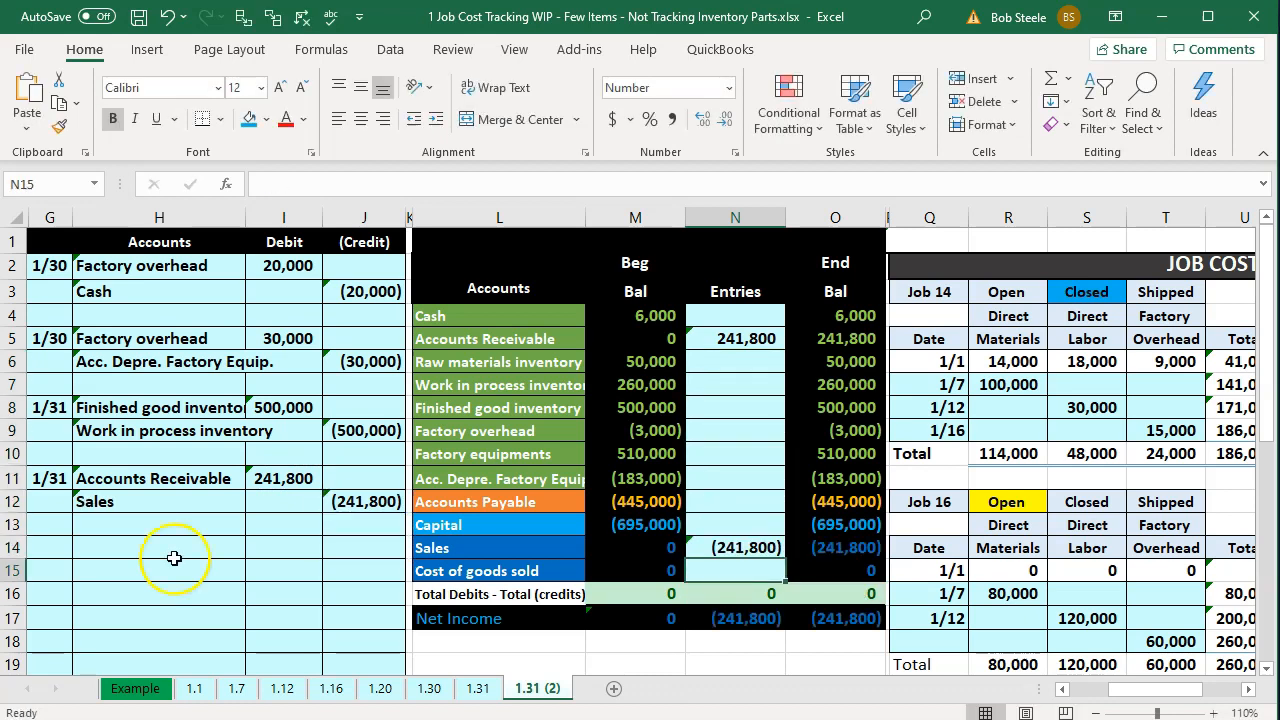
pyautogui.doubleClick(853, 617)
pyautogui.press('Return')
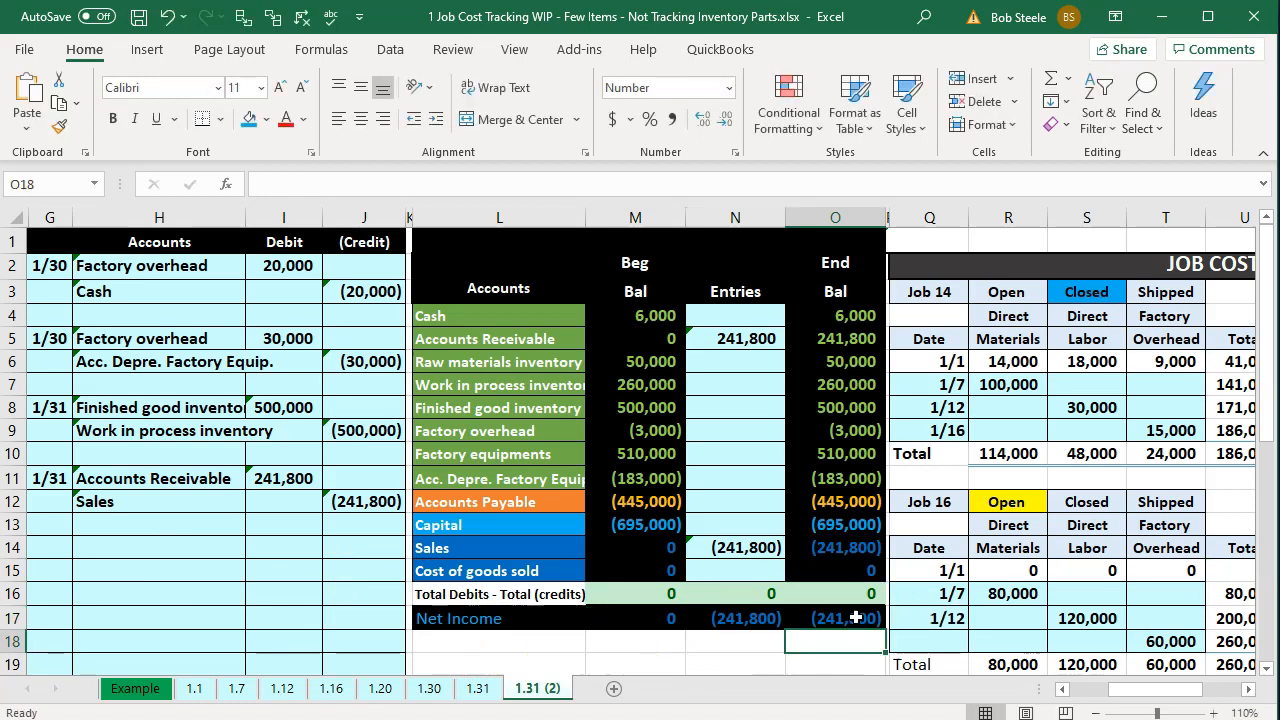
# Link H14 to the Cost of goods sold account name in L15 as the second debit account.
pyautogui.press('Left')
pyautogui.press('Left')
pyautogui.press('Left')
pyautogui.press('Left')
pyautogui.press('Left')
pyautogui.press('Left')
pyautogui.press('Up')
pyautogui.press('Up')
pyautogui.press('Up')
pyautogui.press('Up')
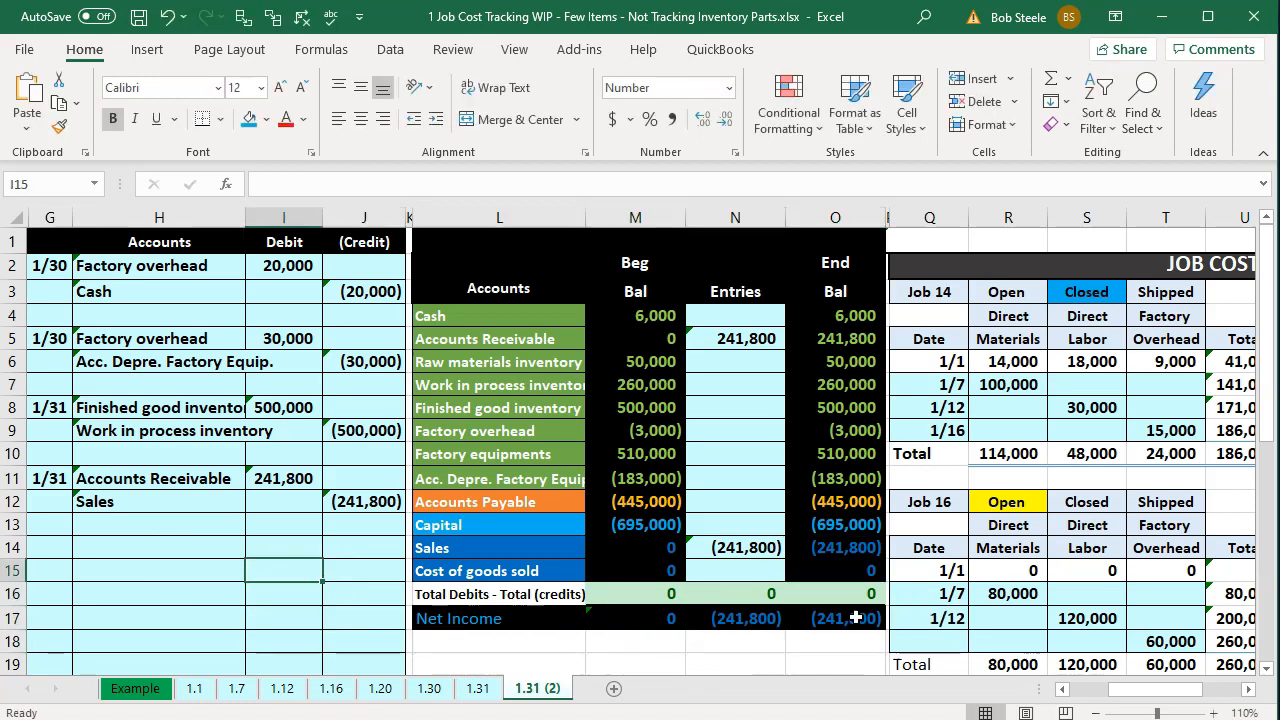
pyautogui.press('Left')
pyautogui.write('=')
pyautogui.press('Right')
pyautogui.press('Right')
pyautogui.press('Right')
pyautogui.press('Right')
pyautogui.press('Down')
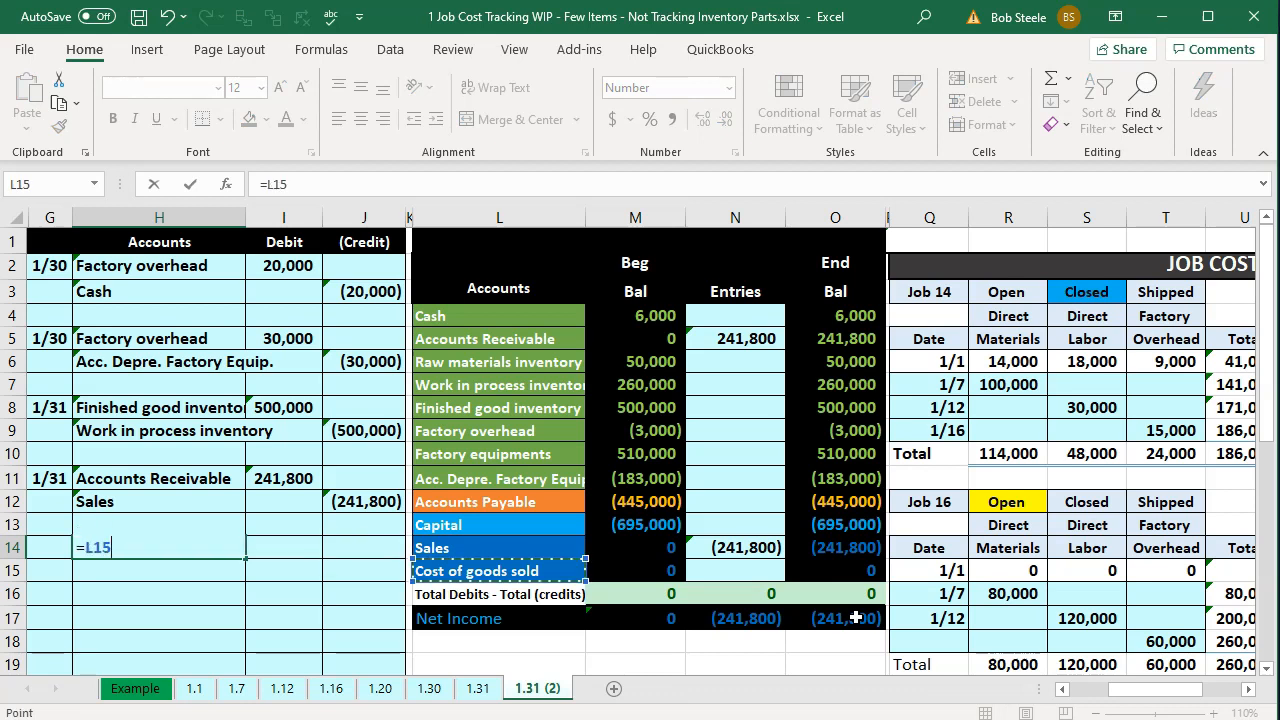
pyautogui.press('Return')
# Link H15 to the Finished good inventory account name in L8 as the matching credit account.
pyautogui.write('=')
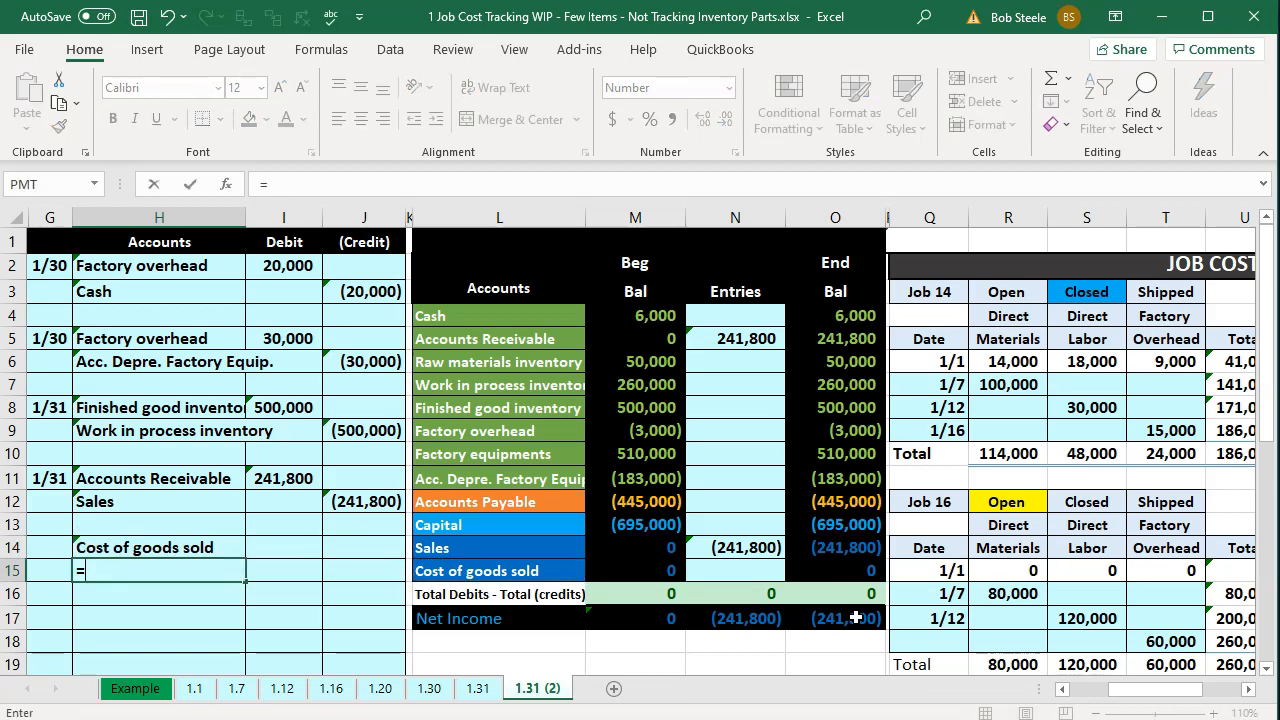
pyautogui.press('Right')
pyautogui.press('Right')
pyautogui.press('Right')
pyautogui.press('Right')
pyautogui.press('Up')
pyautogui.press('Up')
pyautogui.press('Up')
pyautogui.press('Up')
pyautogui.press('Up')
pyautogui.press('Up')
pyautogui.press('Up')
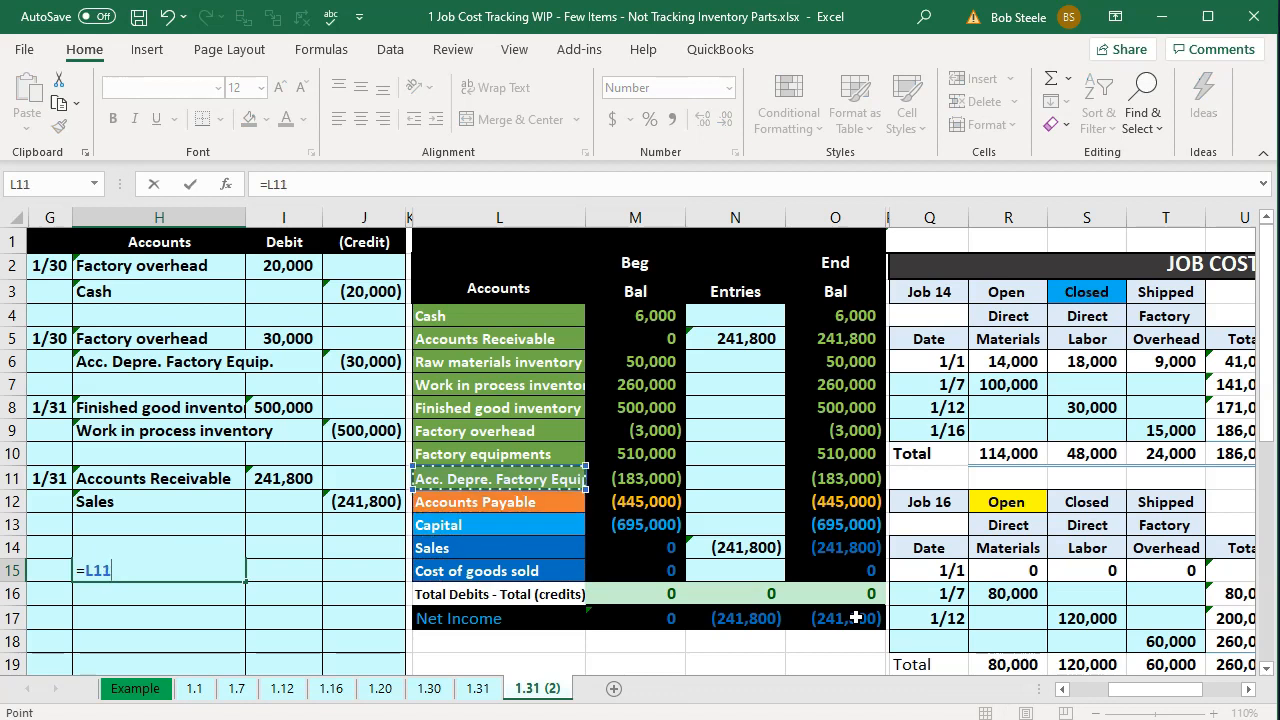
pyautogui.press('Return')
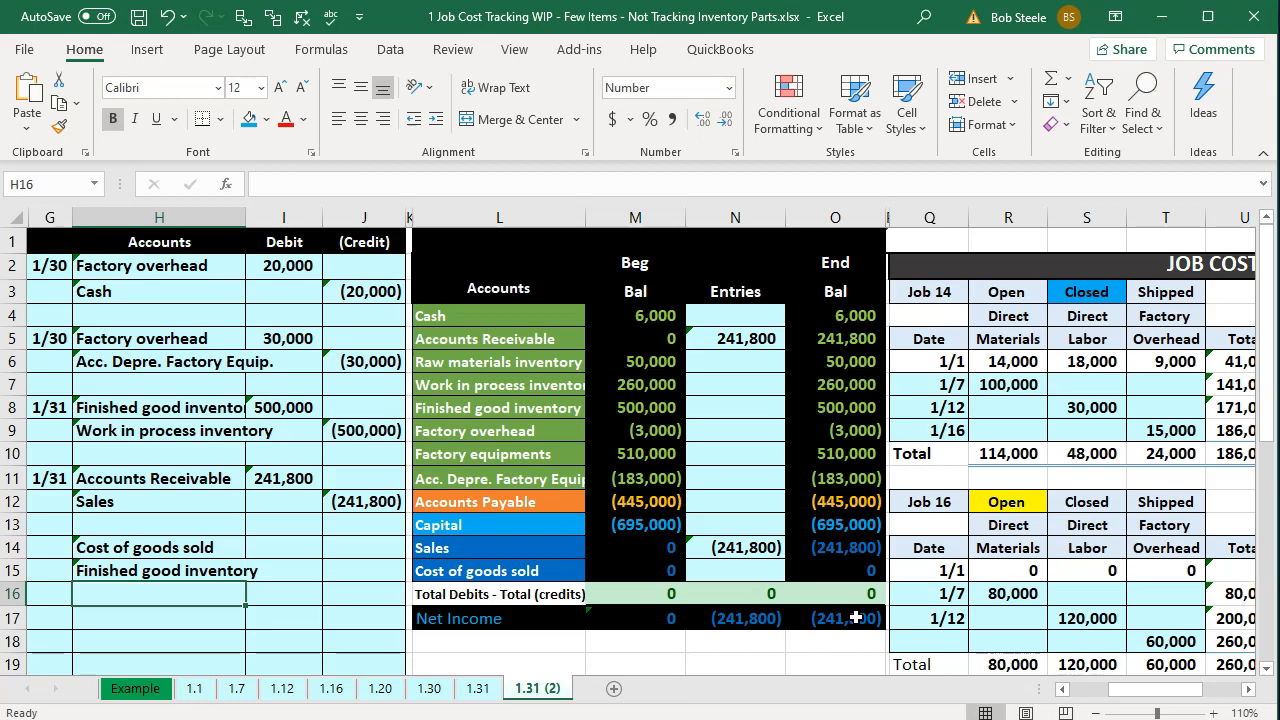
# Link the Cost of goods sold debit in I14 to Job 14's total cost in U10 of the job cost record.
pyautogui.press('Right')
pyautogui.press('Up')
pyautogui.press('Up')
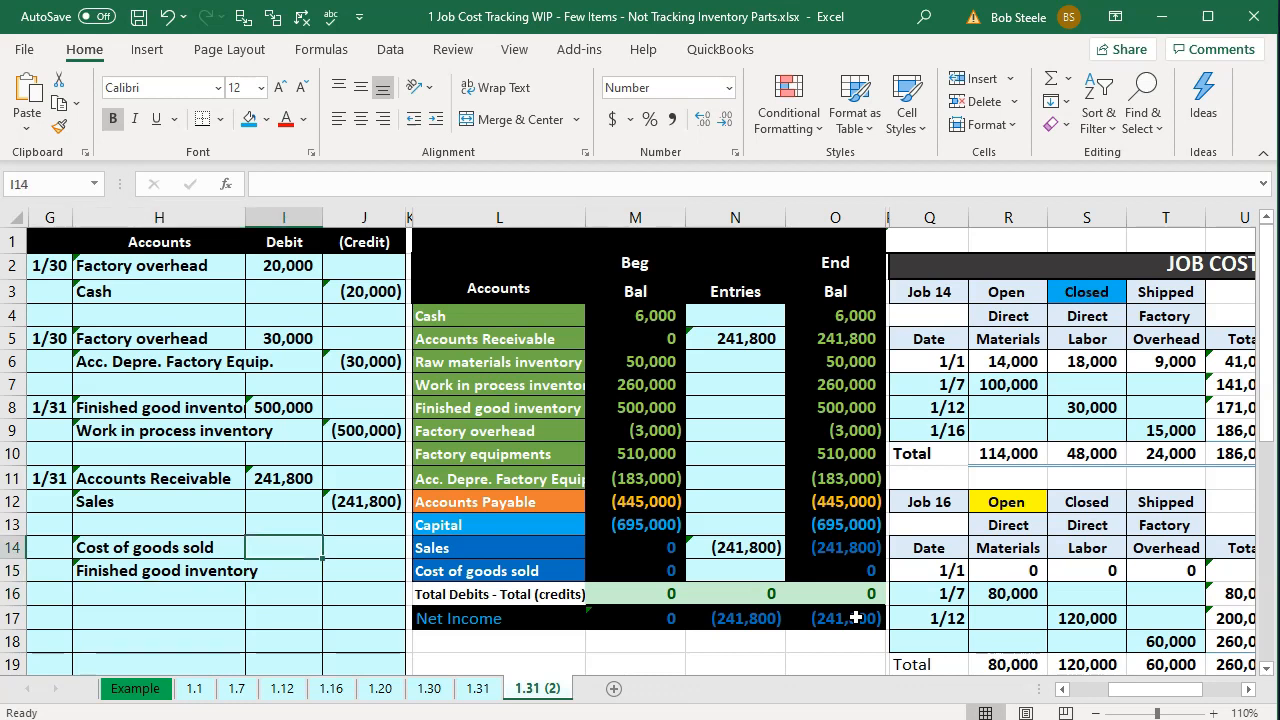
pyautogui.write('=')
pyautogui.press('Right')
pyautogui.press('Right')
pyautogui.press('Right')
pyautogui.press('Right')
pyautogui.press('Right')
pyautogui.press('Right')
pyautogui.press('Right')
pyautogui.press('Right')
pyautogui.press('Right')
pyautogui.press('Right')
pyautogui.press('Right')
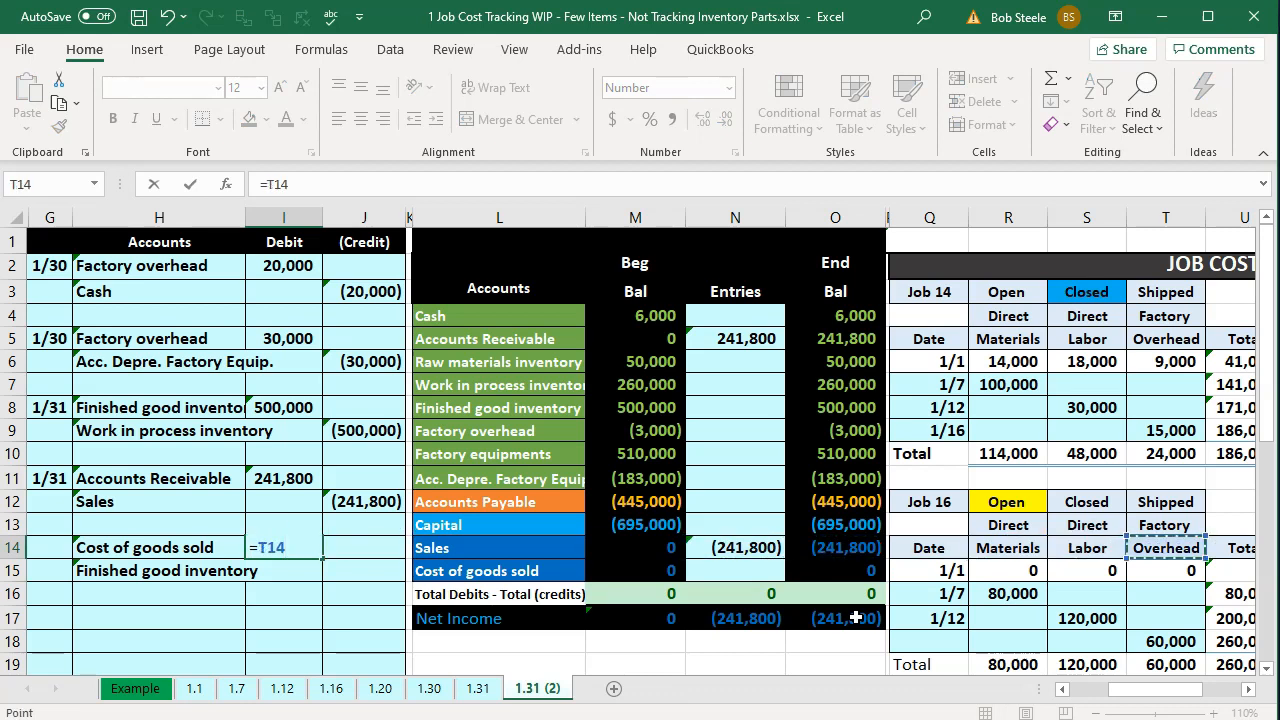
pyautogui.press('Right')
pyautogui.press('Up')
pyautogui.press('Up')
pyautogui.press('Up')
pyautogui.press('Up')
pyautogui.press('Return')
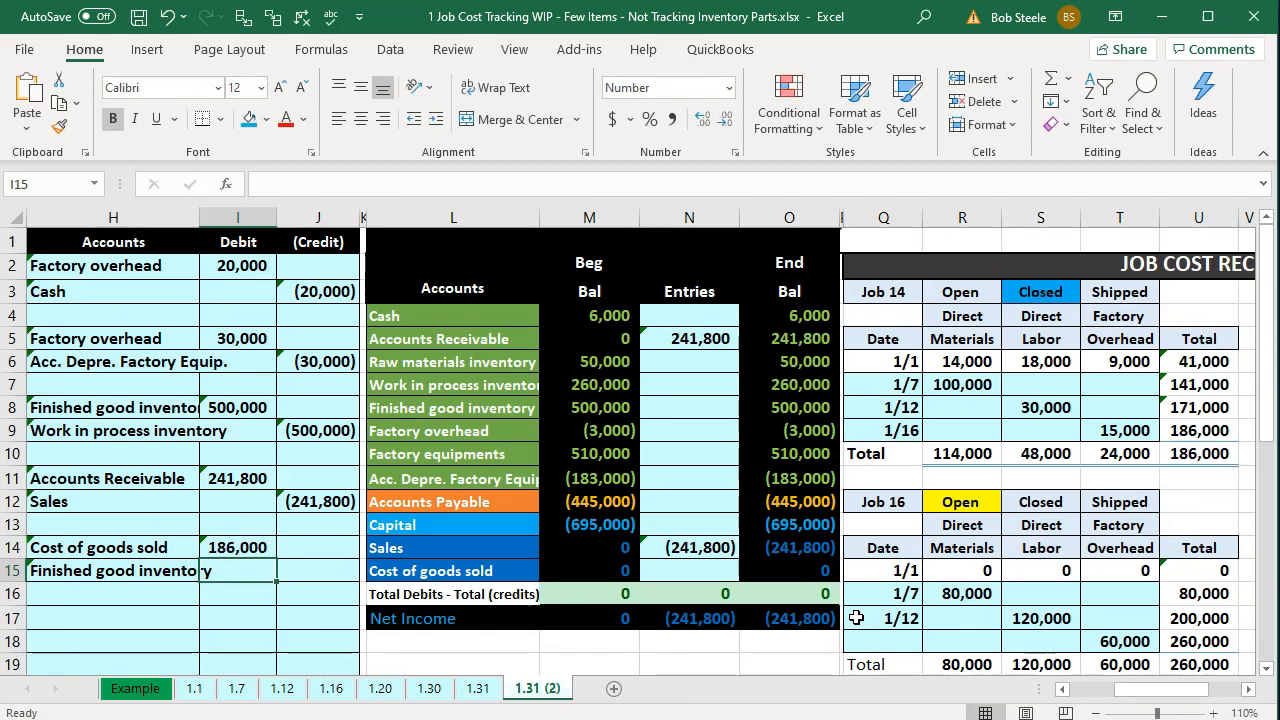
# Enter the Finished good inventory credit in J15 as the negative of the debit in I14.
pyautogui.press('Right')
pyautogui.write('-')
pyautogui.press('Left')
pyautogui.press('Up')
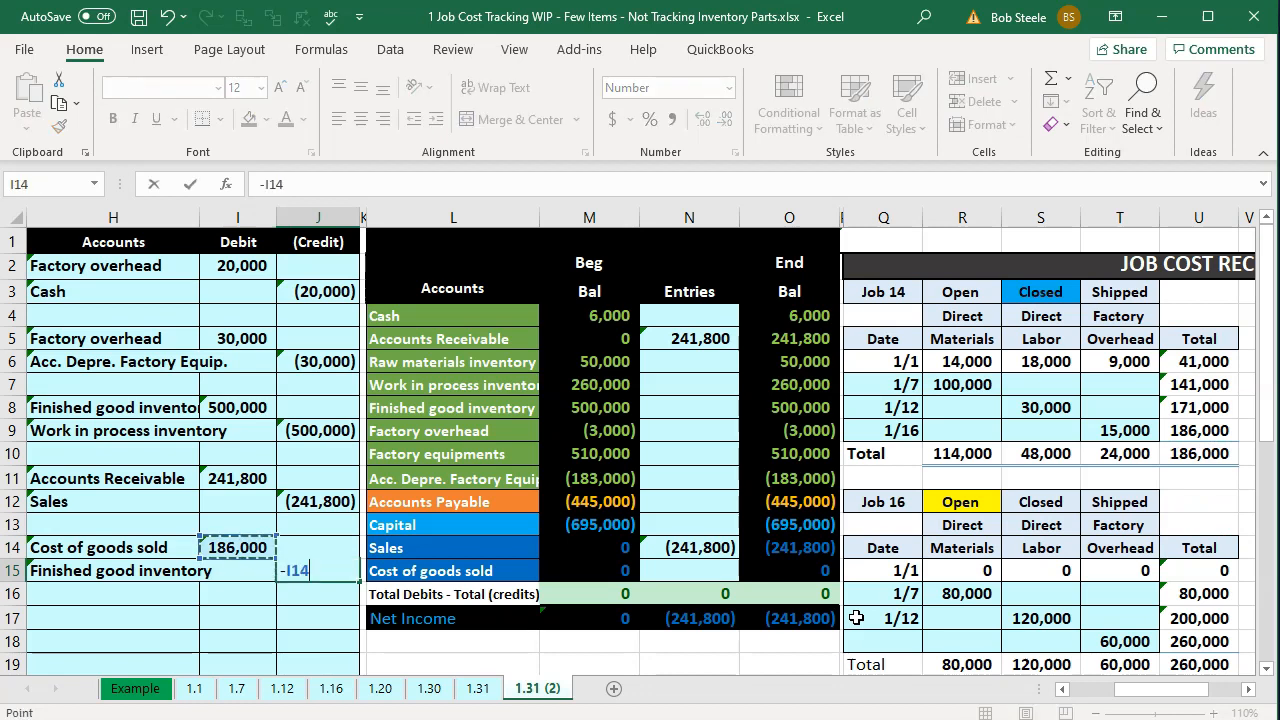
pyautogui.press('Return')
# Post the Cost of goods sold debit from I14 to its trial balance entries cell N15 and check ending net income and sales.
pyautogui.press('Right')
pyautogui.press('Right')
pyautogui.press('Right')
pyautogui.press('Right')
pyautogui.press('Up')
pyautogui.write('=')
pyautogui.press('Left')
pyautogui.press('Left')
pyautogui.press('Left')
pyautogui.press('Left')
pyautogui.press('Left')
pyautogui.press('Left')
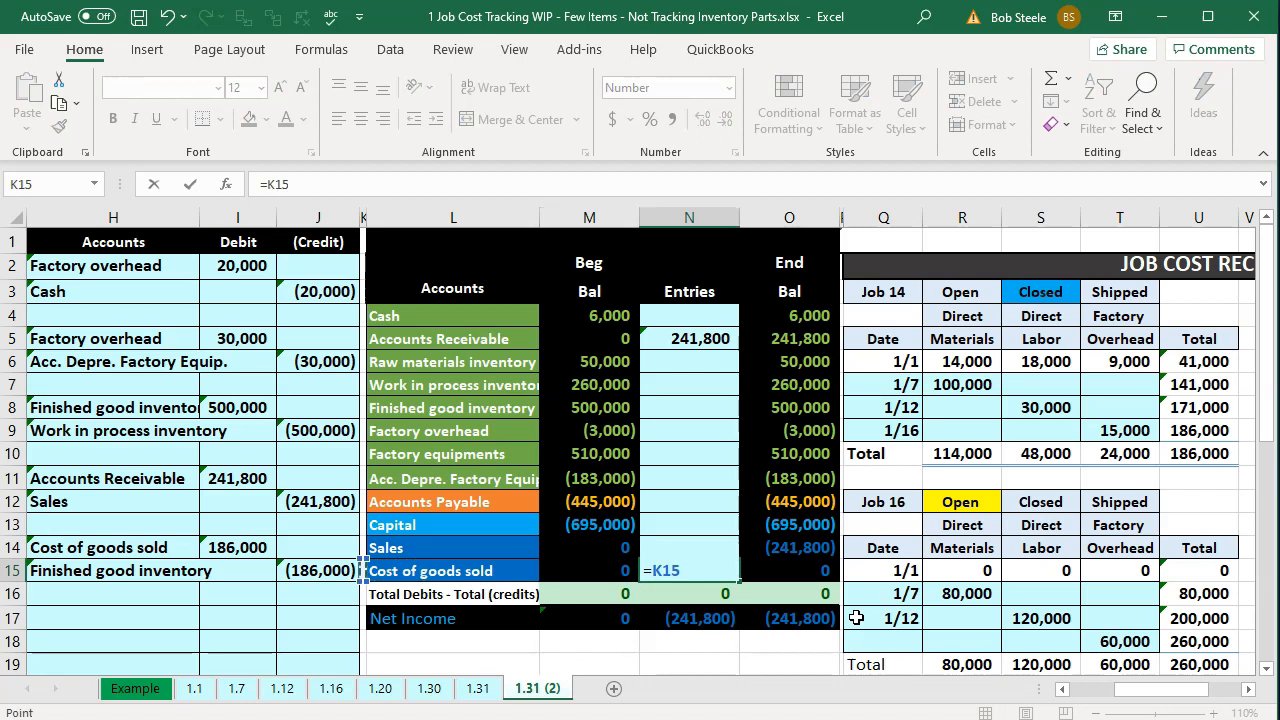
pyautogui.press('Up')
pyautogui.press('Right')
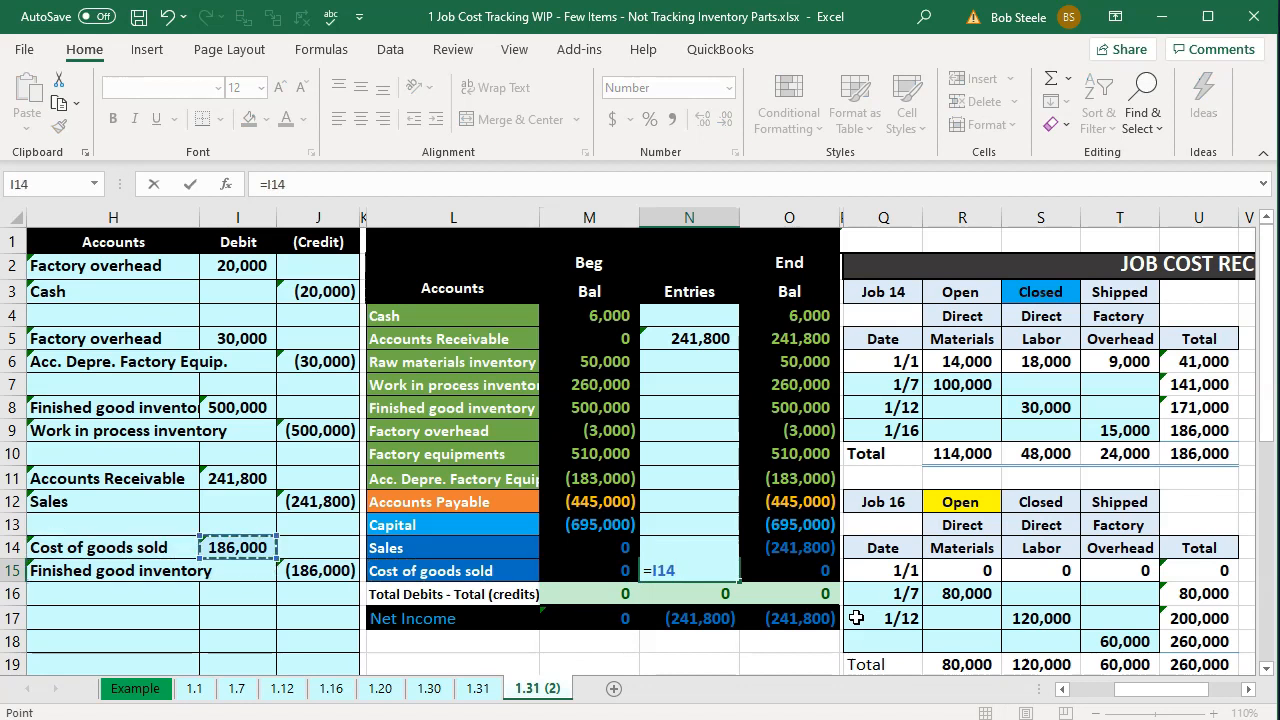
pyautogui.press('Return')
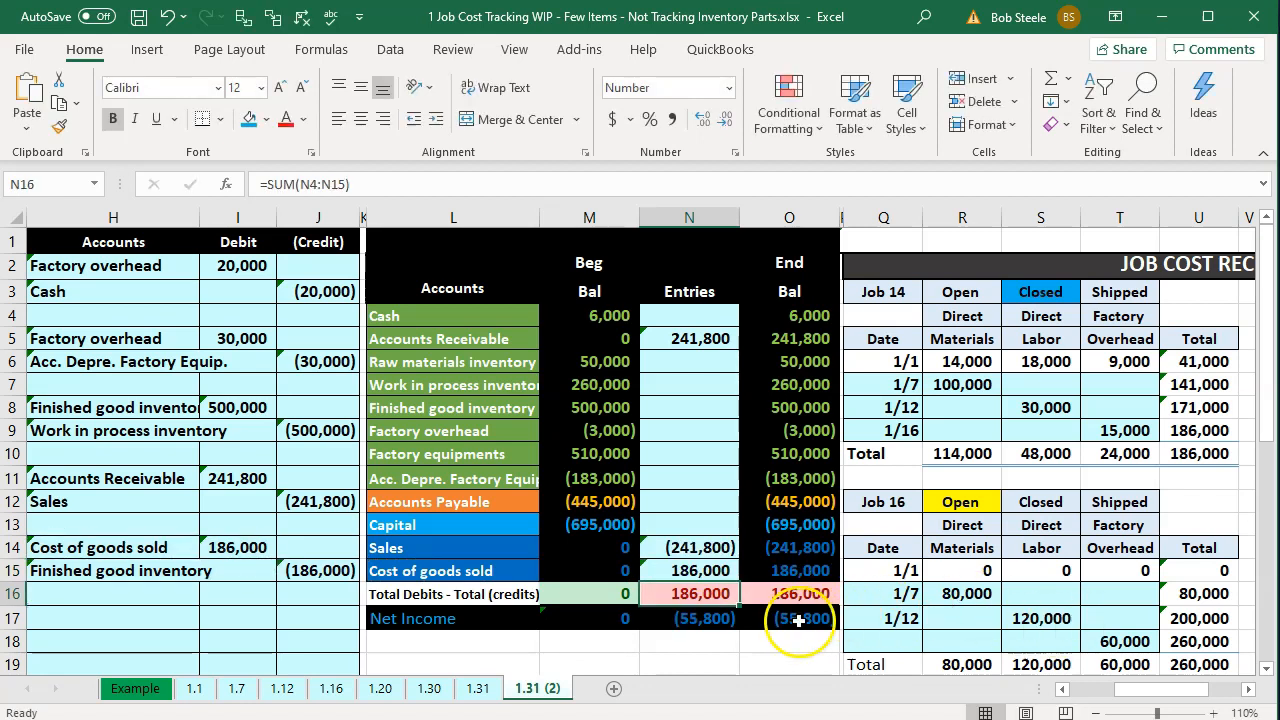
pyautogui.doubleClick(798, 620)
pyautogui.press('Return')
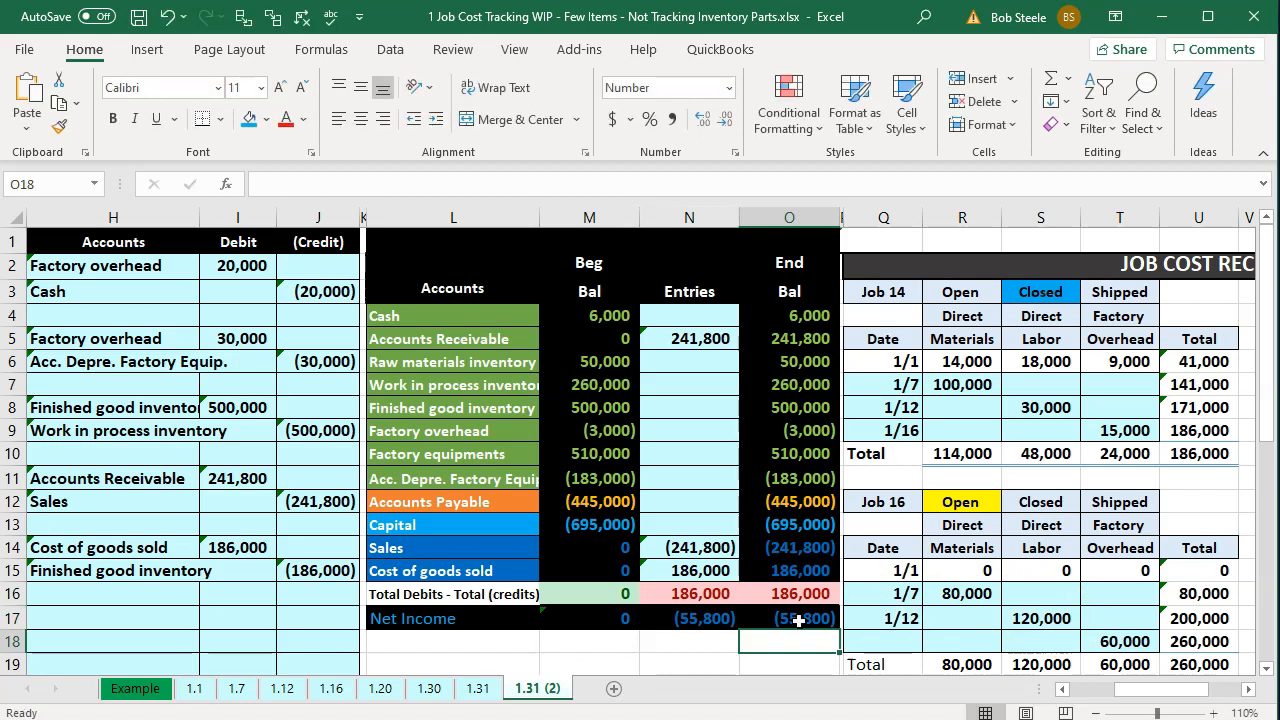
pyautogui.click(830, 548)
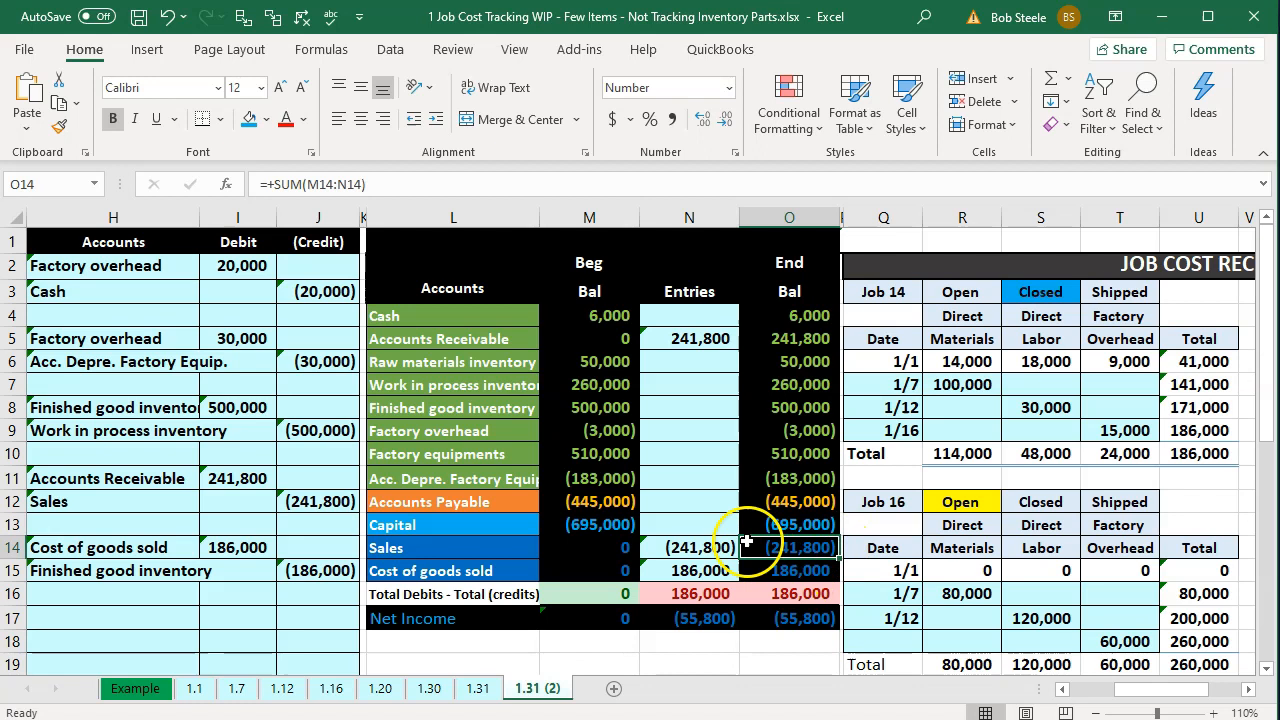
# Post the Finished good inventory credit from J15 to its trial balance entries cell N8 and check the ending balance in O8.
pyautogui.click(538, 412)
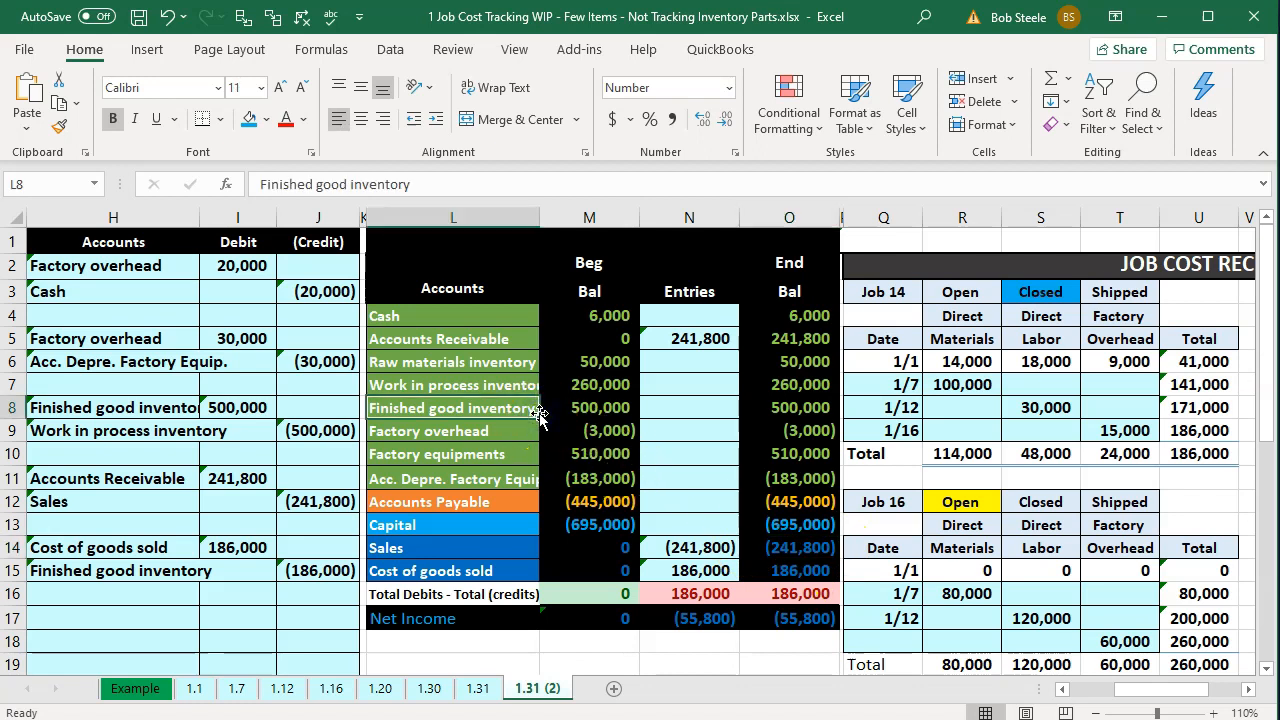
pyautogui.press('Right')
pyautogui.press('Right')
pyautogui.write('=')
pyautogui.press('Left')
pyautogui.press('Left')
pyautogui.press('Left')
pyautogui.press('Left')
pyautogui.press('Down')
pyautogui.press('Down')
pyautogui.press('Down')
pyautogui.press('Down')
pyautogui.press('Down')
pyautogui.press('Down')
pyautogui.press('Down')
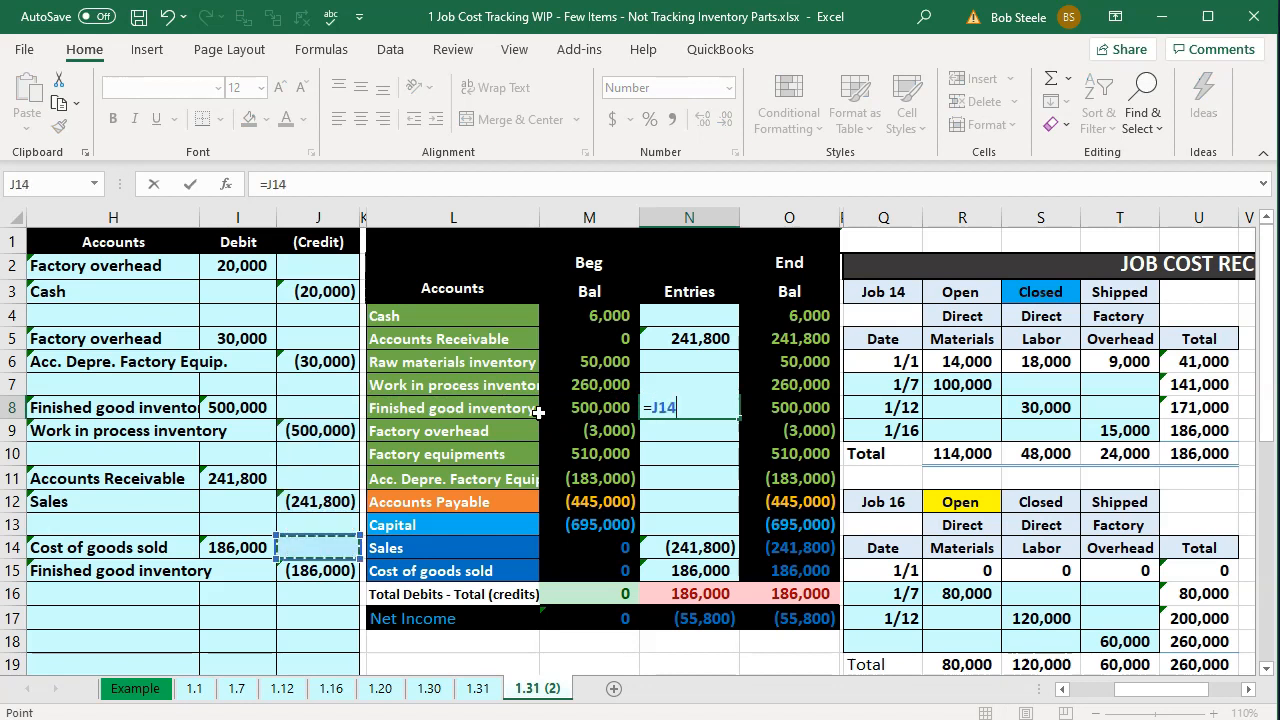
pyautogui.press('Return')
pyautogui.press('Right')
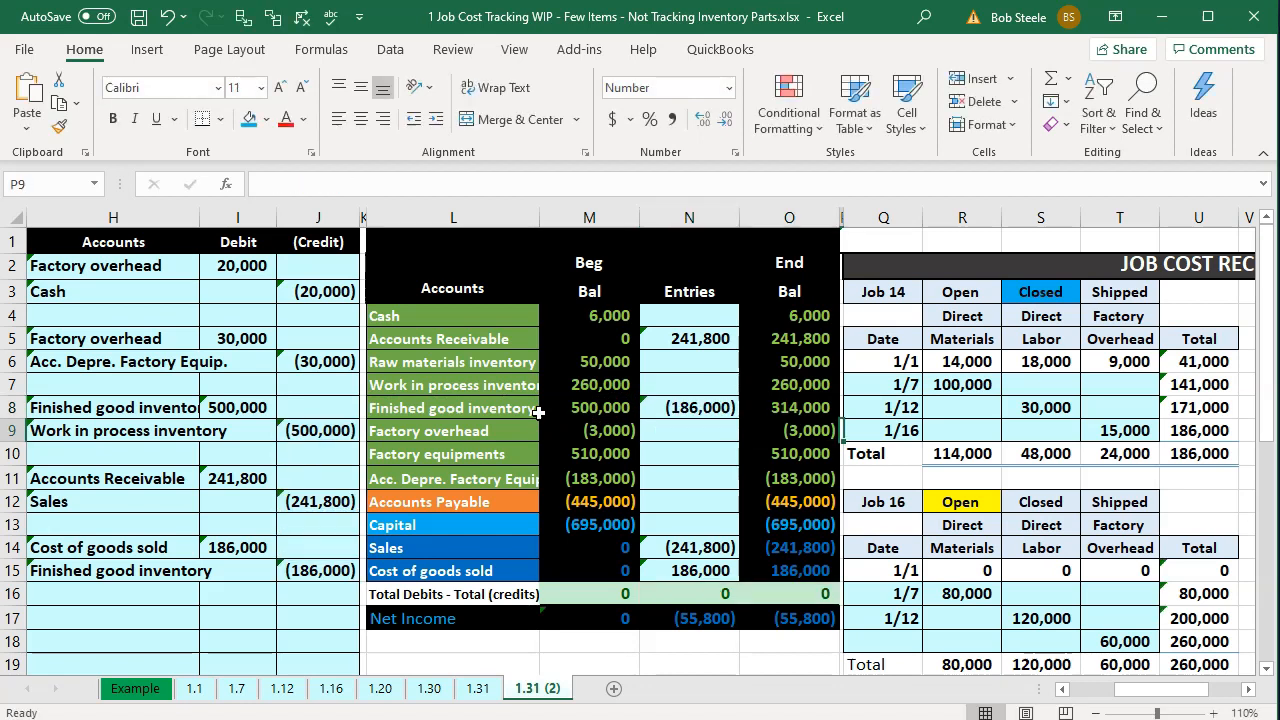
pyautogui.press('Up')
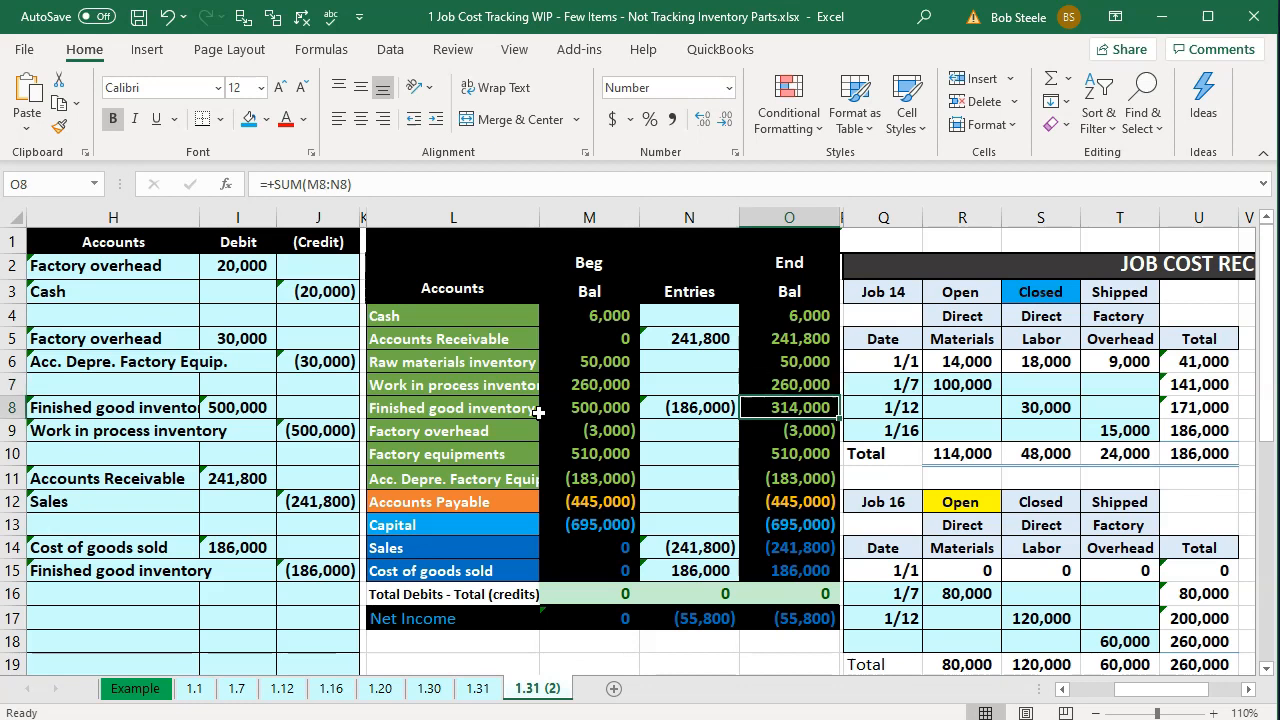
# Remove the blue highlight from Job 14's Closed status in S3 by copying the formatting of S4 onto it.
pyautogui.press('Up')
pyautogui.press('Right')
pyautogui.press('Right')
pyautogui.press('Right')
pyautogui.press('Right')
pyautogui.press('Right')
pyautogui.press('Right')
pyautogui.press('Right')
pyautogui.press('Right')
pyautogui.press('Right')
pyautogui.press('Right')
pyautogui.press('Right')
pyautogui.press('Right')
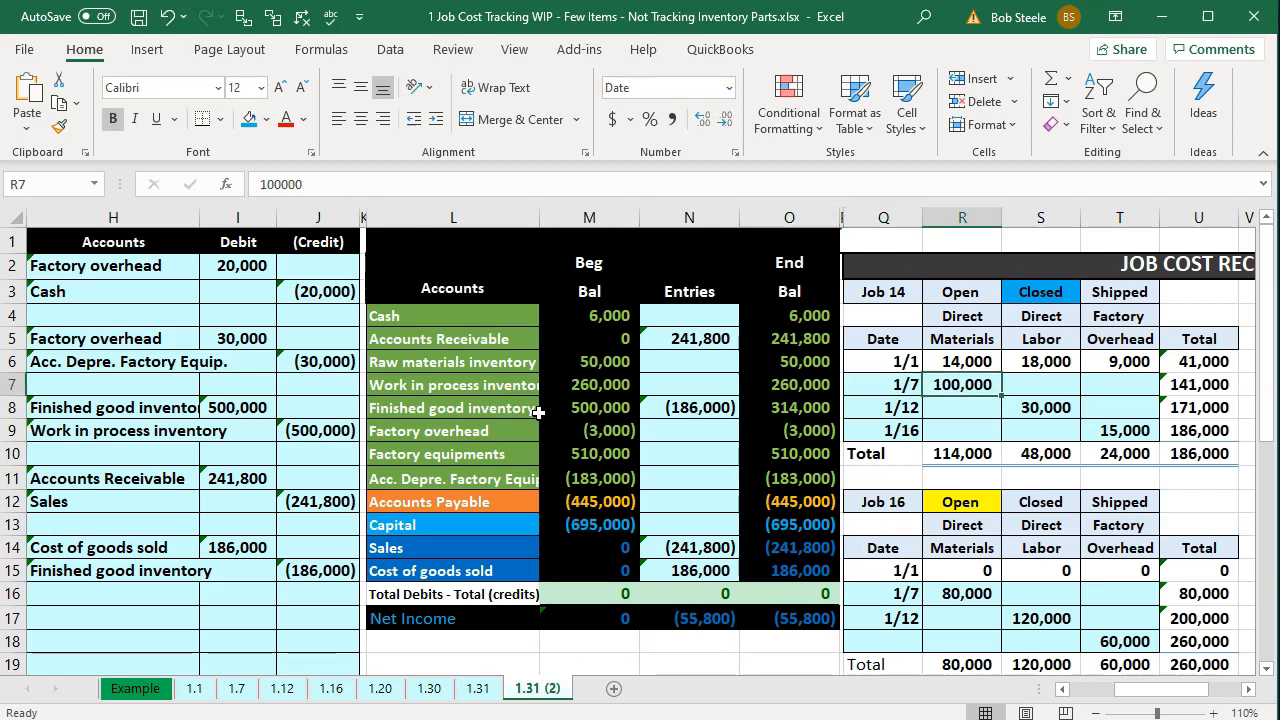
pyautogui.press('Right')
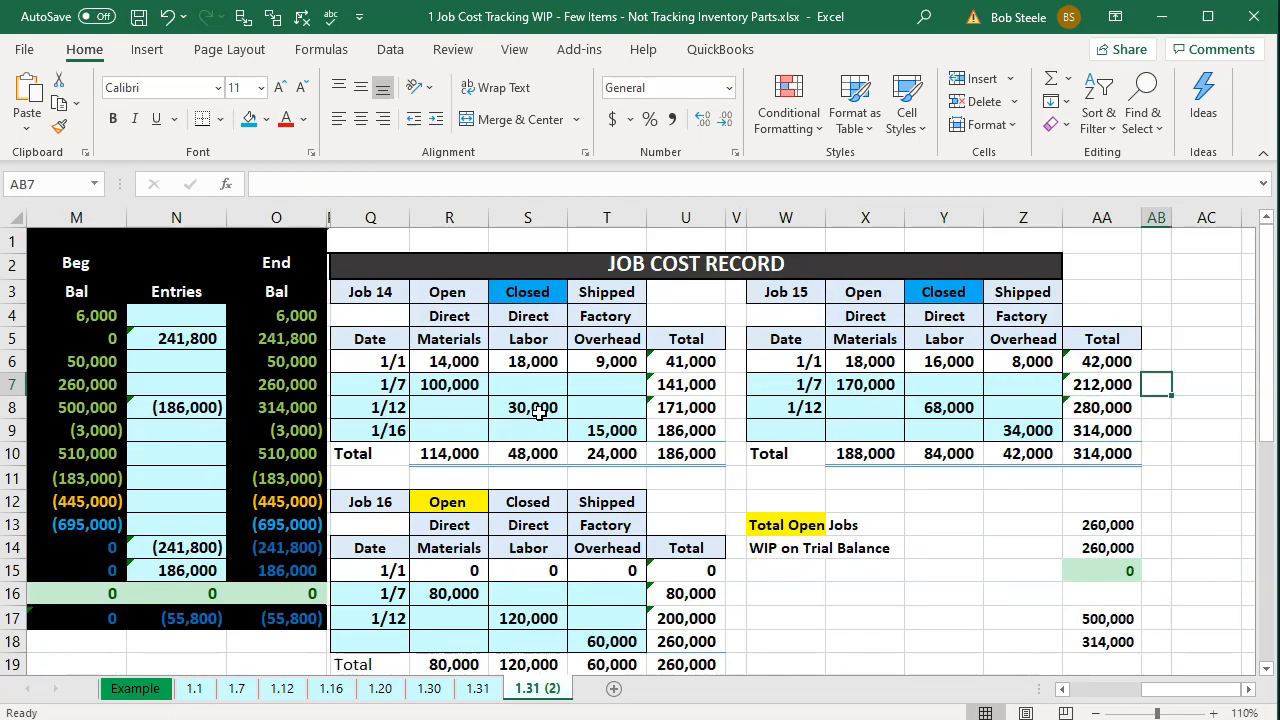
pyautogui.click(535, 312)
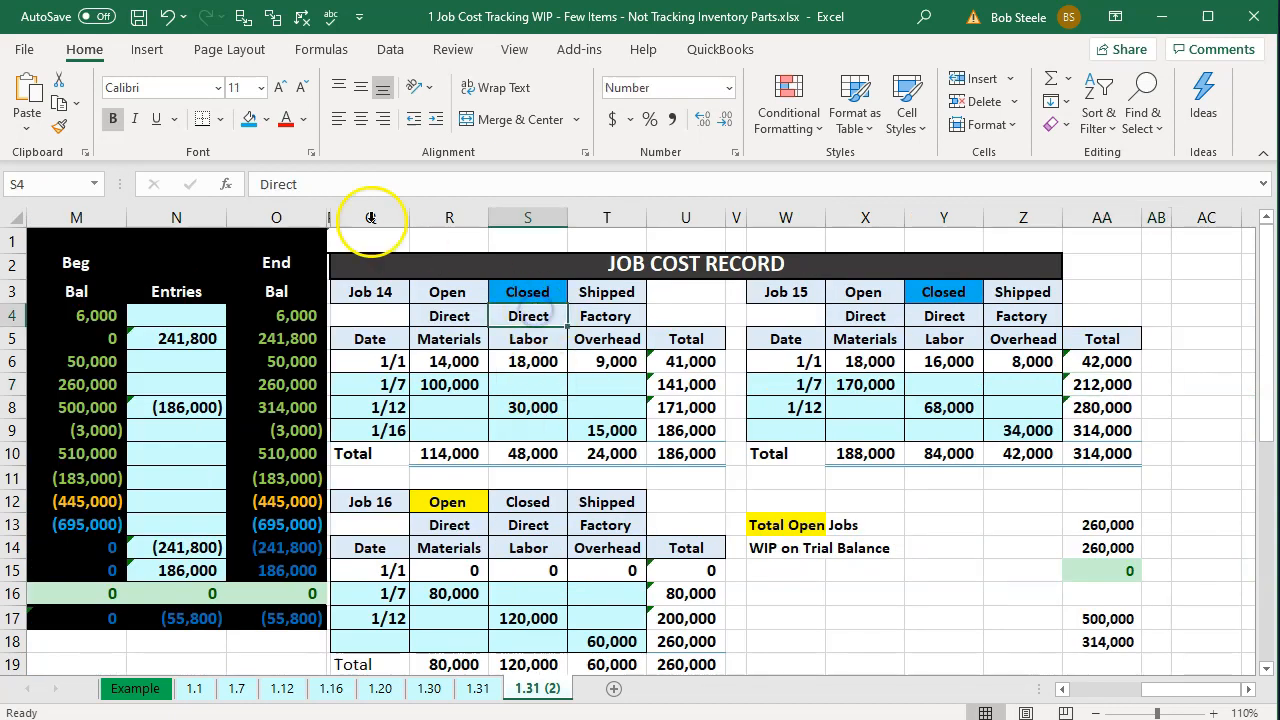
pyautogui.click(59, 126)
pyautogui.click(510, 289)
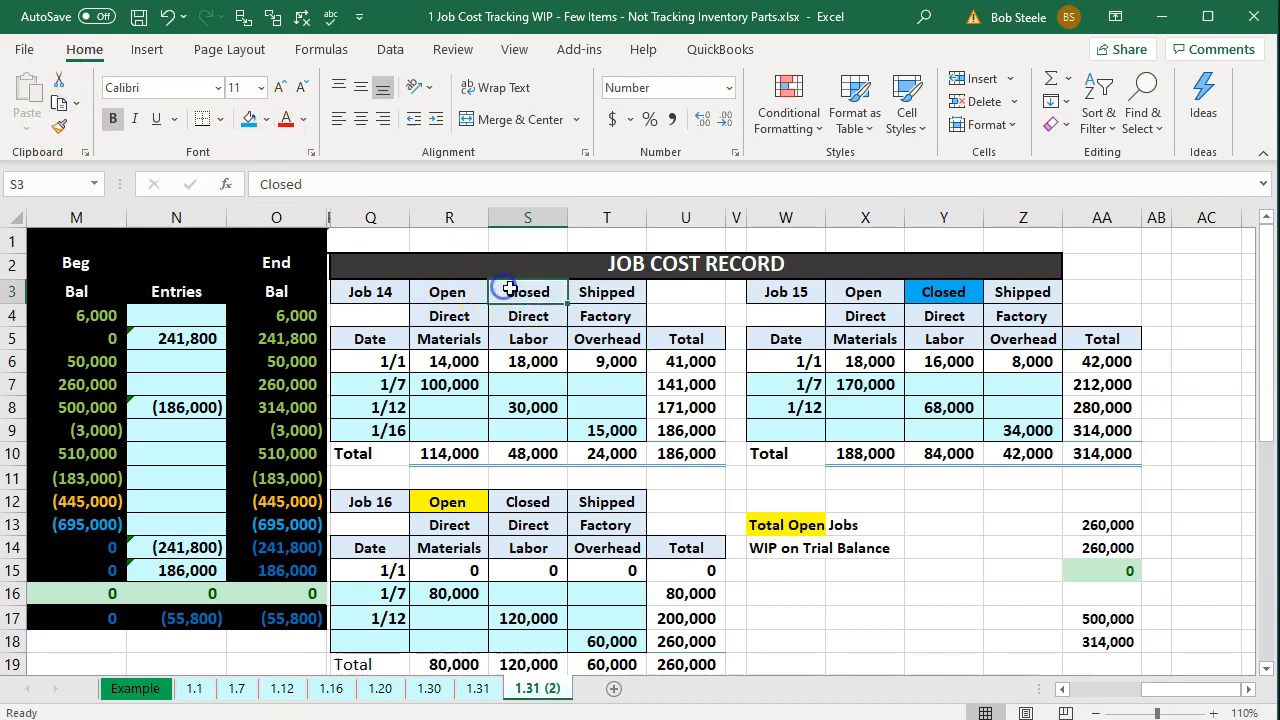
# Fill Job 14's Shipped status cell T3 with the standard purple color.
pyautogui.click(612, 297)
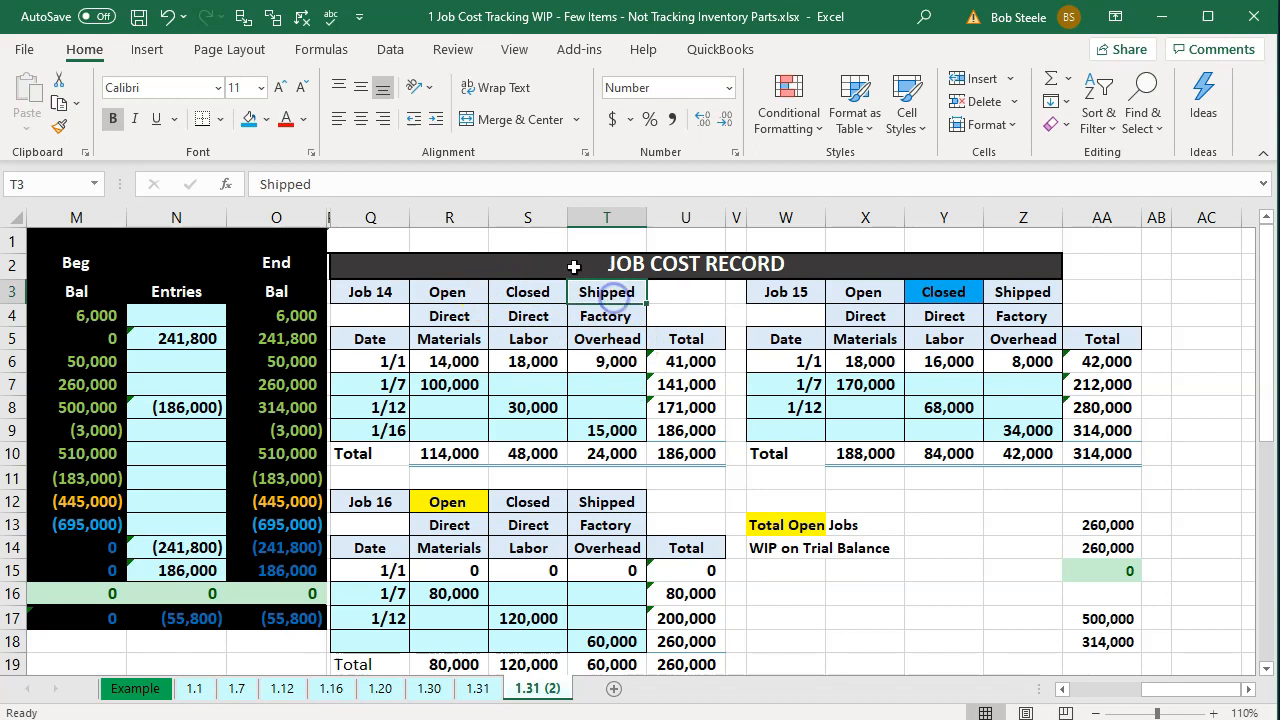
pyautogui.click(264, 118)
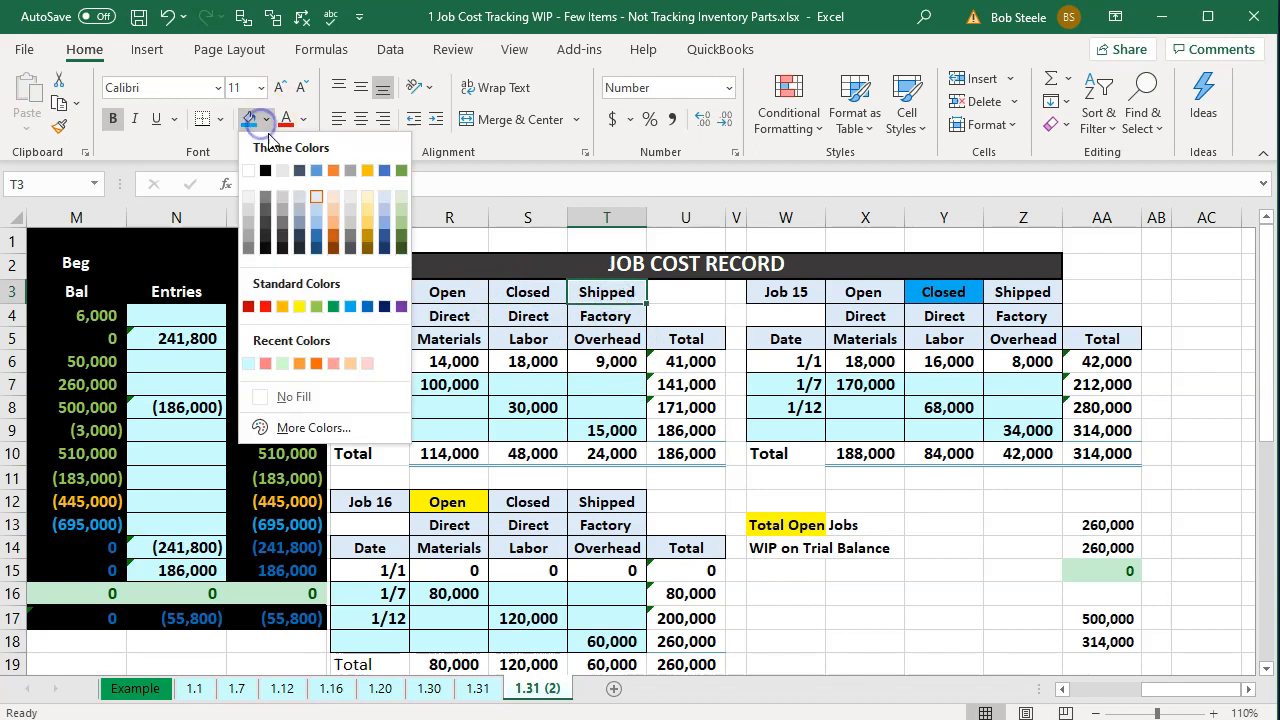
pyautogui.click(400, 308)
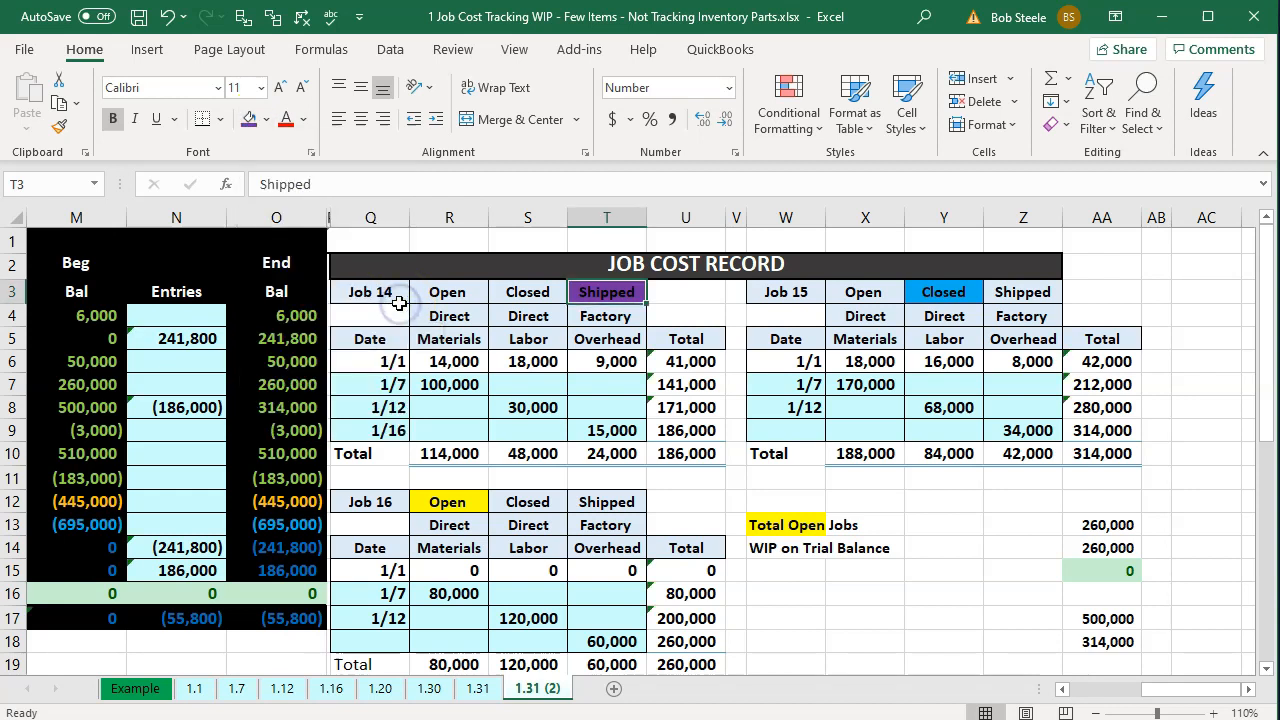
# Check the Job 15 and Job 16 statuses and compare the ending work in process balance in O7 with Job 16's total in U19.
pyautogui.click(928, 290)
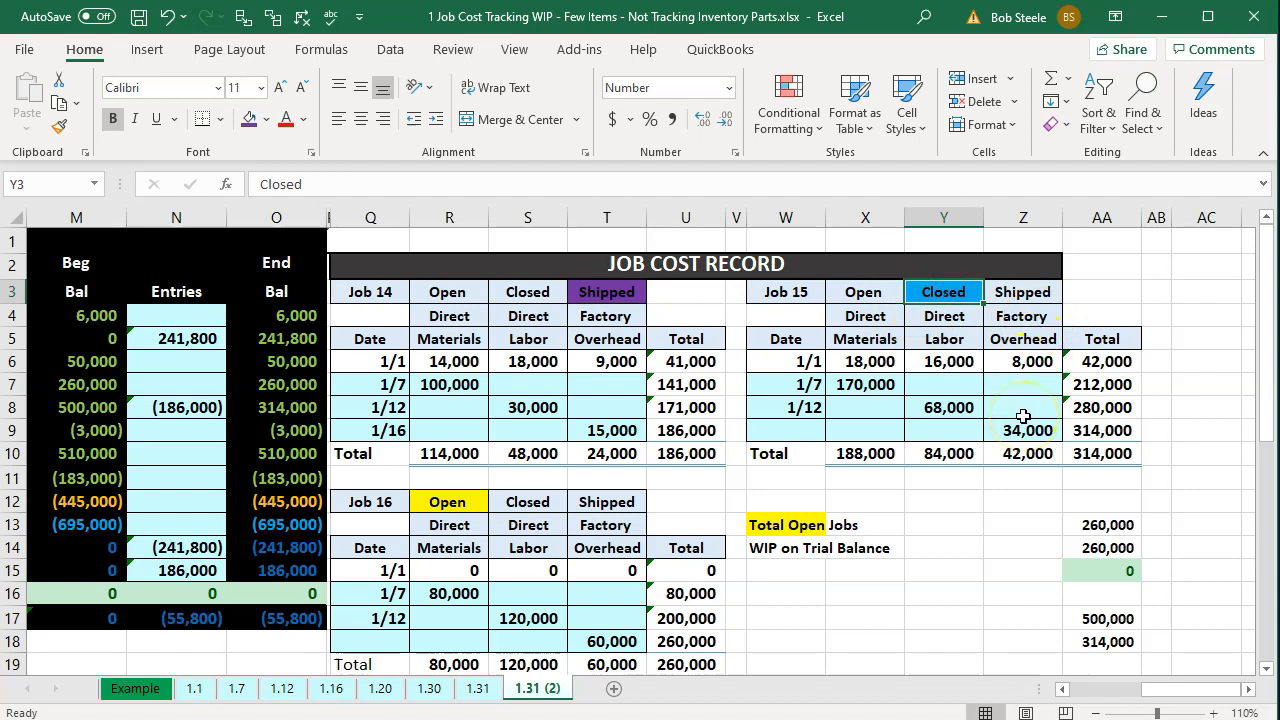
pyautogui.click(456, 503)
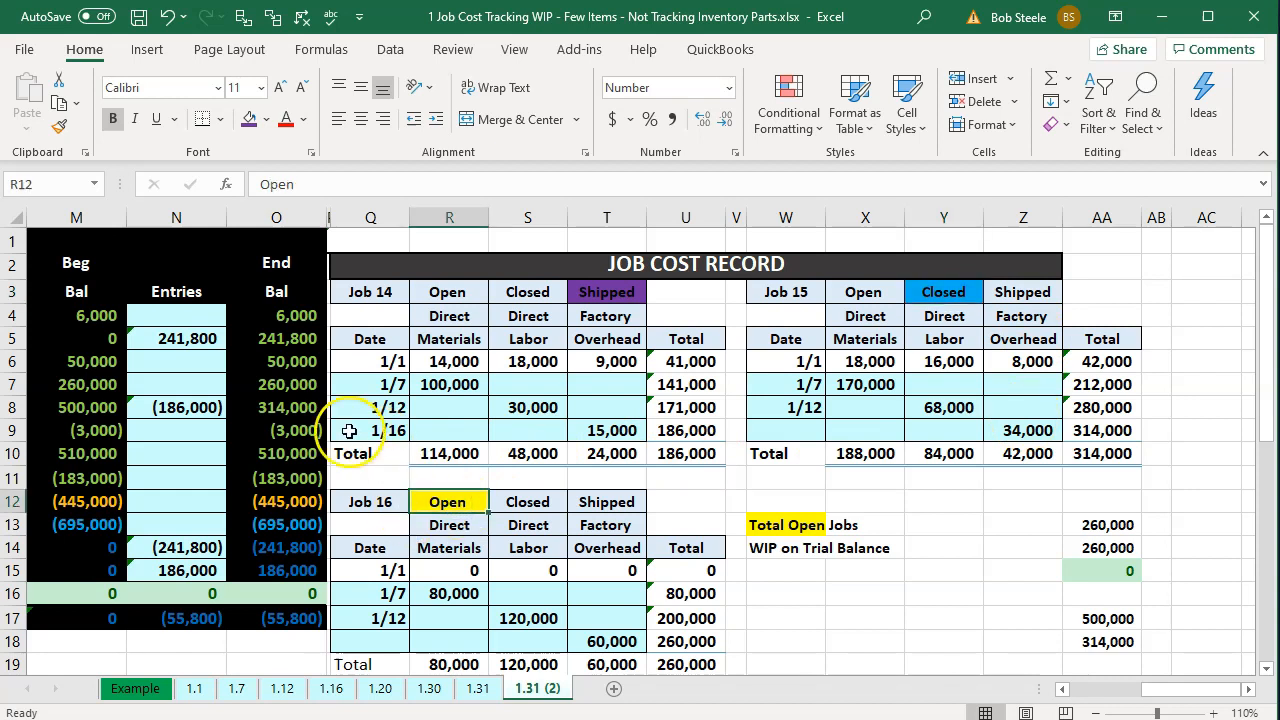
pyautogui.click(287, 392)
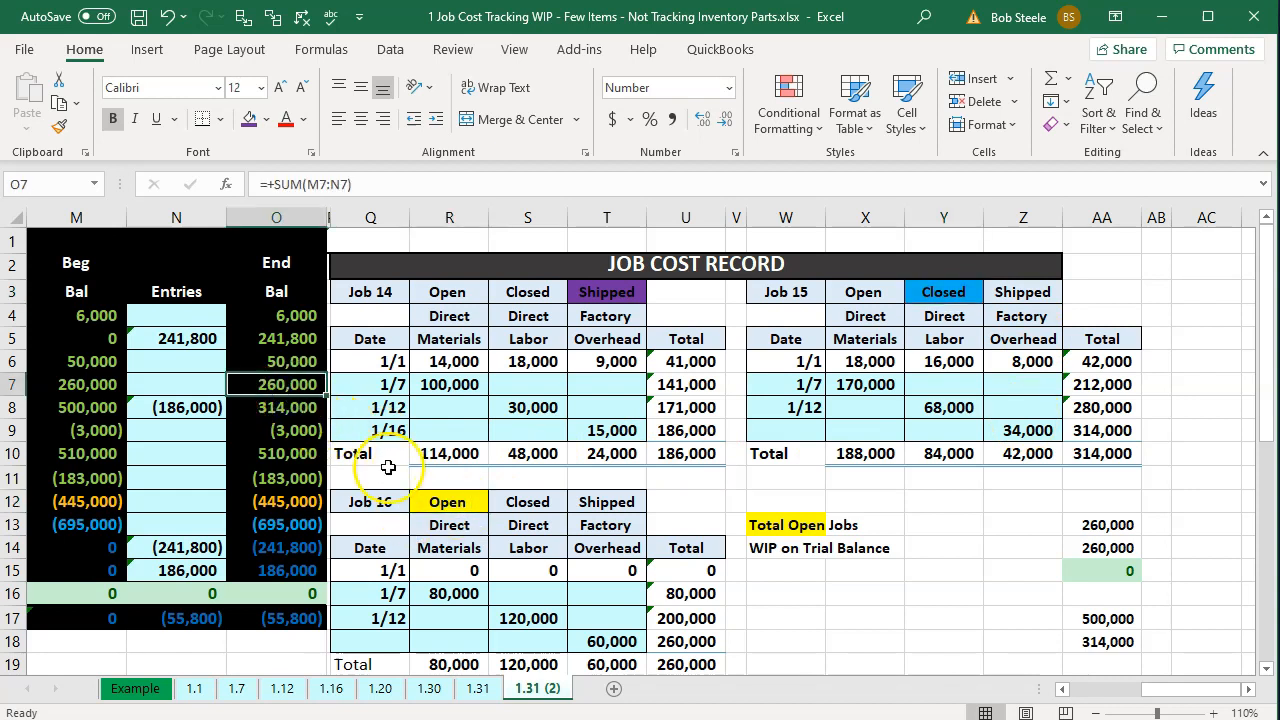
pyautogui.scroll(-1, 386, 457)
pyautogui.click(679, 588)
pyautogui.scroll(1, 679, 584)
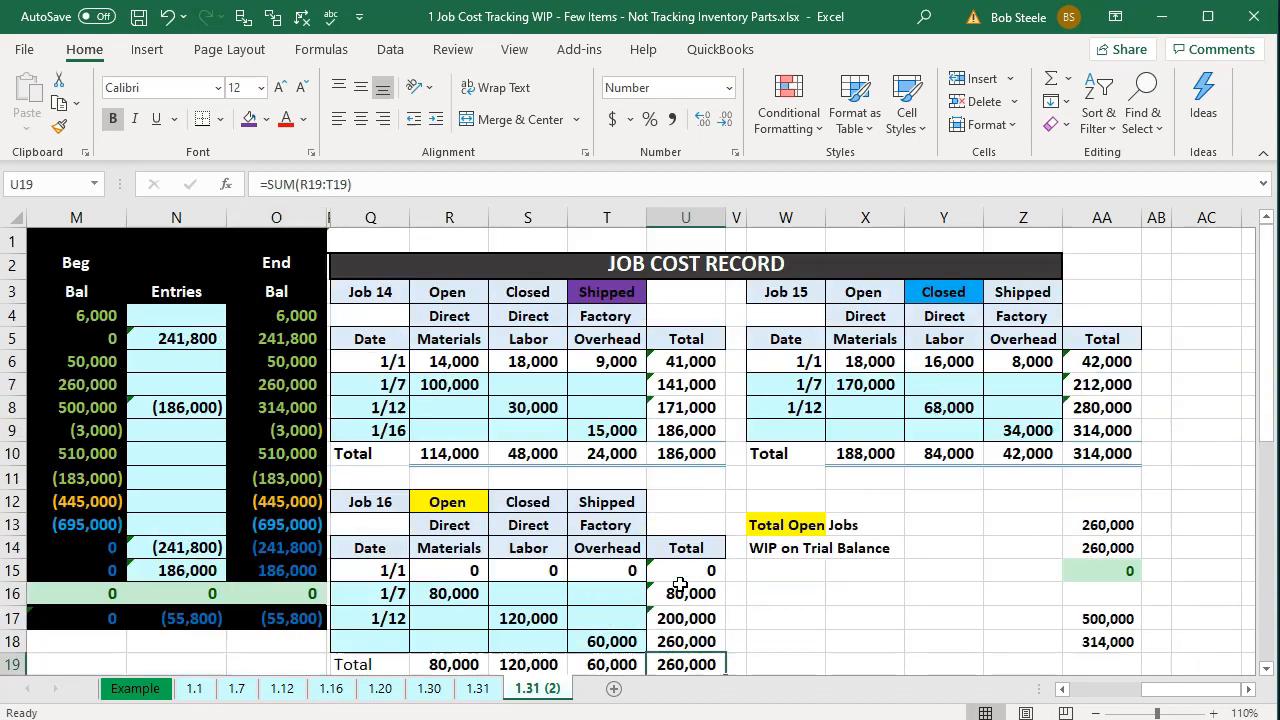
# Change the finished goods check formula in AA17 to include only Job 15's total, +AA10.
pyautogui.doubleClick(1117, 619)
pyautogui.press('Return')
pyautogui.click(1117, 619)
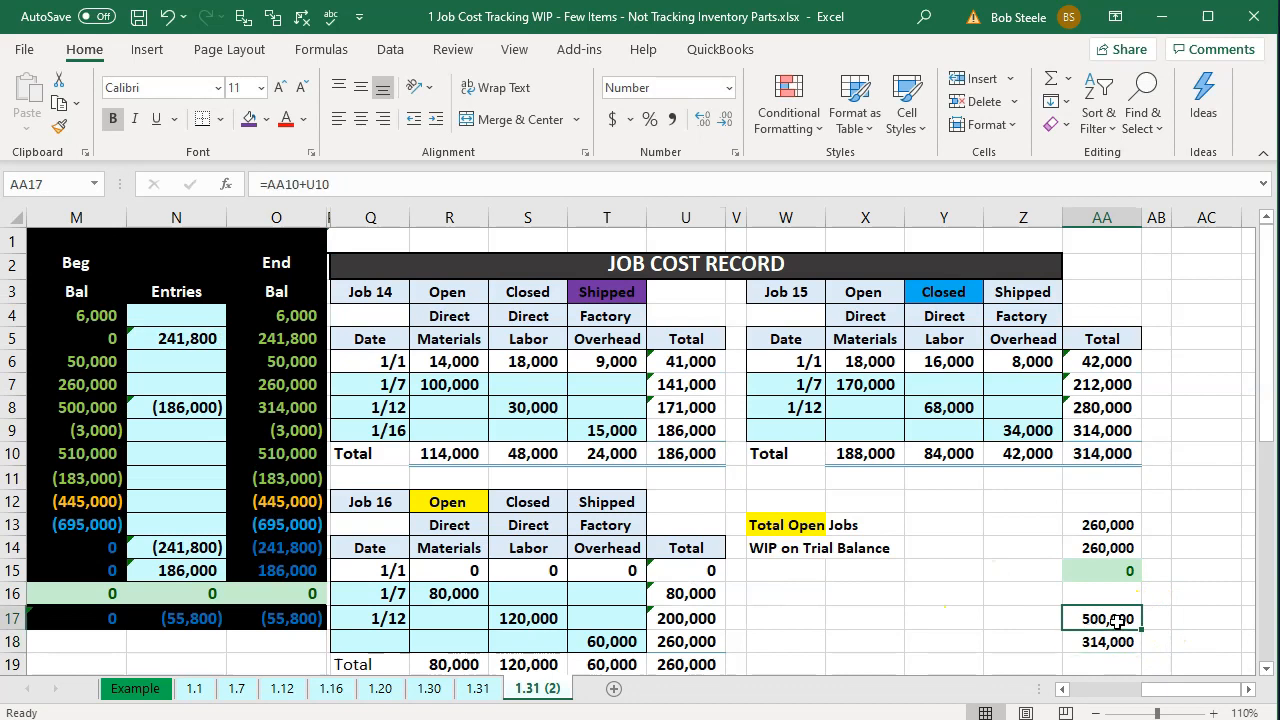
pyautogui.write('+')
pyautogui.click(1110, 451)
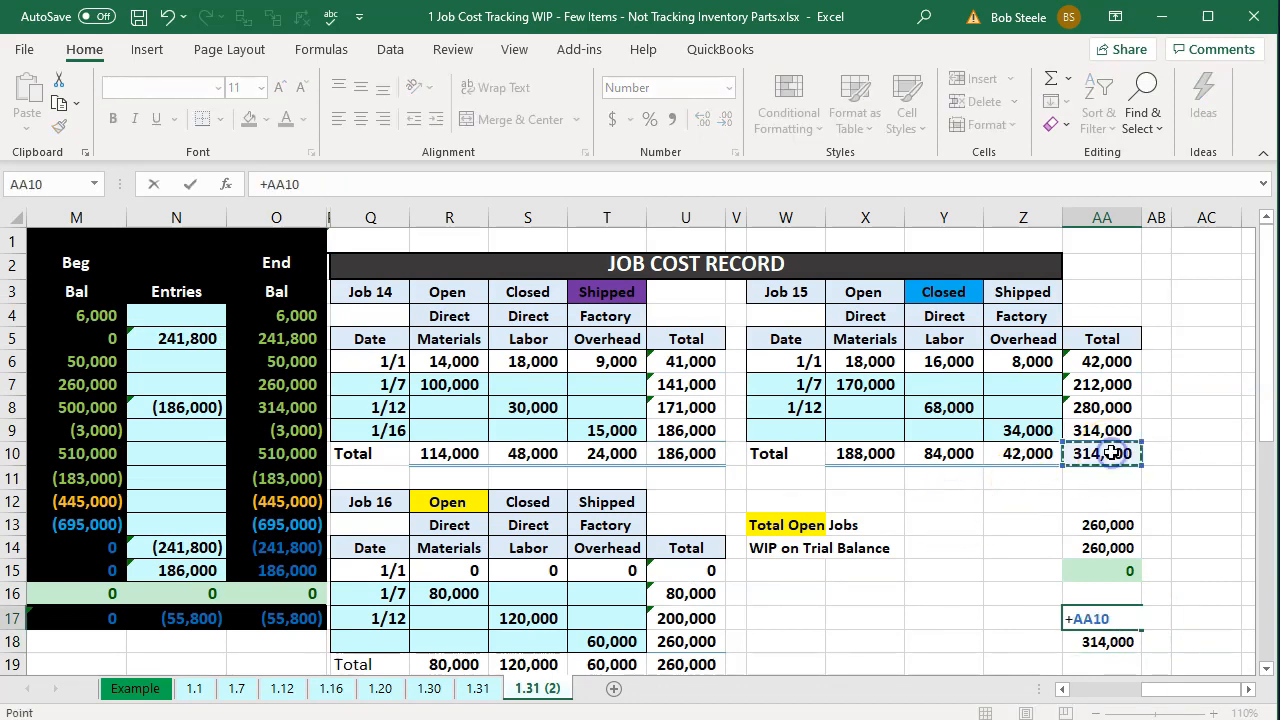
pyautogui.press('Return')
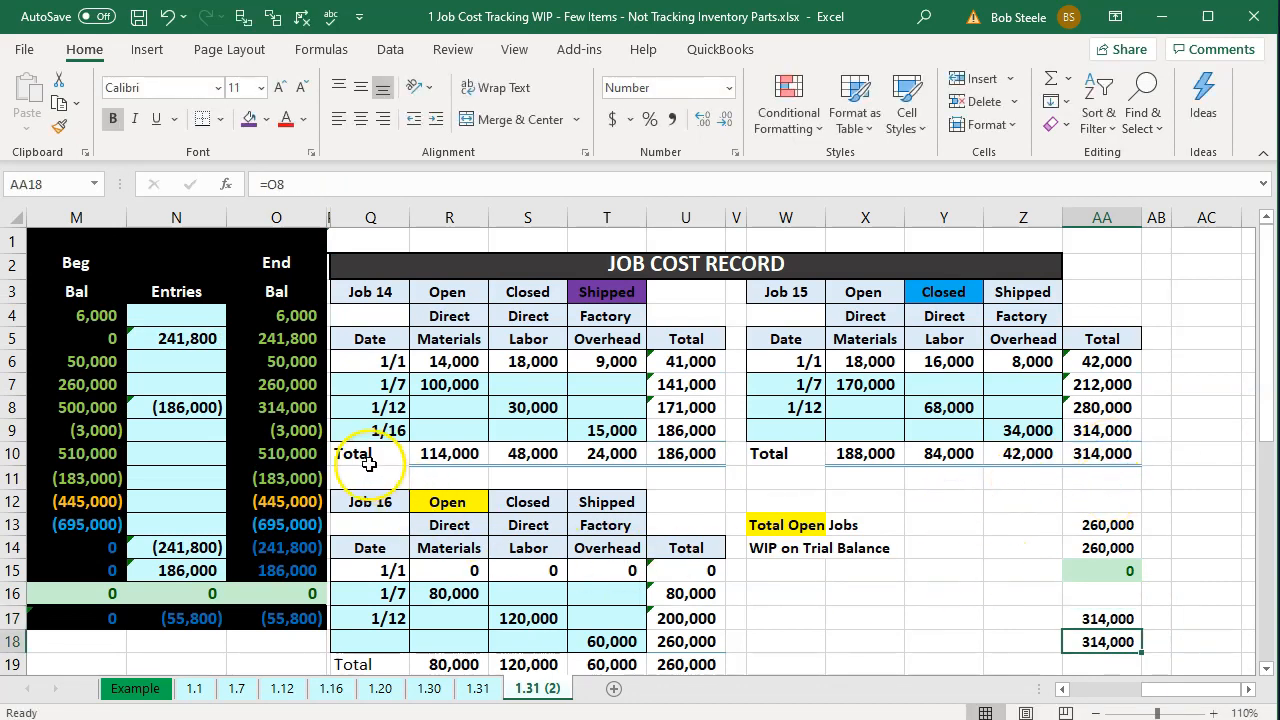
# Review the ending Finished good inventory in O8, Job 14's total in U10, and the Cost of goods sold entry and ending balance.
pyautogui.click(295, 410)
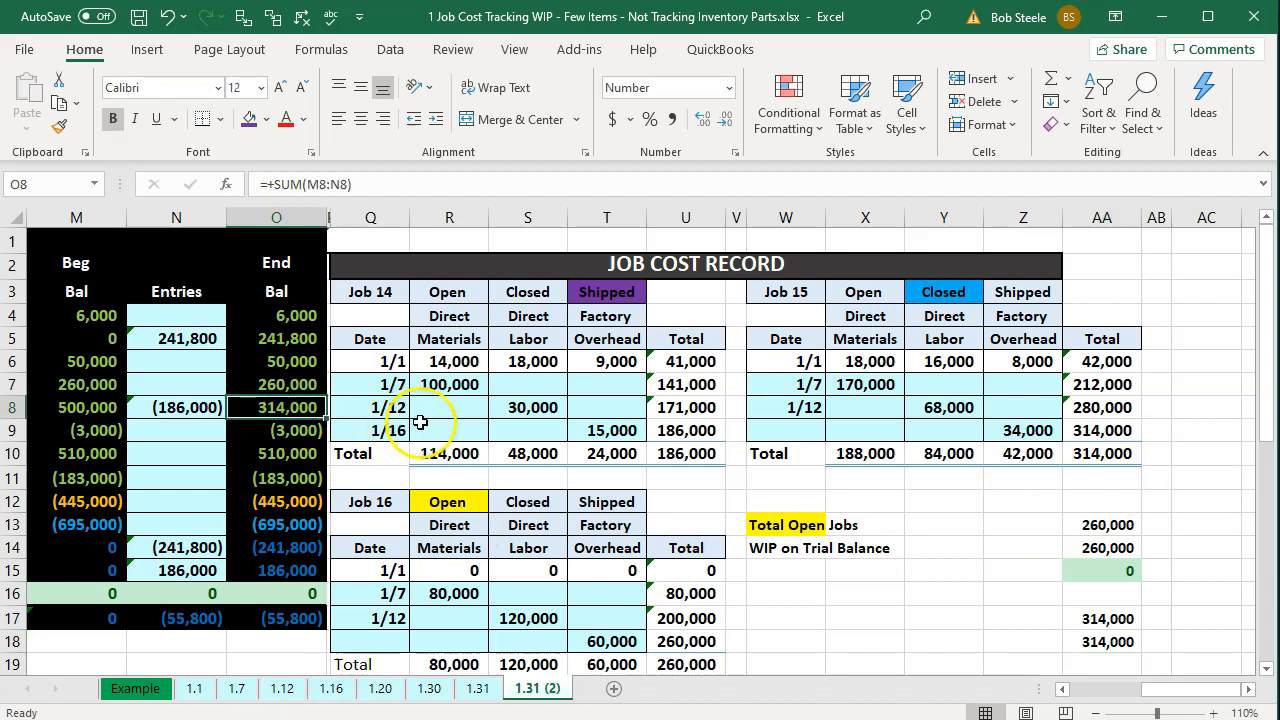
pyautogui.click(670, 453)
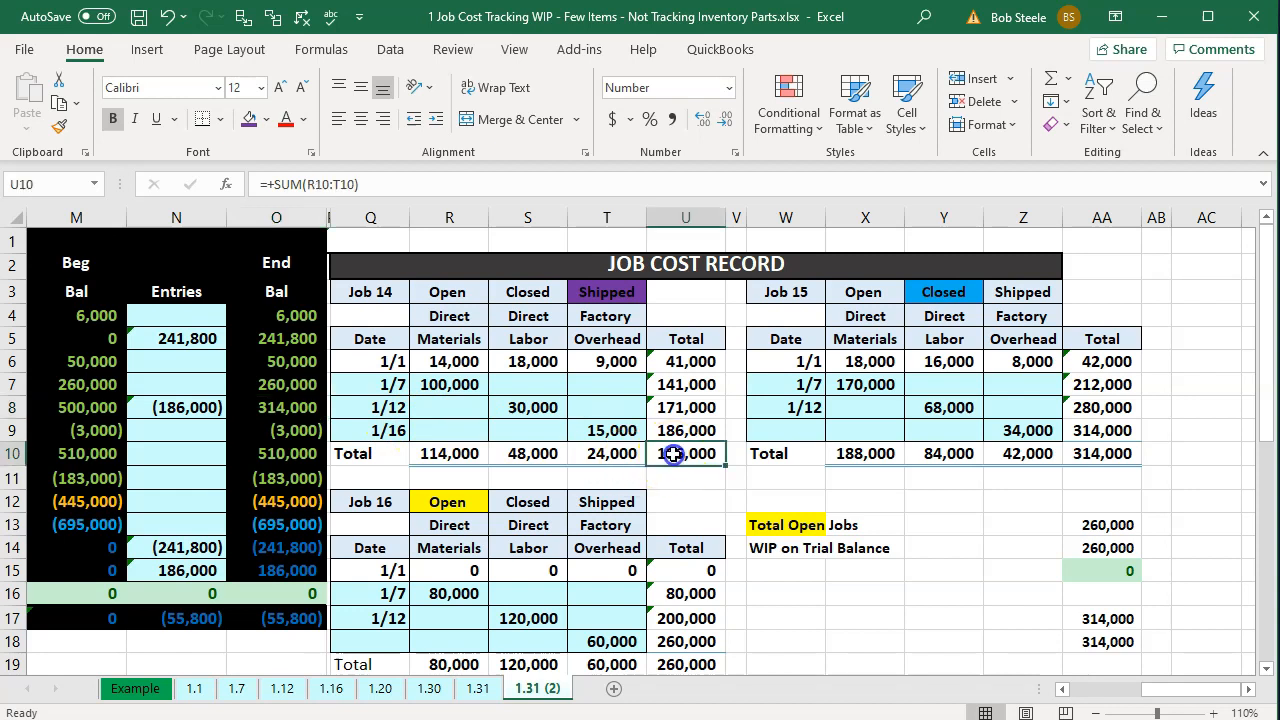
pyautogui.click(210, 572)
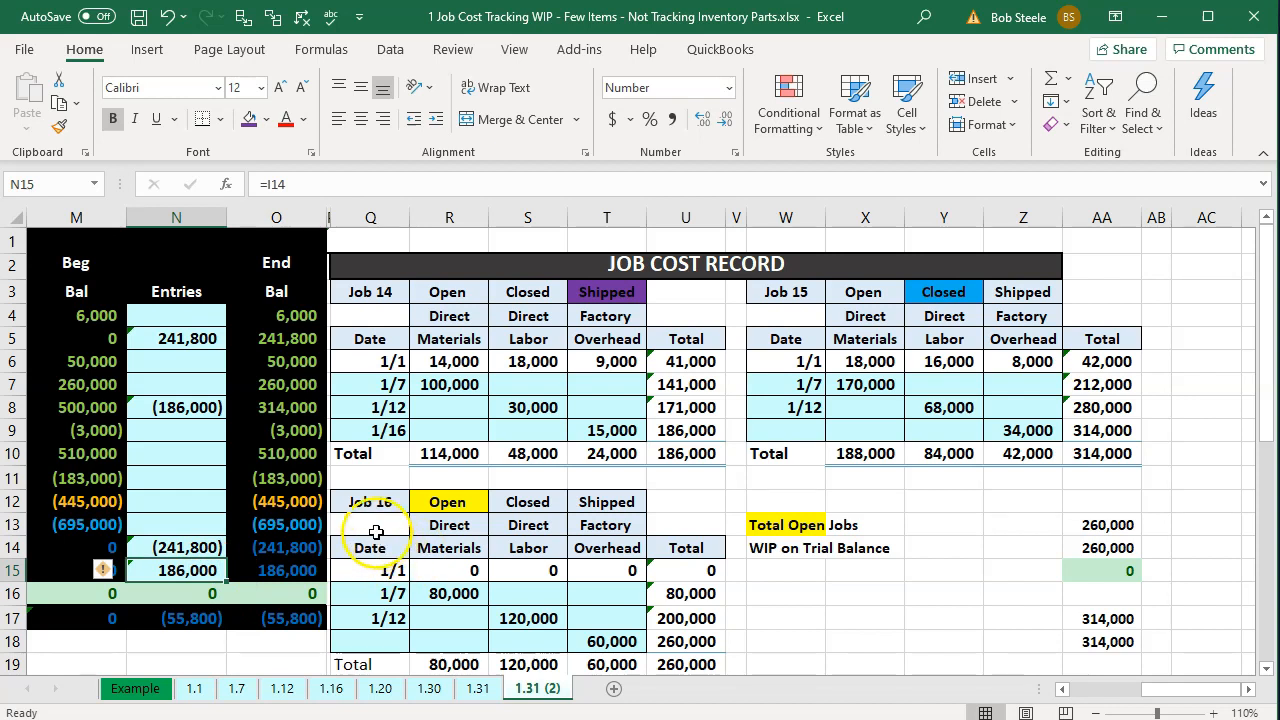
pyautogui.click(293, 567)
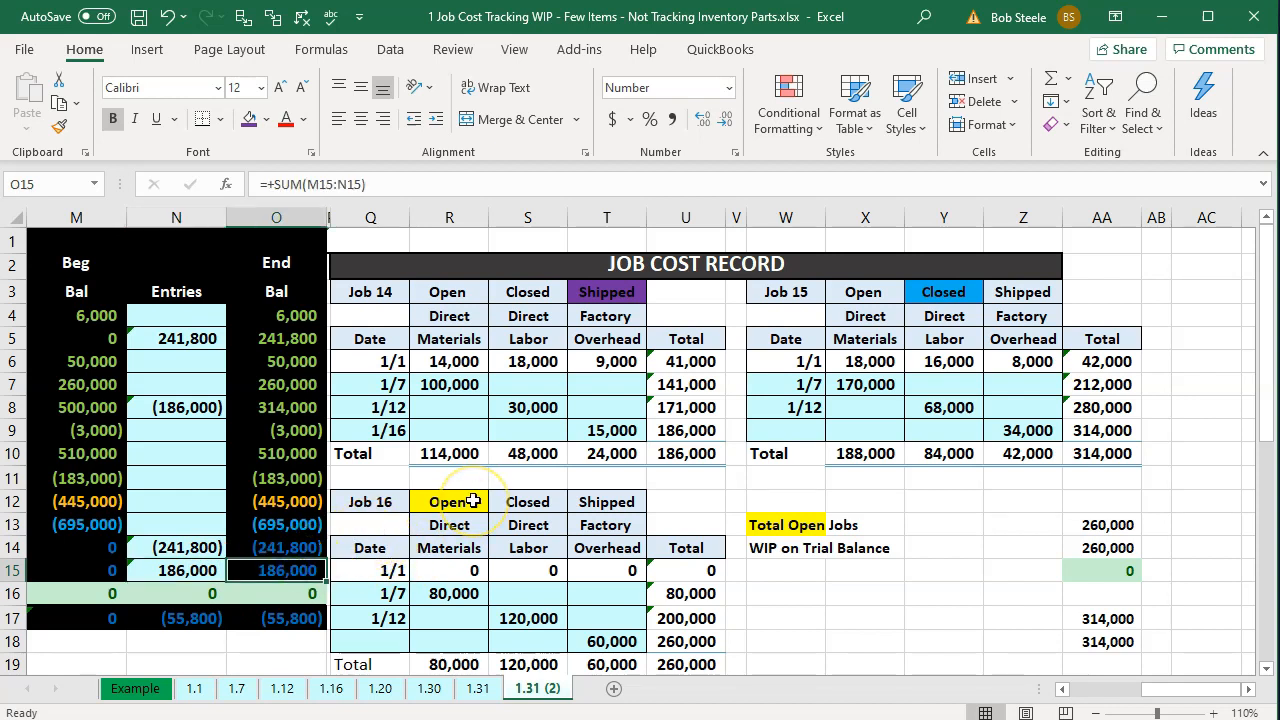
pyautogui.press('Left')
pyautogui.press('Left')
pyautogui.press('Left')
pyautogui.press('Left')
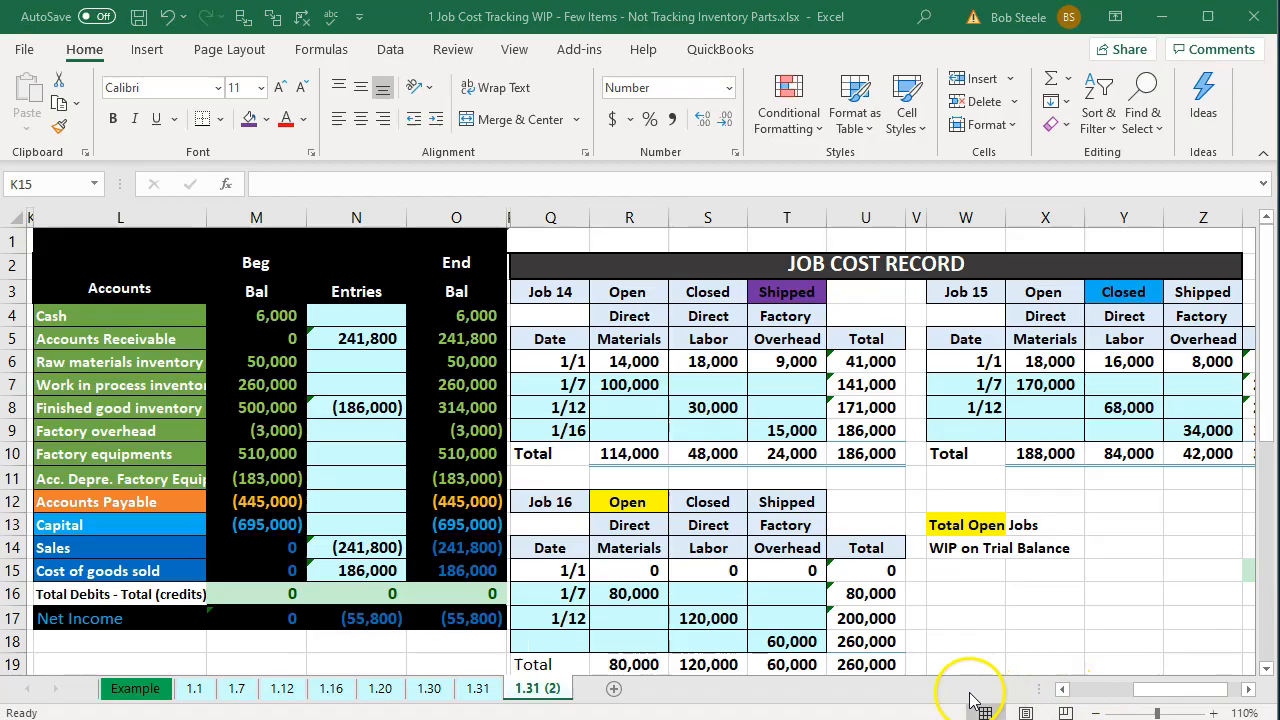
# Switch to QuickBooks and compare Work In Progress WIP on the Trial Balance with the Job Estimates vs. Actuals Summary.
pyautogui.hotkey('alt', 'Tab')
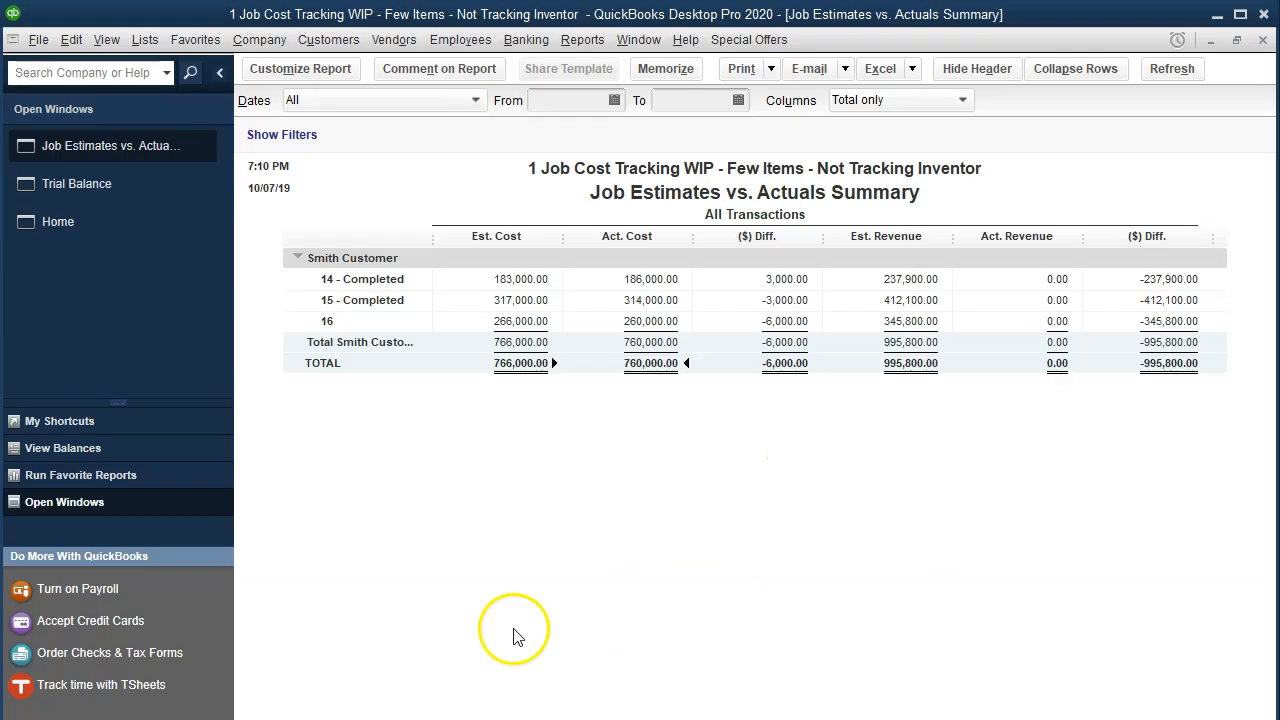
pyautogui.click(100, 198)
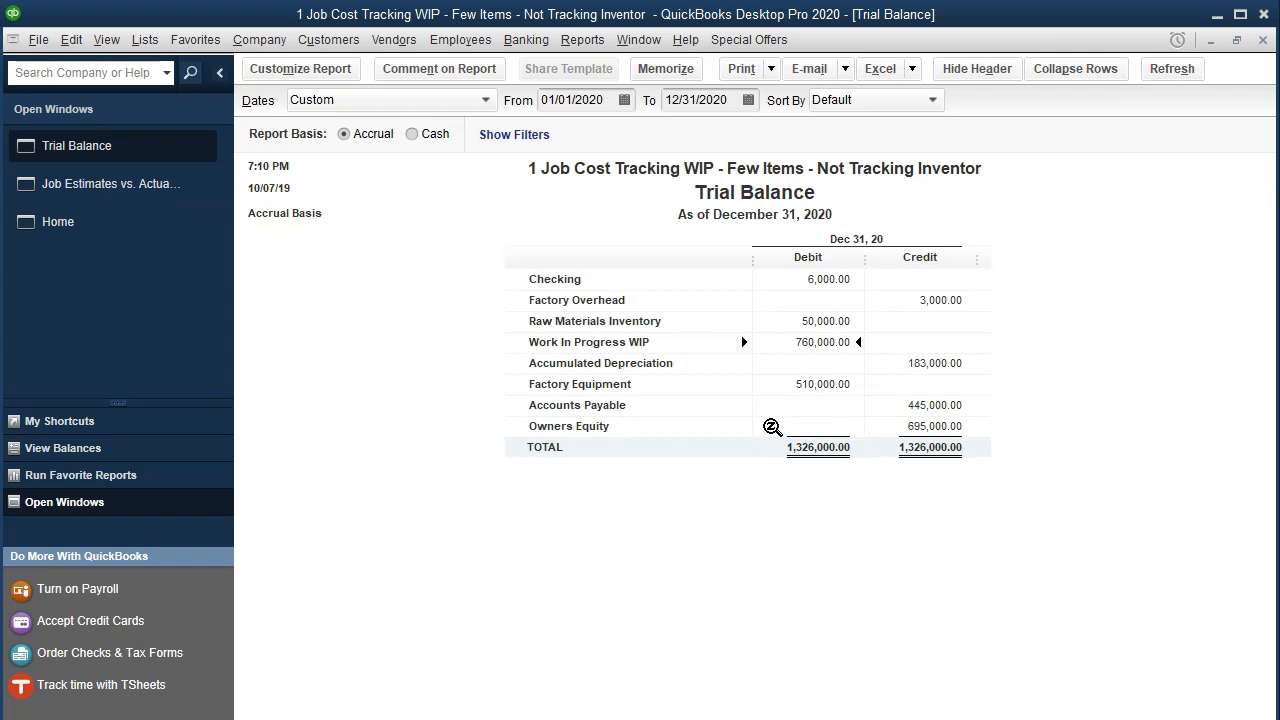
pyautogui.doubleClick(810, 348)
pyautogui.click(116, 192)
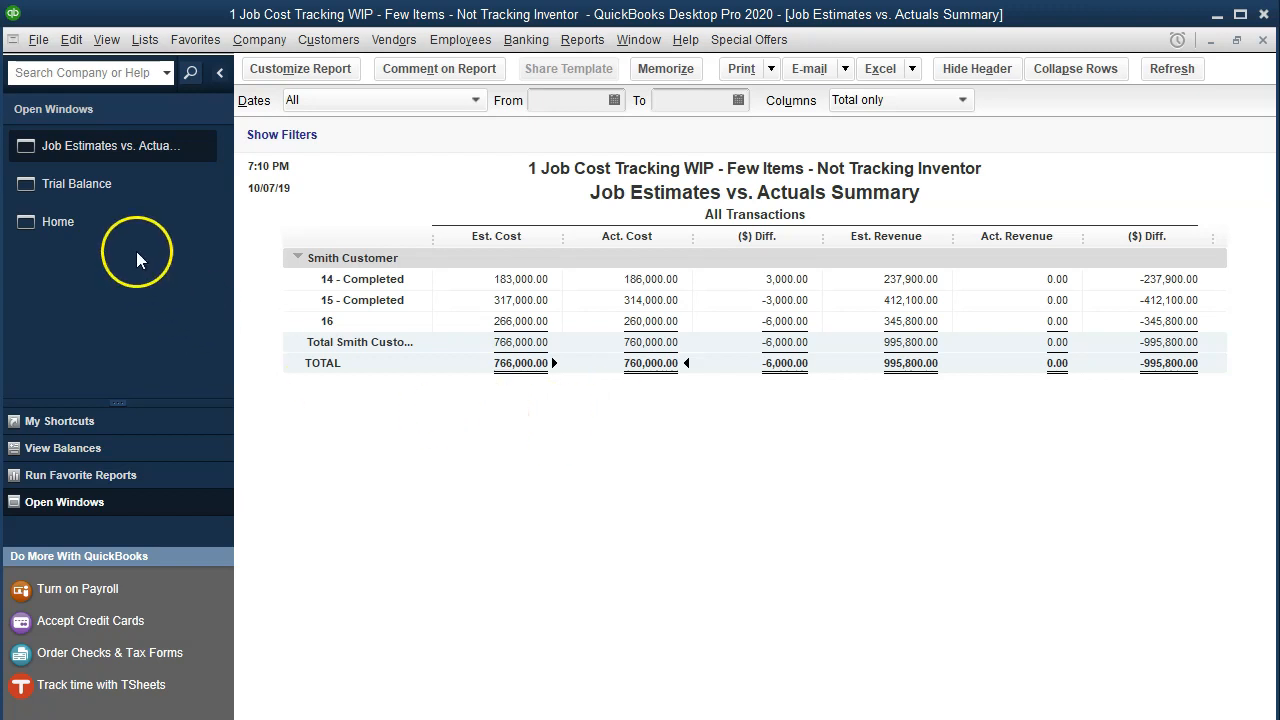
# Create an invoice for job 14 - Completed from its 12/31/2019 estimate without adding billable costs, and widen the Item column.
pyautogui.click(114, 223)
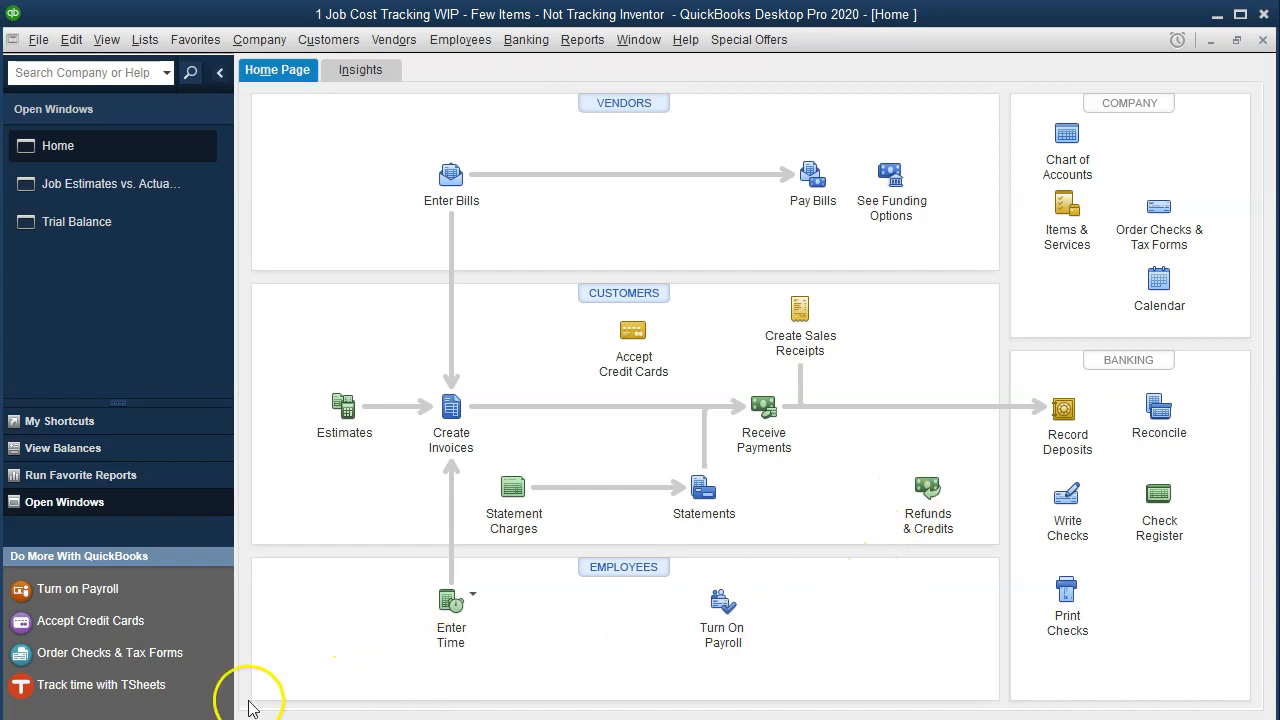
pyautogui.click(451, 410)
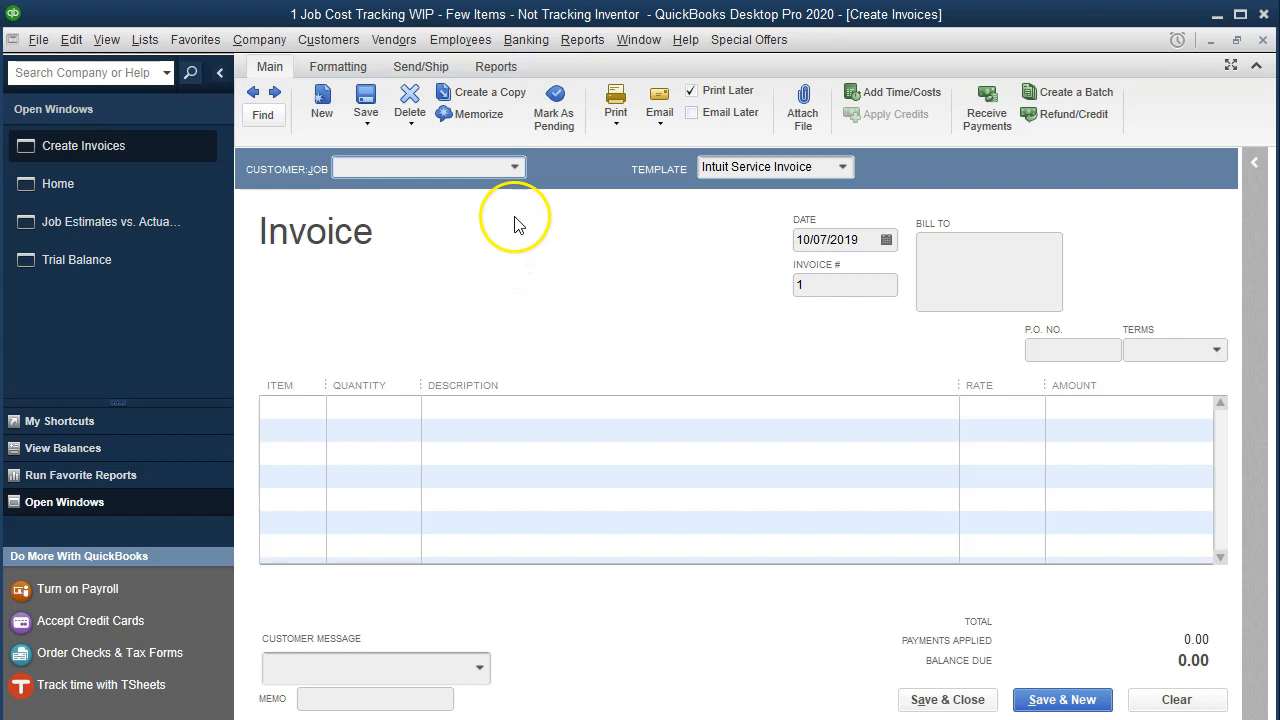
pyautogui.click(513, 167)
pyautogui.click(380, 262)
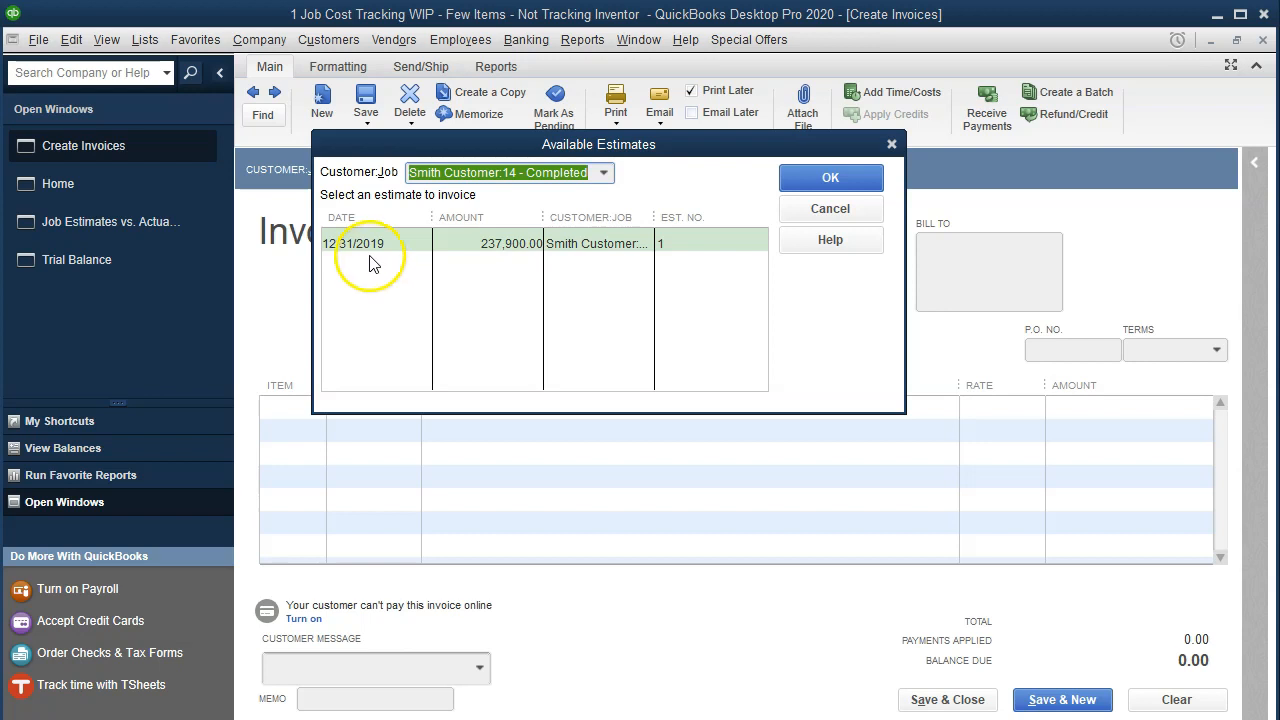
pyautogui.click(854, 185)
pyautogui.click(543, 278)
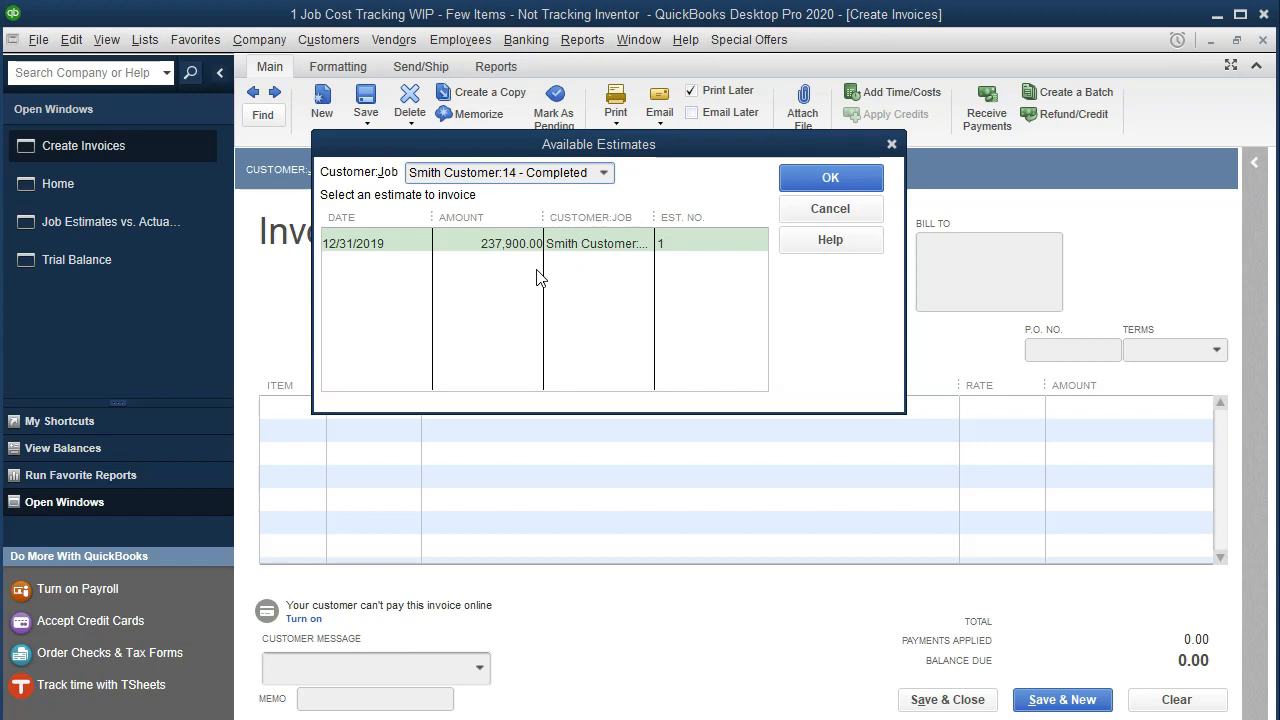
pyautogui.click(815, 178)
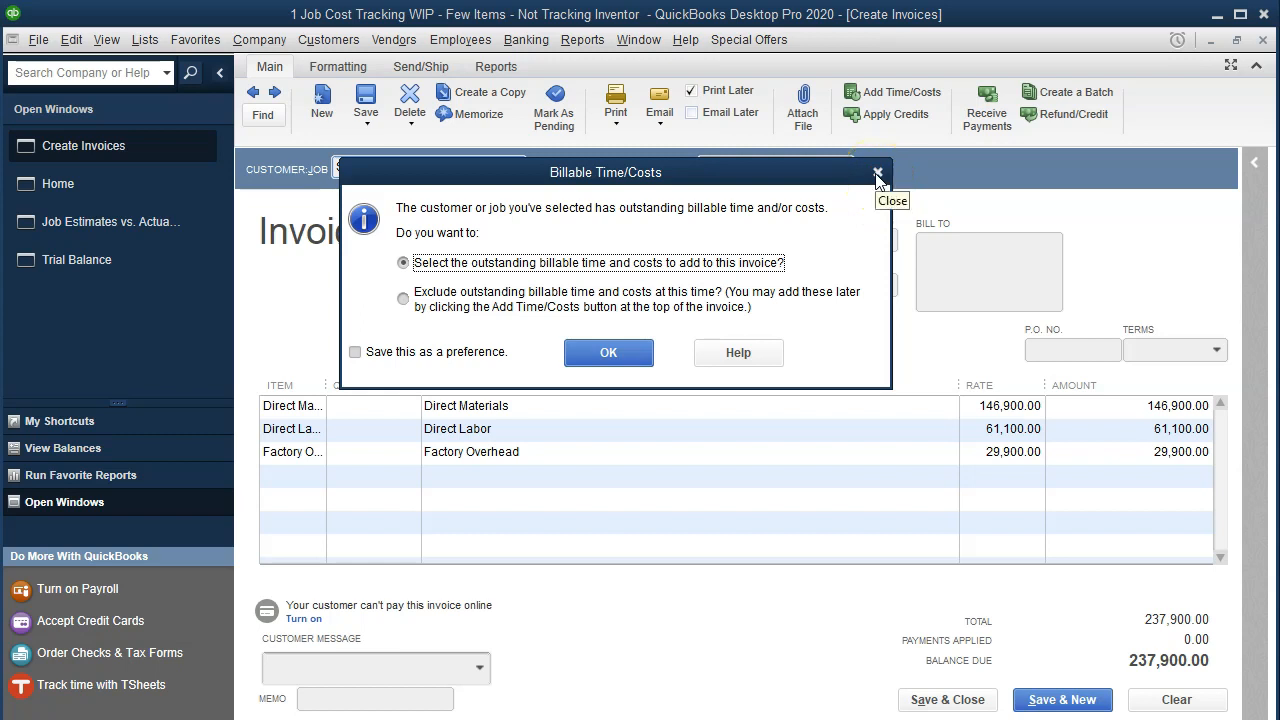
pyautogui.click(877, 178)
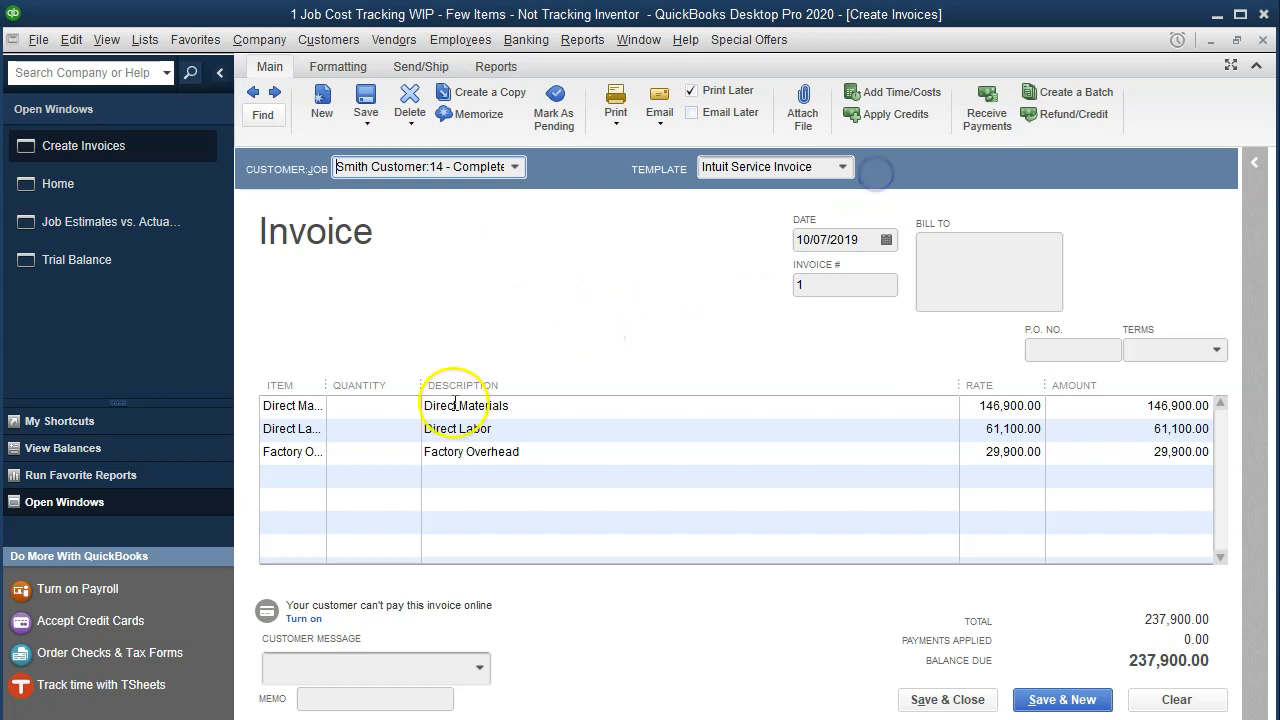
pyautogui.moveTo(327, 385); pyautogui.dragTo(405, 385)
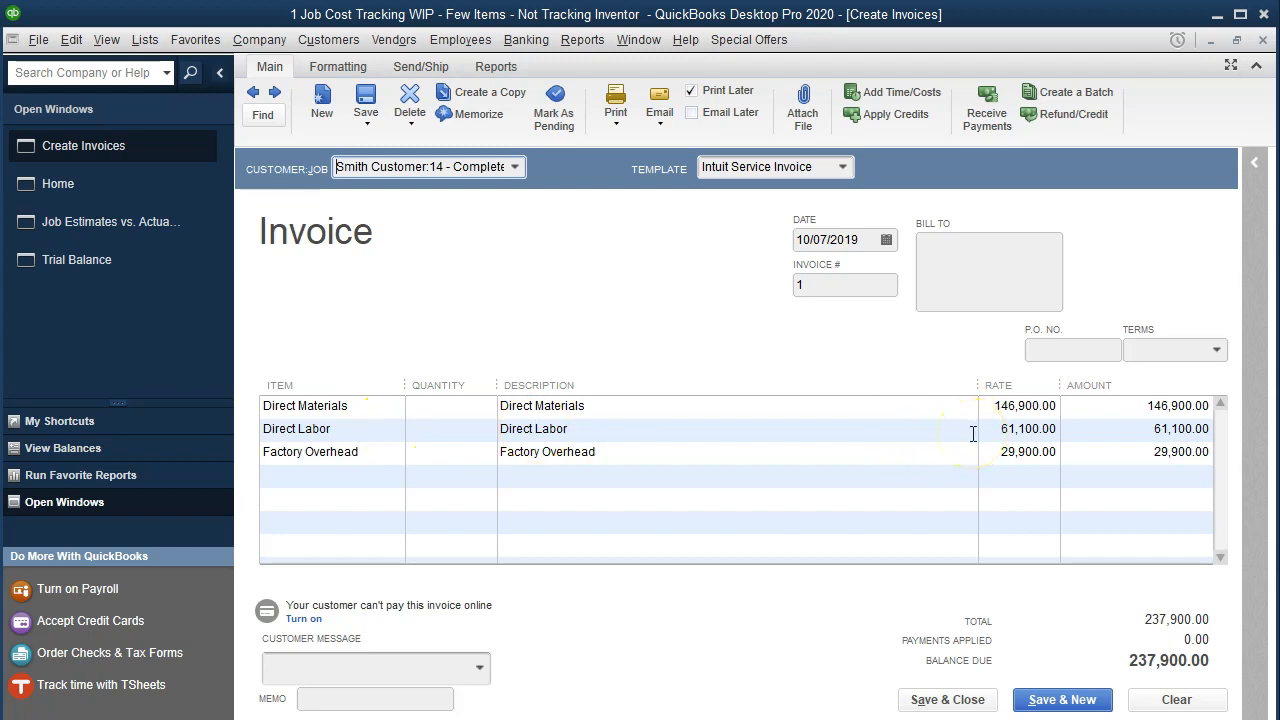
# Open the saved estimates and go back to Estimate 1 for job 14 to examine its costs, markup and totals.
pyautogui.click(80, 189)
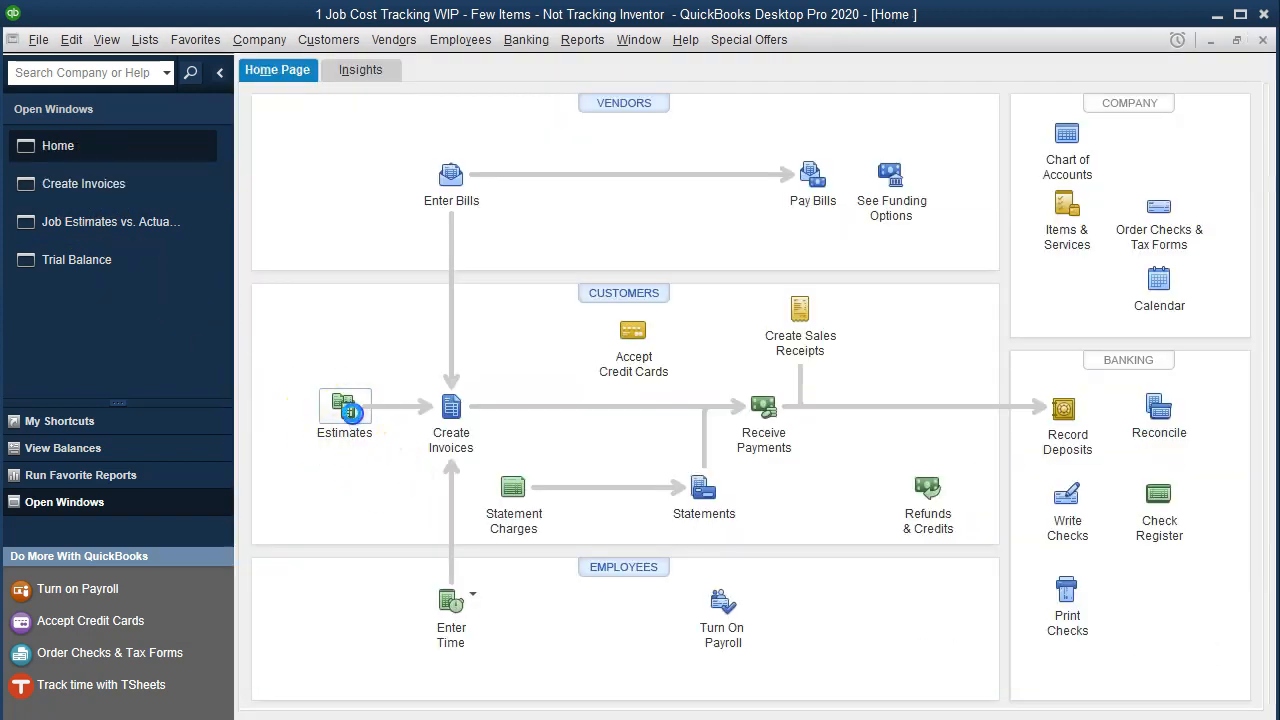
pyautogui.click(349, 410)
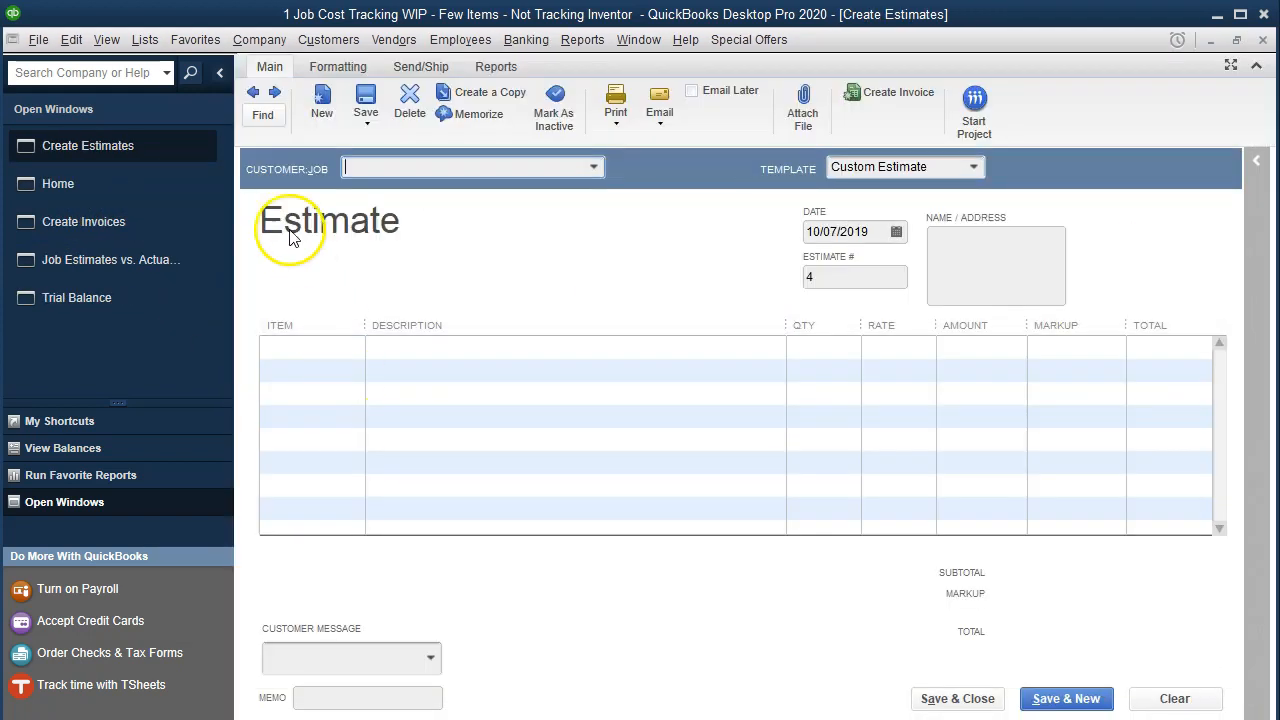
pyautogui.click(253, 94)
pyautogui.click(253, 94)
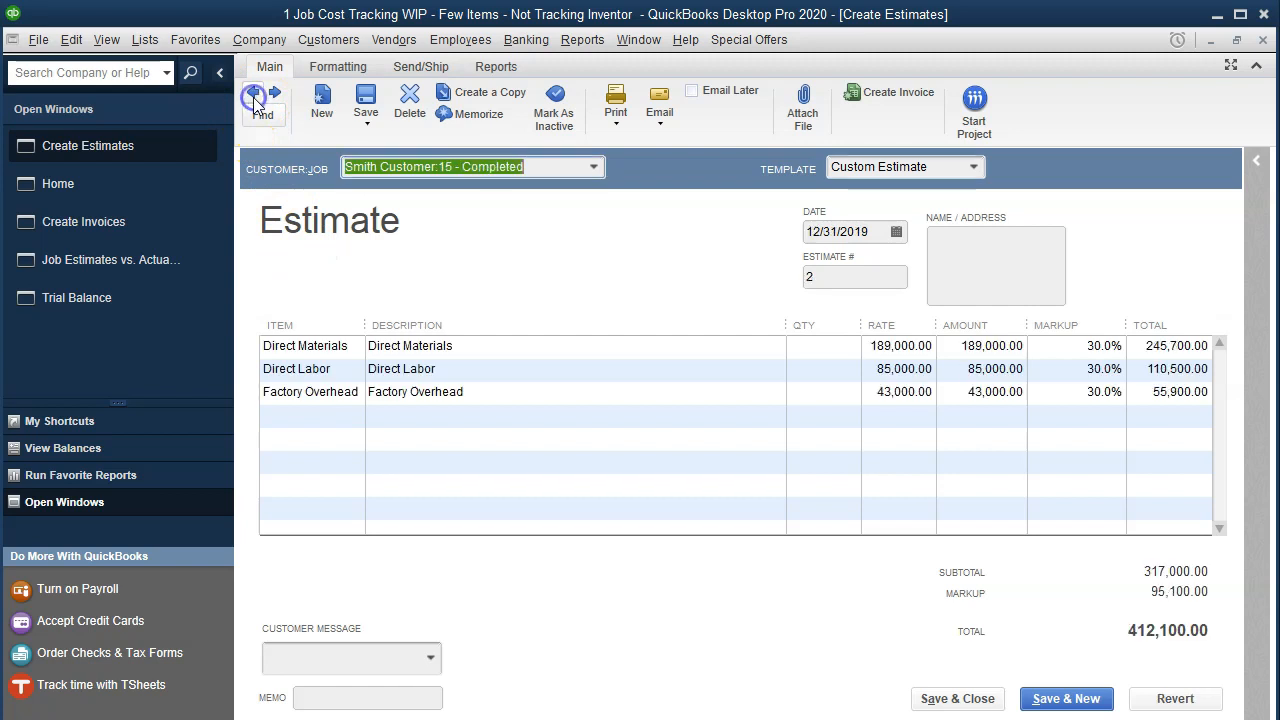
pyautogui.click(254, 96)
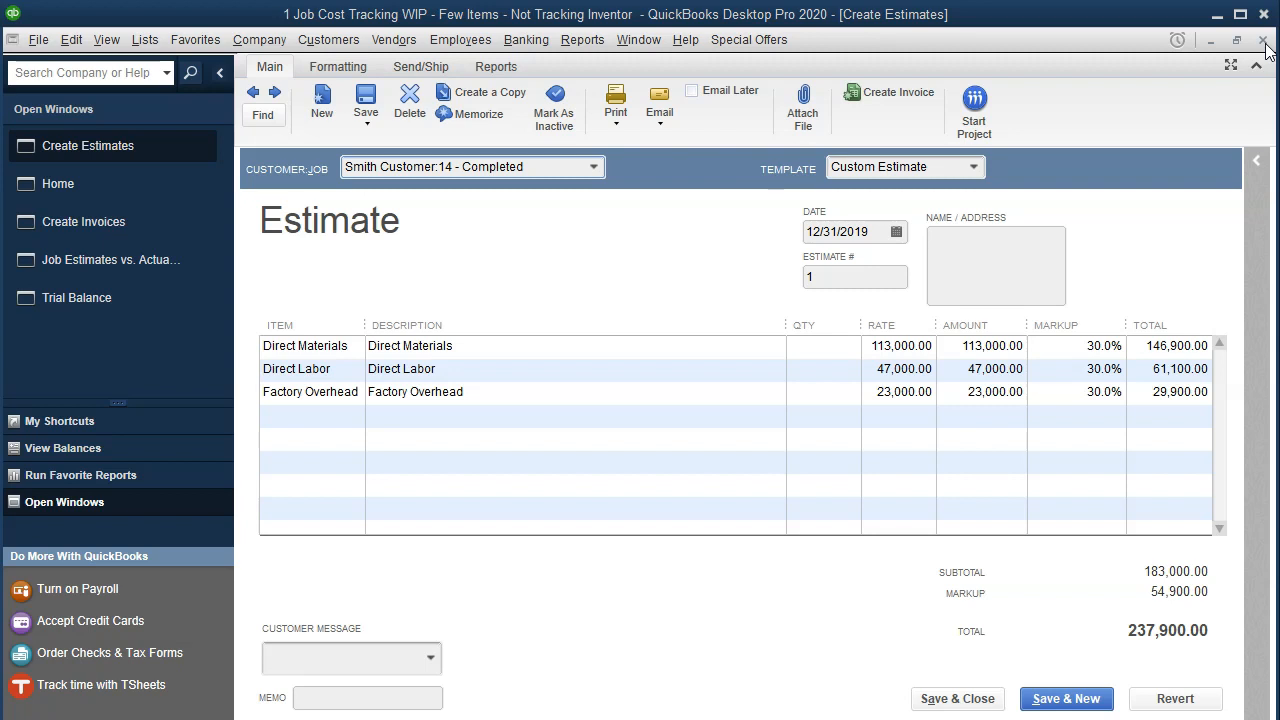
# Close the estimate, return to the unsaved job 14 invoice and discard it.
pyautogui.click(1263, 42)
pyautogui.click(83, 190)
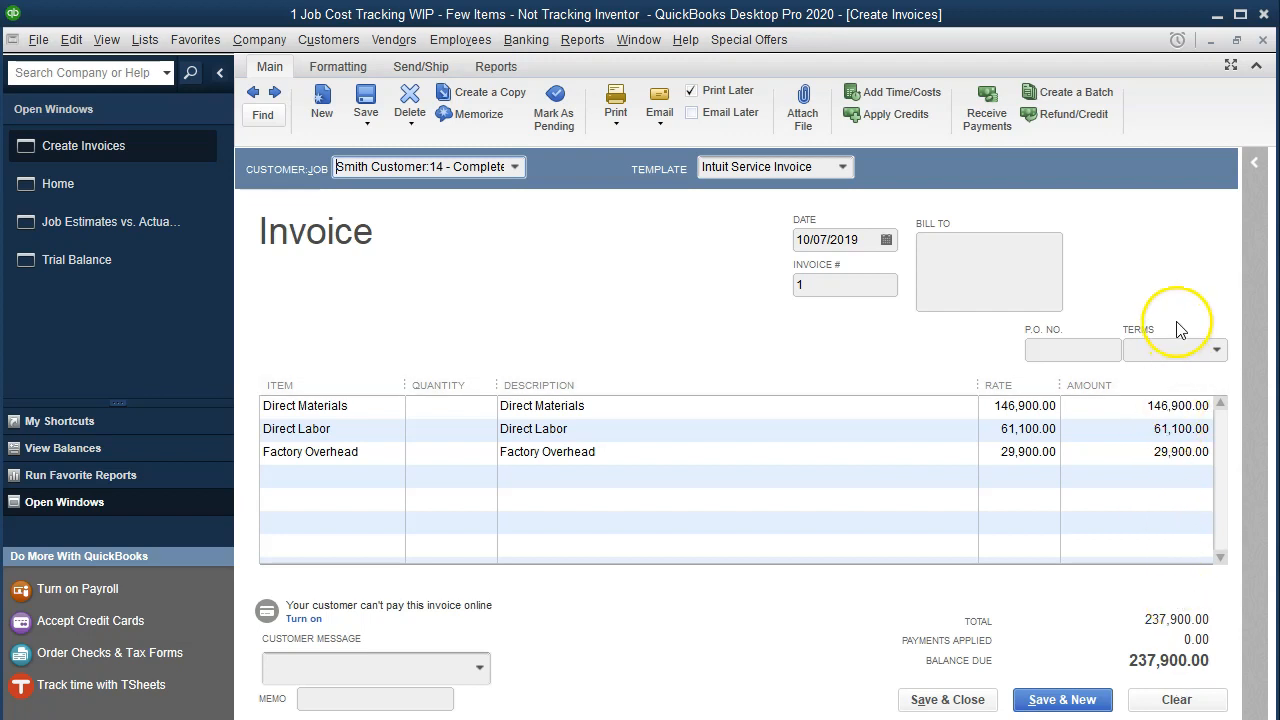
pyautogui.click(1261, 41)
pyautogui.click(632, 160)
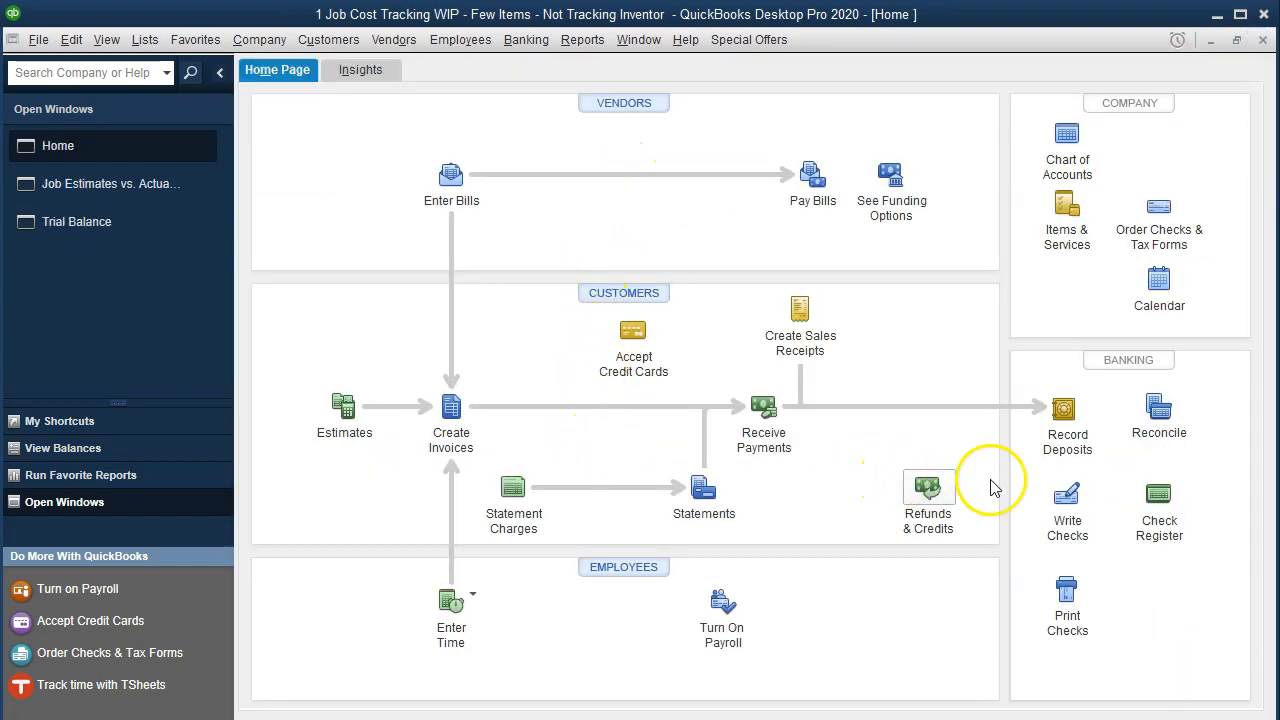
# Review the 01/16/2020 Checking transaction's Factory Overhead items, including each line's job and billable setting, and close it.
pyautogui.click(1063, 496)
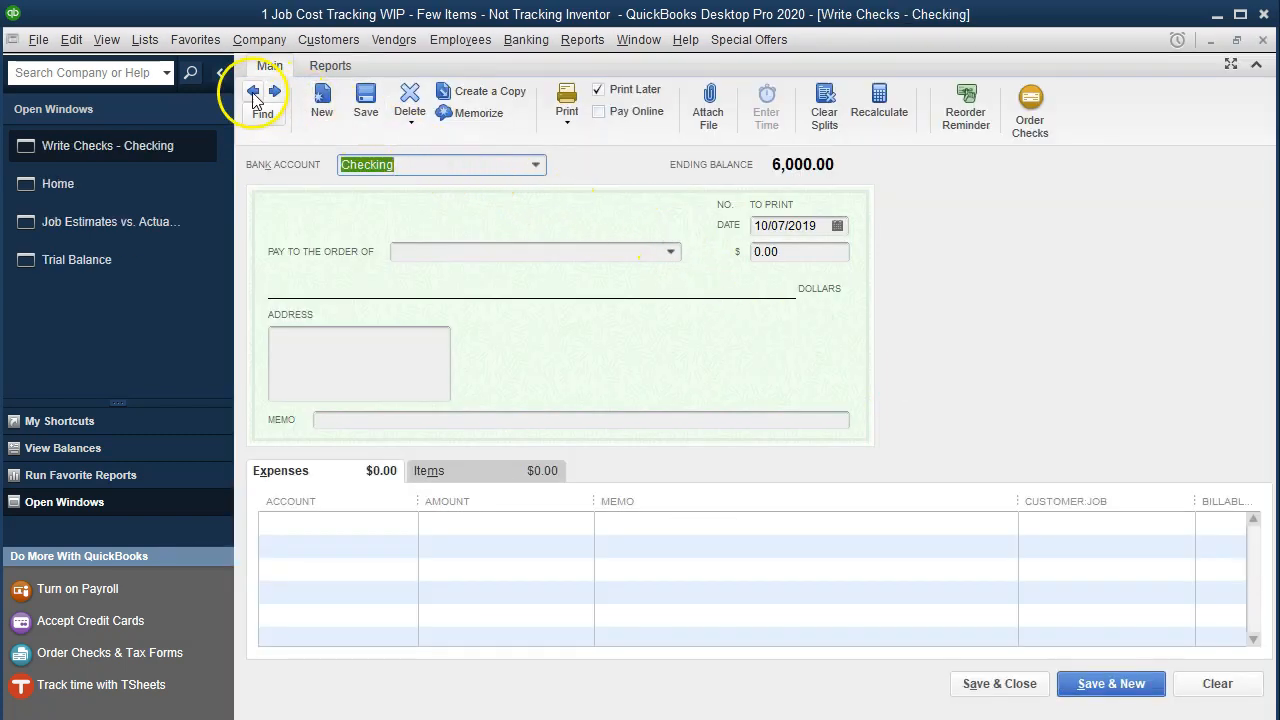
pyautogui.click(253, 91)
pyautogui.click(253, 91)
pyautogui.click(253, 91)
pyautogui.click(253, 91)
pyautogui.click(253, 91)
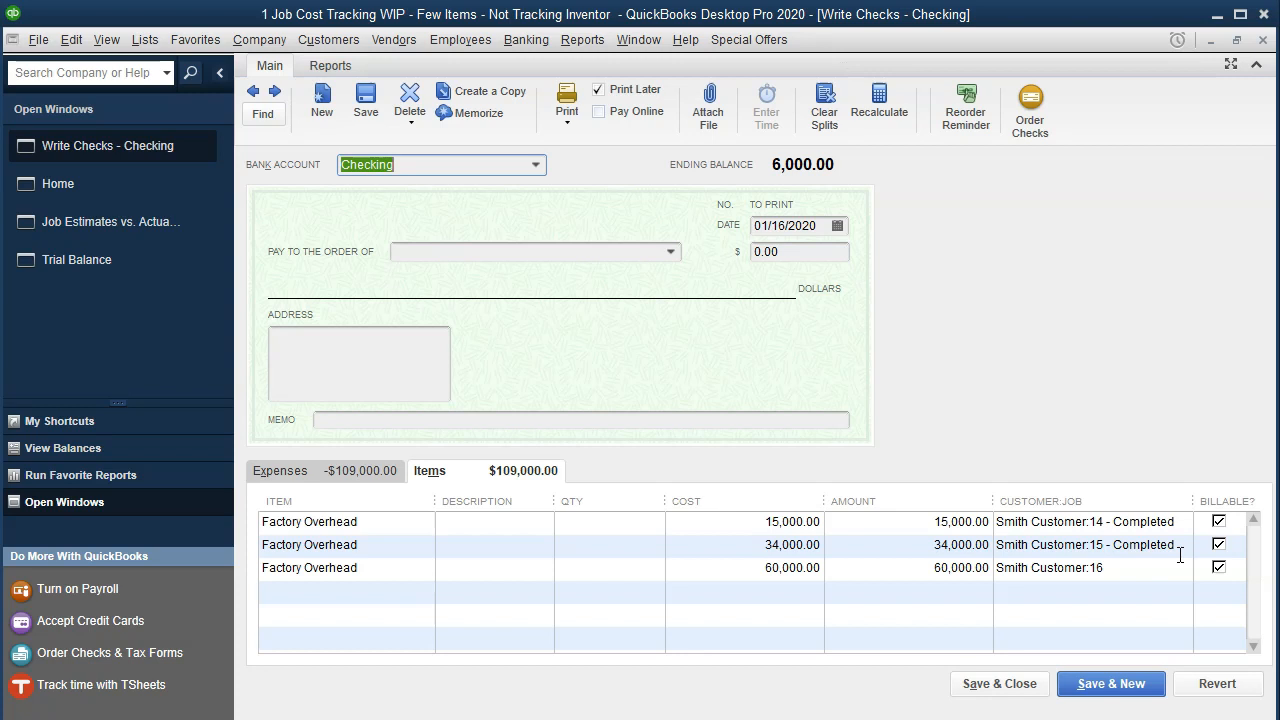
pyautogui.click(1263, 40)
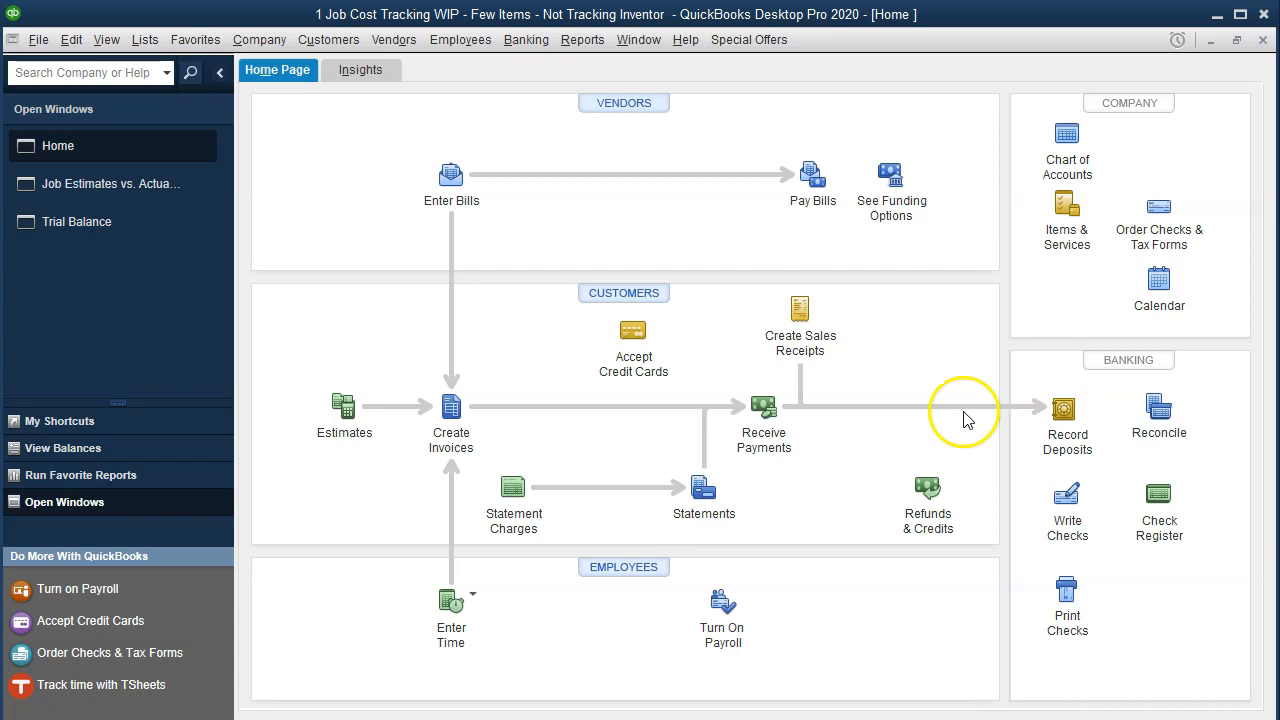
# Start an invoice for job 14 - Completed, skip its estimate and choose to select the outstanding billable time and costs.
pyautogui.click(450, 420)
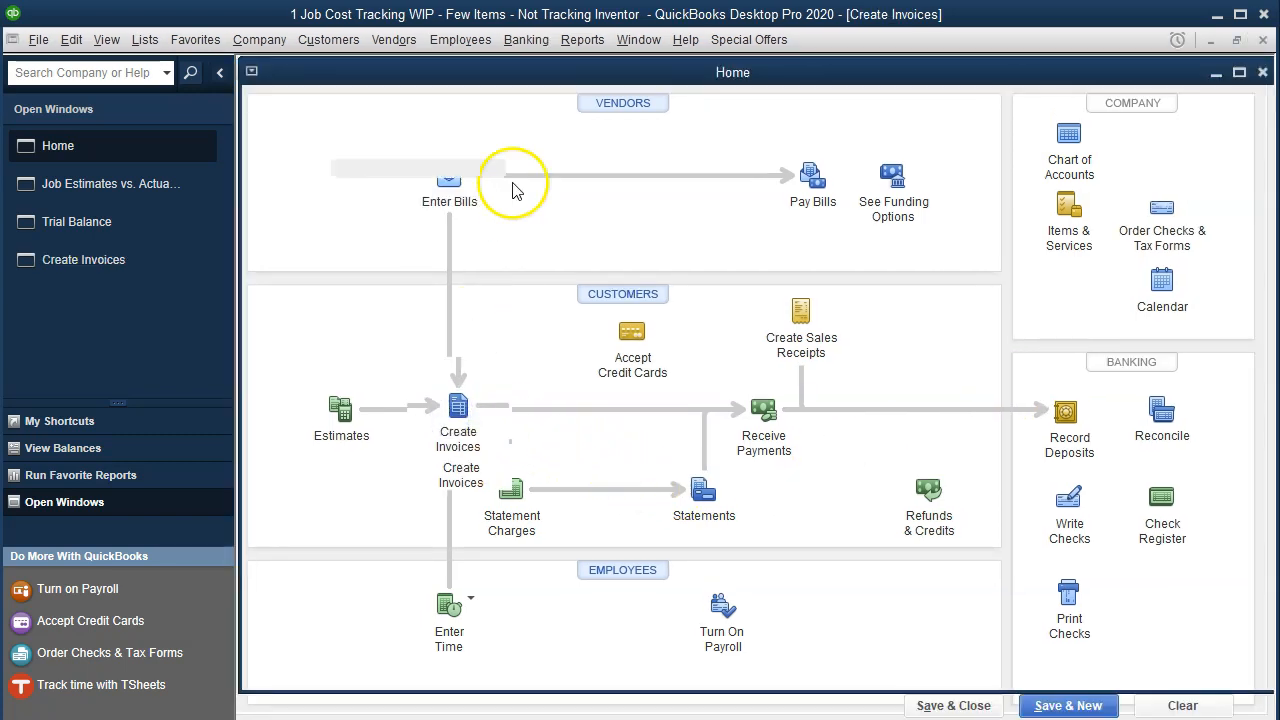
pyautogui.click(514, 166)
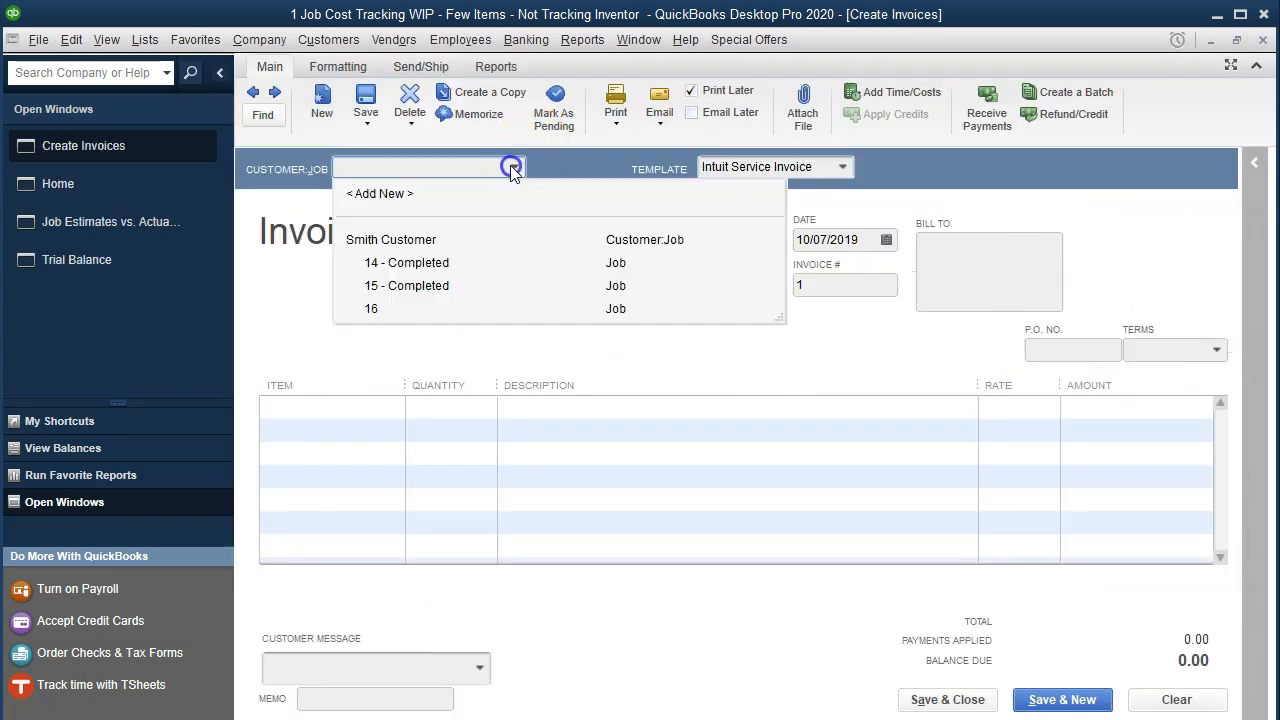
pyautogui.click(404, 262)
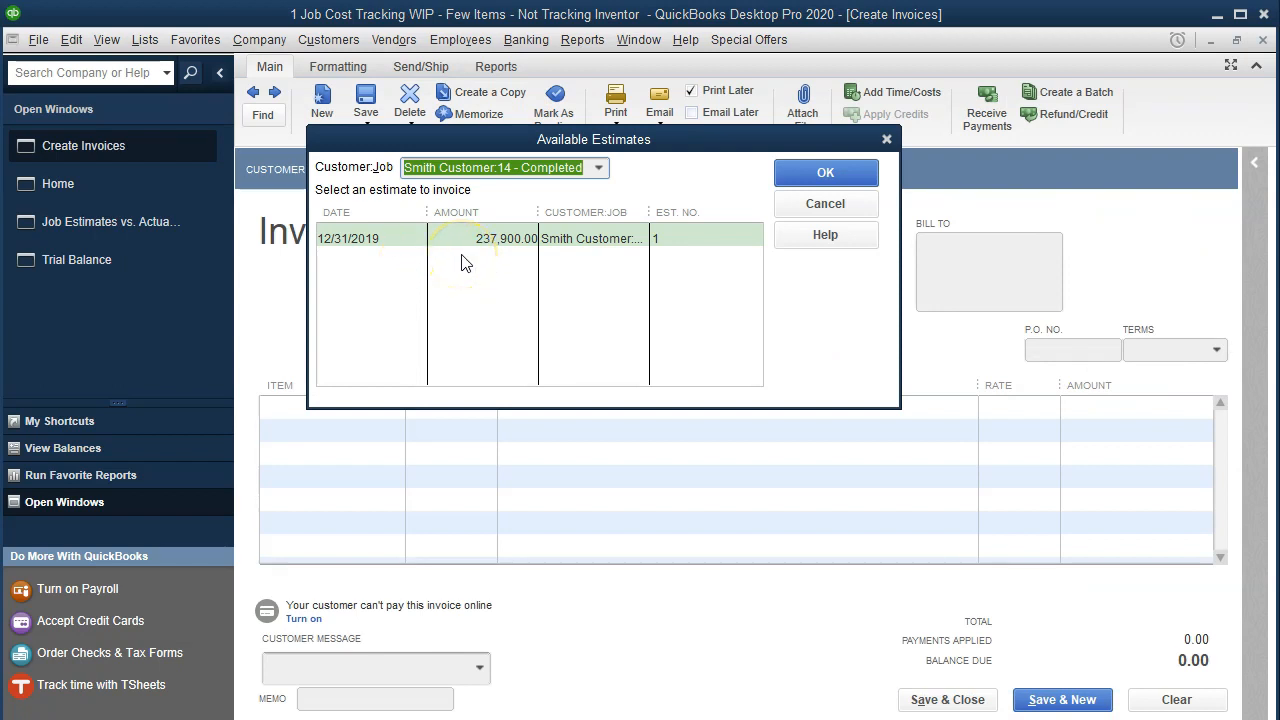
pyautogui.click(887, 138)
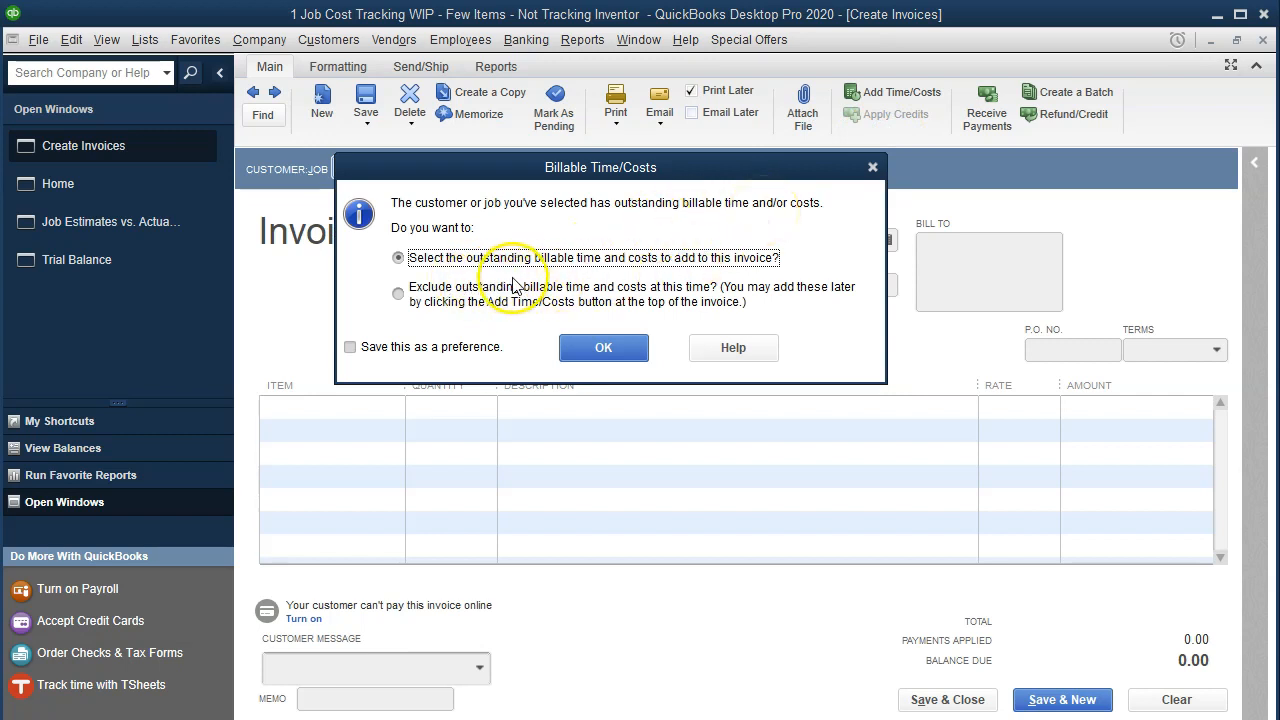
pyautogui.click(580, 348)
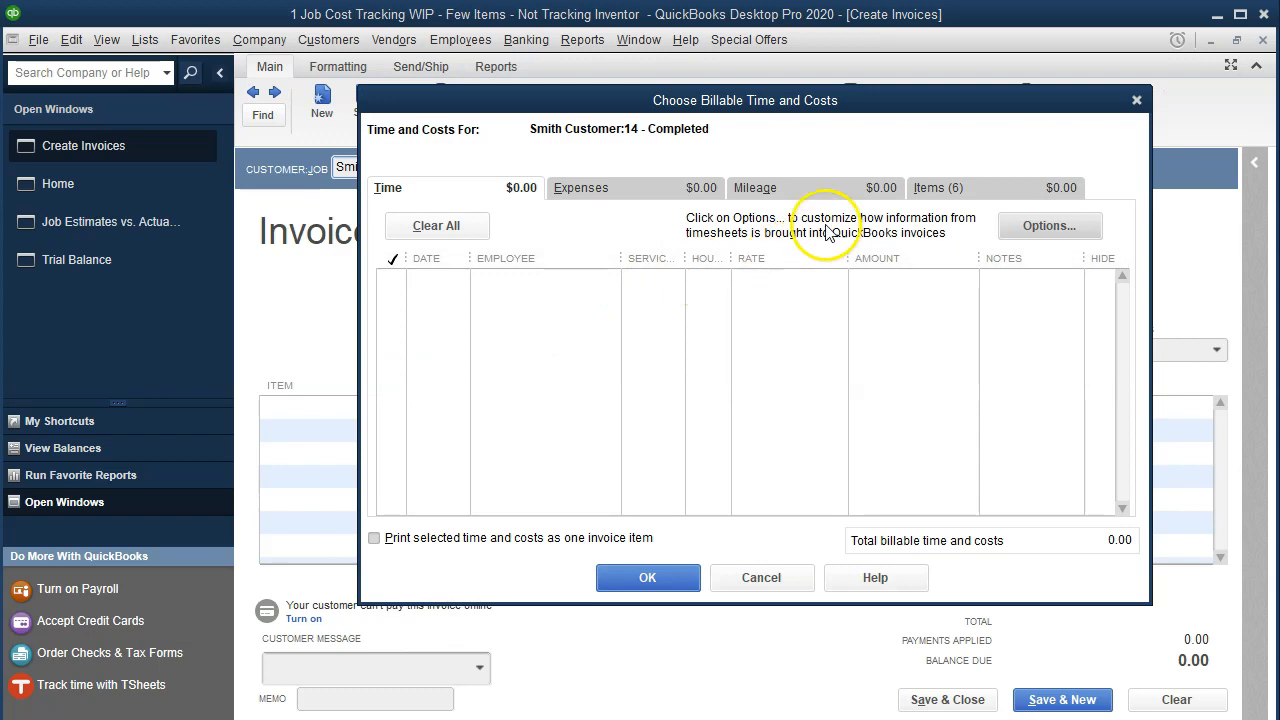
# Add all of job 14's billable items to the invoice and widen the Rate column.
pyautogui.click(940, 202)
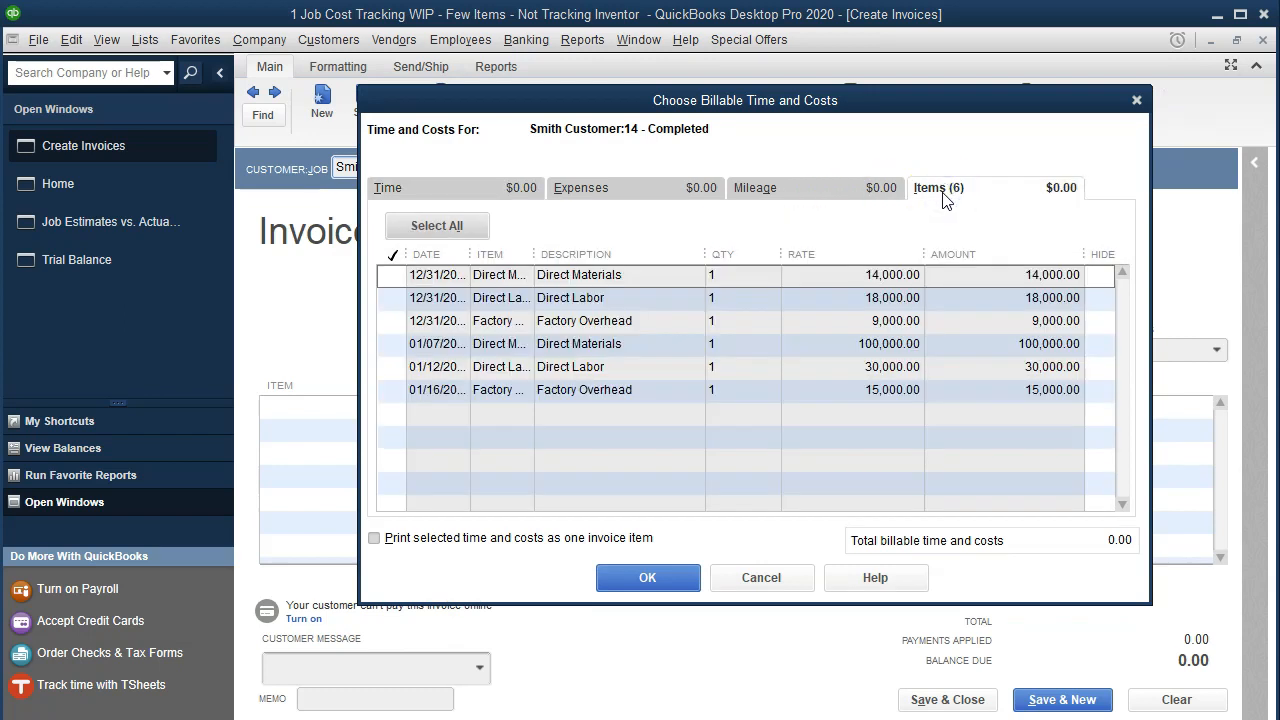
pyautogui.click(391, 276)
pyautogui.click(392, 298)
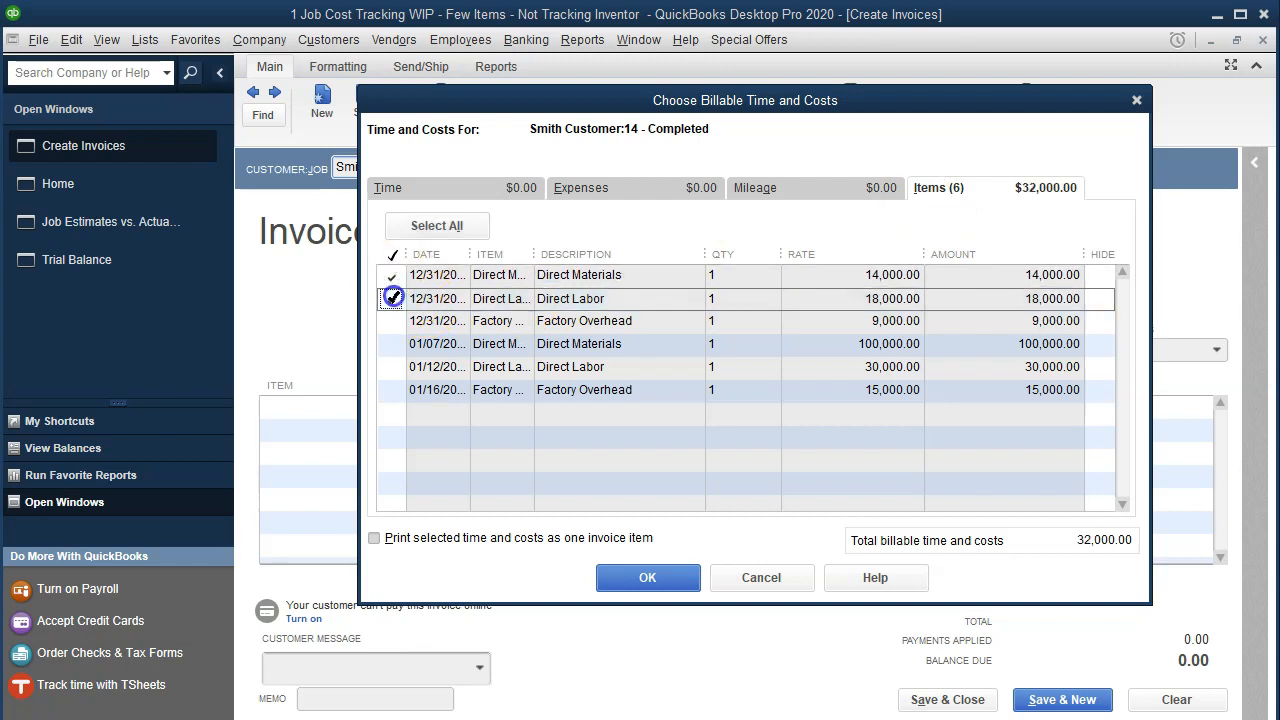
pyautogui.click(436, 225)
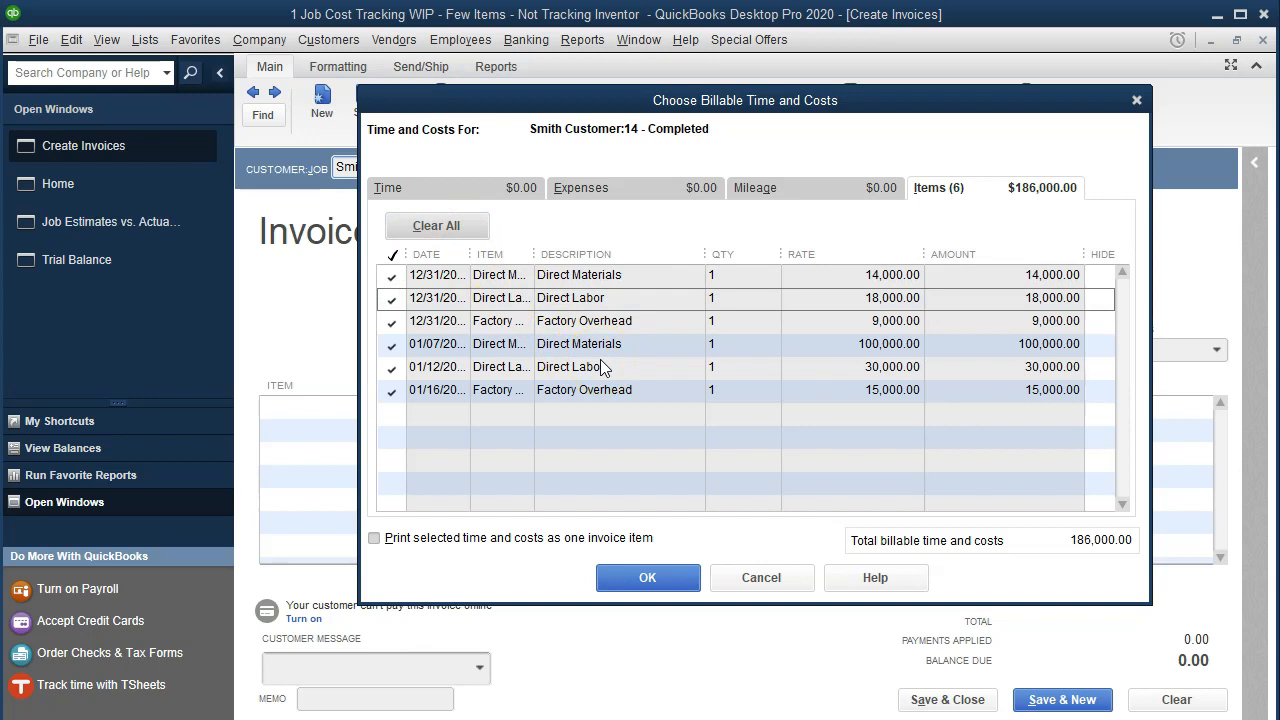
pyautogui.click(650, 575)
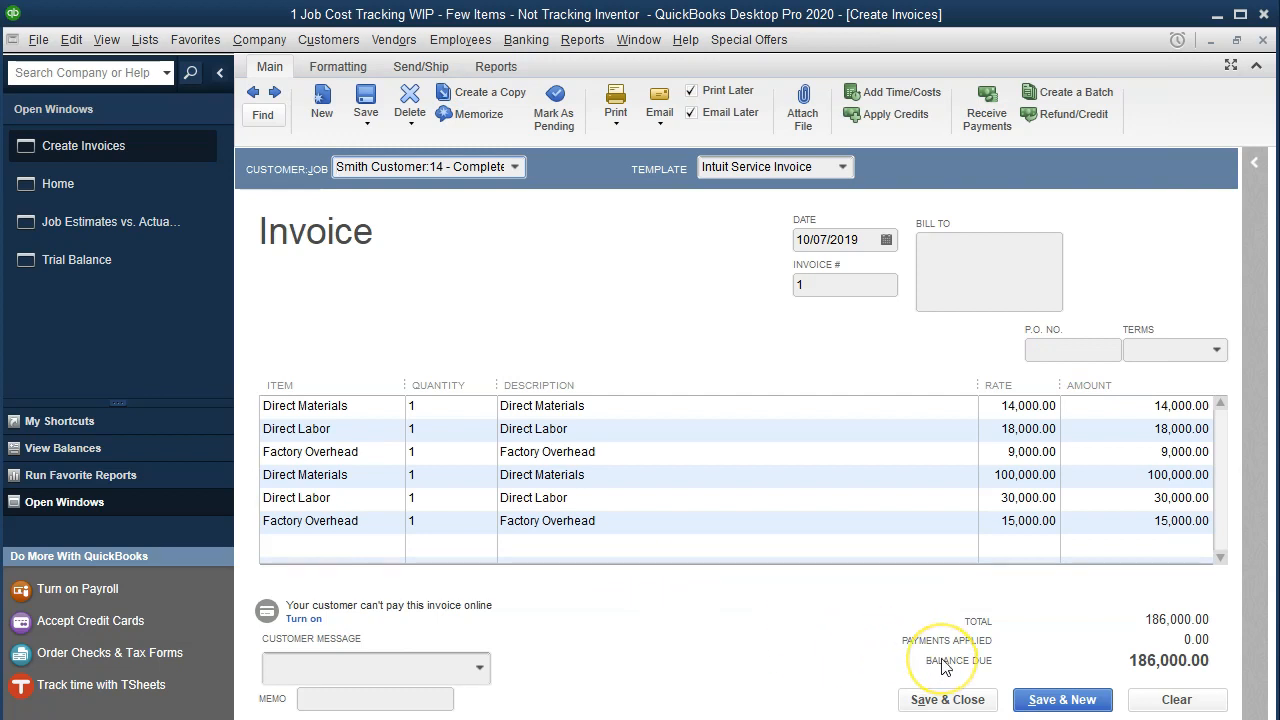
pyautogui.moveTo(977, 385); pyautogui.dragTo(920, 385)
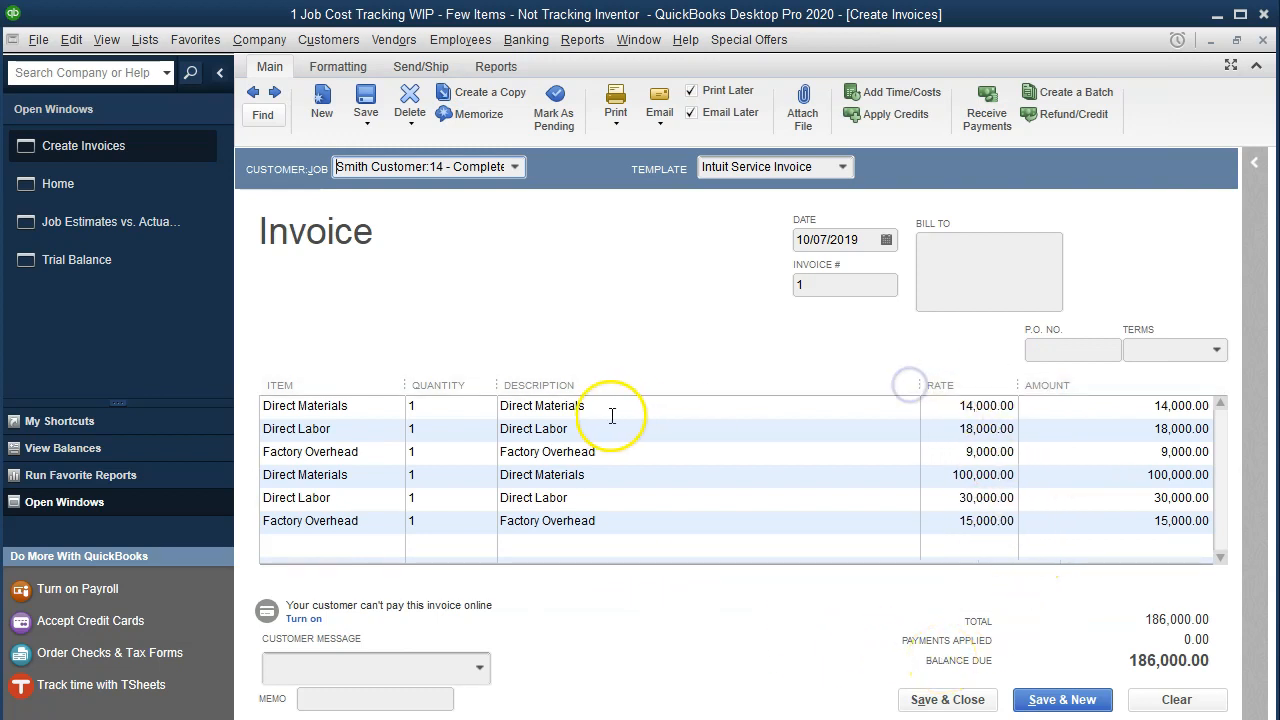
# Review the invoice's first Direct Materials line and compare the invoice with job 14's actual cost in the Job Estimates vs. Actuals Summary.
pyautogui.click(322, 406)
pyautogui.doubleClick(322, 406)
pyautogui.click(503, 406)
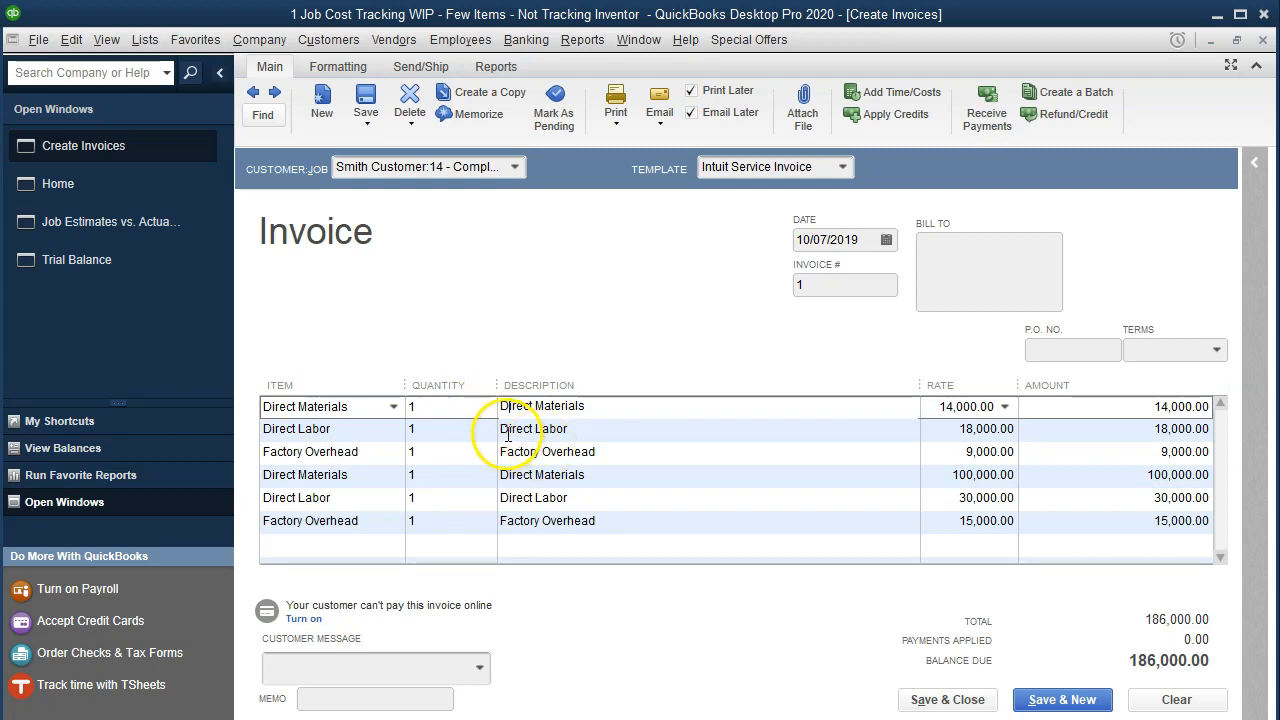
pyautogui.click(139, 225)
pyautogui.click(655, 282)
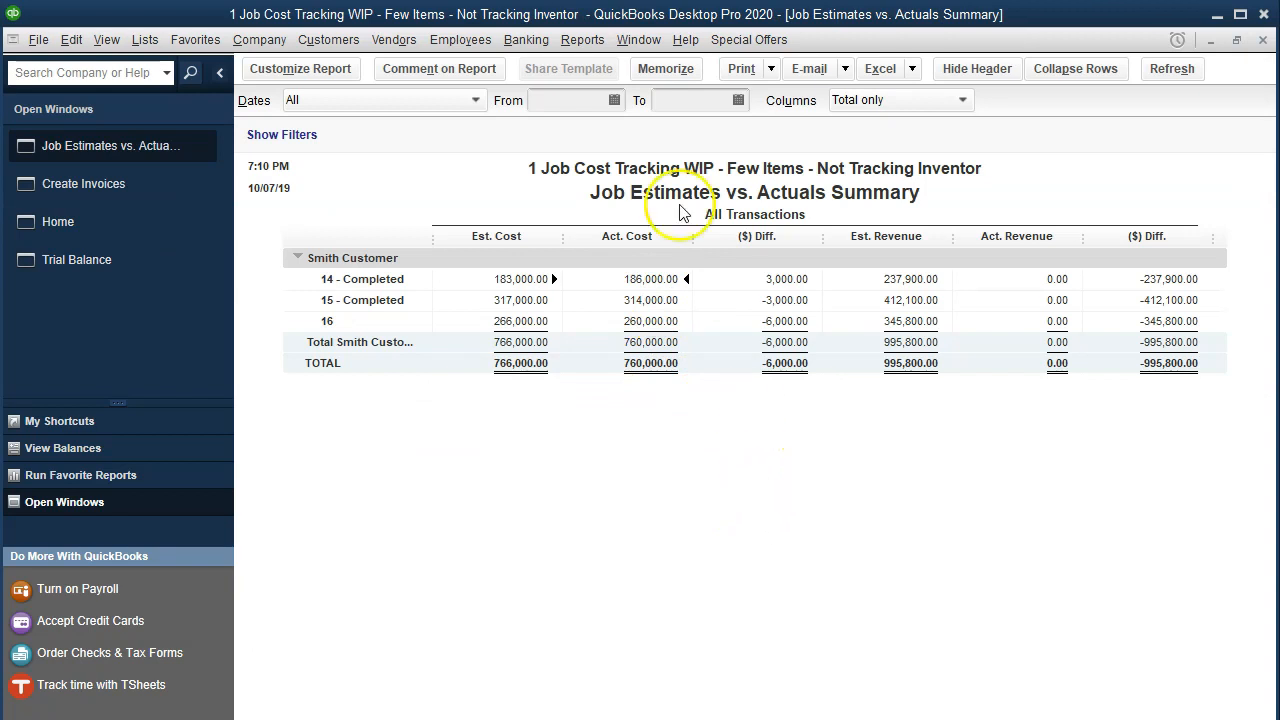
# Run the Job Estimates vs. Actuals Detail report for job 14 - Completed, examine its actual costs, and return to the invoice.
pyautogui.click(586, 42)
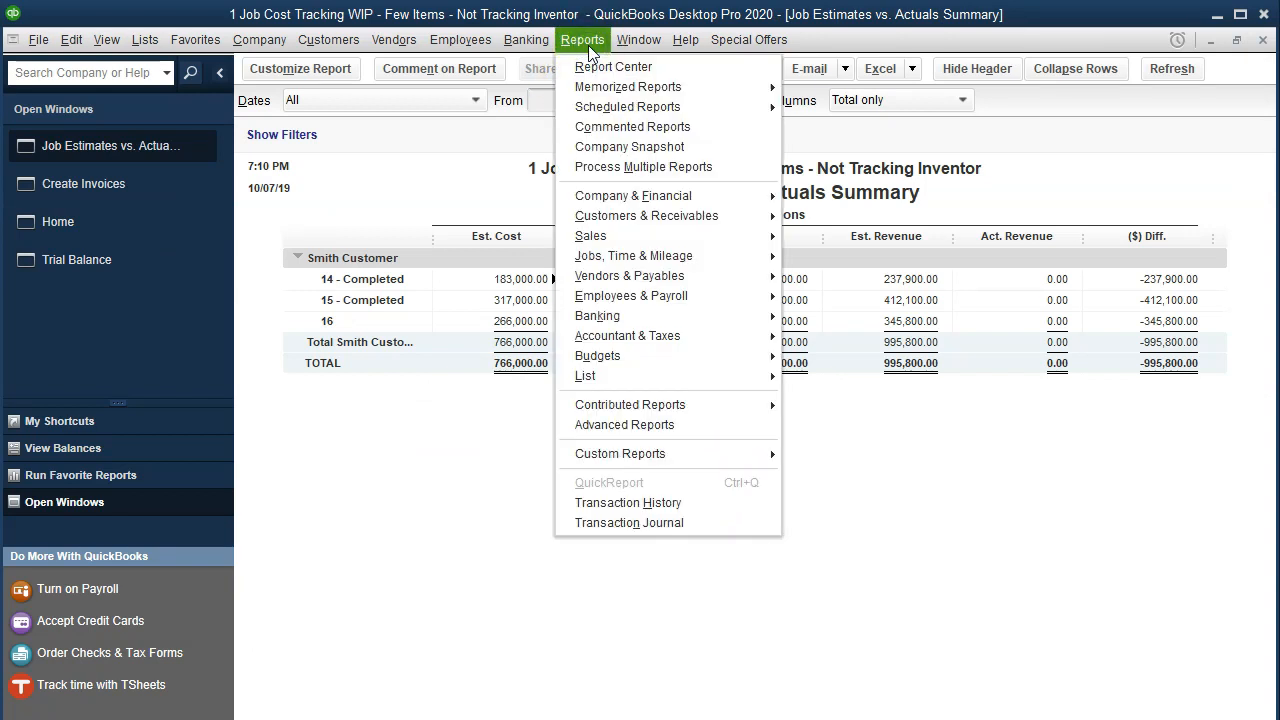
pyautogui.moveTo(660, 266)
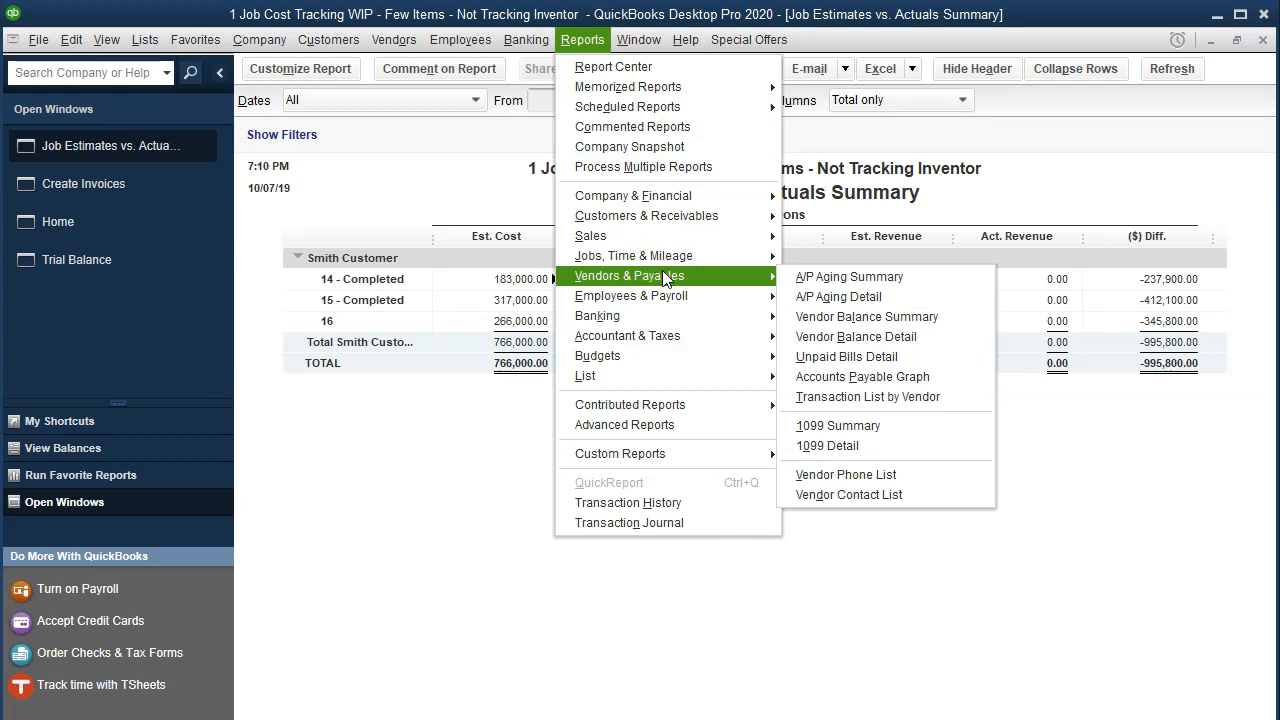
pyautogui.moveTo(737, 256)
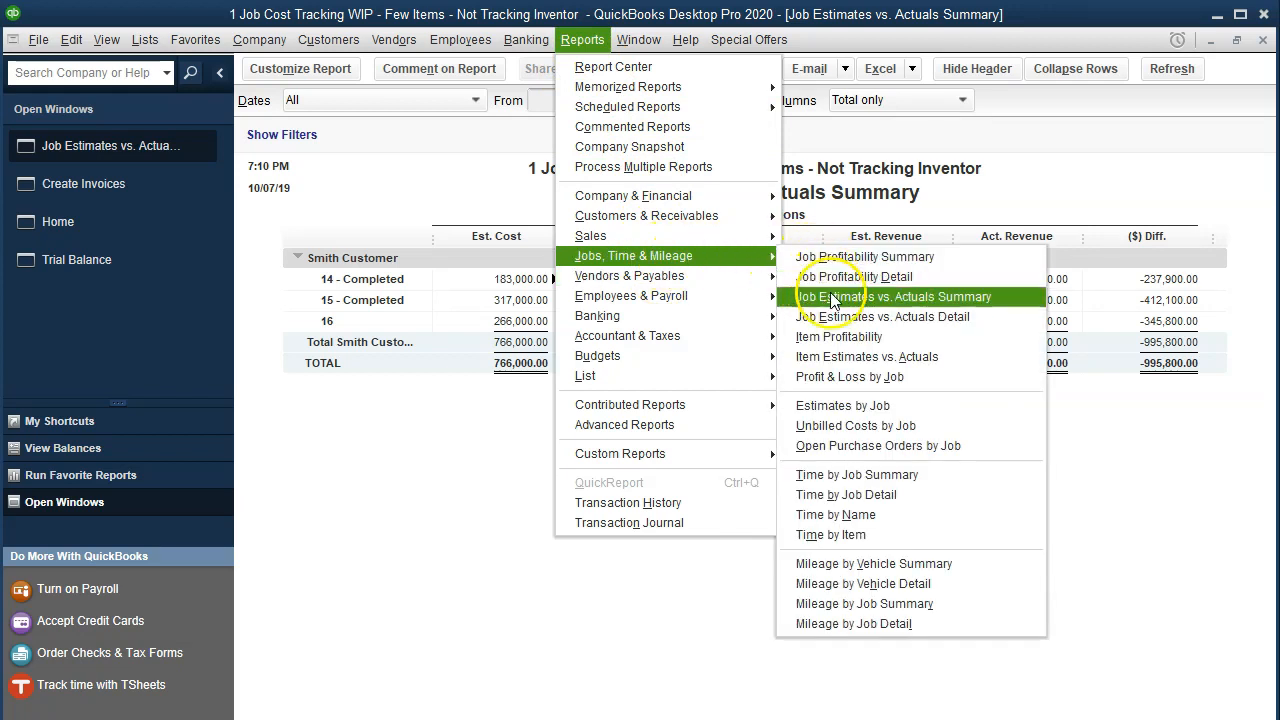
pyautogui.click(855, 317)
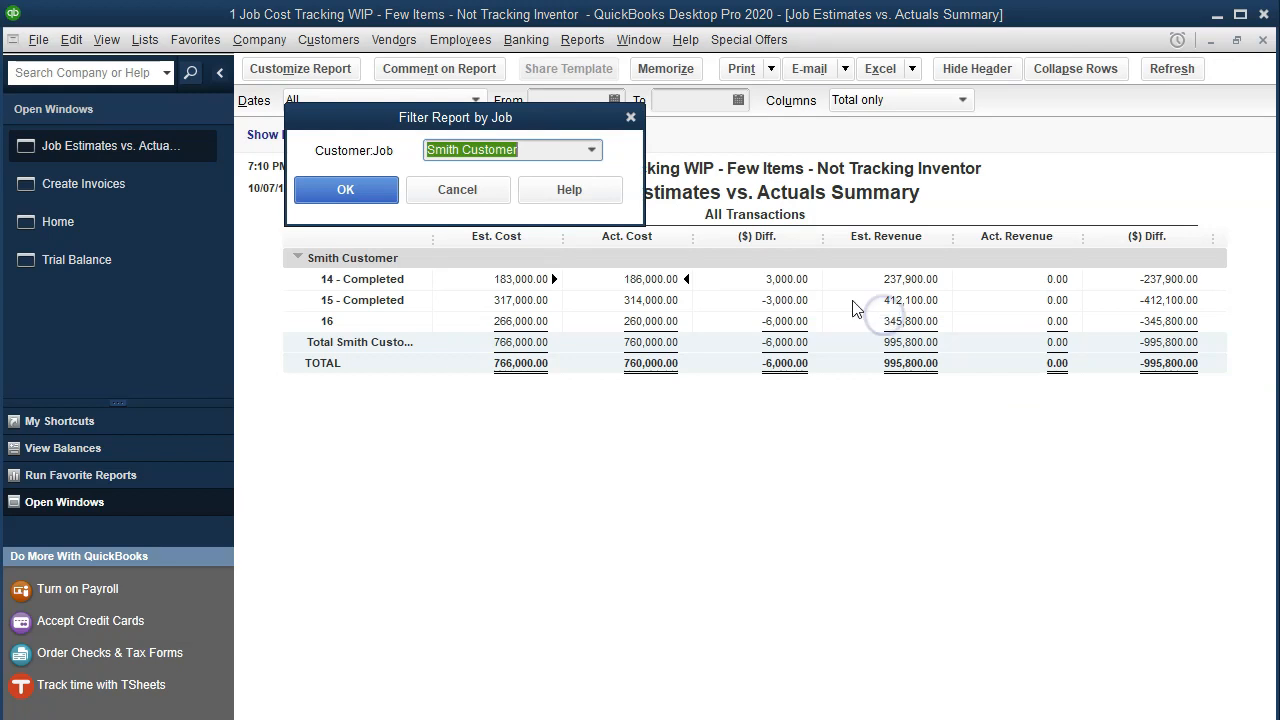
pyautogui.click(591, 149)
pyautogui.click(541, 250)
pyautogui.click(345, 190)
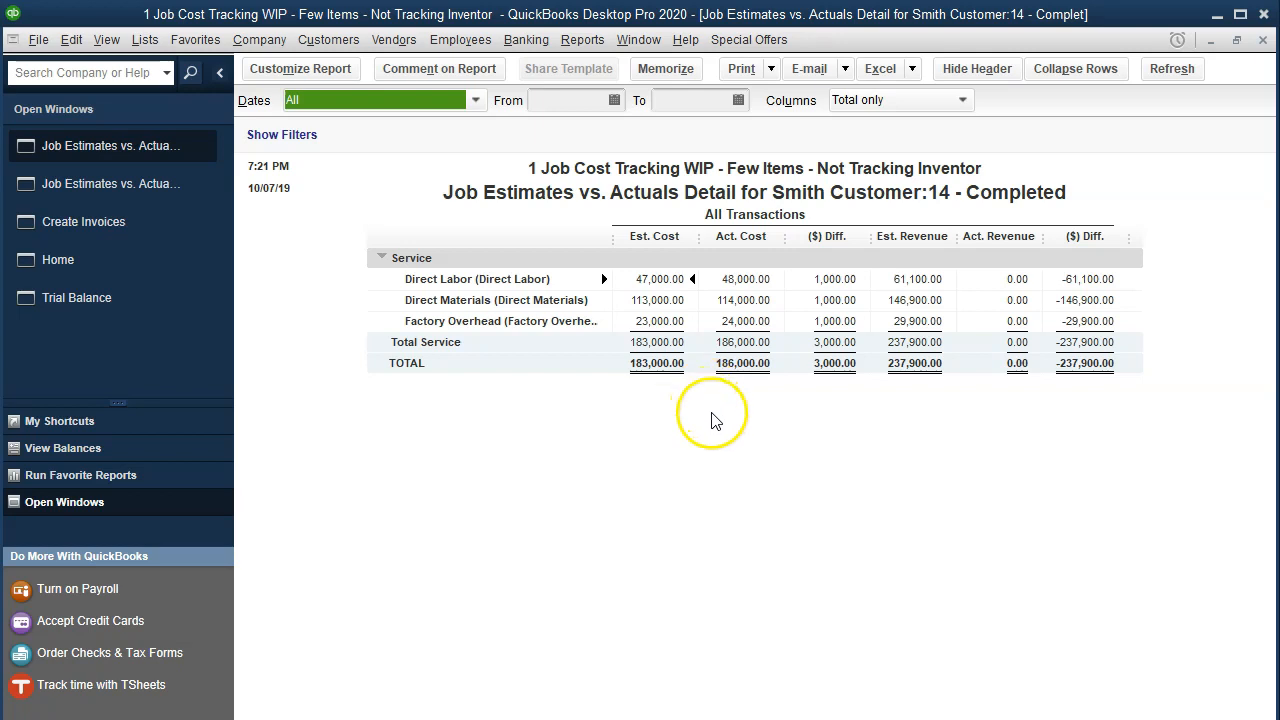
pyautogui.click(757, 318)
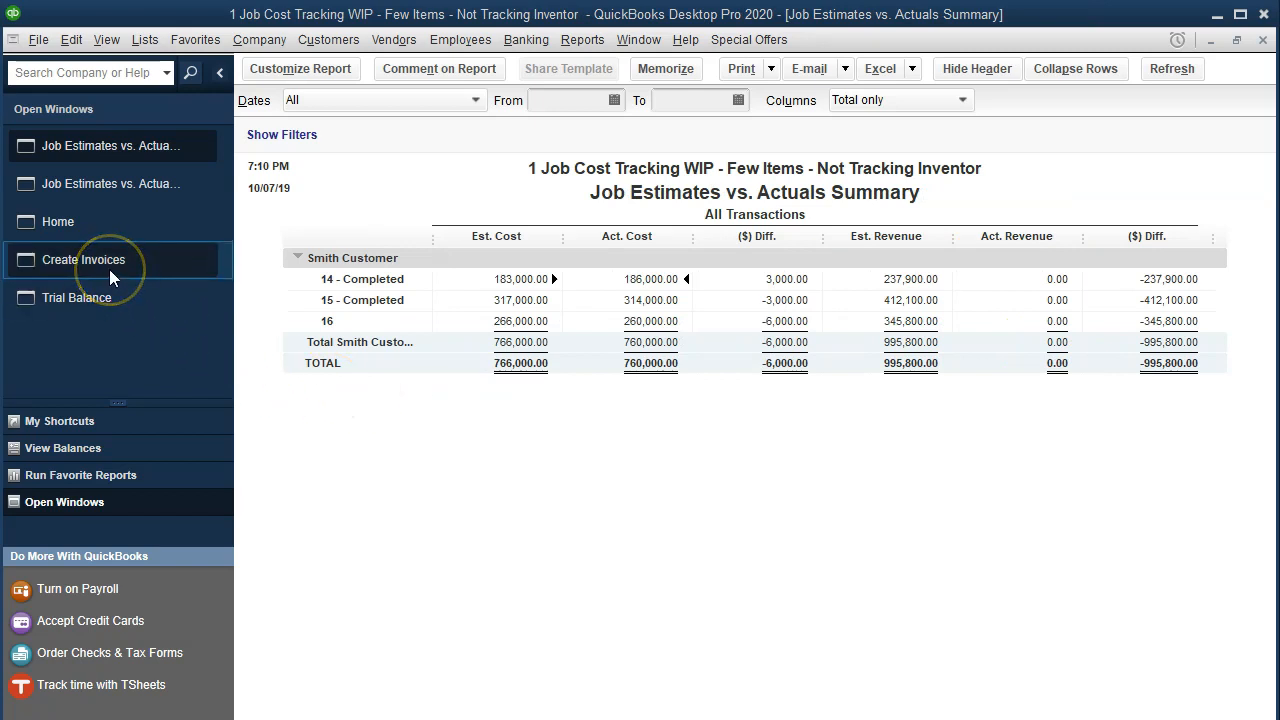
pyautogui.click(109, 269)
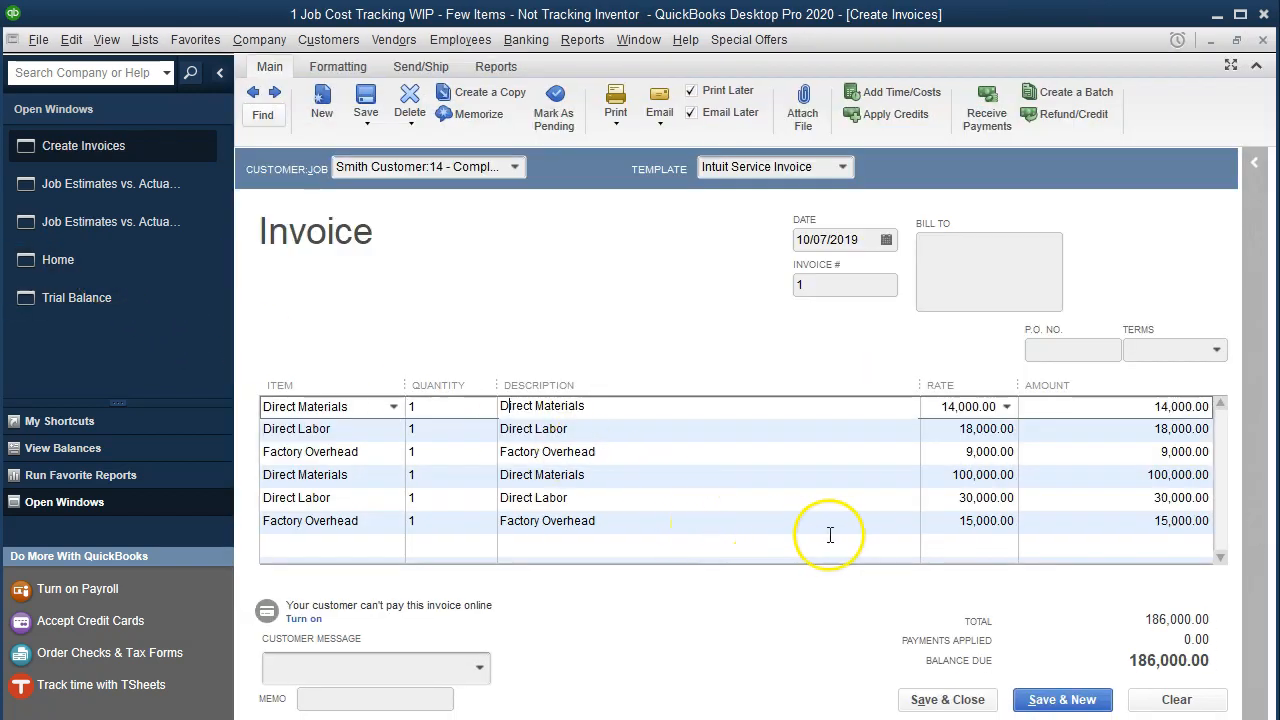
# Enter "Mark up" as the item on the first empty invoice line and choose to add it as a new item.
pyautogui.click(349, 545)
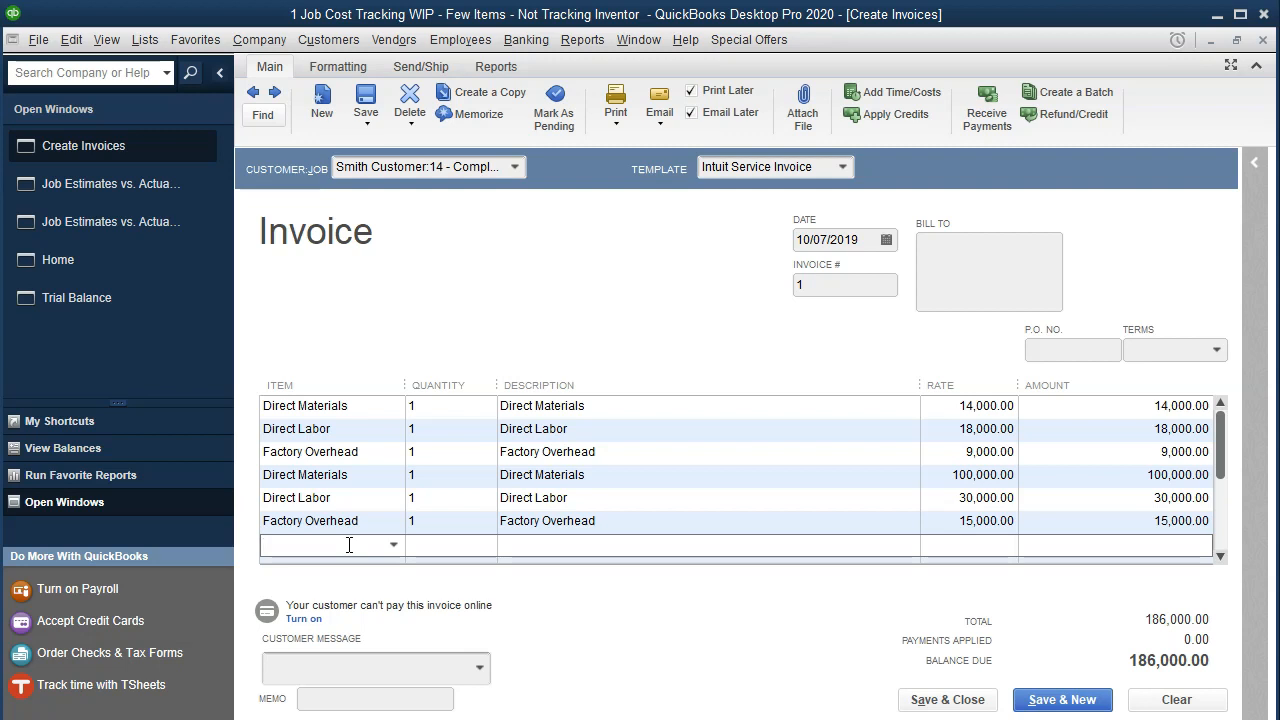
pyautogui.write('Mark')
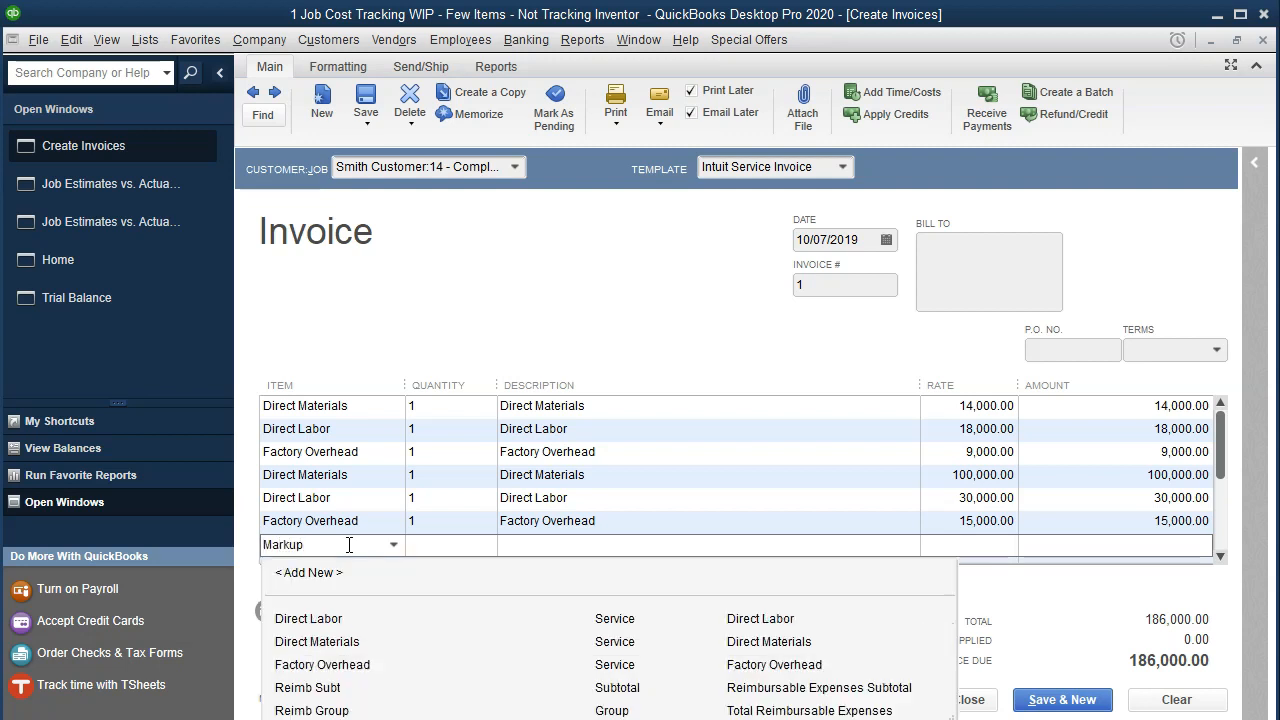
pyautogui.write(' up')
pyautogui.press('Tab')
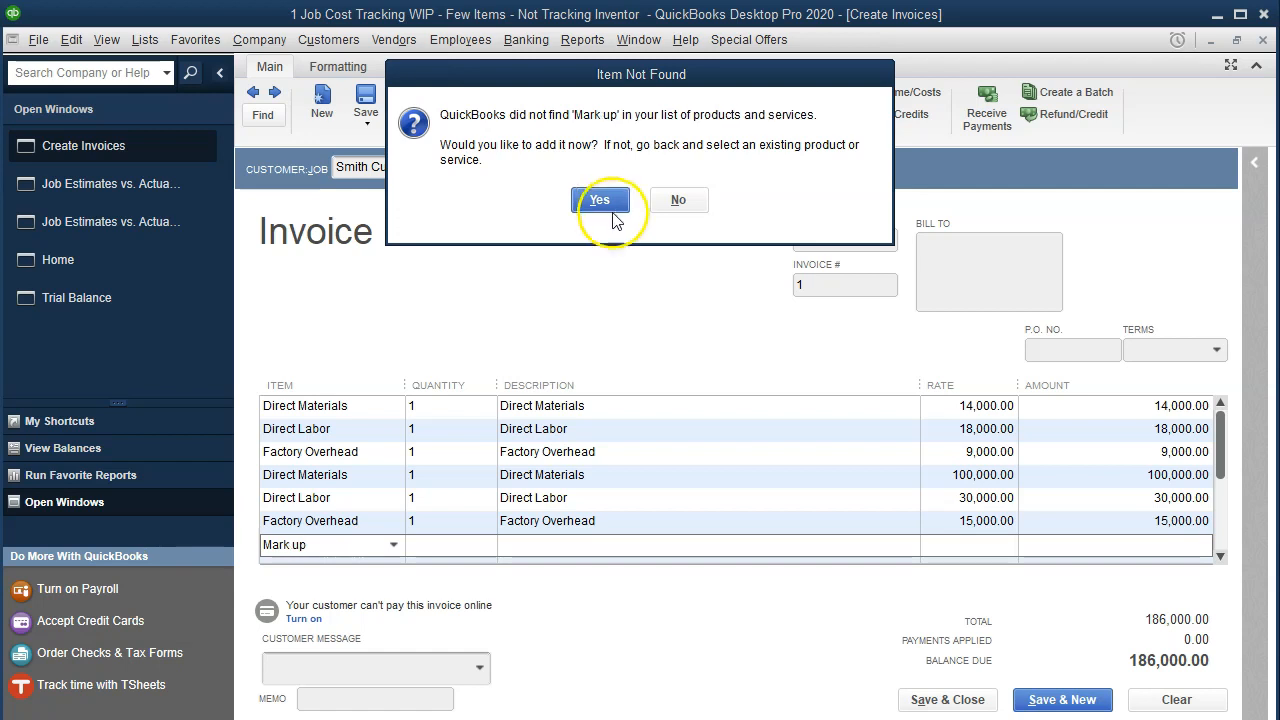
pyautogui.click(603, 203)
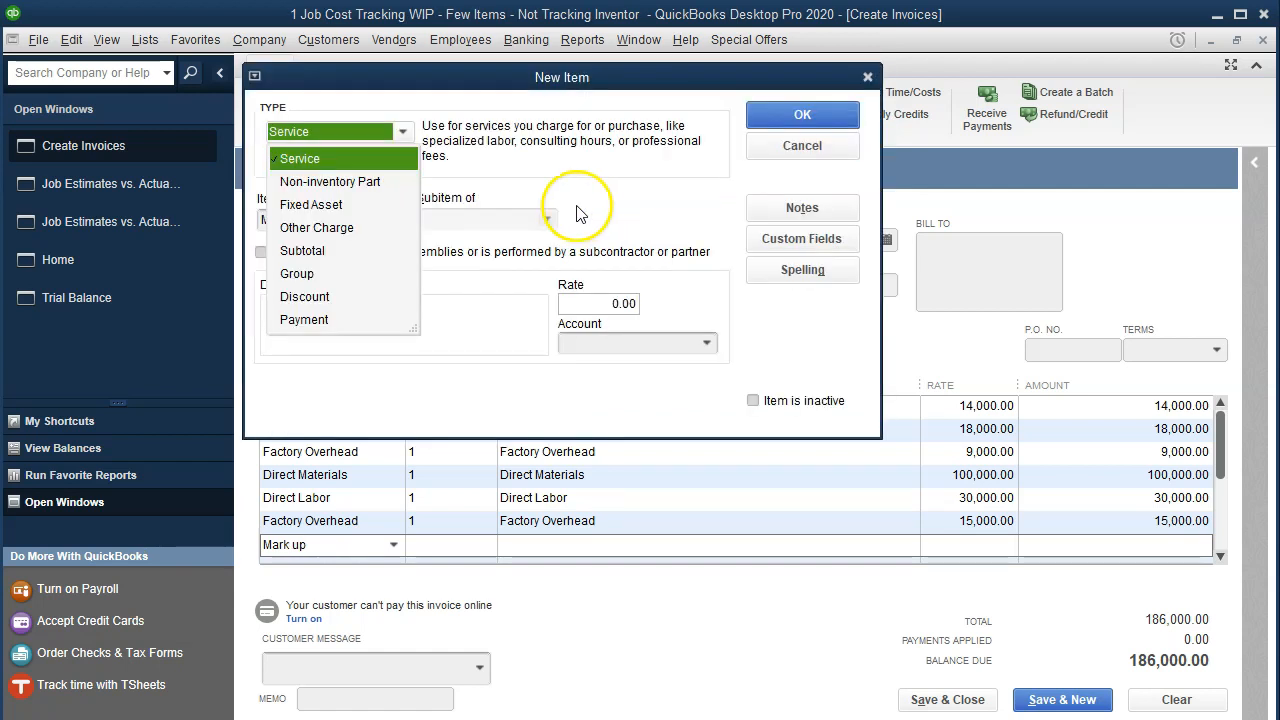
# Define Mark up as a Service item with the description "Mark up" and the Income account, and save it.
pyautogui.click(574, 185)
pyautogui.click(362, 312)
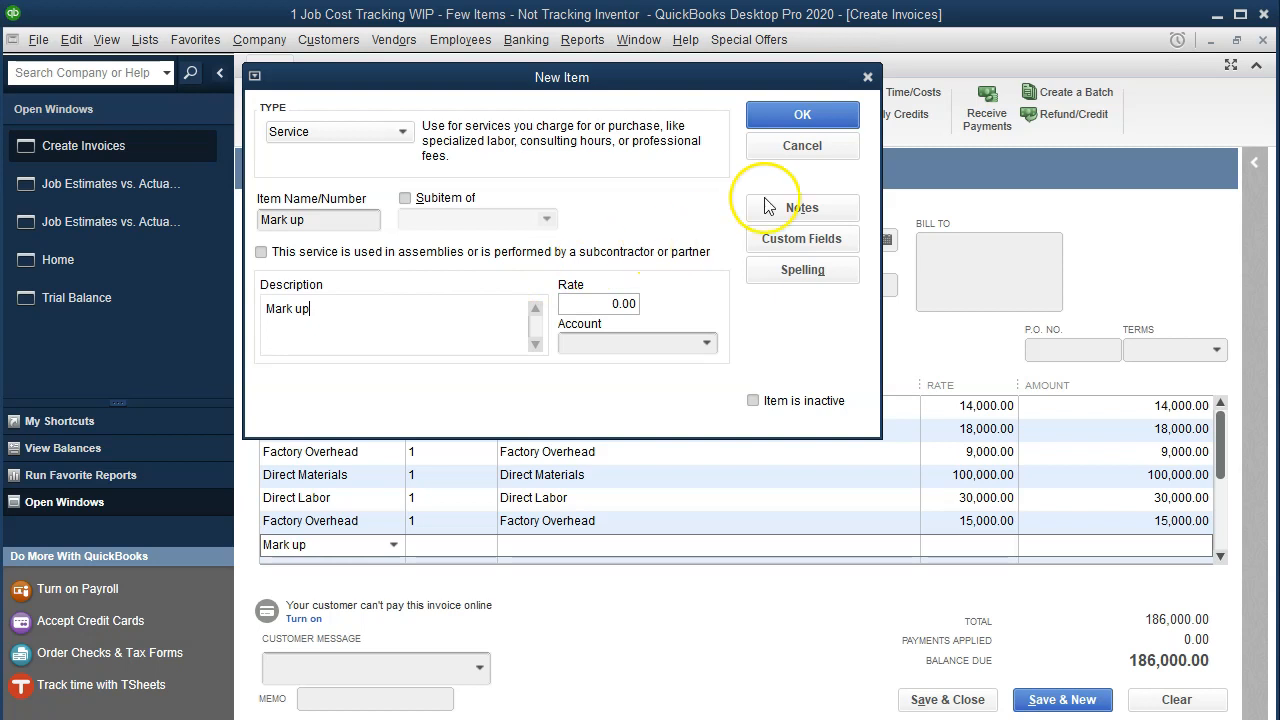
pyautogui.click(797, 110)
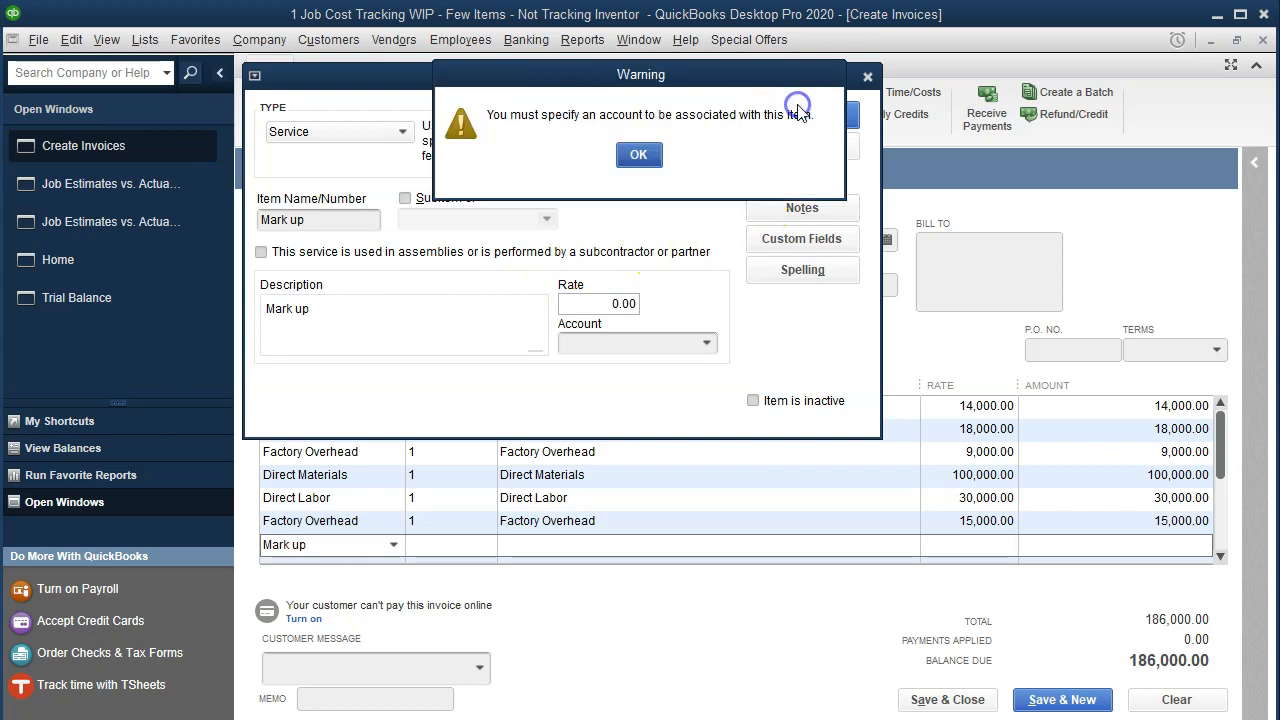
pyautogui.click(639, 156)
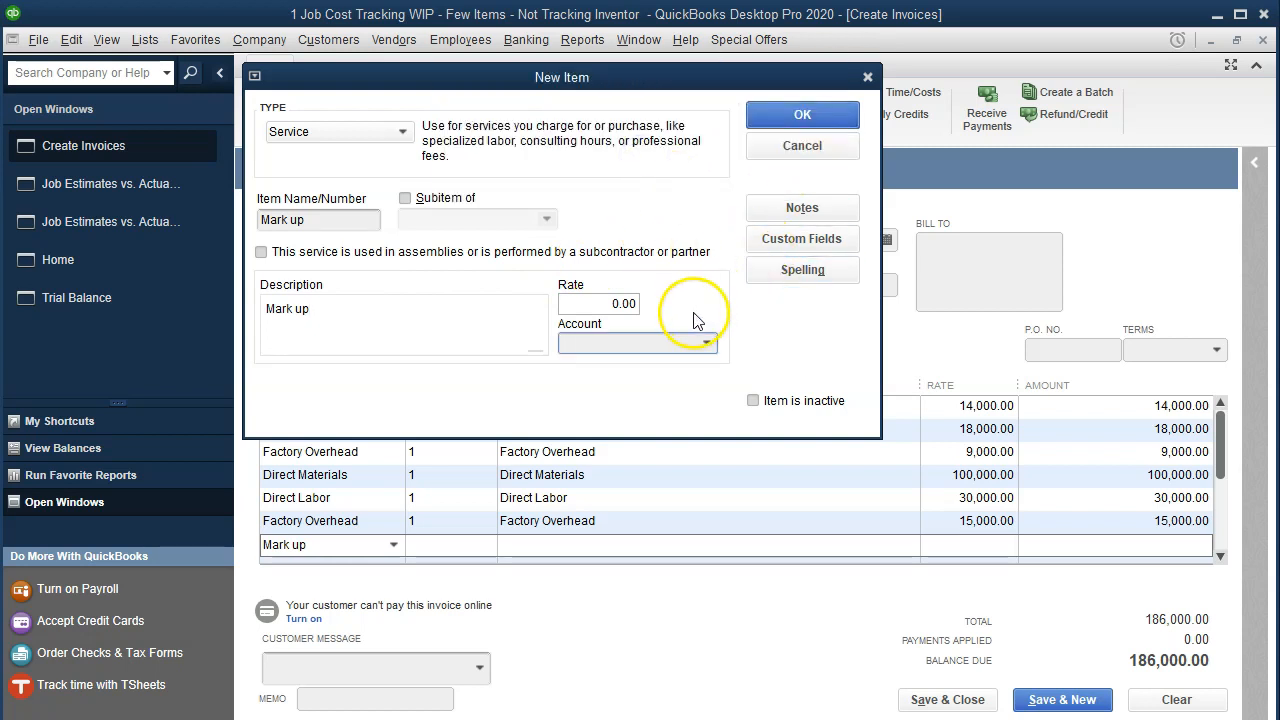
pyautogui.click(706, 342)
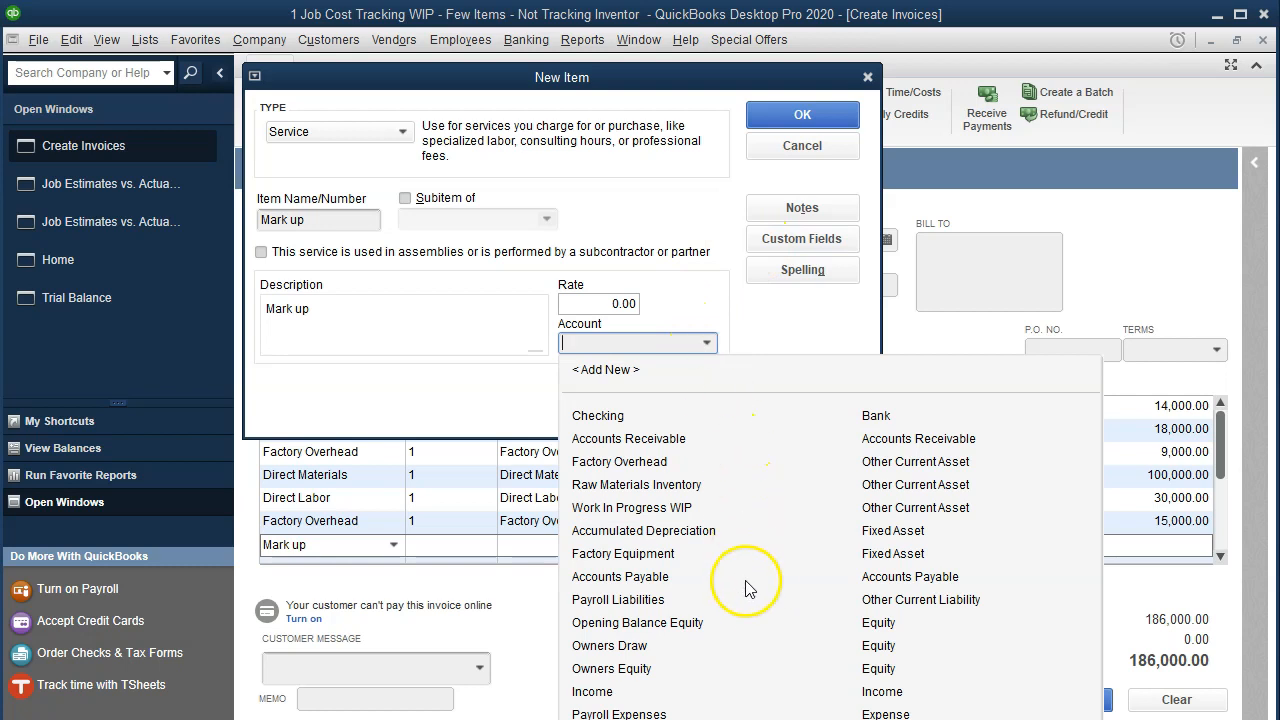
pyautogui.click(592, 695)
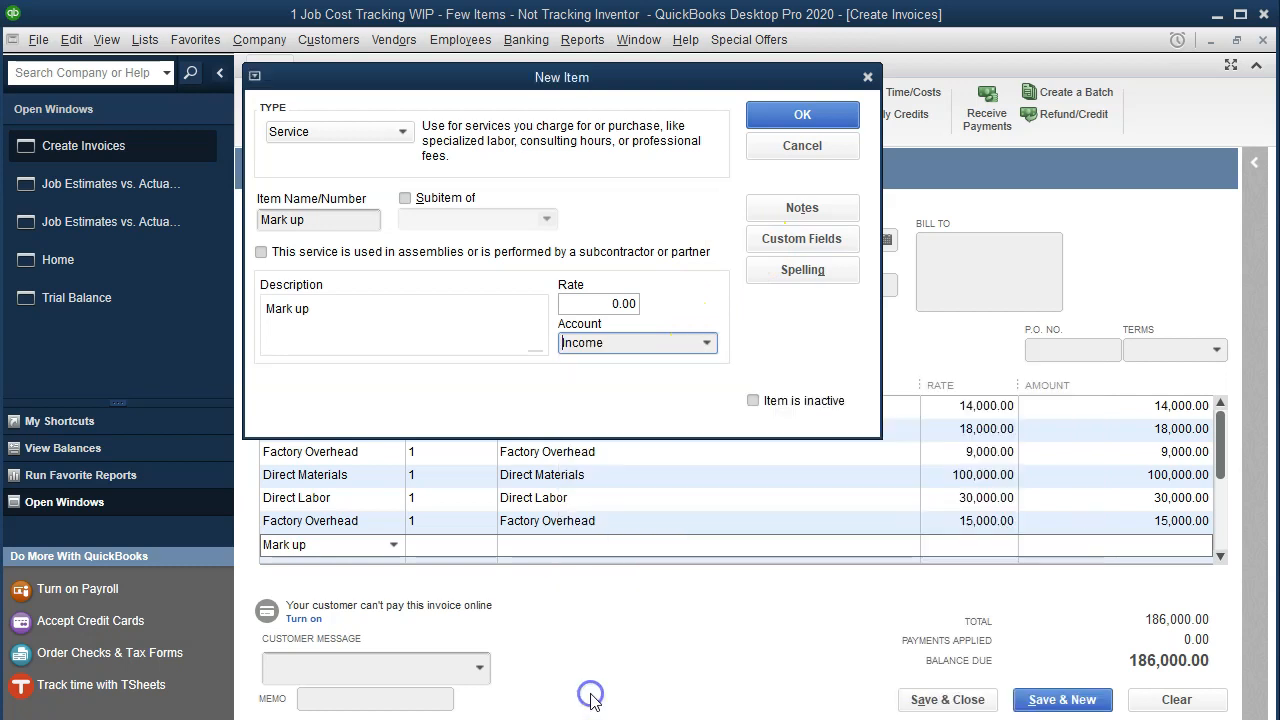
pyautogui.click(823, 125)
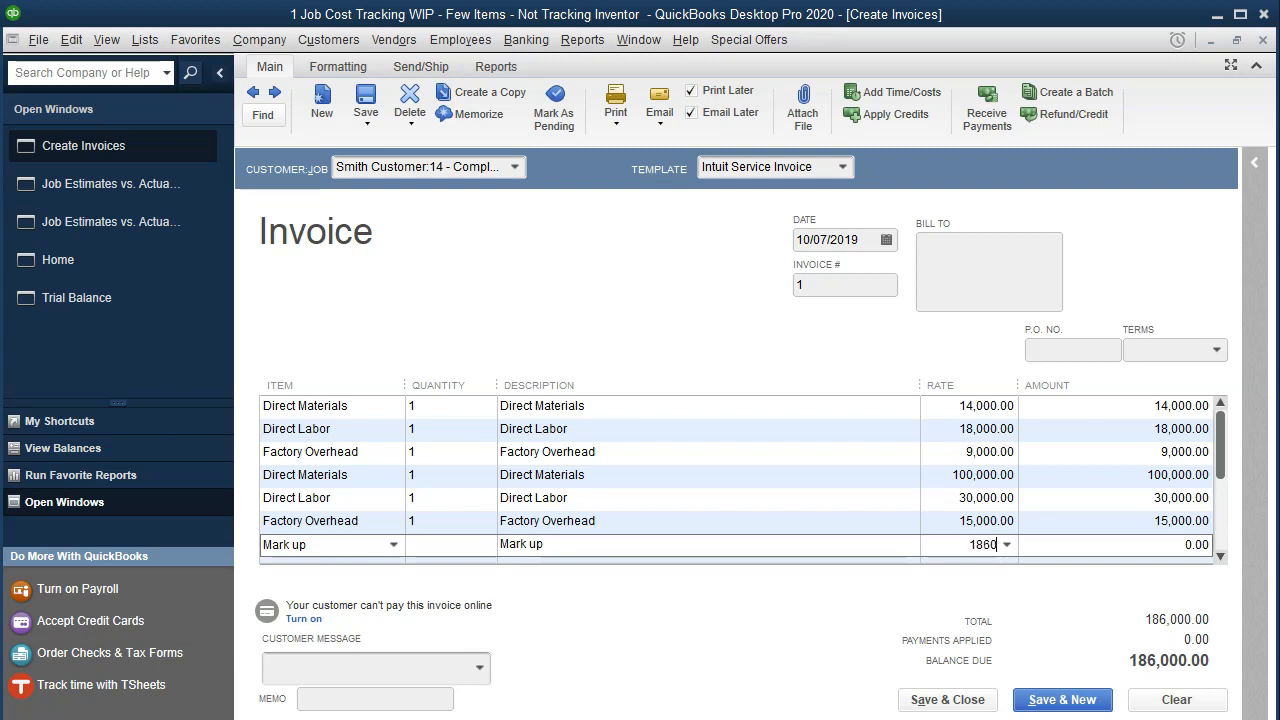
# Set the Mark up line's rate to 55,800.00, calculated as 186,000 × .3.
pyautogui.write('*')
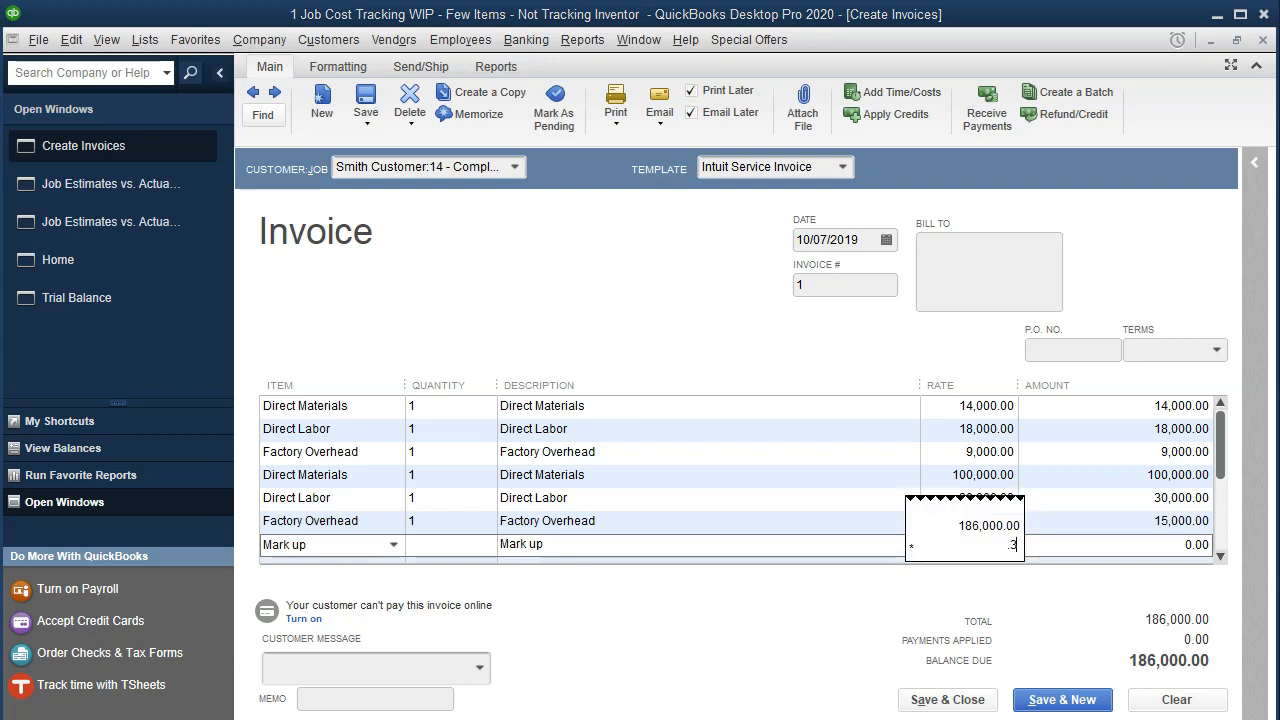
pyautogui.press('Return')
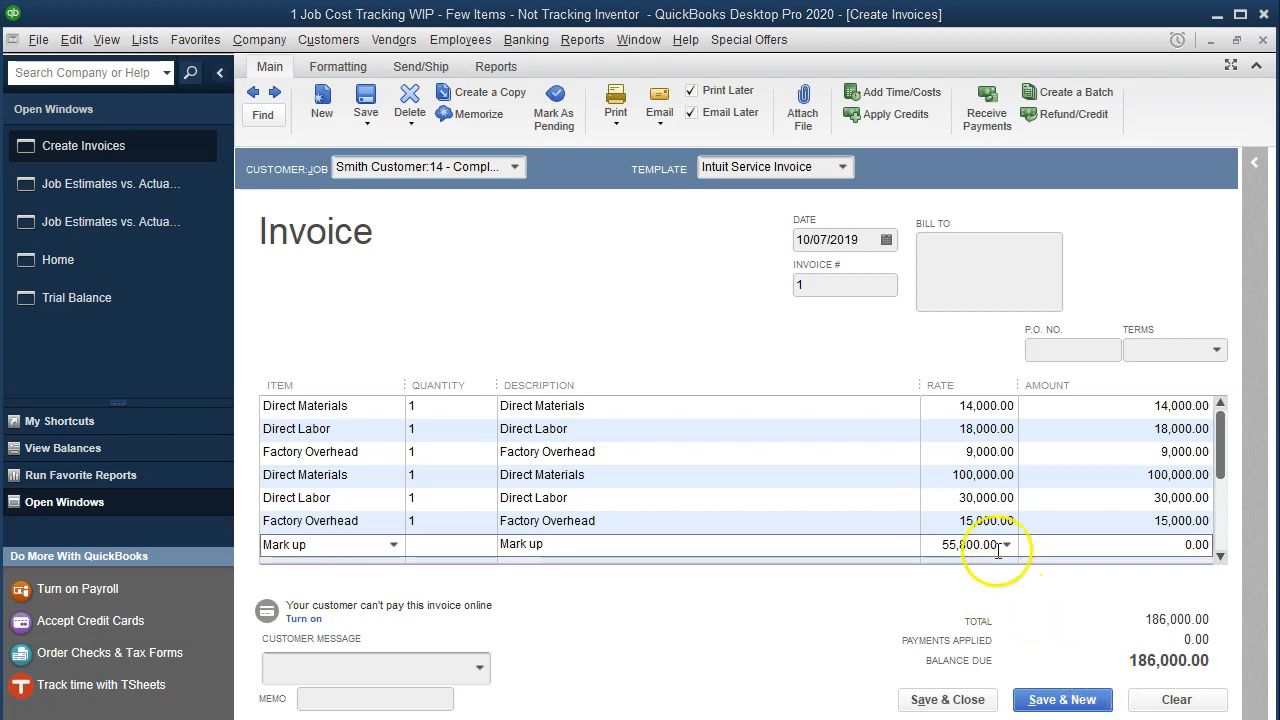
pyautogui.press('Tab')
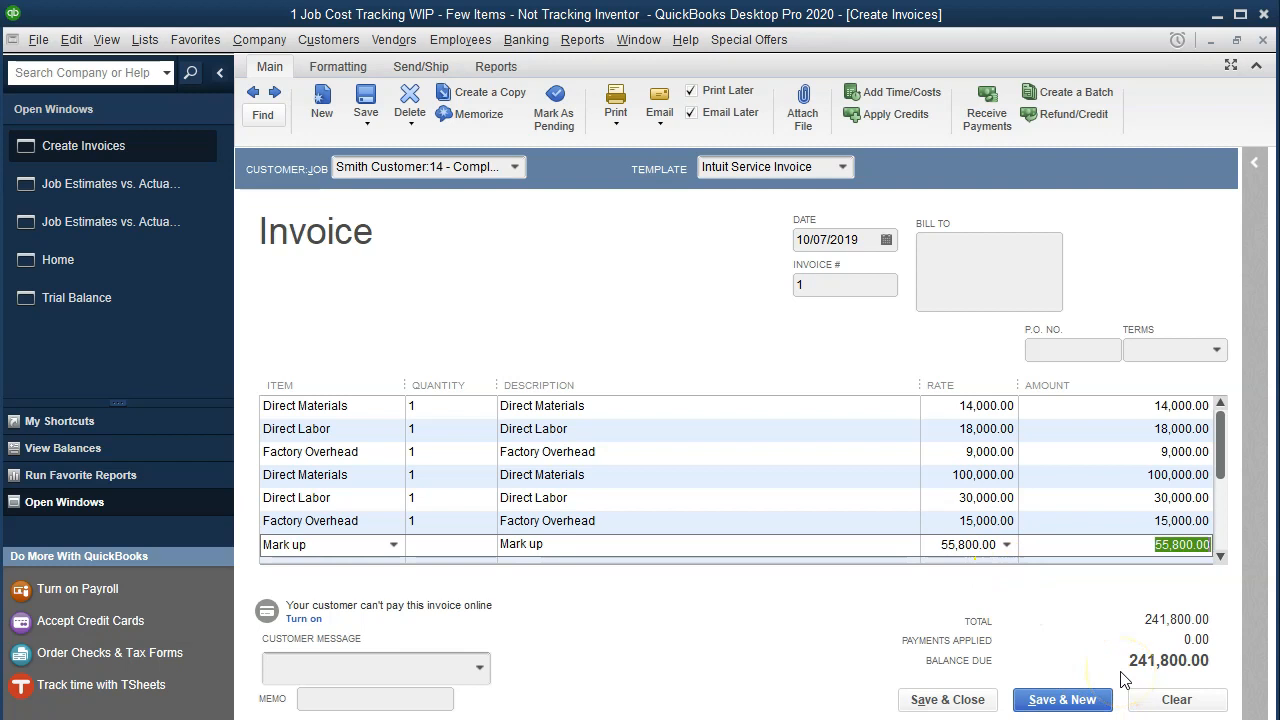
# Compare the marked-up invoice with the Excel job cost workbook and return to QuickBooks.
pyautogui.hotkey('alt', 'Tab')
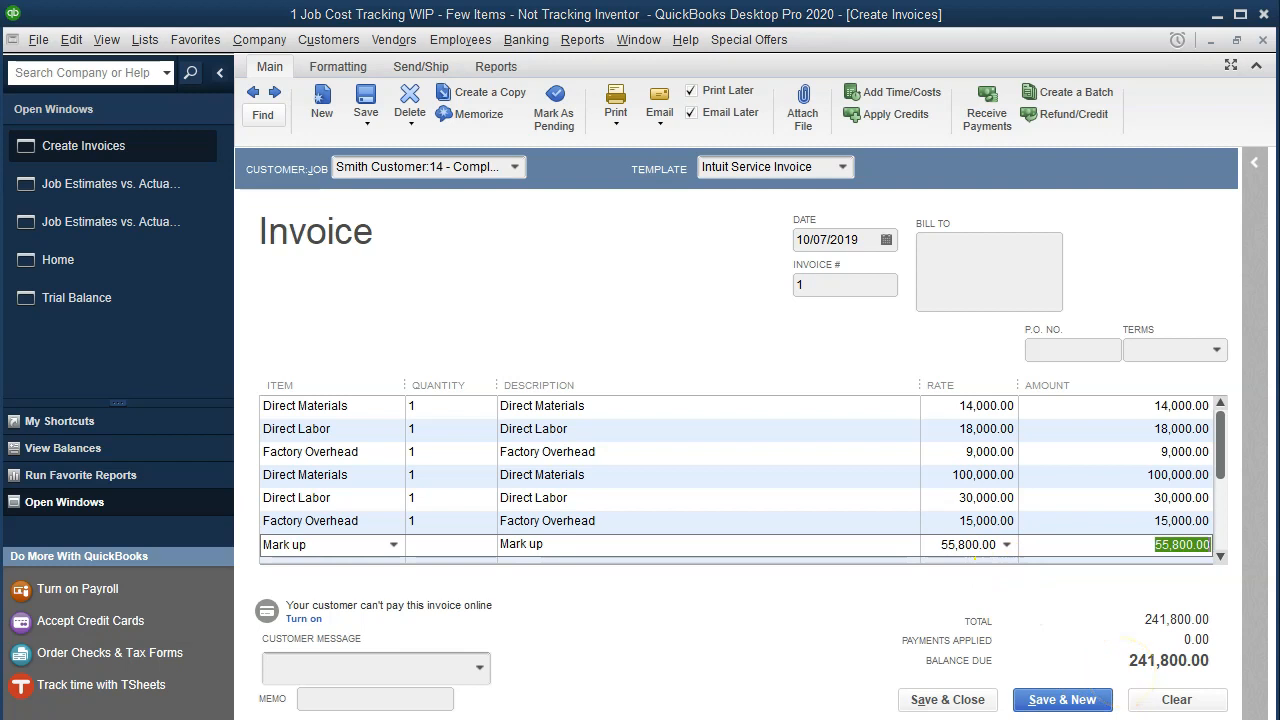
pyautogui.click(621, 484)
pyautogui.click(690, 501)
pyautogui.press('Return')
pyautogui.hotkey('alt', 'Tab')
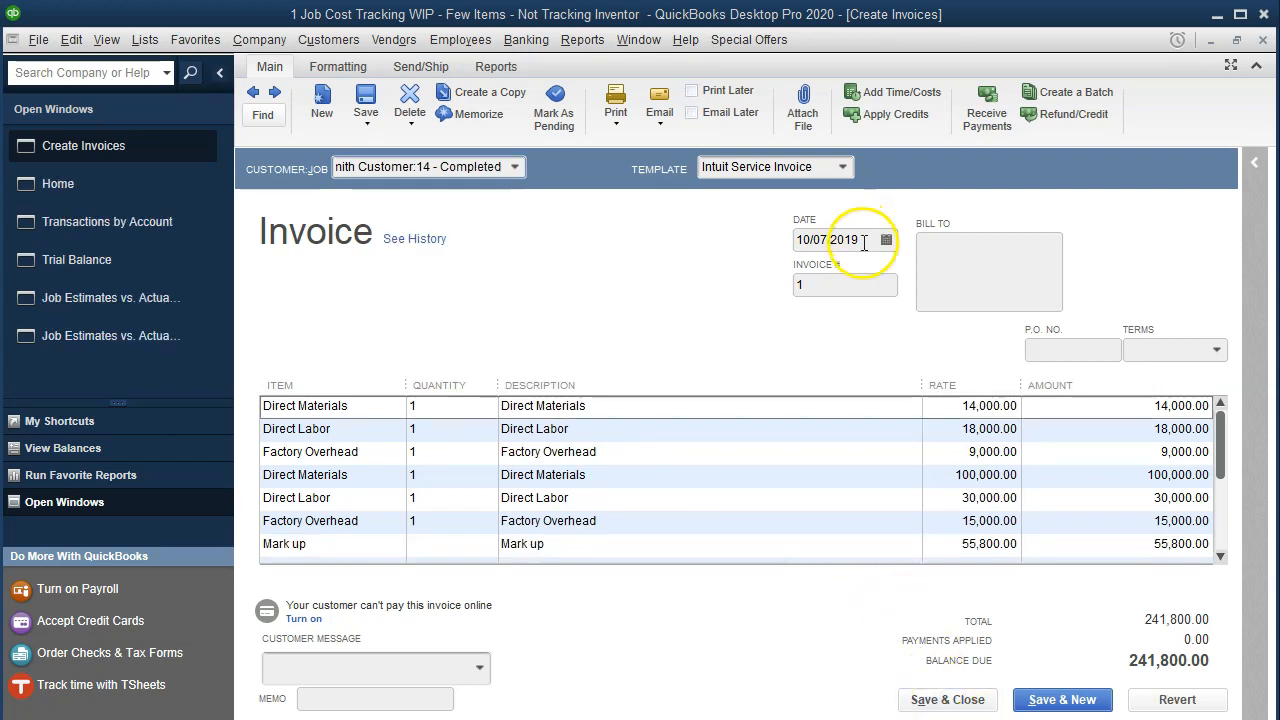
# Set the saved job 14 invoice's date to 12/31/2020, record the change and return to the Trial Balance.
pyautogui.click(864, 243)
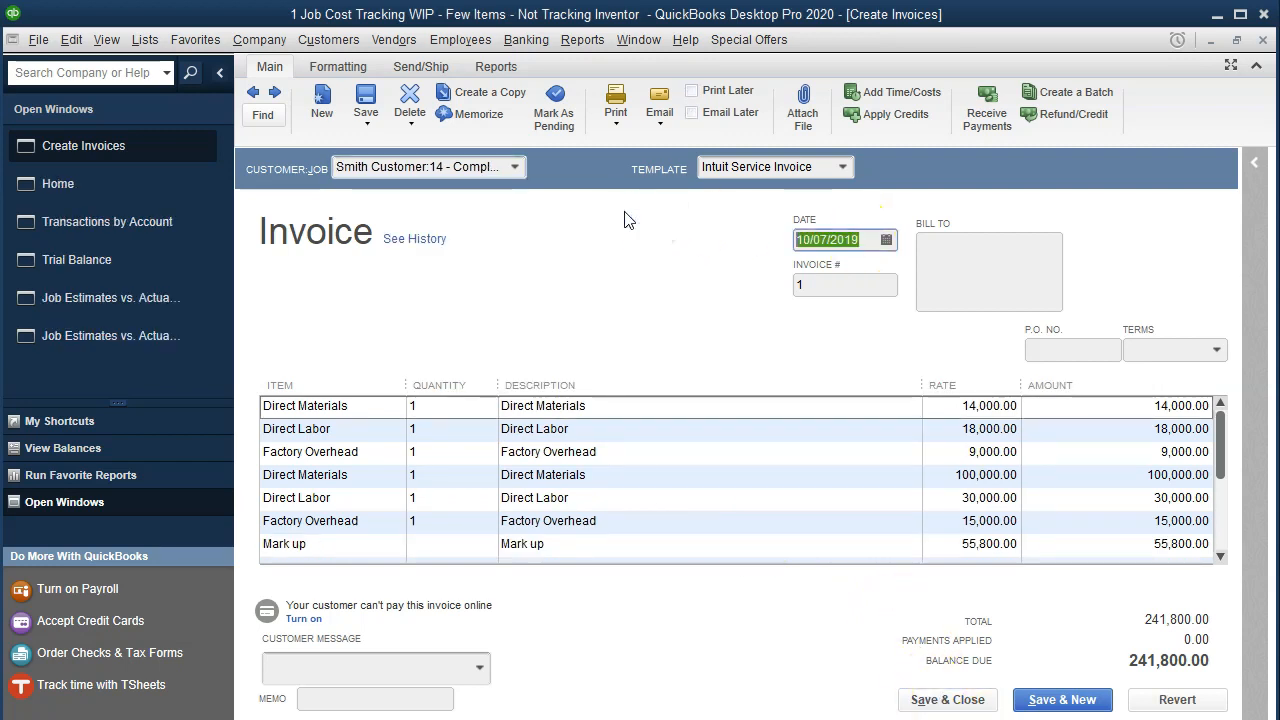
pyautogui.write('1231')
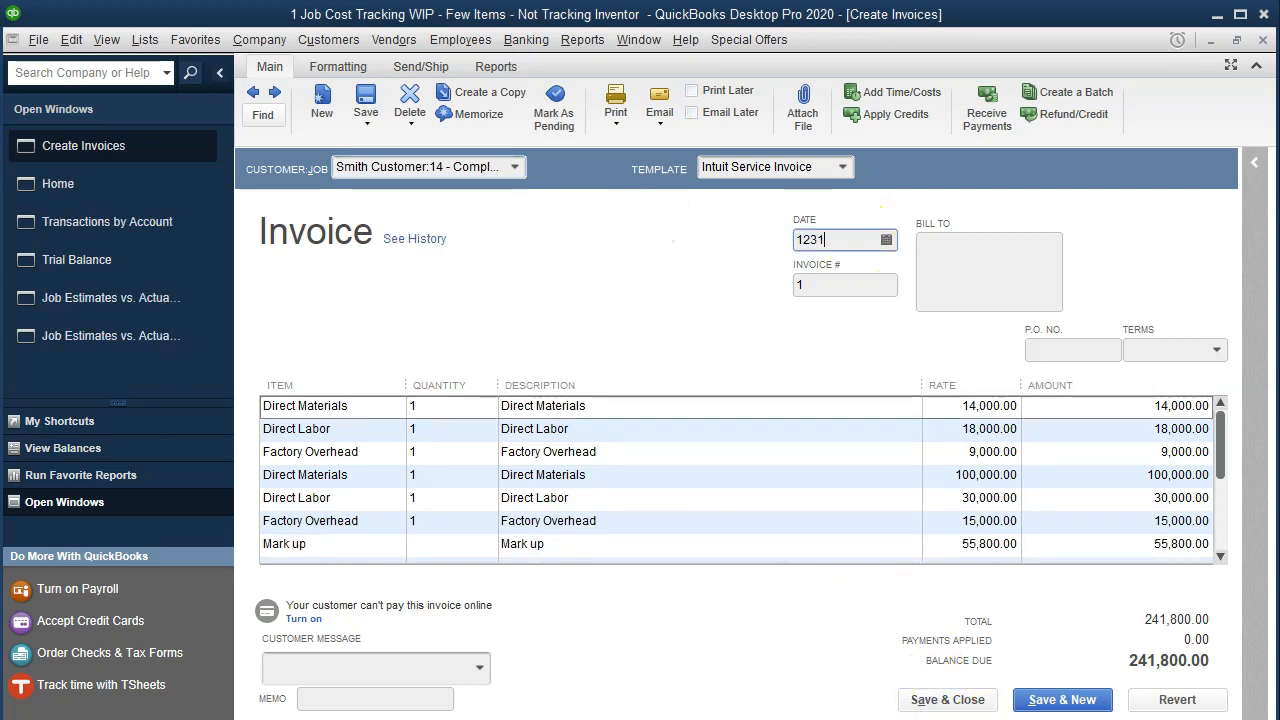
pyautogui.press('Tab')
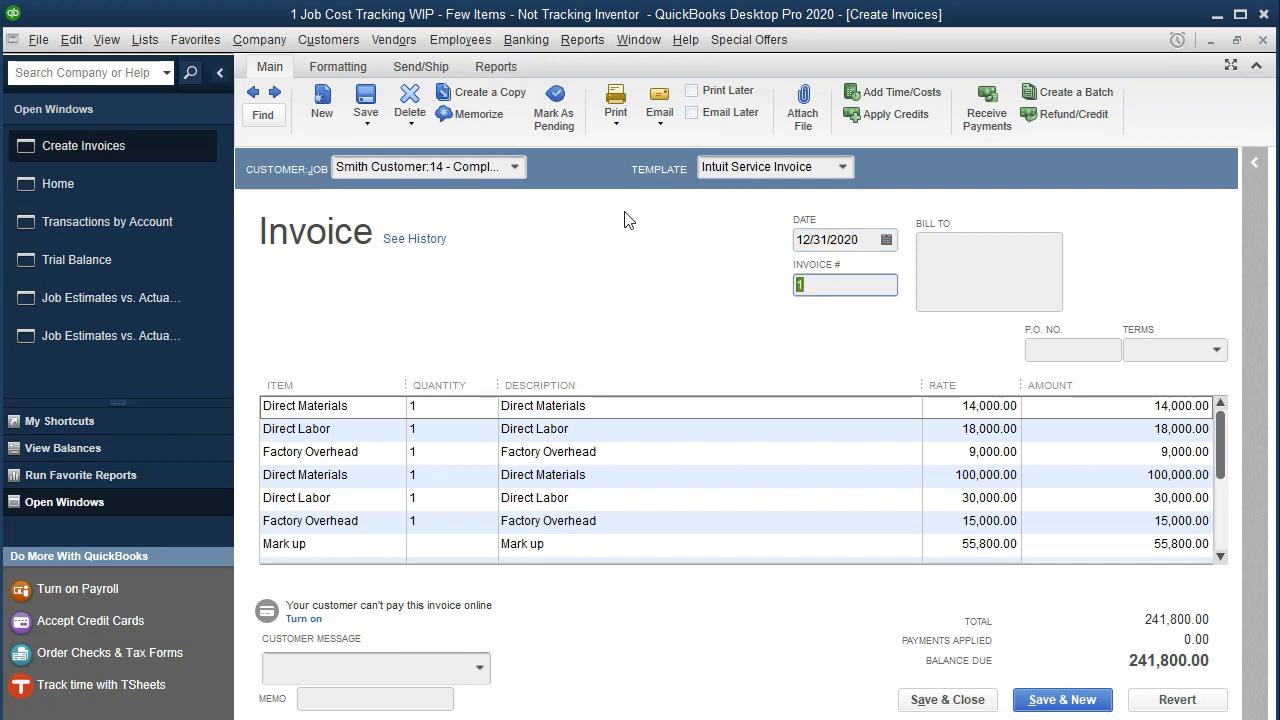
pyautogui.click(912, 703)
pyautogui.click(560, 160)
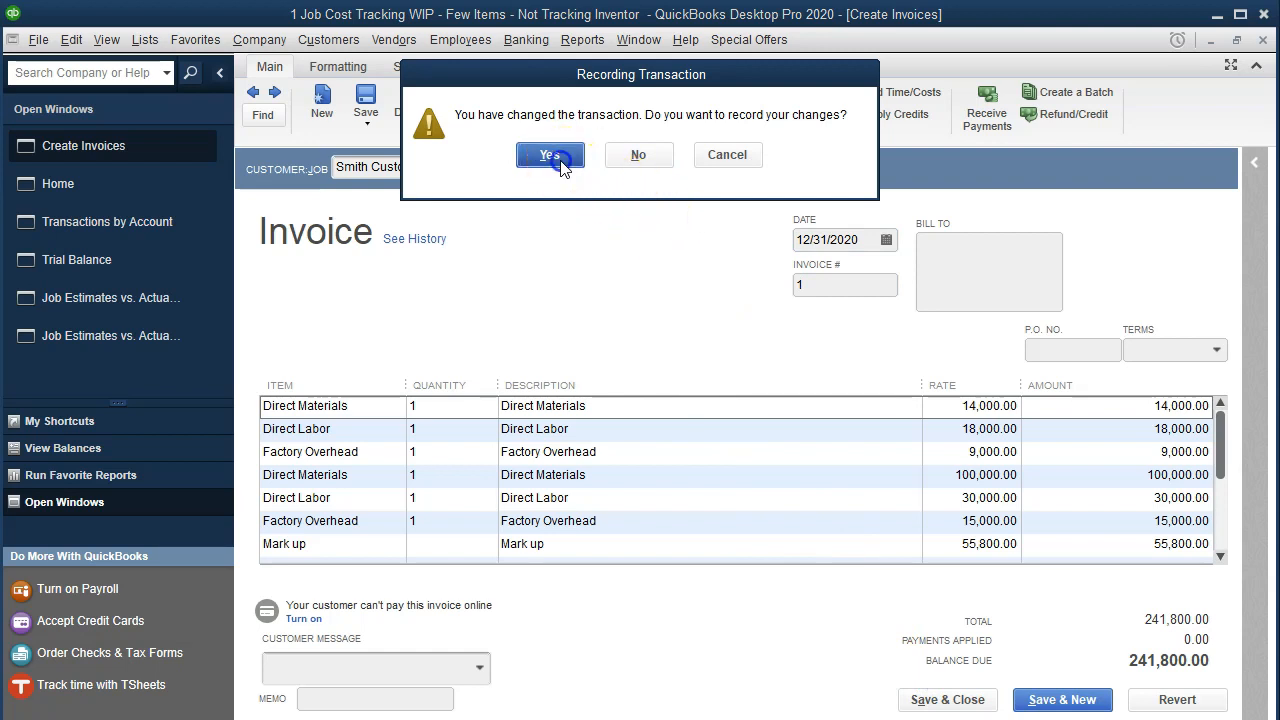
pyautogui.click(600, 213)
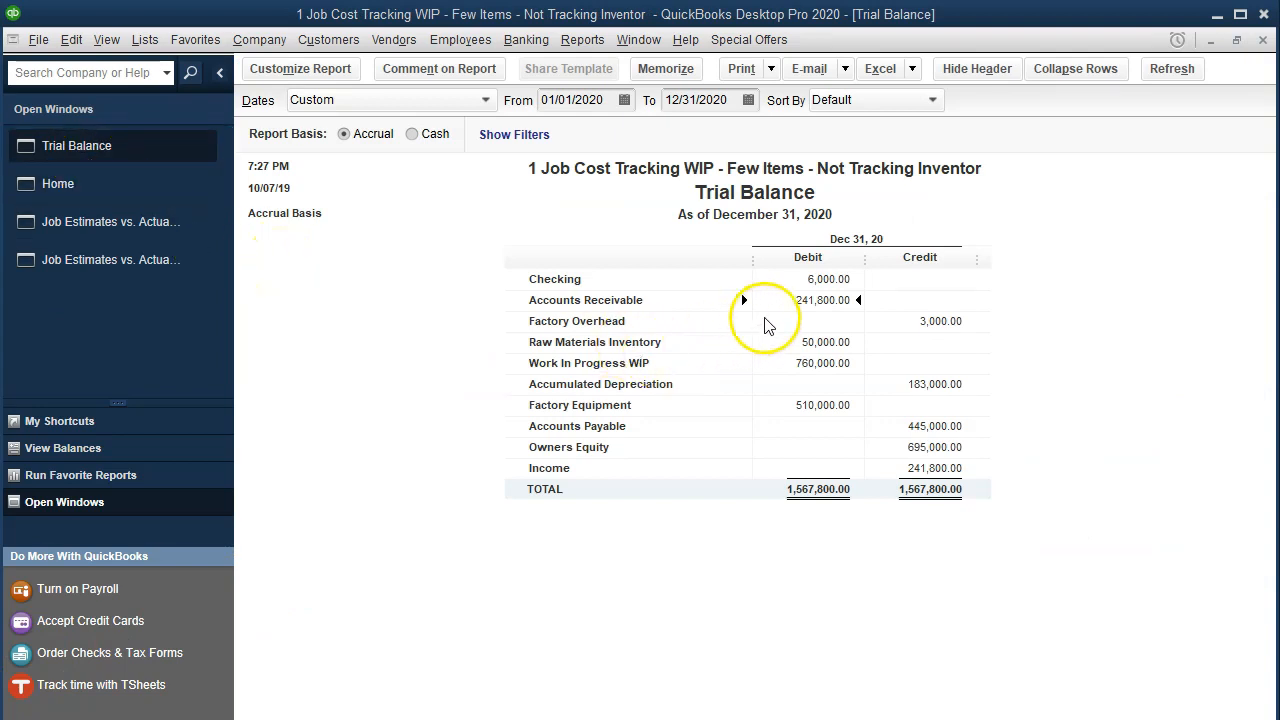
# Trace the Trial Balance's Accounts Receivable balance down to the job 14 invoice, and return to the Trial Balance.
pyautogui.doubleClick(774, 303)
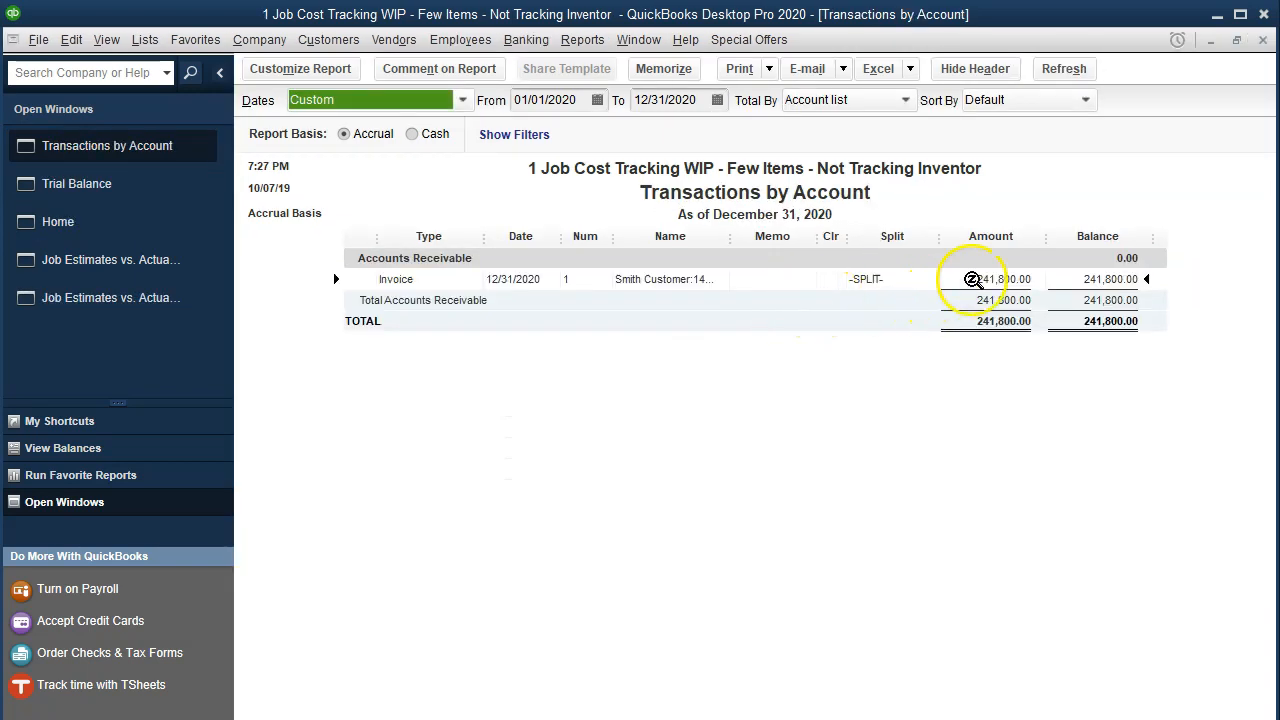
pyautogui.doubleClick(968, 279)
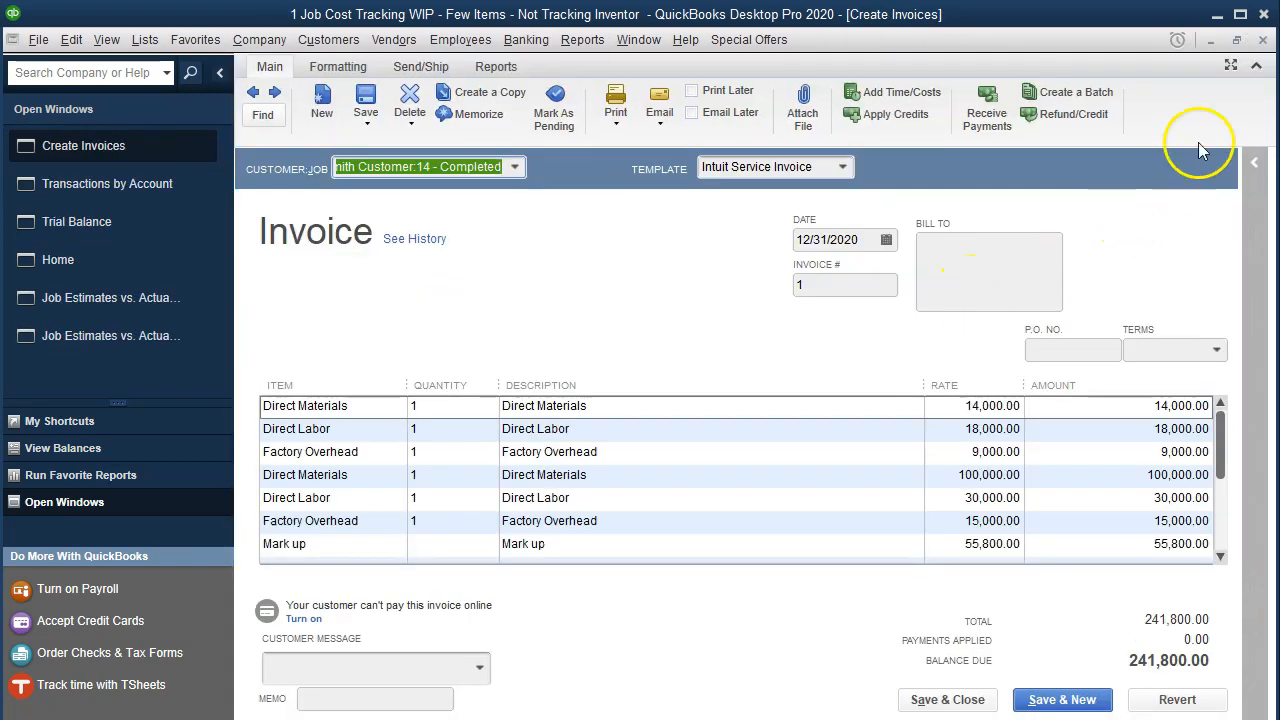
pyautogui.click(1262, 40)
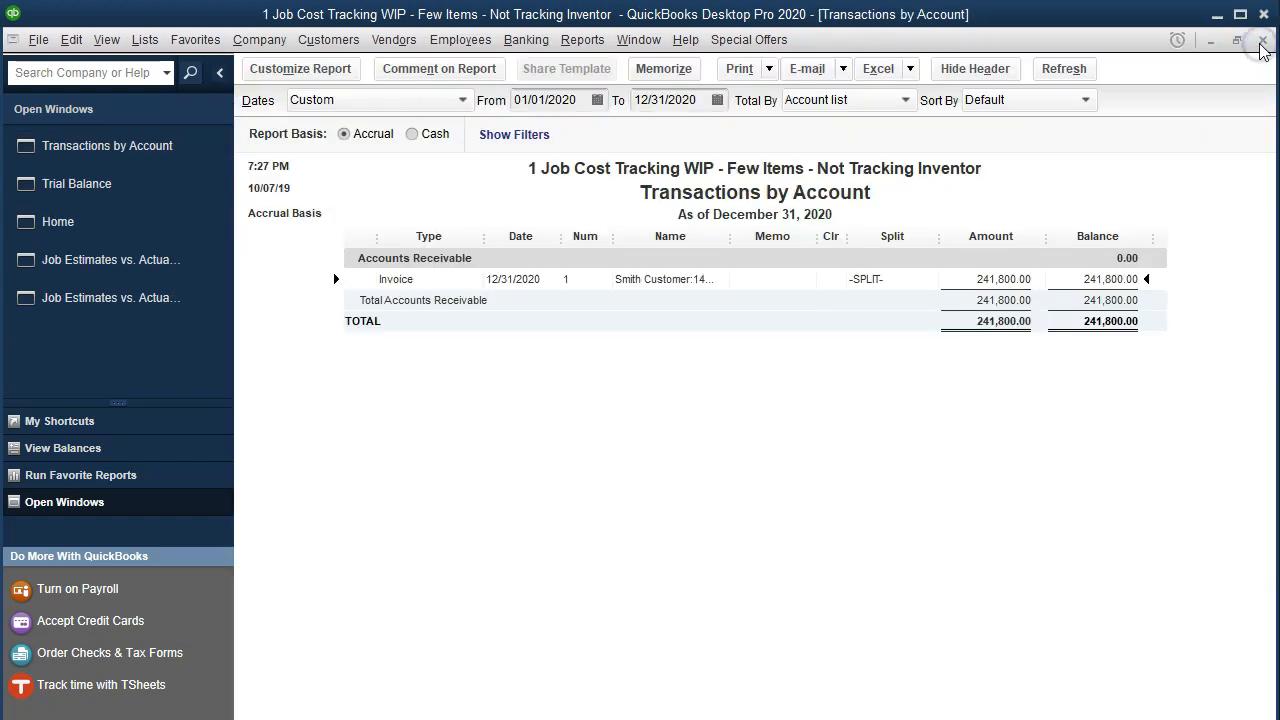
pyautogui.click(1262, 40)
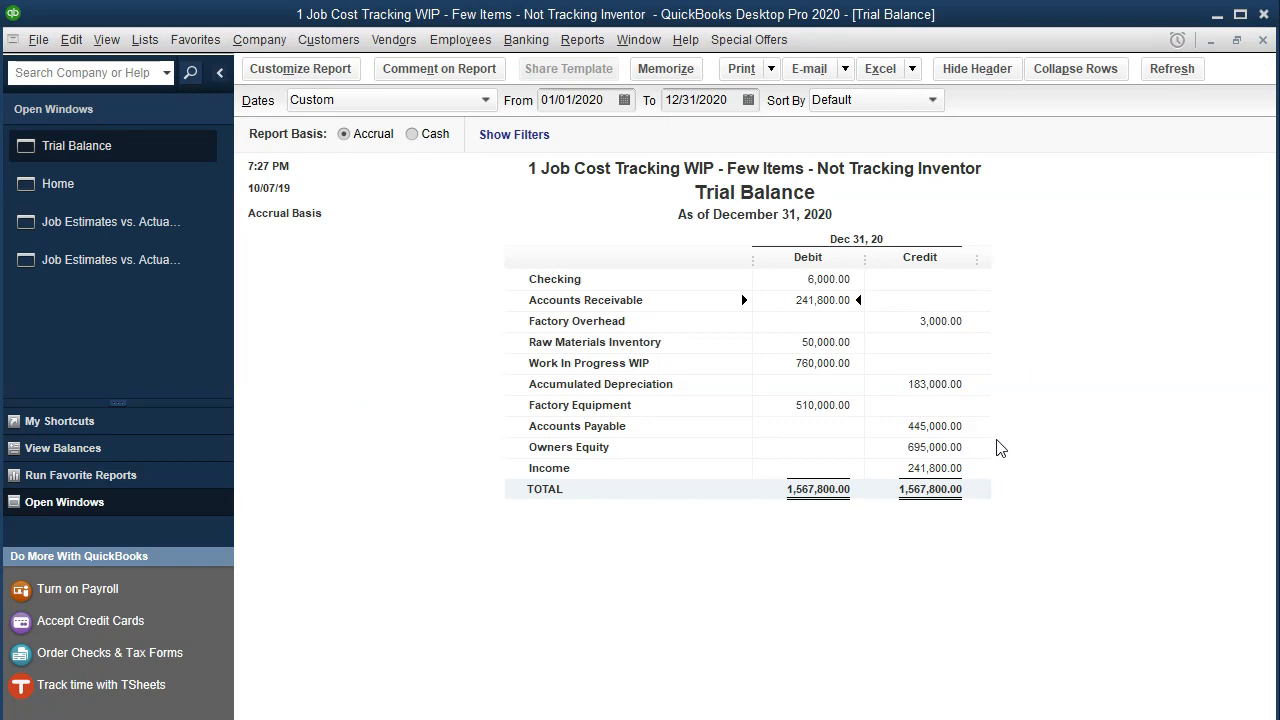
# Trace the Income balance down to the job 14 invoice, return to the Trial Balance and review the Work In Progress WIP balance.
pyautogui.click(935, 467)
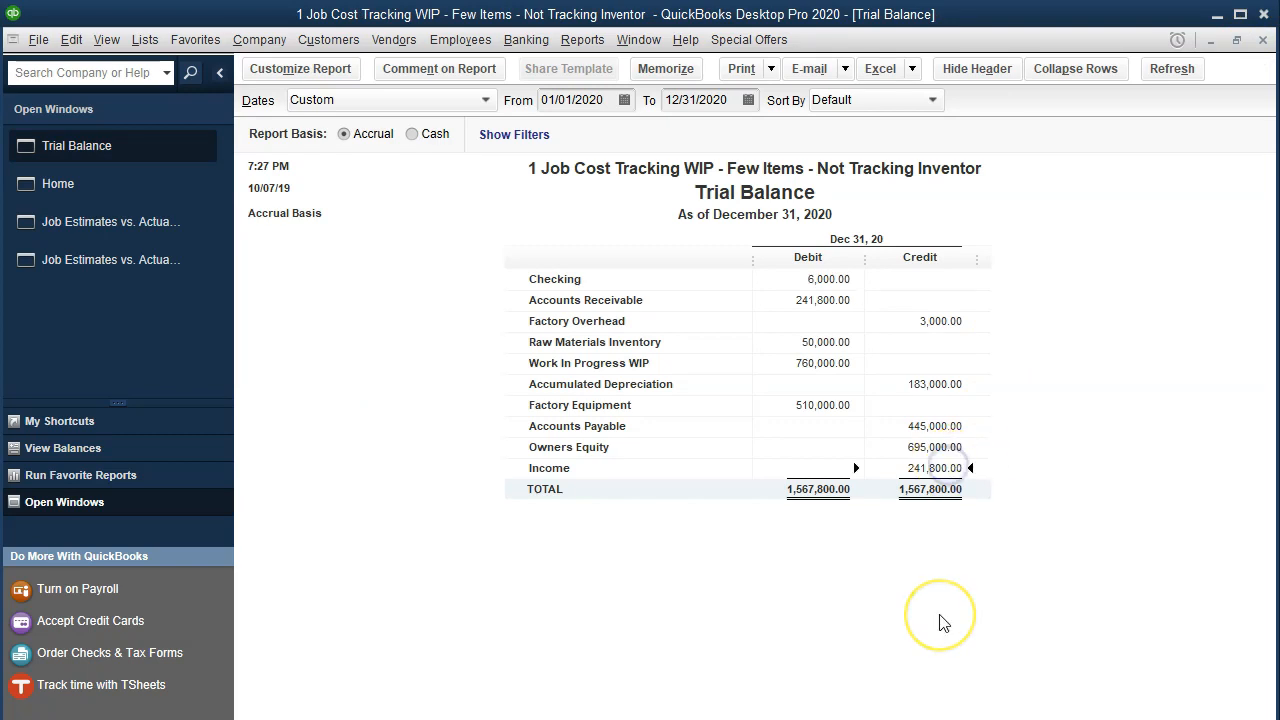
pyautogui.doubleClick(952, 468)
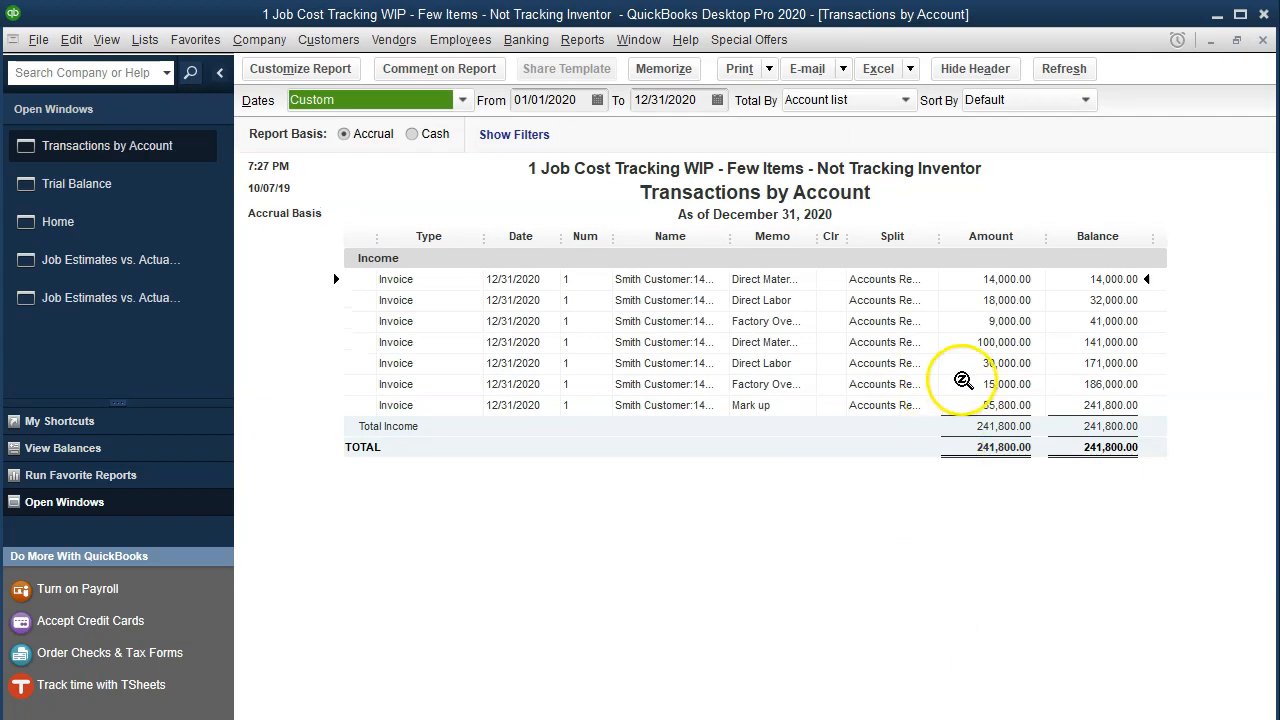
pyautogui.doubleClick(985, 342)
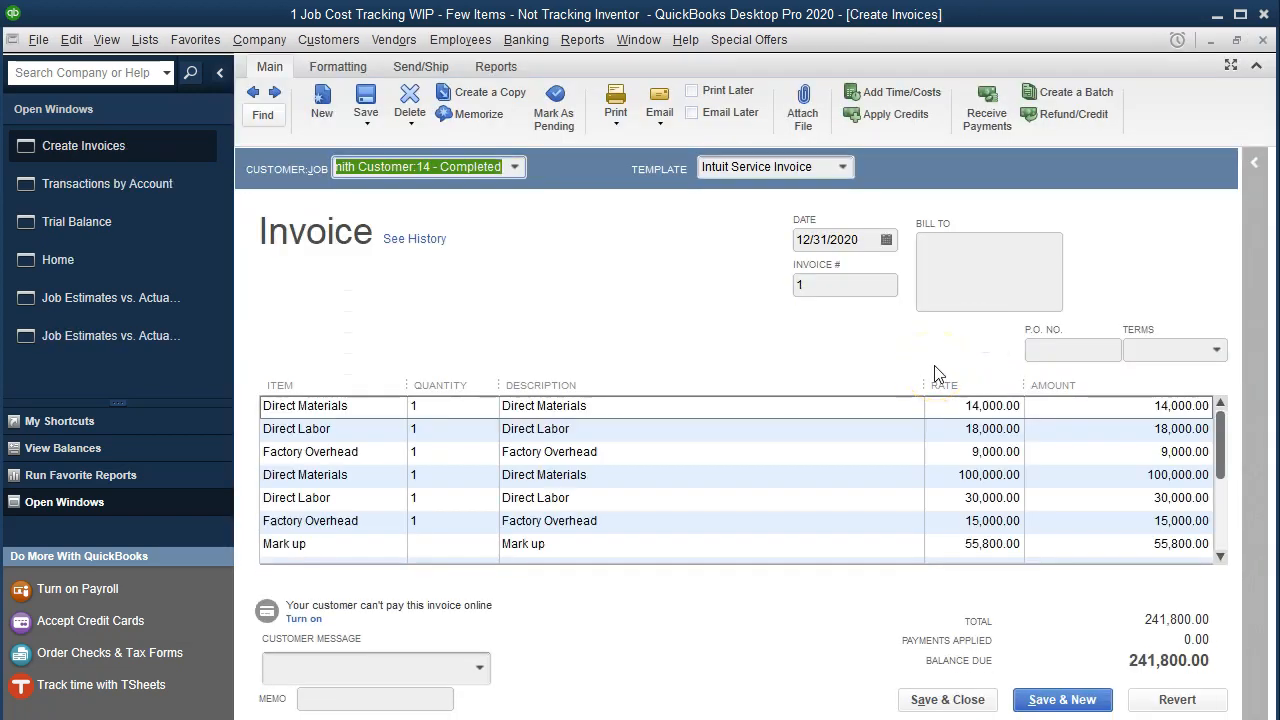
pyautogui.click(1262, 40)
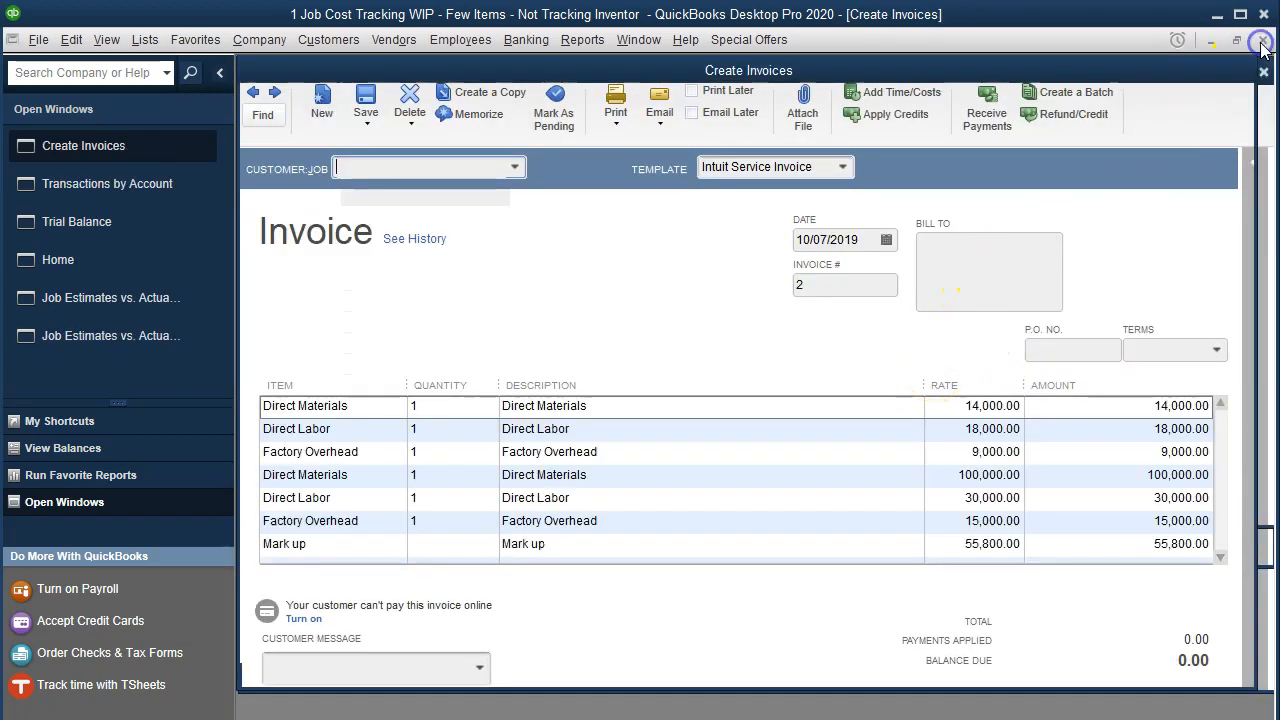
pyautogui.click(1262, 41)
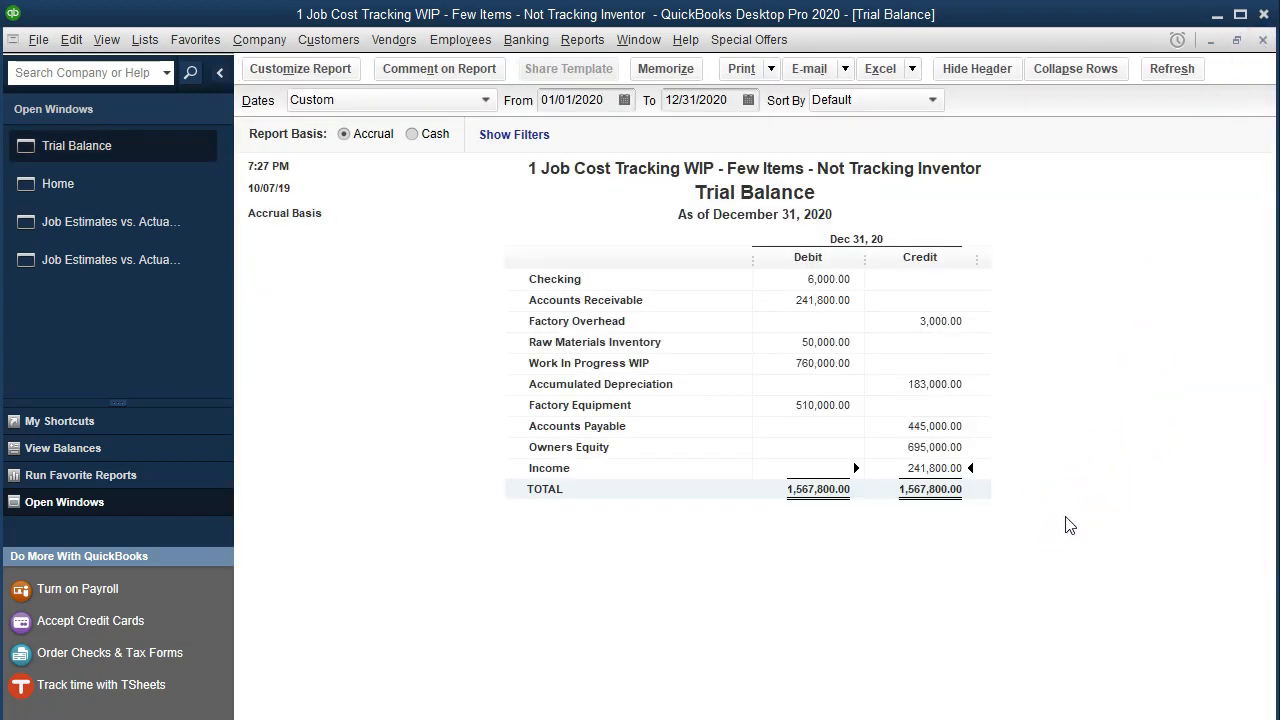
pyautogui.click(822, 363)
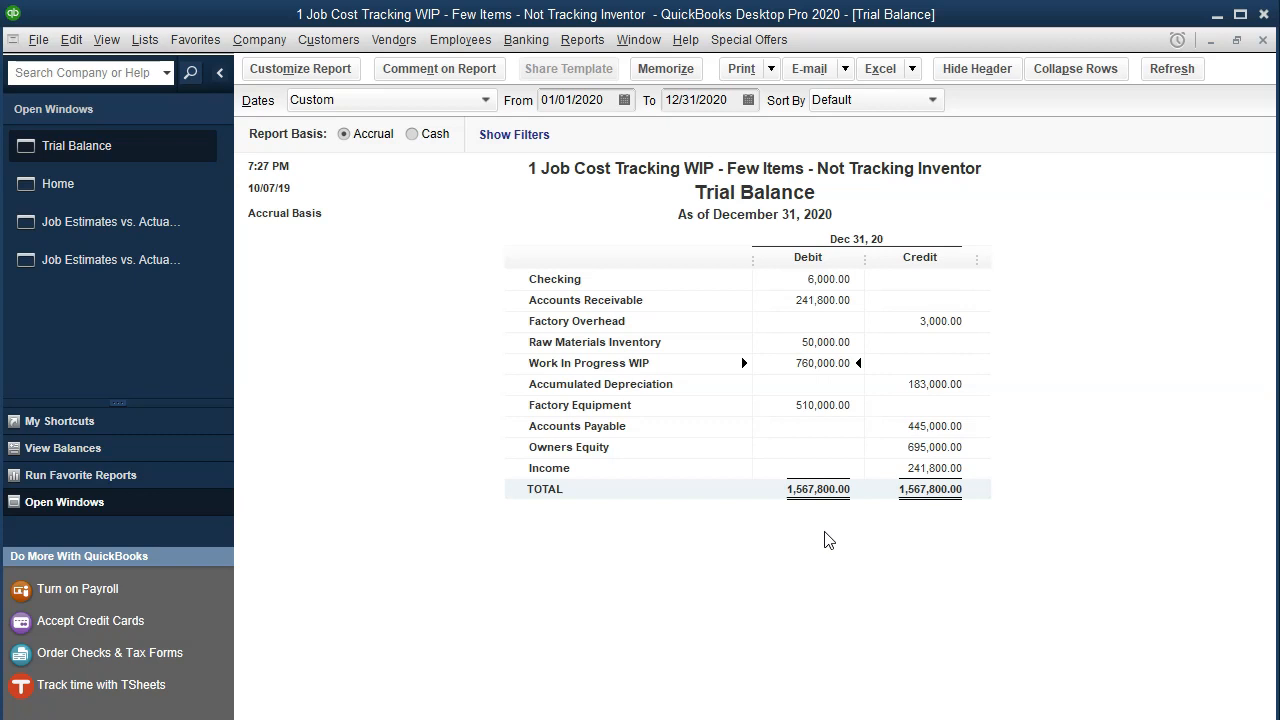
pyautogui.click(121, 238)
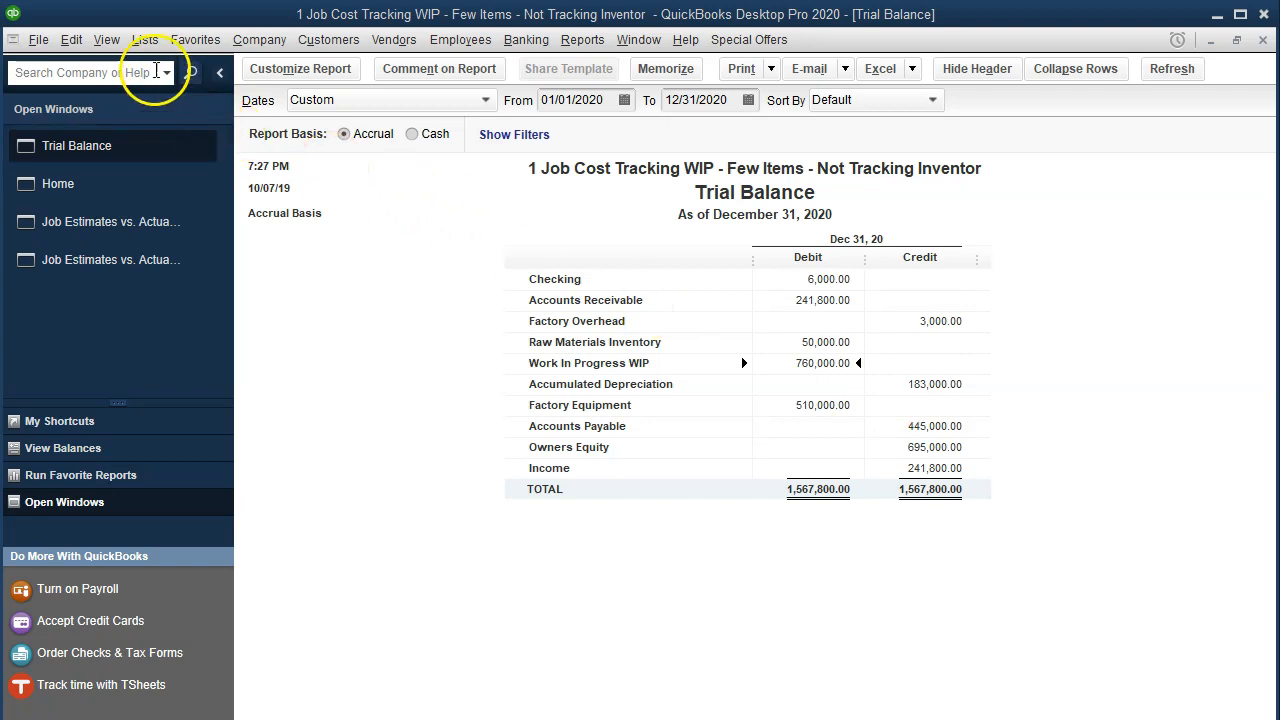
# Start a new Other Charge item in the Item List and name it "Cost of Good Sold Close".
pyautogui.click(145, 40)
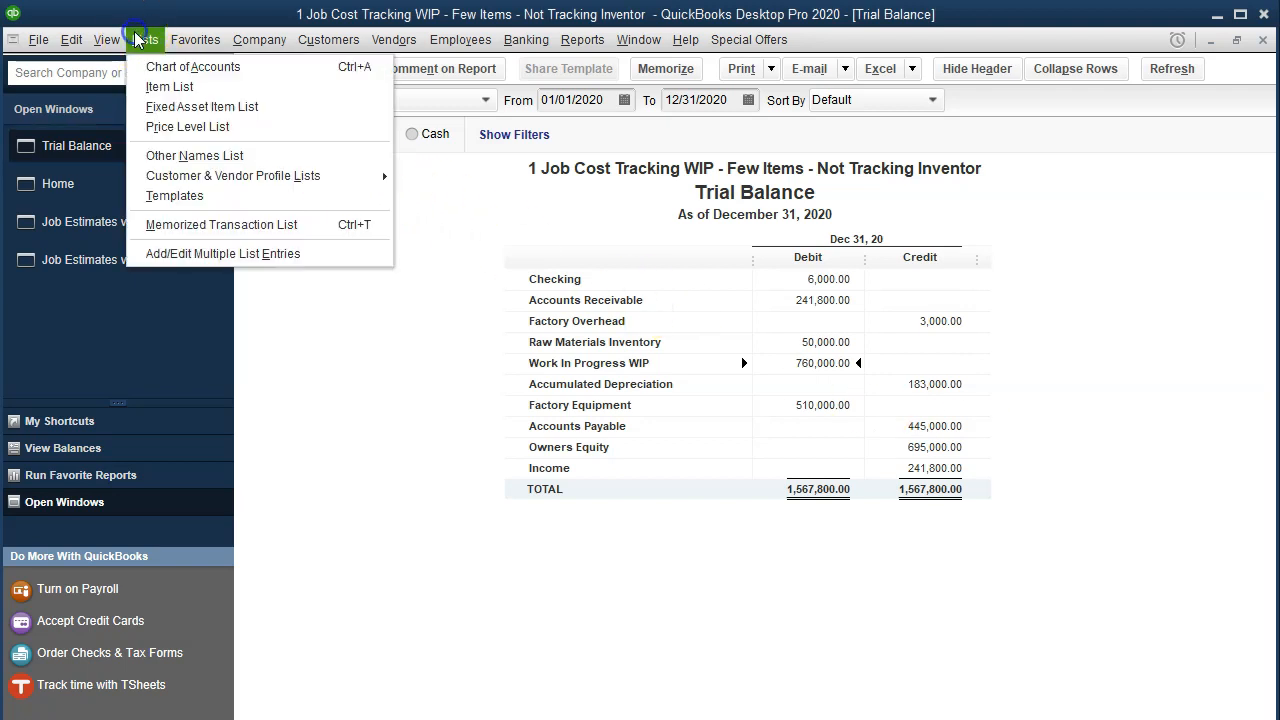
pyautogui.click(175, 87)
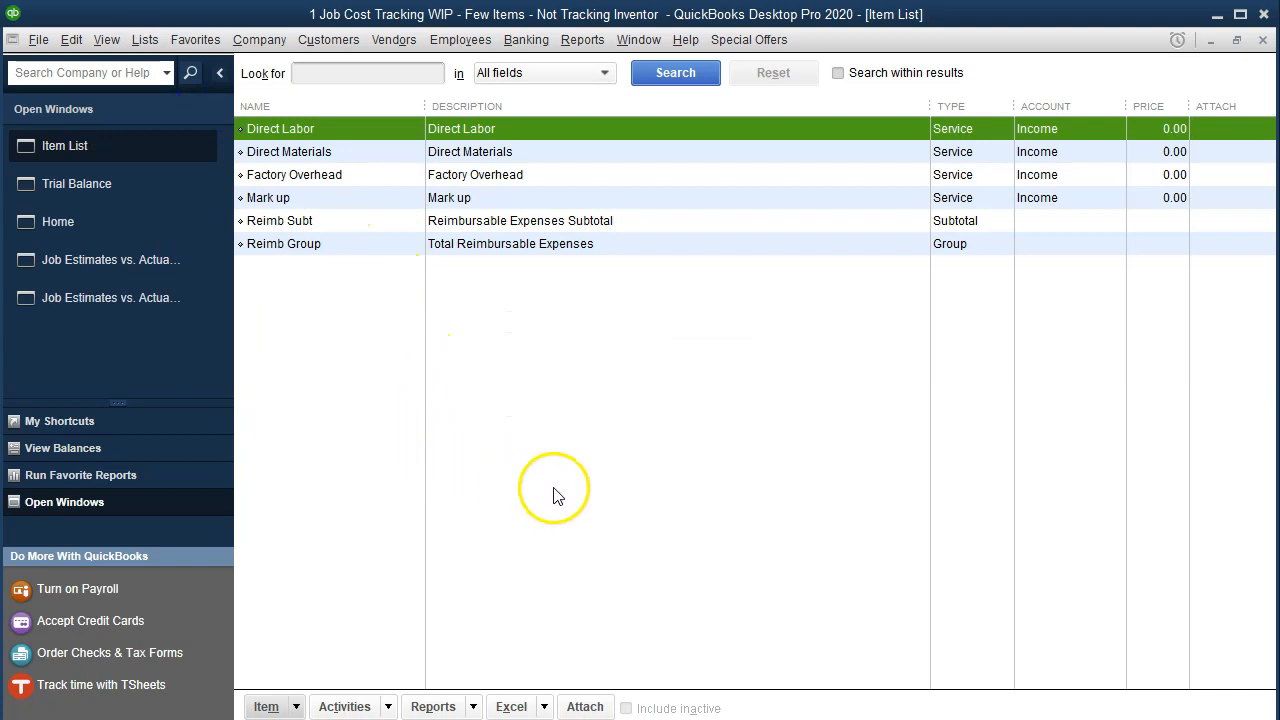
pyautogui.click(299, 707)
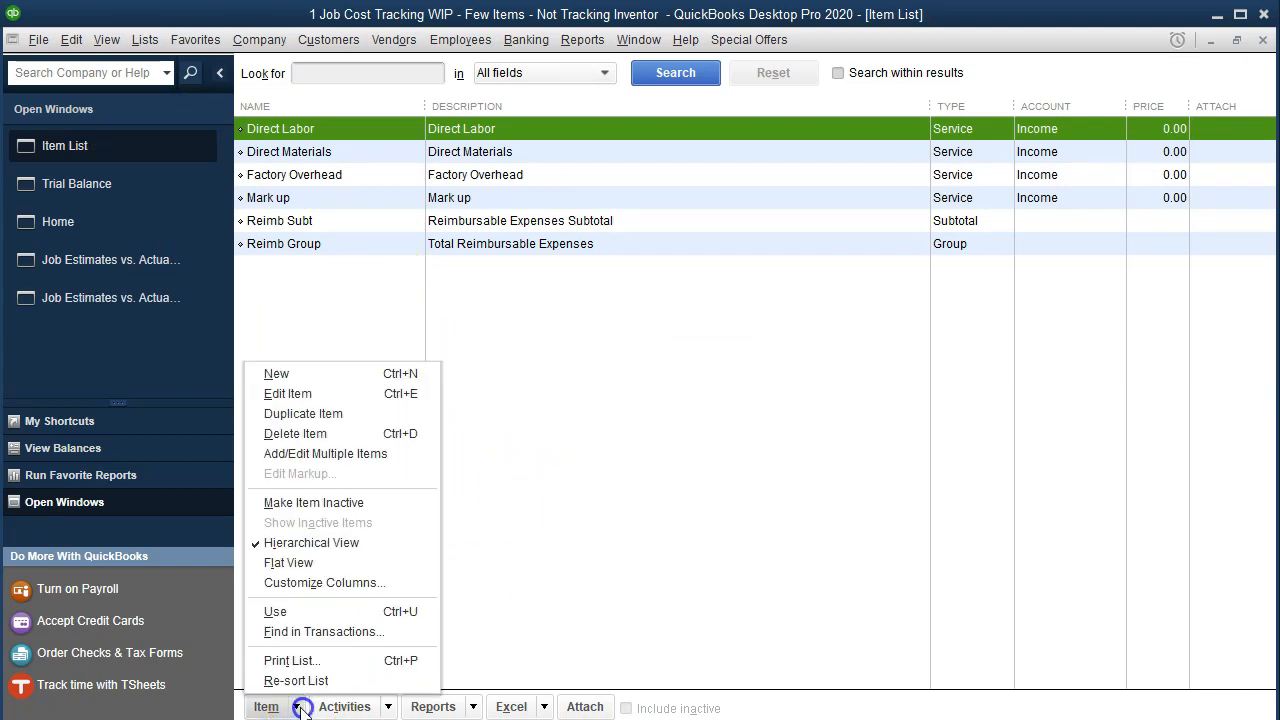
pyautogui.click(332, 378)
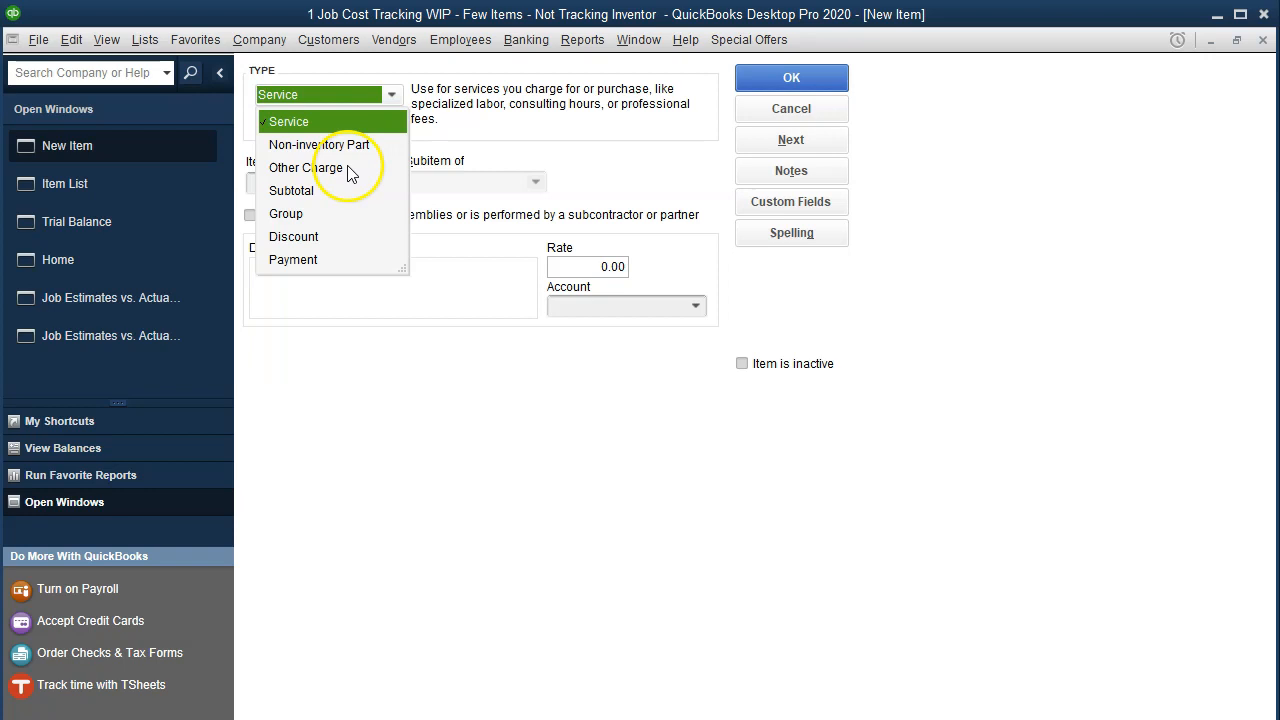
pyautogui.click(345, 168)
pyautogui.click(343, 184)
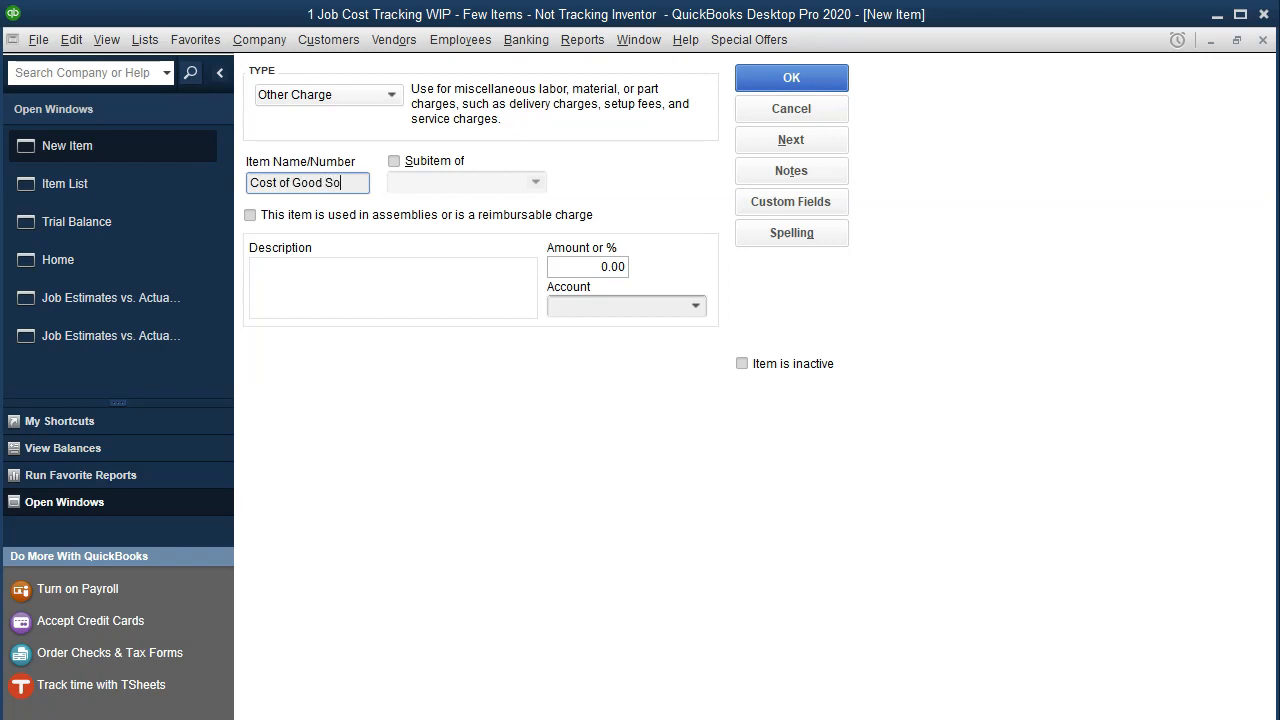
pyautogui.write('Cost of Good Sold Close')
# Copy the new item's name into its description so that it reads "Cost of Good Sold Close".
pyautogui.hotkey('shift', 'Left')
pyautogui.hotkey('shift', 'Left')
pyautogui.hotkey('shift', 'Left')
pyautogui.hotkey('shift', 'Left')
pyautogui.hotkey('shift', 'Left')
pyautogui.hotkey('shift', 'Left')
pyautogui.hotkey('shift', 'Left')
pyautogui.hotkey('shift', 'Left')
pyautogui.hotkey('shift', 'Left')
pyautogui.hotkey('shift', 'Left')
pyautogui.hotkey('shift', 'Left')
pyautogui.hotkey('shift', 'Left')
pyautogui.hotkey('shift', 'Left')
pyautogui.hotkey('shift', 'Left')
pyautogui.hotkey('shift', 'Left')
pyautogui.hotkey('shift', 'Left')
pyautogui.hotkey('shift', 'Left')
pyautogui.hotkey('shift', 'Left')
pyautogui.hotkey('shift', 'Left')
pyautogui.hotkey('shift', 'Left')
pyautogui.hotkey('ctrl', 'c')
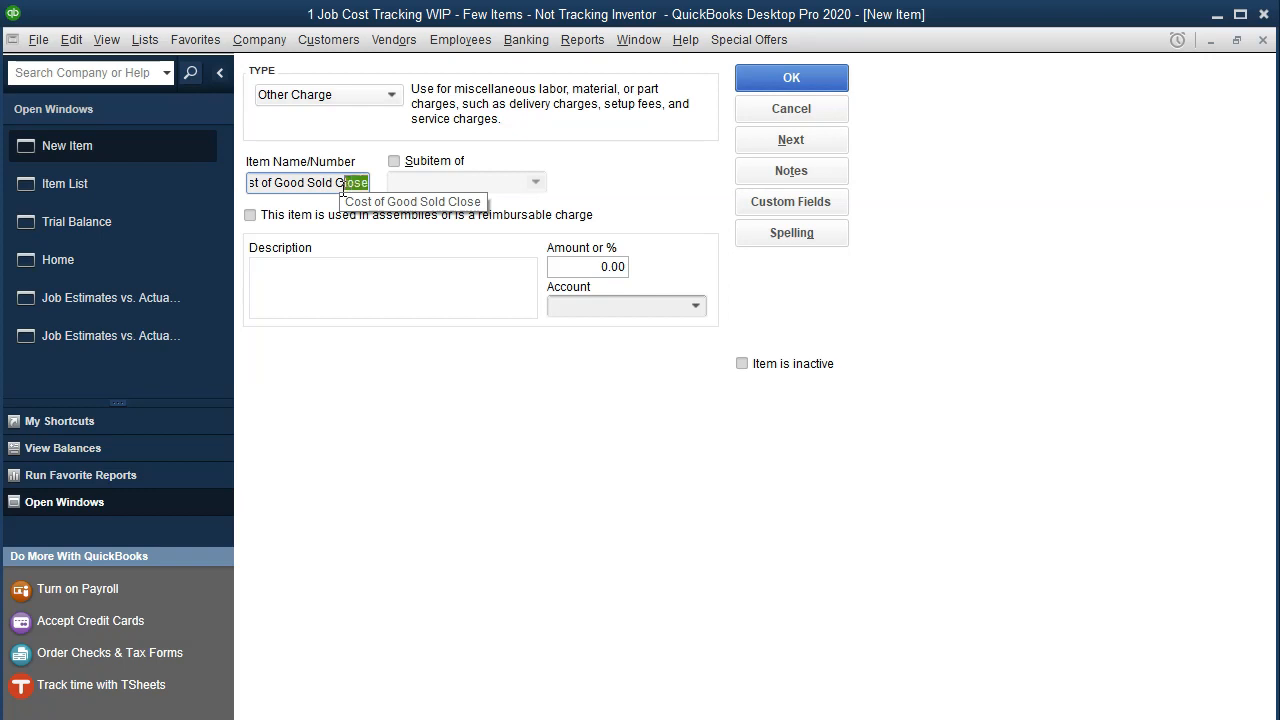
pyautogui.click(340, 280)
pyautogui.hotkey('ctrl', 'v')
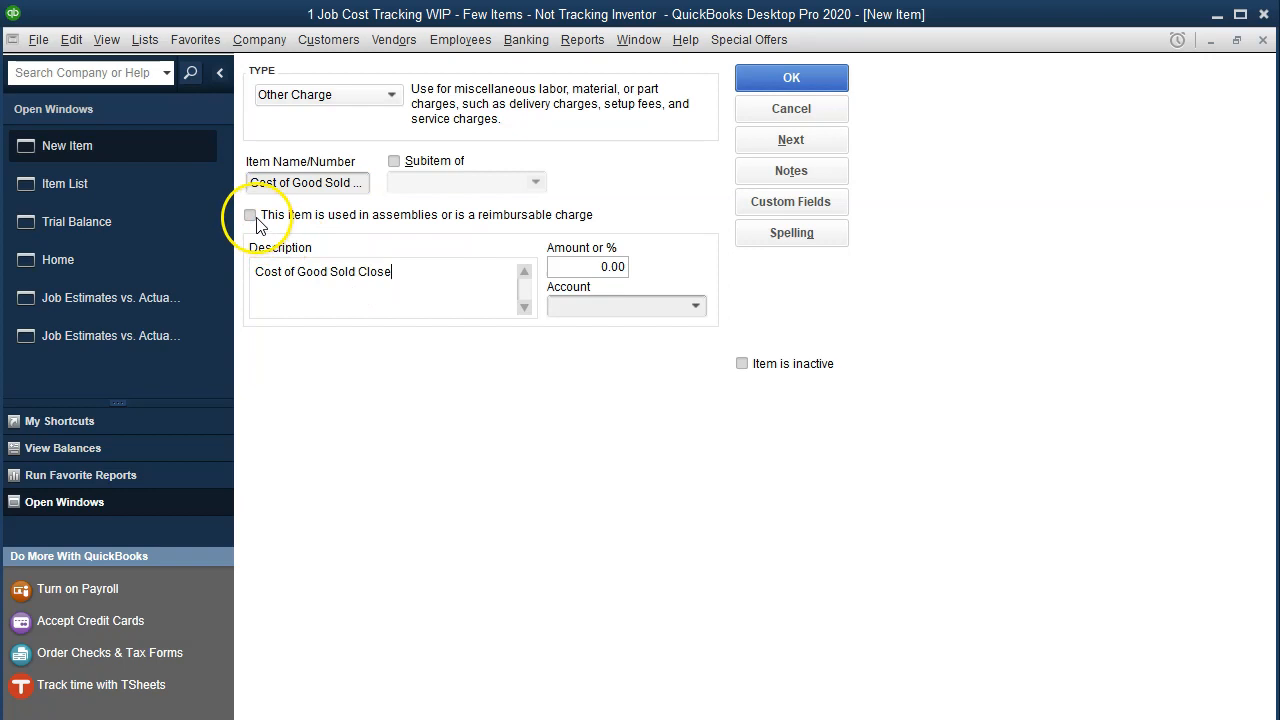
# Mark the item as a reimbursable charge and create a Cost of Goods Sold type account named "Cost of Goods Sole" as its expense account.
pyautogui.click(256, 219)
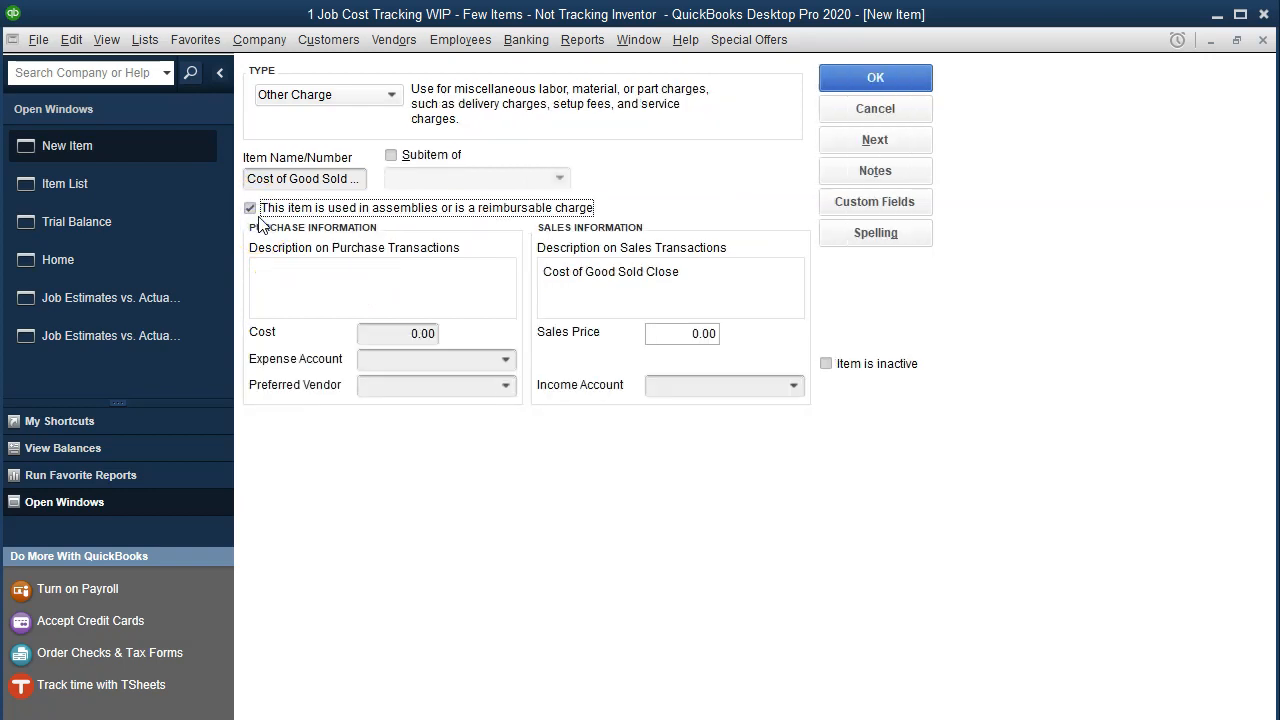
pyautogui.click(506, 358)
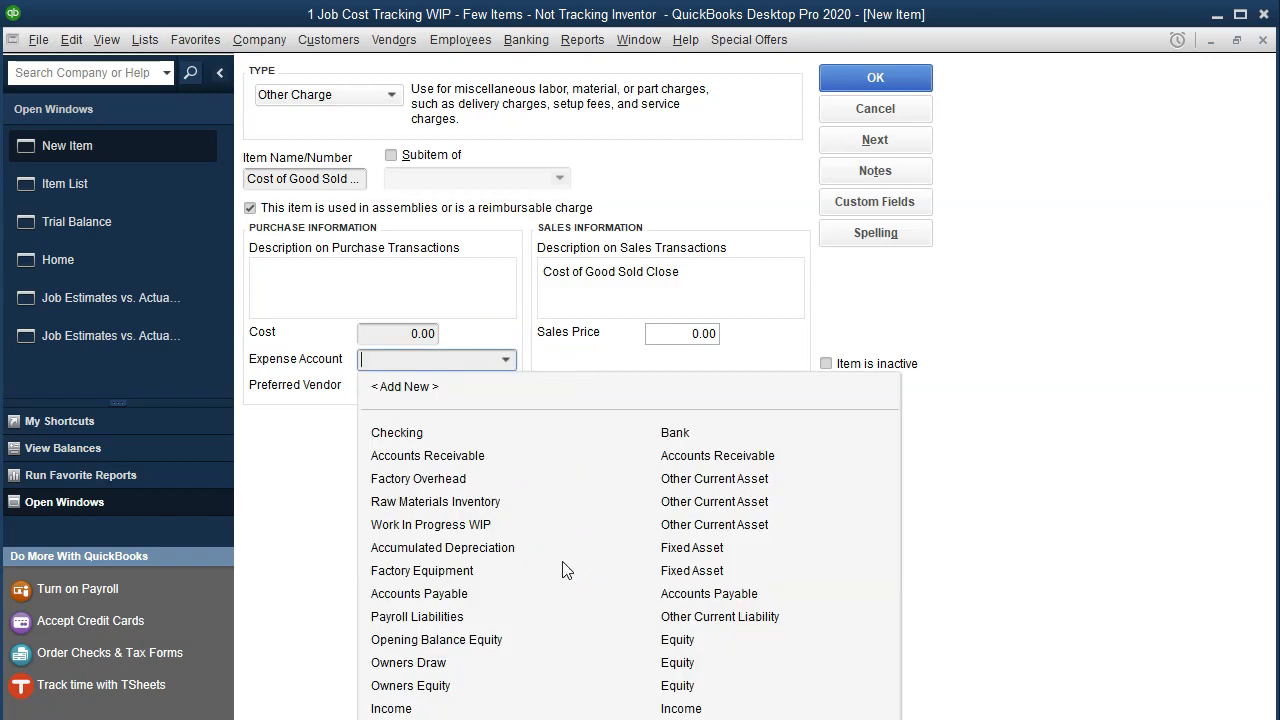
pyautogui.click(394, 362)
pyautogui.write('Cost of Good s Sole')
pyautogui.press('Tab')
pyautogui.click(578, 158)
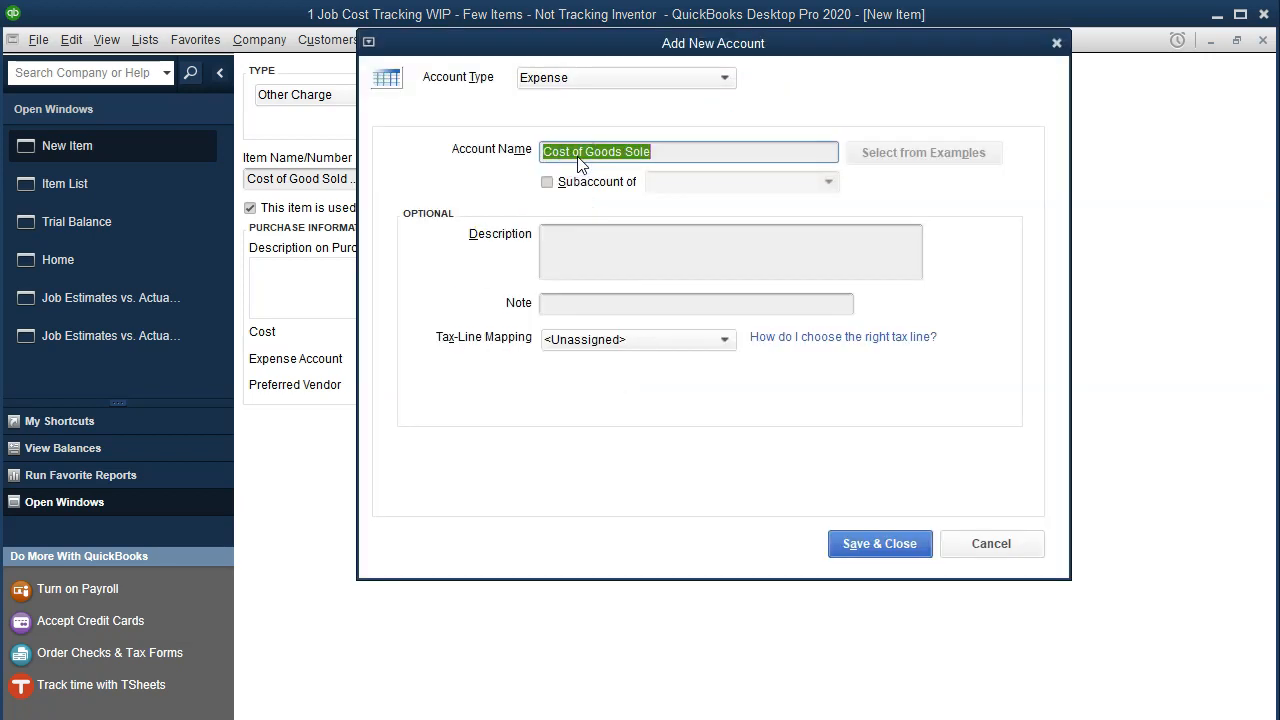
pyautogui.click(688, 82)
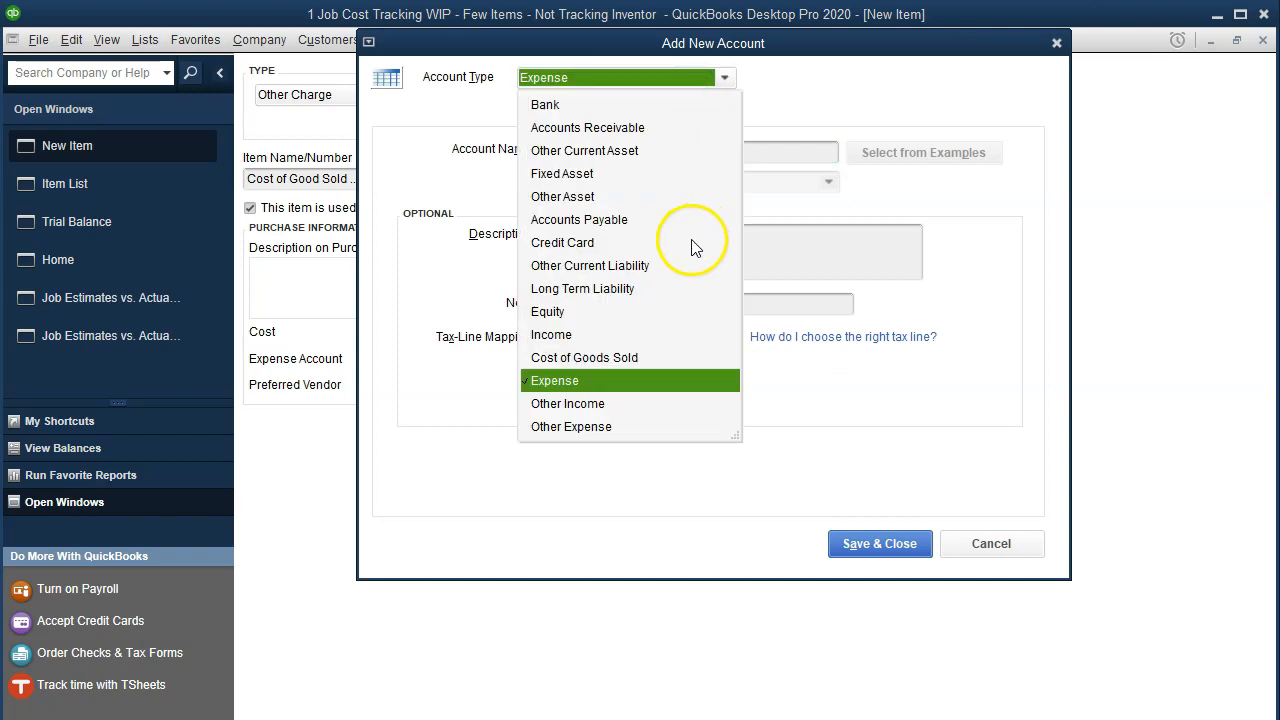
pyautogui.click(638, 357)
pyautogui.click(900, 543)
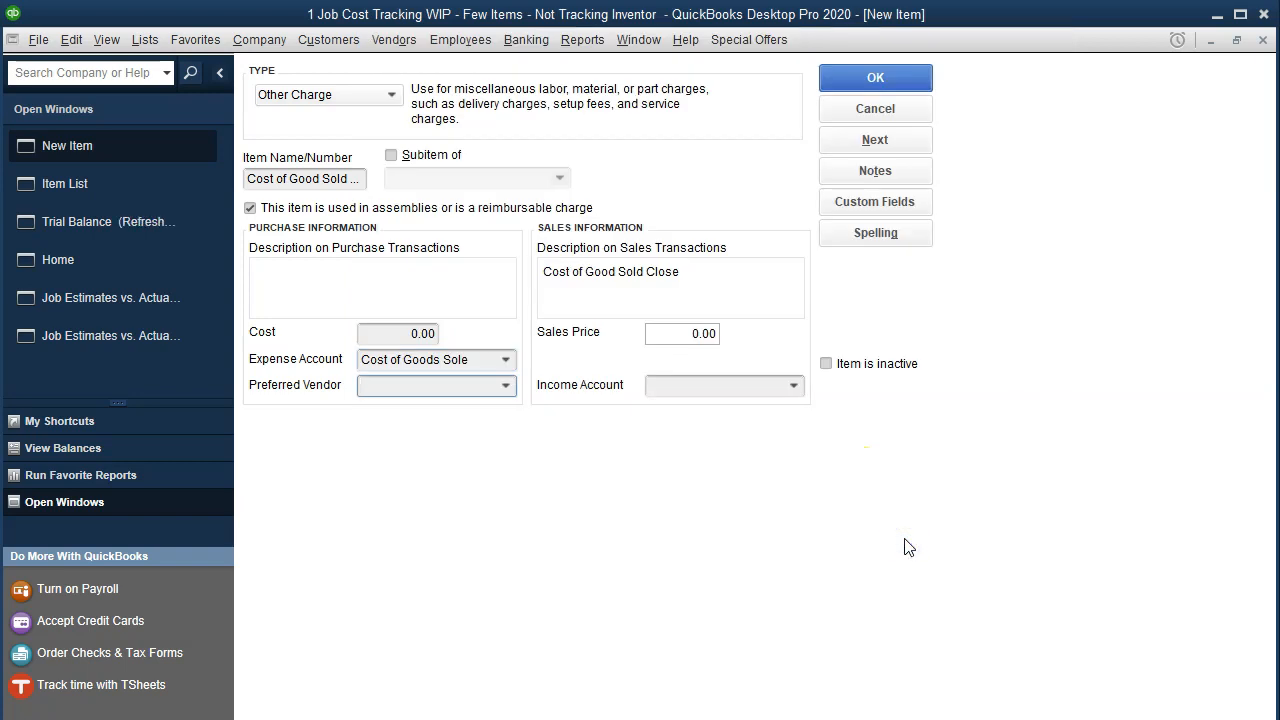
# Set the Cost of Good Sold Close item's income account to Cost of Goods Sole and save the item.
pyautogui.click(793, 385)
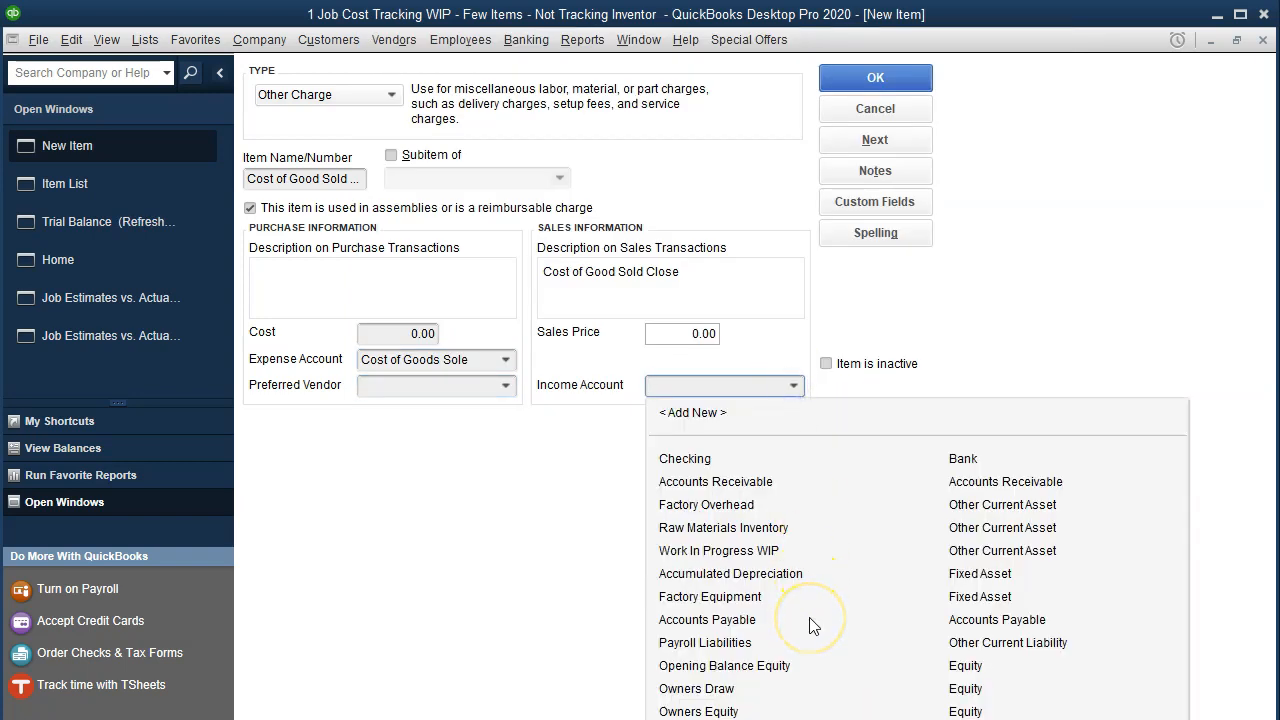
pyautogui.click(740, 719)
pyautogui.click(507, 582)
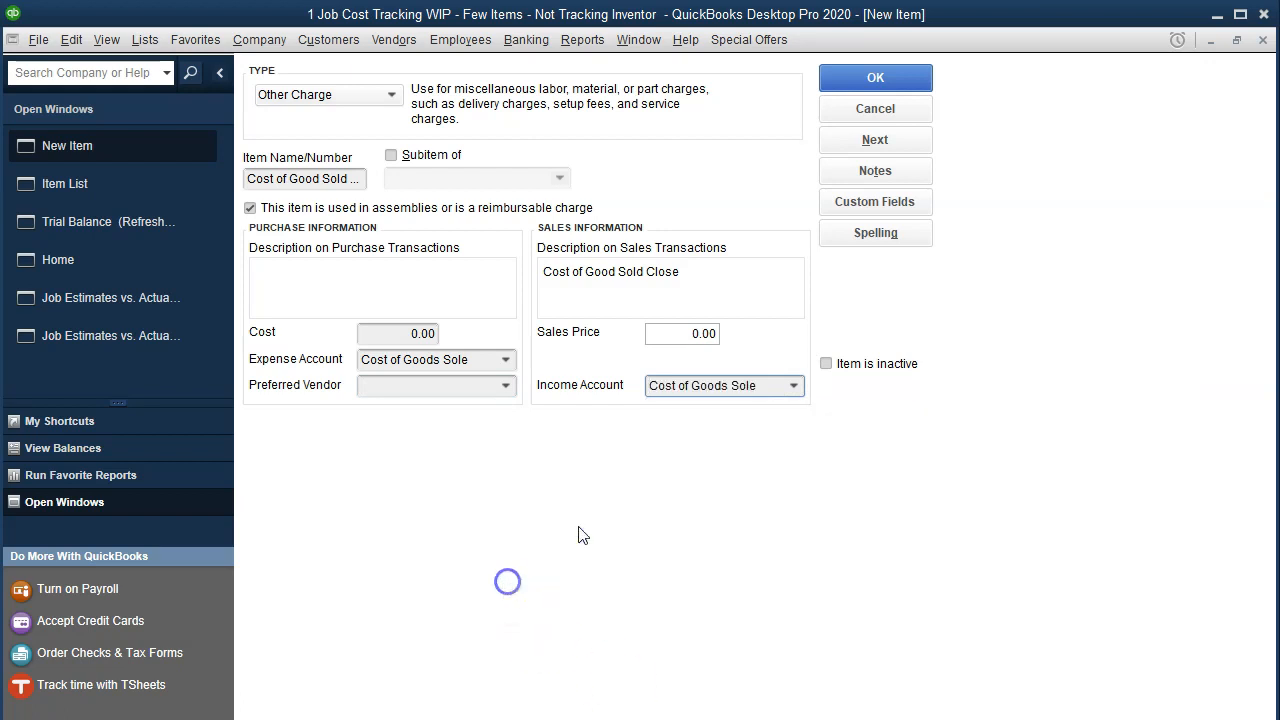
pyautogui.click(851, 77)
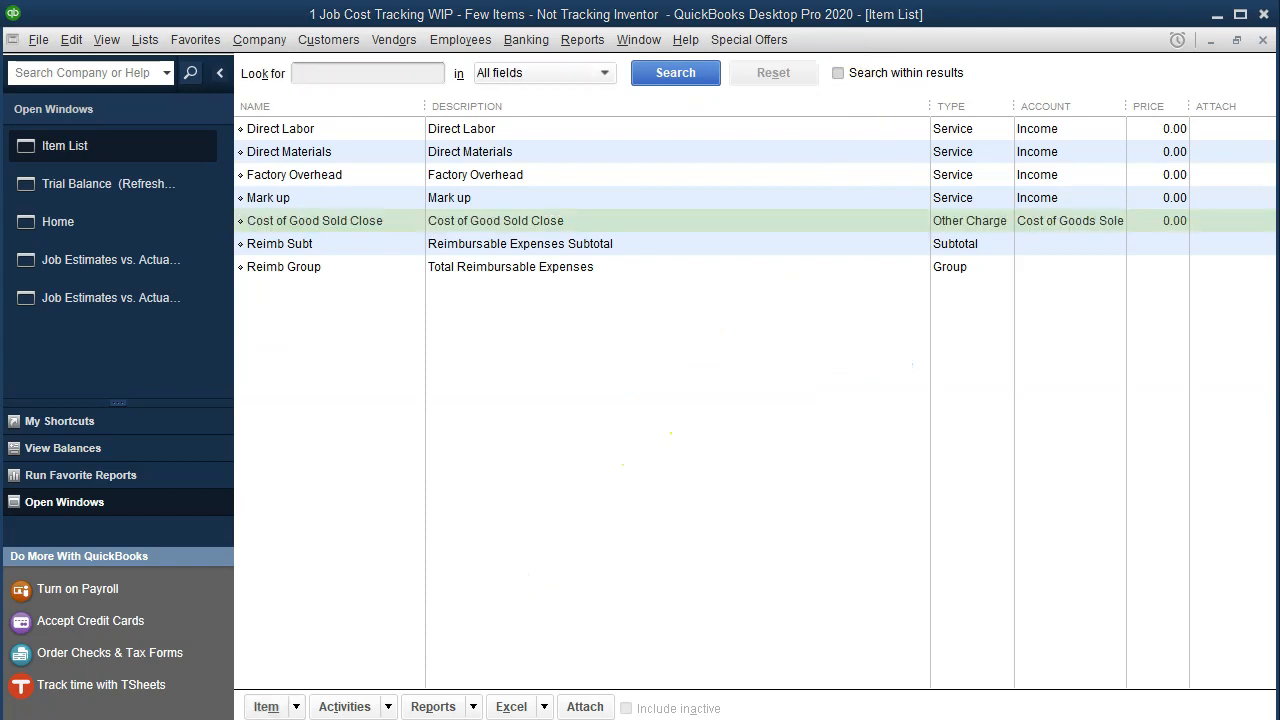
# Start another Other Charge item named "WIP Close" and mark it as used in assemblies or a reimbursable charge.
pyautogui.click(282, 706)
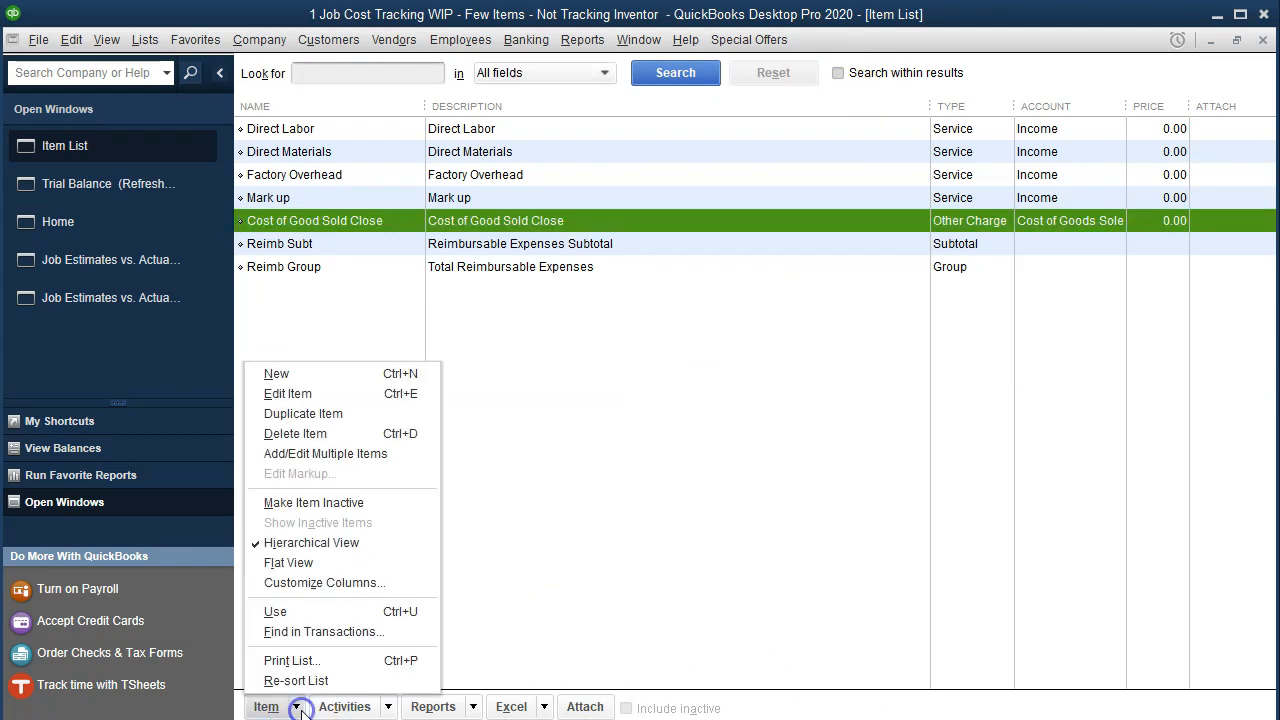
pyautogui.click(330, 378)
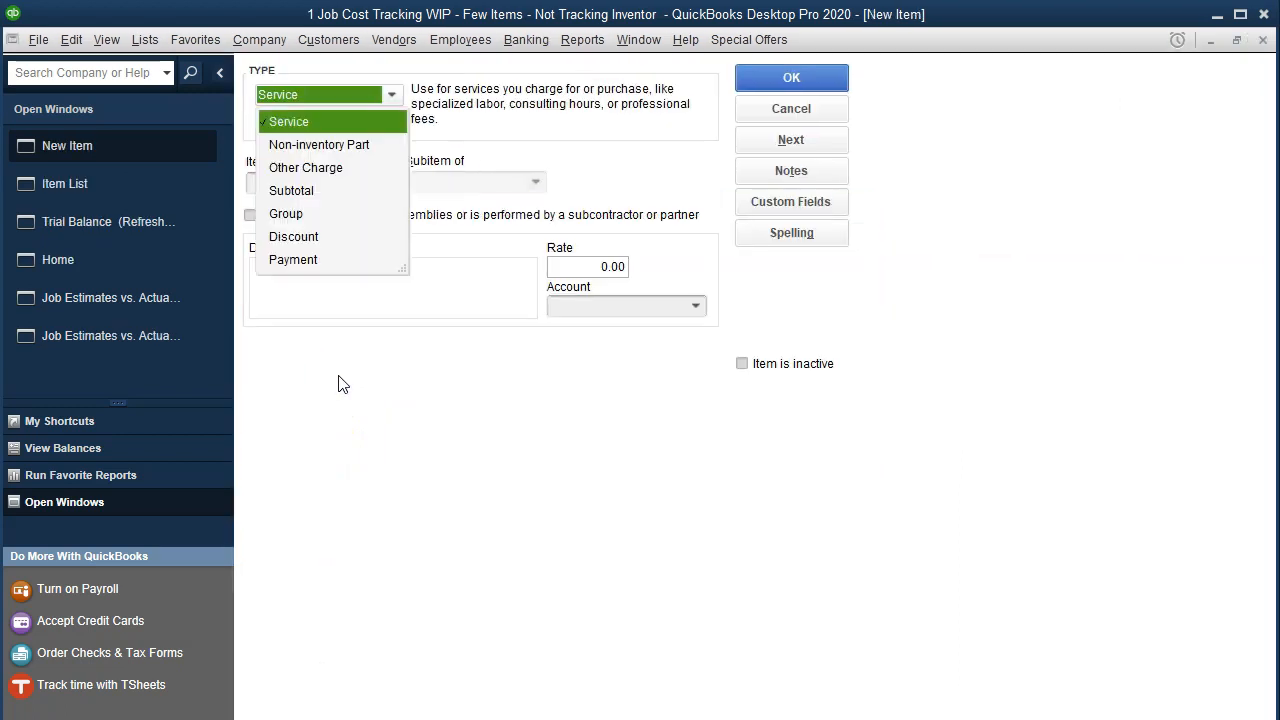
pyautogui.click(333, 167)
pyautogui.click(326, 184)
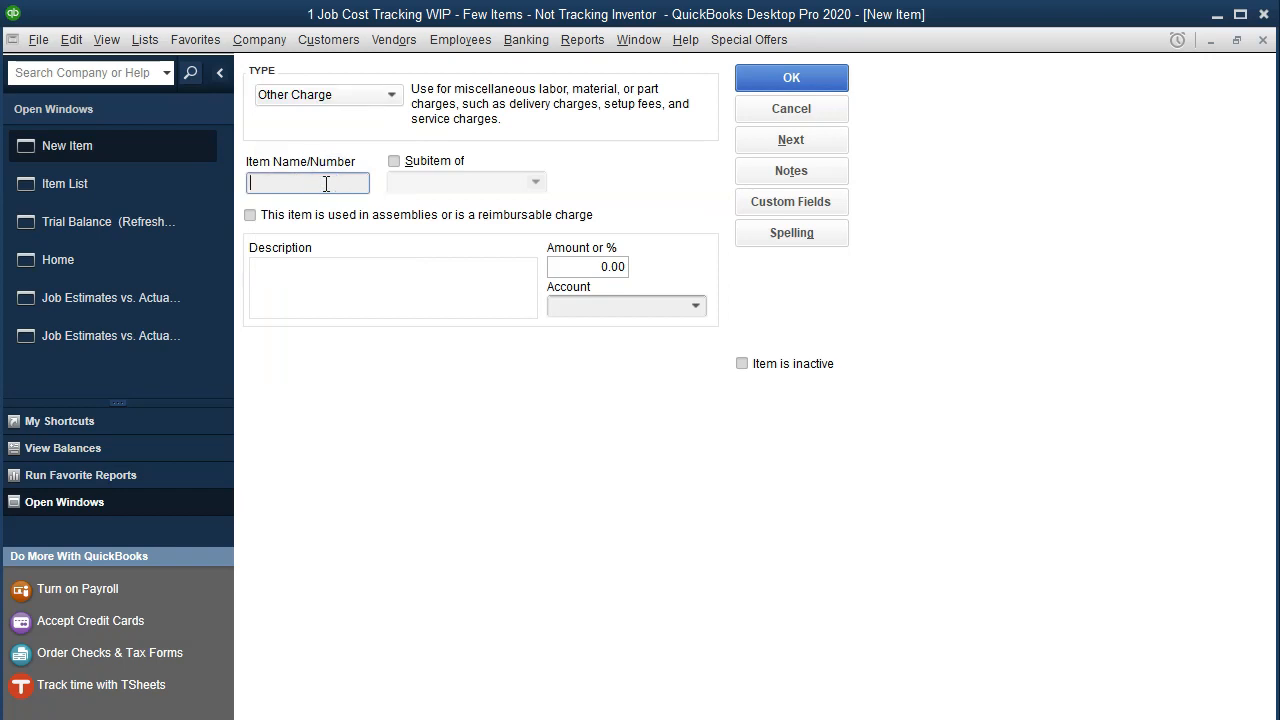
pyautogui.write('WIP Close')
pyautogui.click(251, 215)
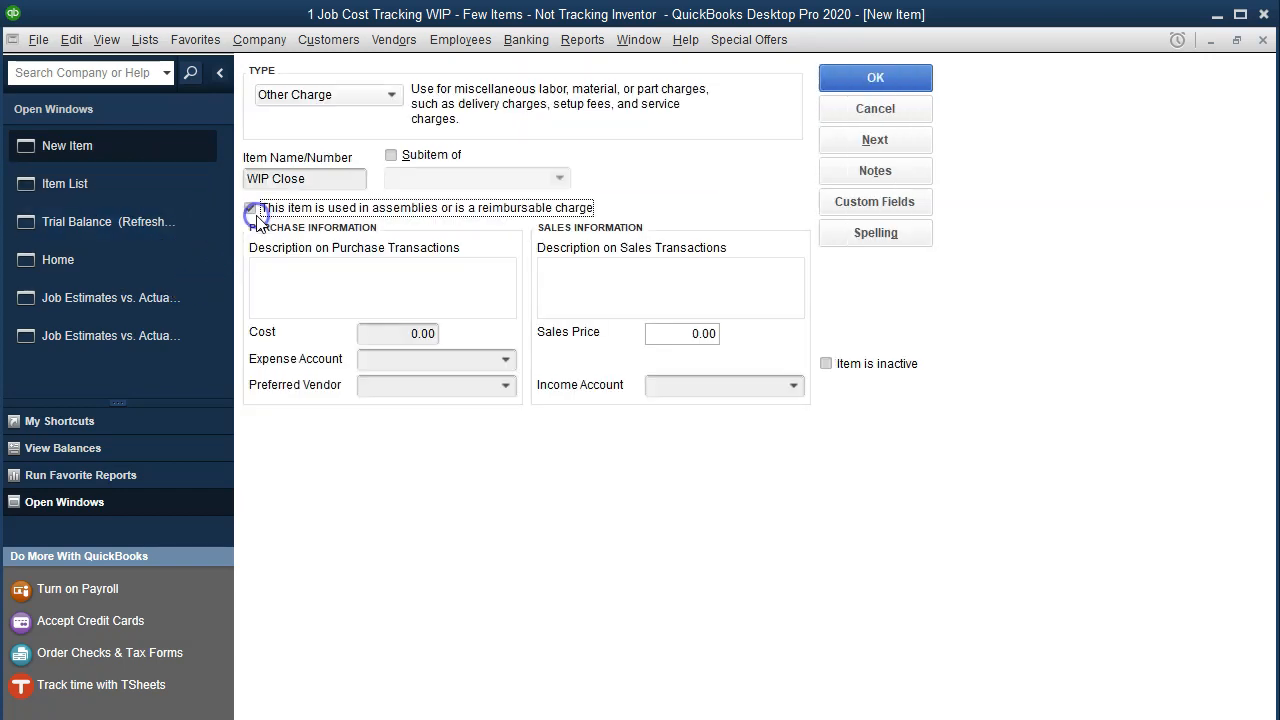
# Set WIP Close's expense account to Work In Progress WIP and its income account to Cost of Goods Sole, then save the item.
pyautogui.click(506, 361)
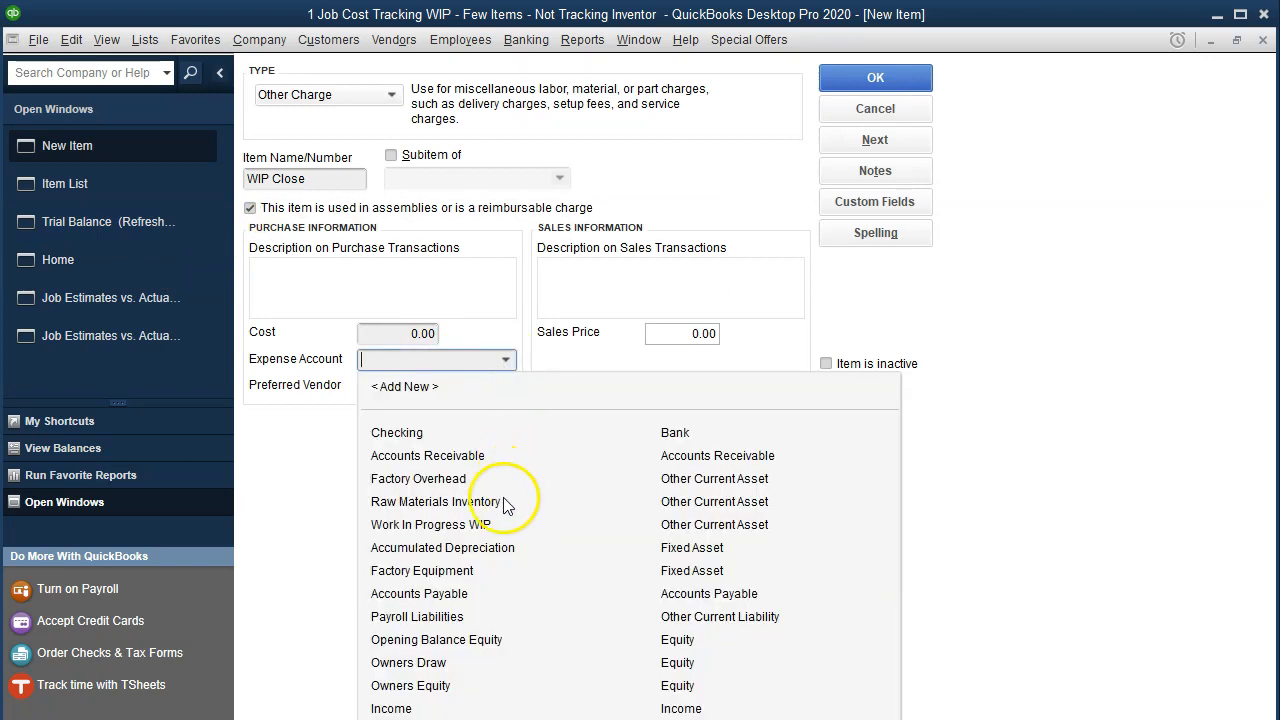
pyautogui.click(432, 525)
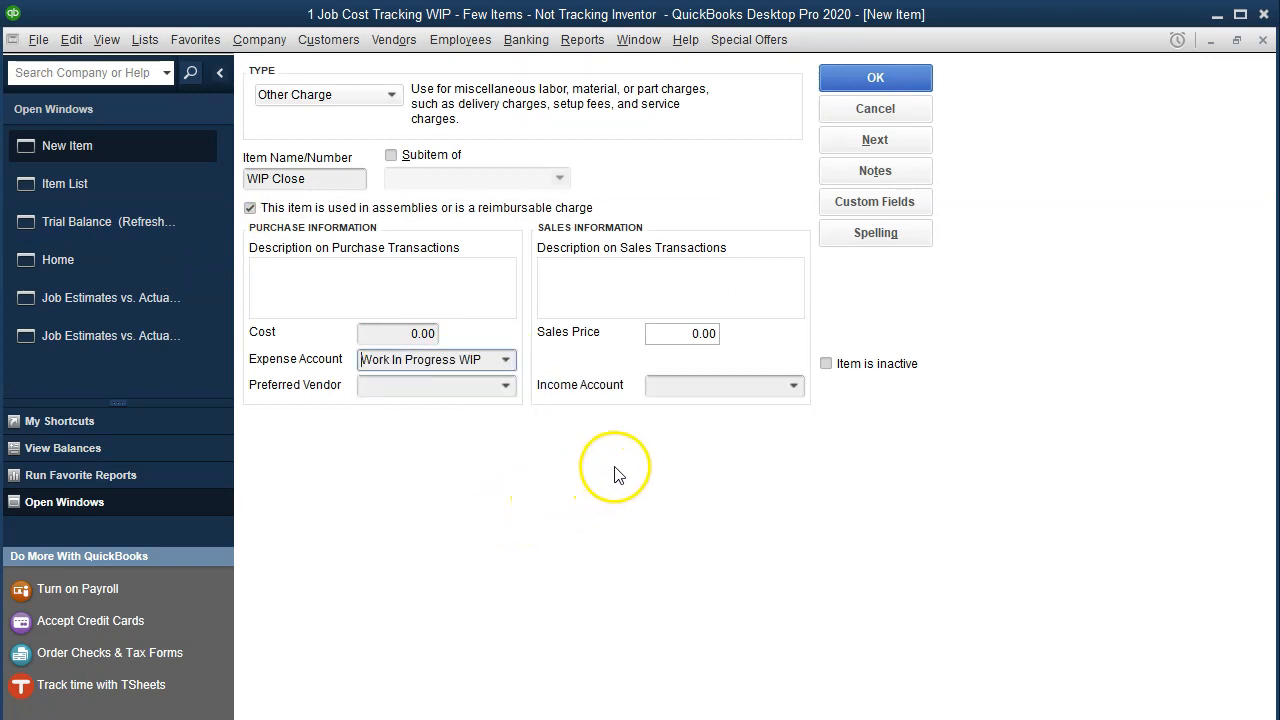
pyautogui.click(792, 388)
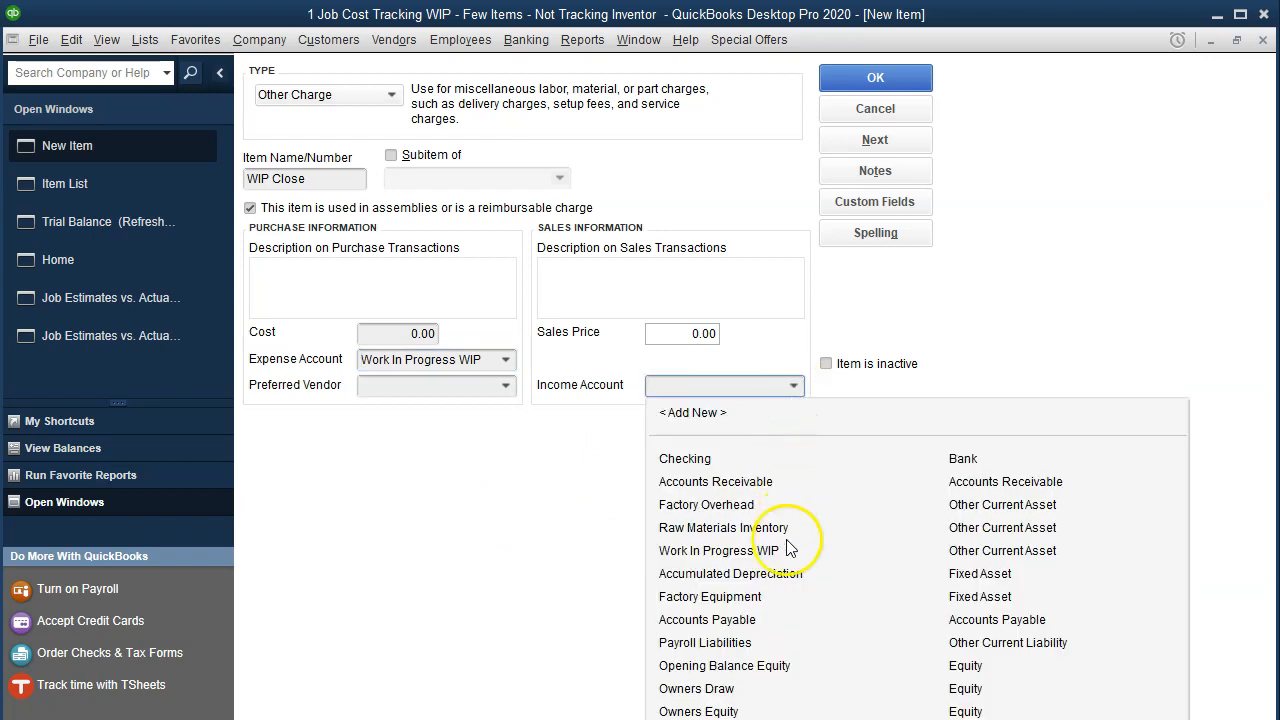
pyautogui.click(742, 718)
pyautogui.click(620, 515)
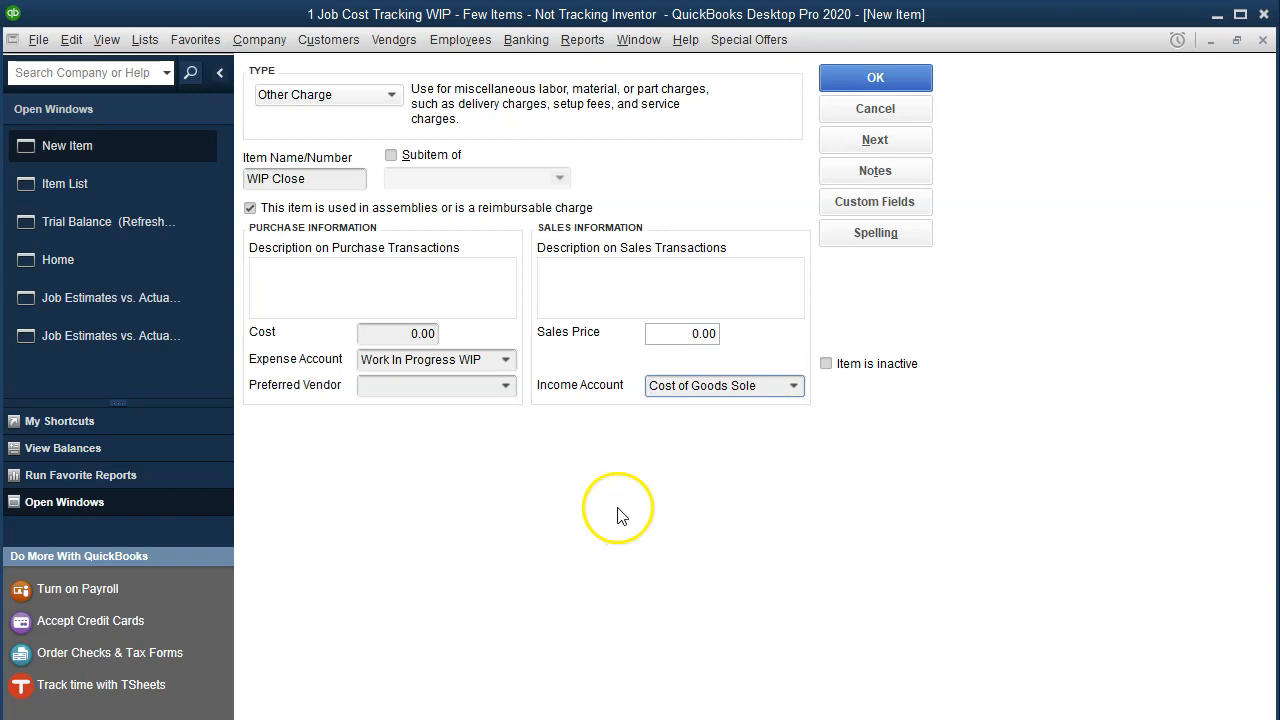
pyautogui.click(582, 531)
pyautogui.click(836, 88)
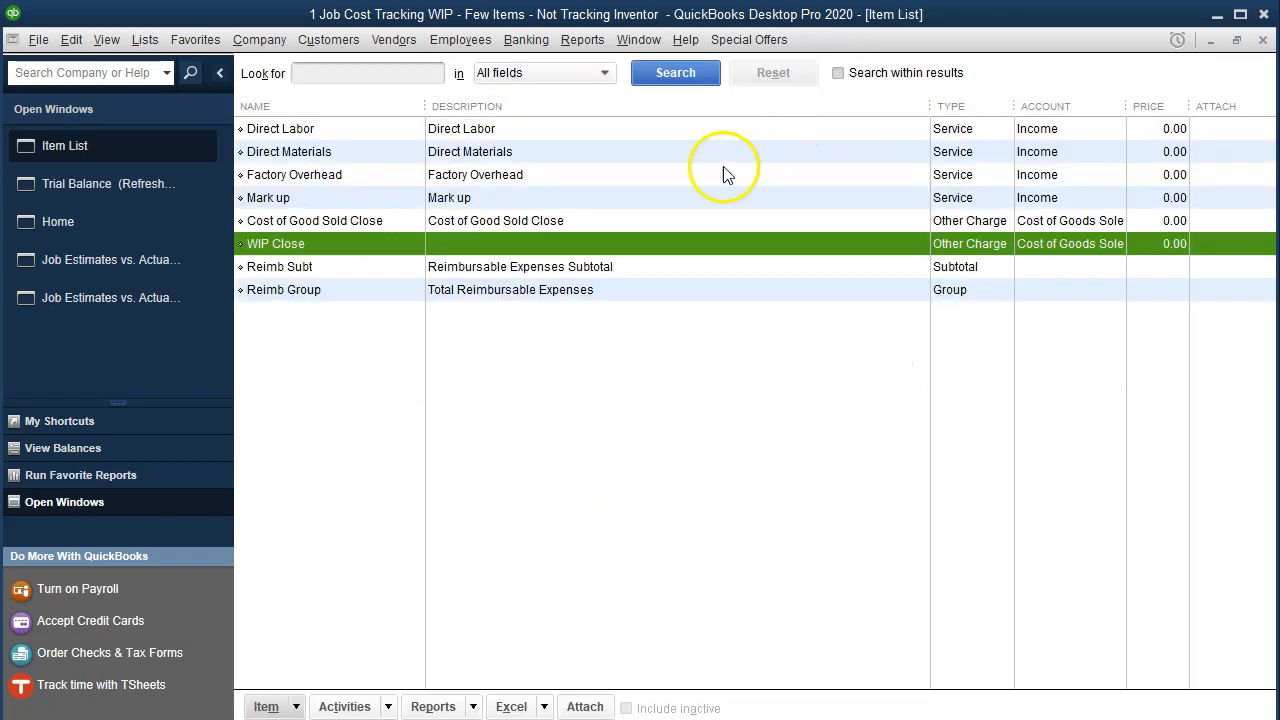
# Start a new check from the Home page and date it 01/31/2020.
pyautogui.click(91, 229)
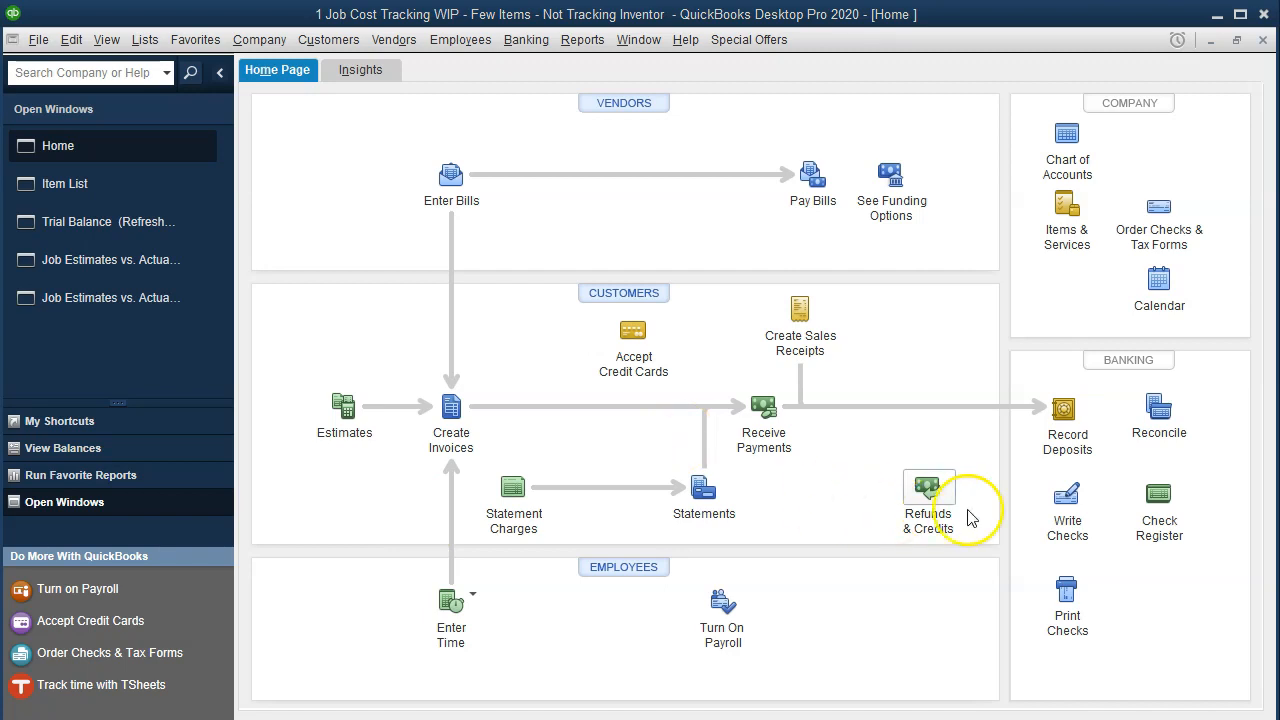
pyautogui.click(1062, 503)
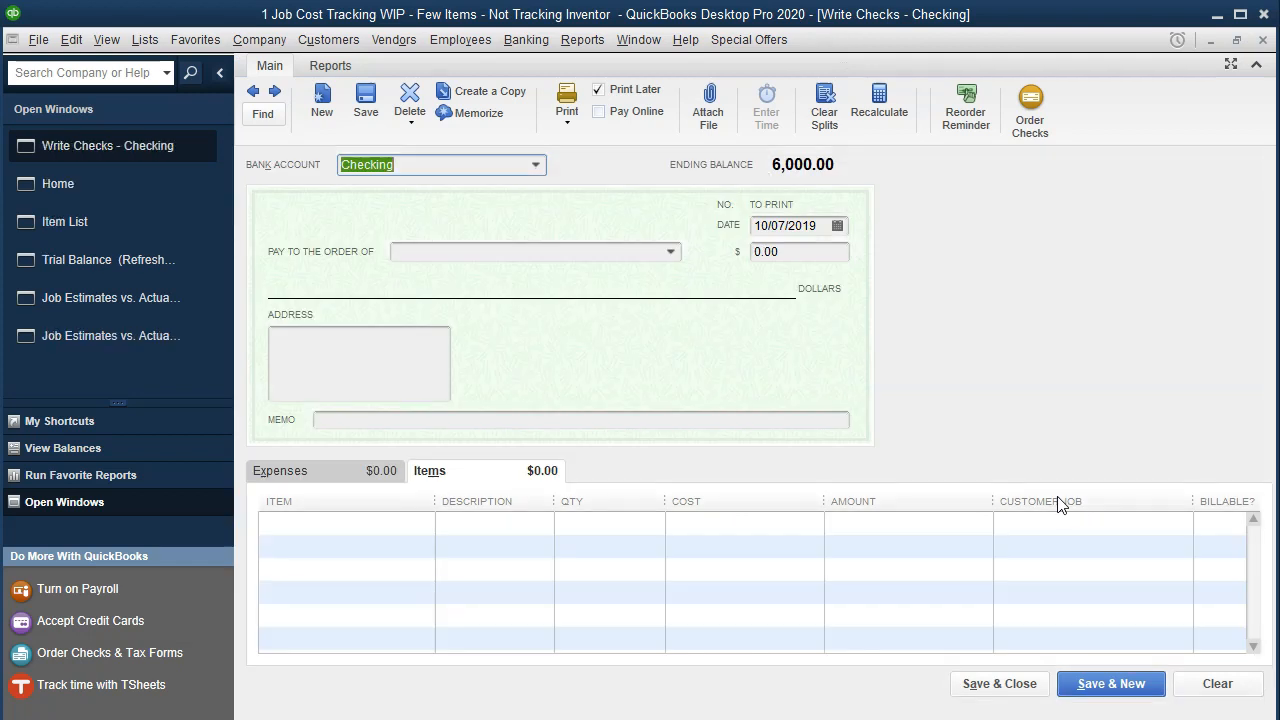
pyautogui.press('Tab')
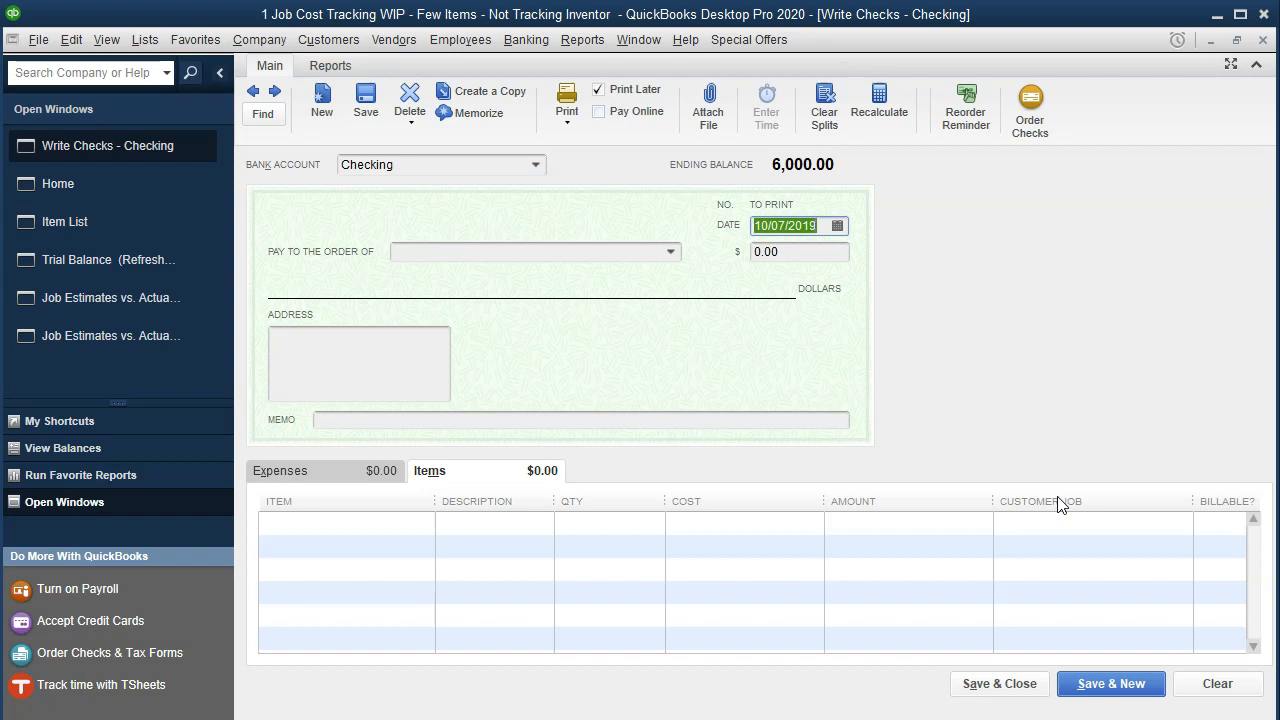
pyautogui.write('013120')
pyautogui.press('Tab')
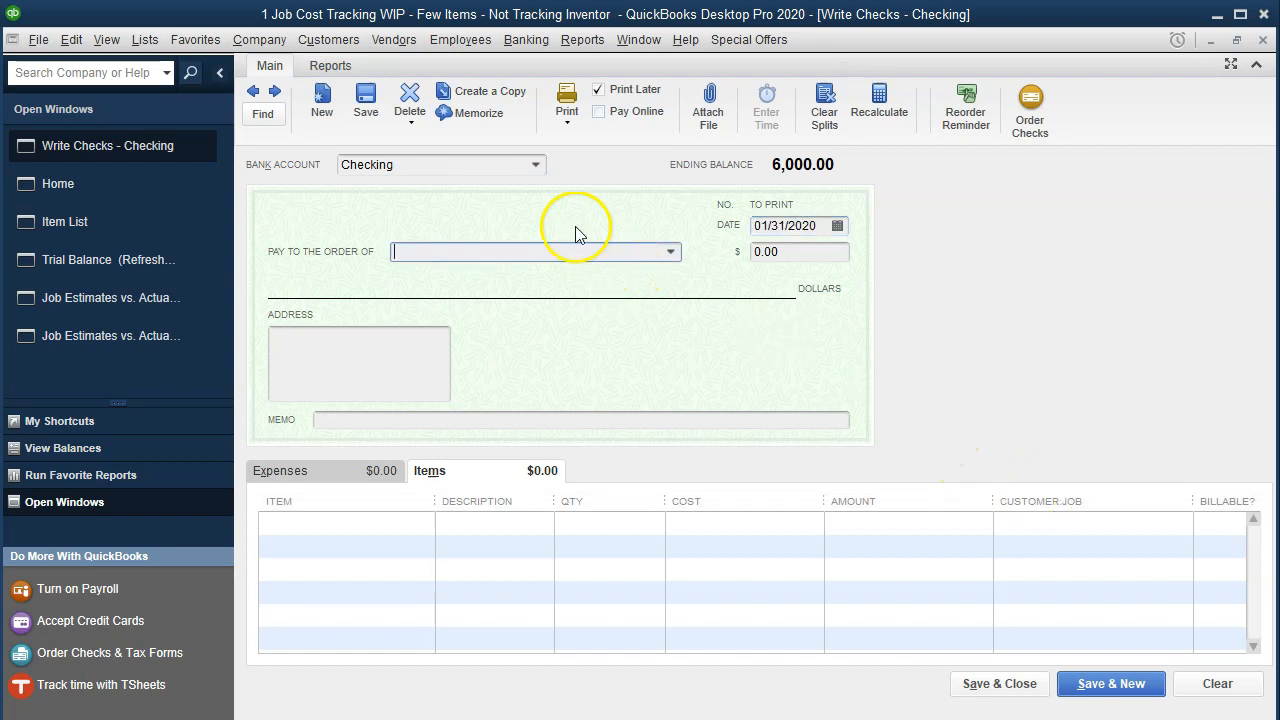
# Create a bank account named "Clearing Account" and use it as the check's bank account.
pyautogui.click(536, 166)
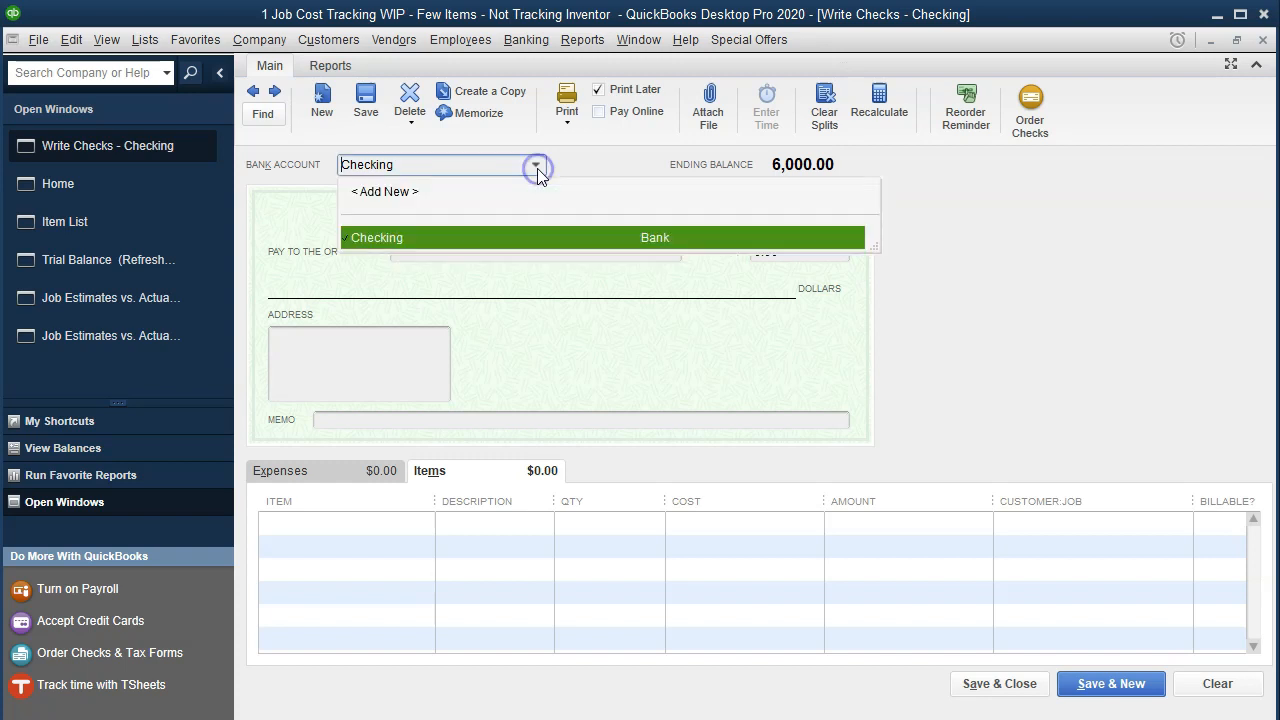
pyautogui.click(386, 191)
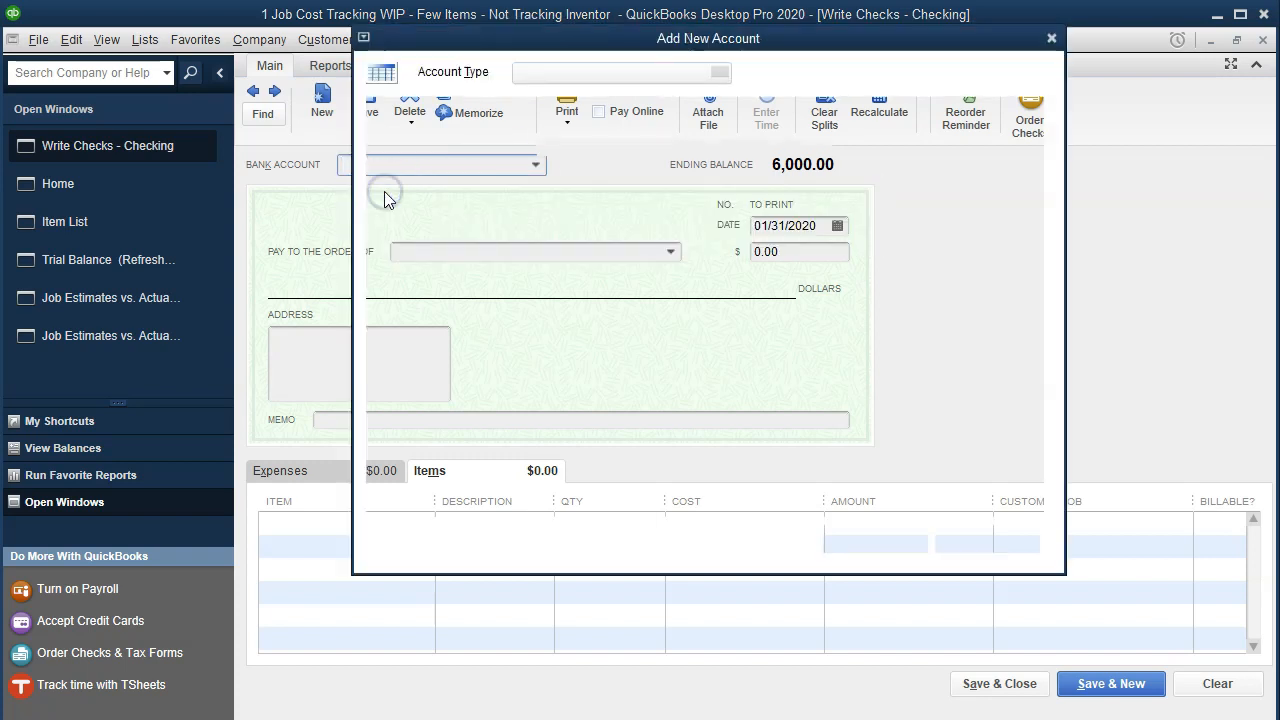
pyautogui.write('Clearnig')
pyautogui.press('BackSpace')
pyautogui.press('BackSpace')
pyautogui.press('BackSpace')
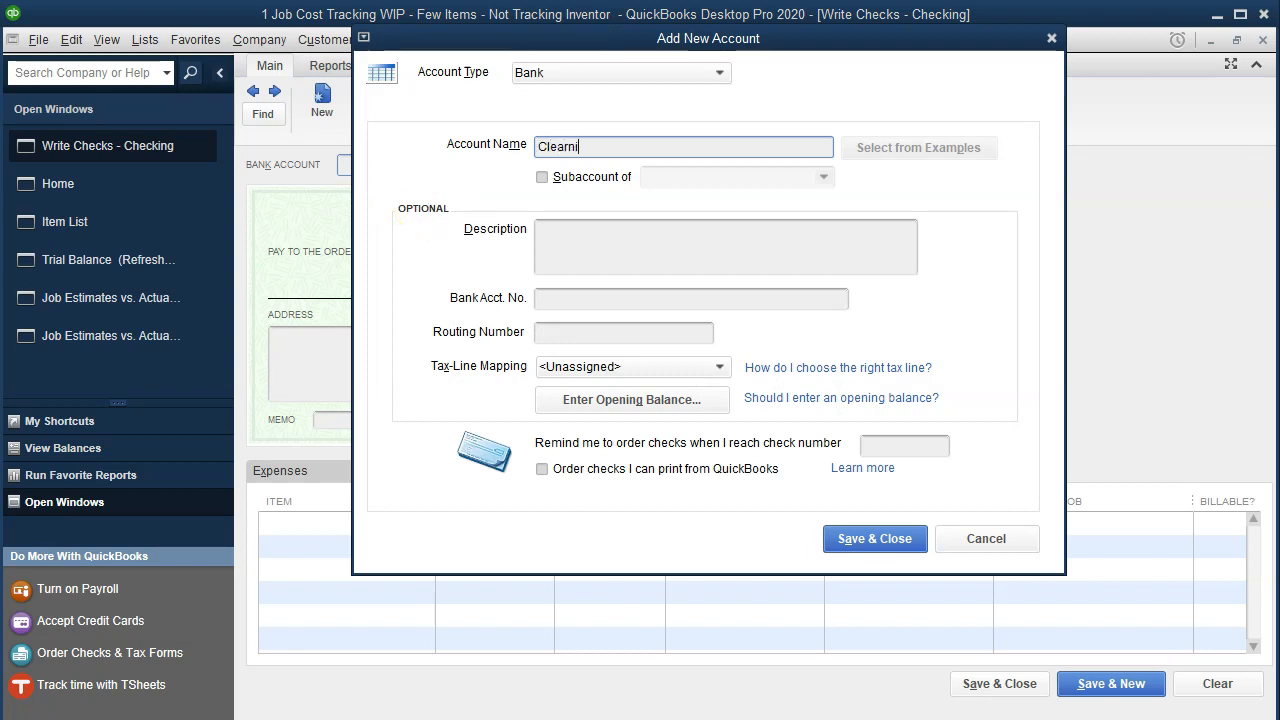
pyautogui.write('ing Accounts')
pyautogui.press('BackSpace')
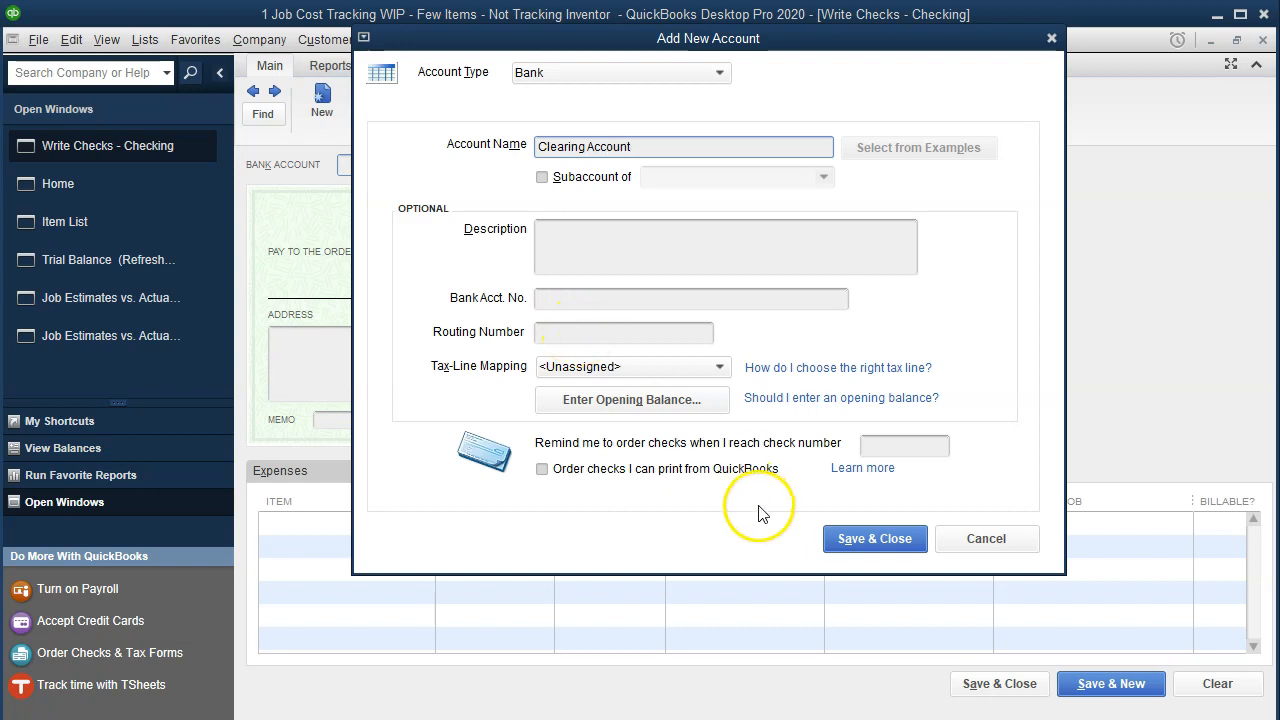
pyautogui.click(848, 542)
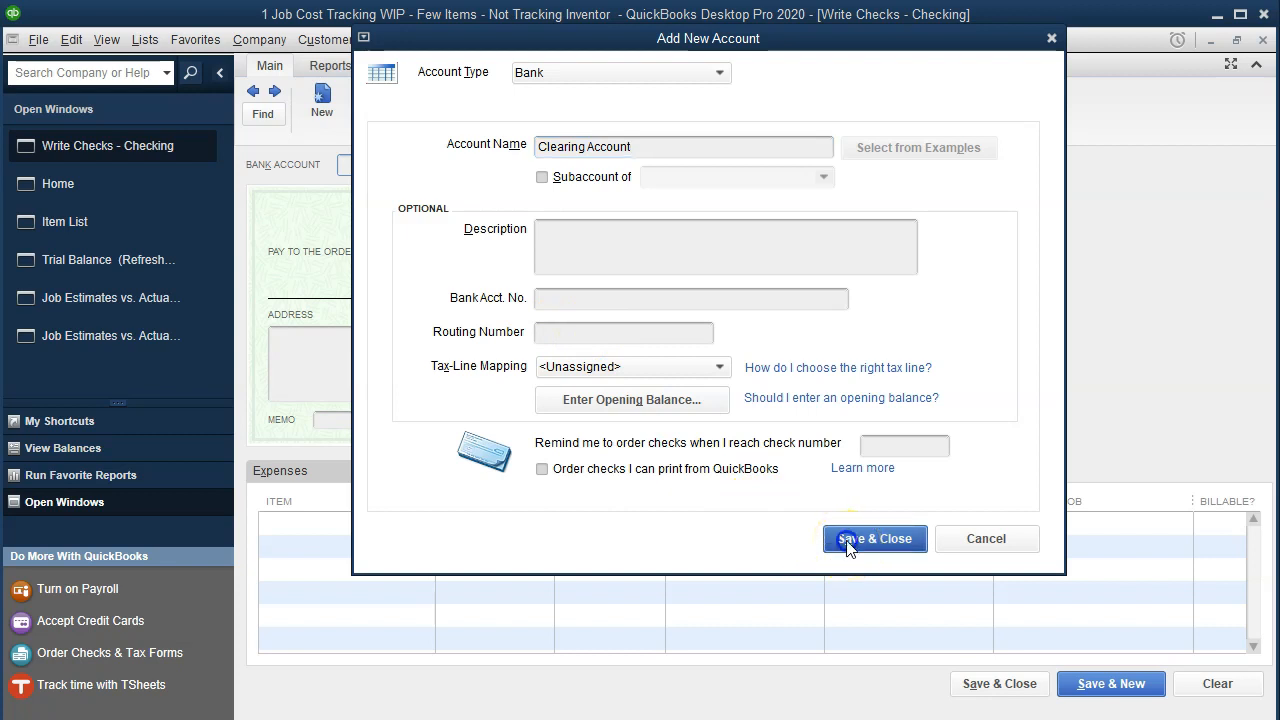
pyautogui.click(756, 348)
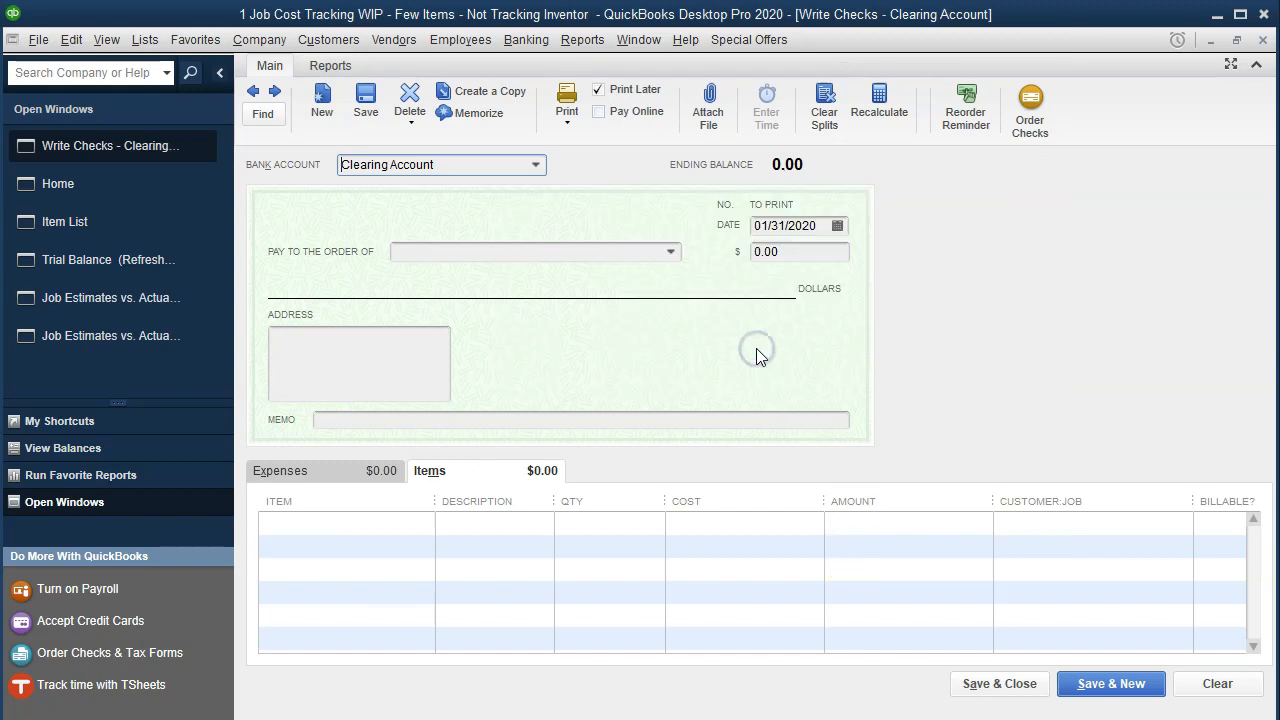
pyautogui.click(528, 256)
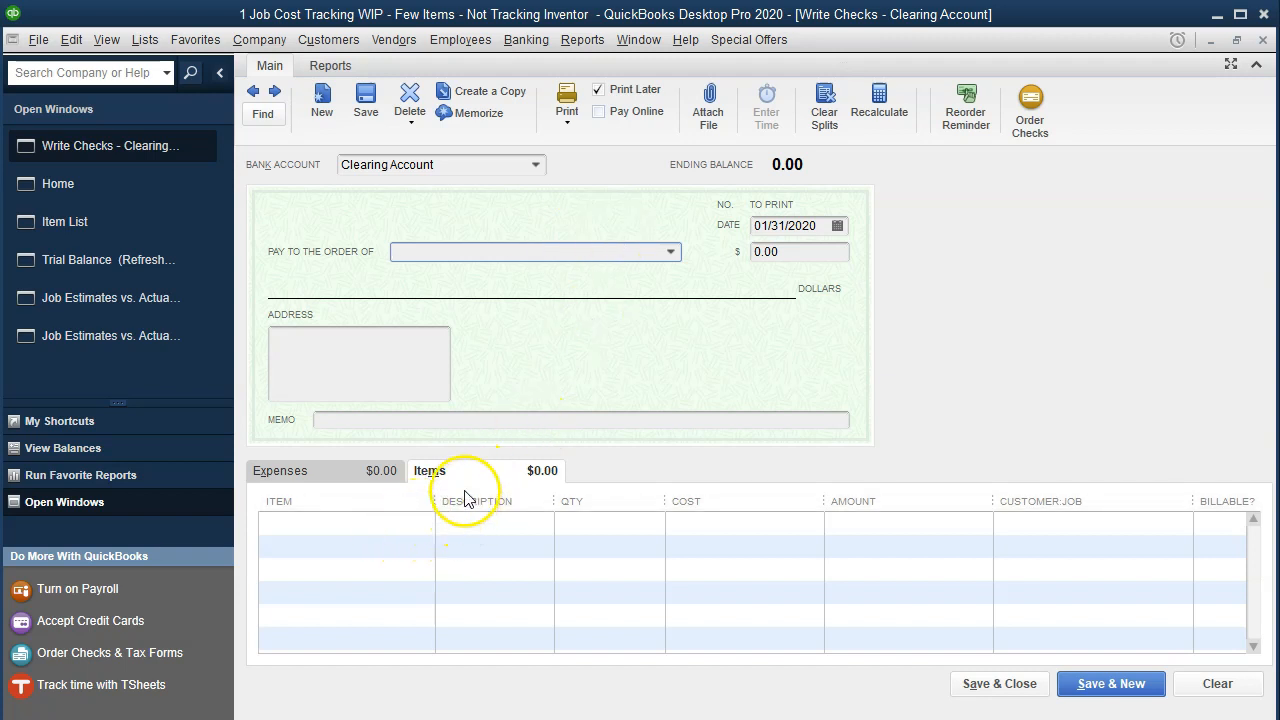
# Add a Cost of Good Sold Close item line to the check with a cost of 186,000 and no customer job.
pyautogui.click(325, 521)
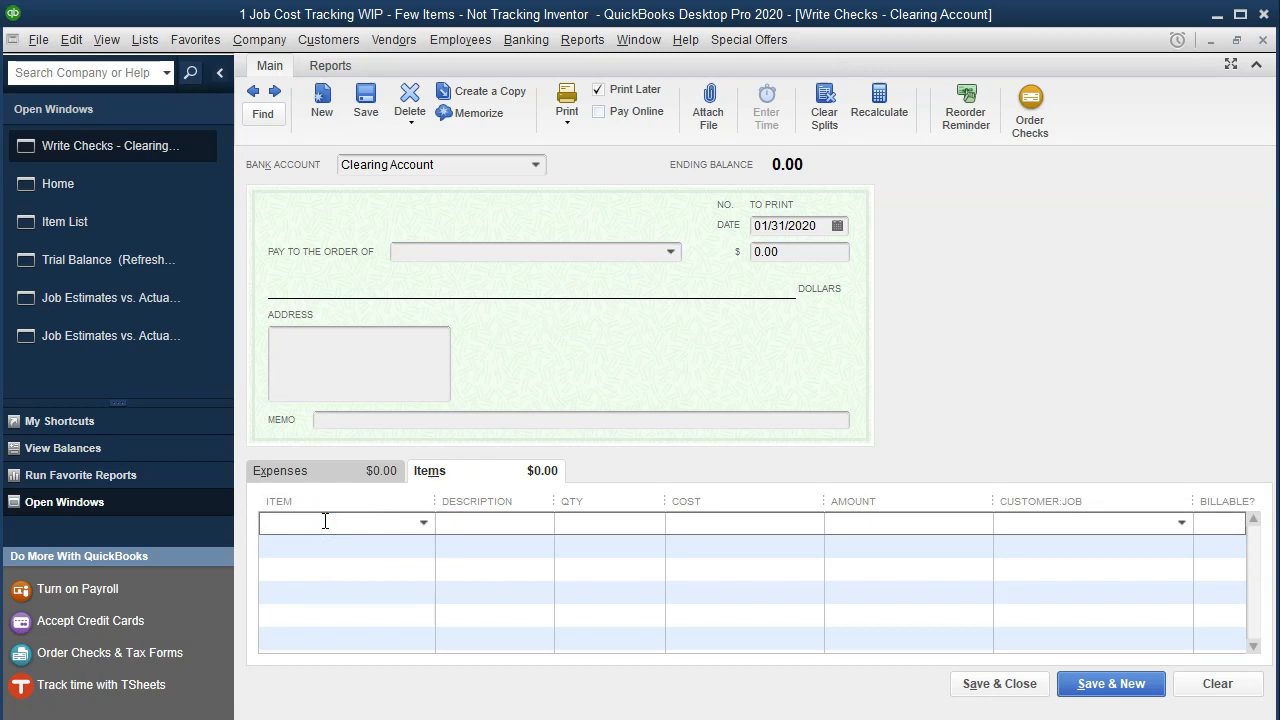
pyautogui.write('Cost of Good Sold Close')
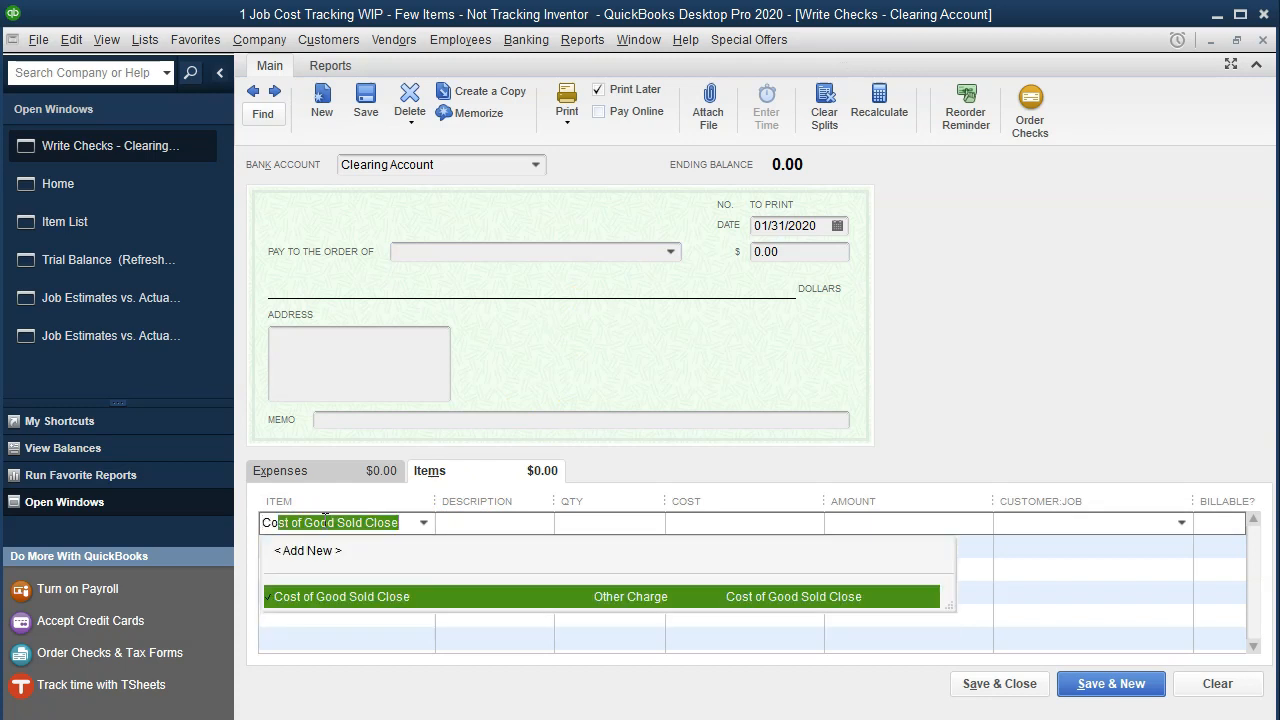
pyautogui.press('Tab')
pyautogui.press('Tab')
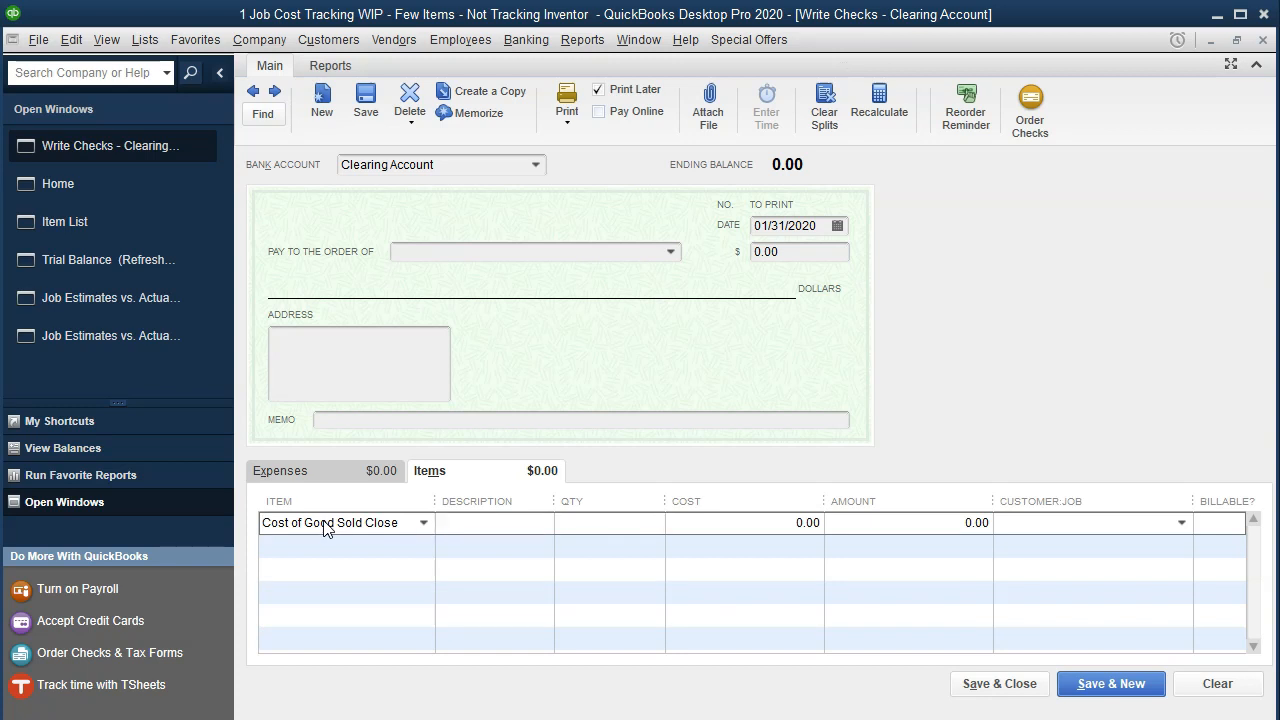
pyautogui.press('Tab')
pyautogui.write('186000')
pyautogui.press('Tab')
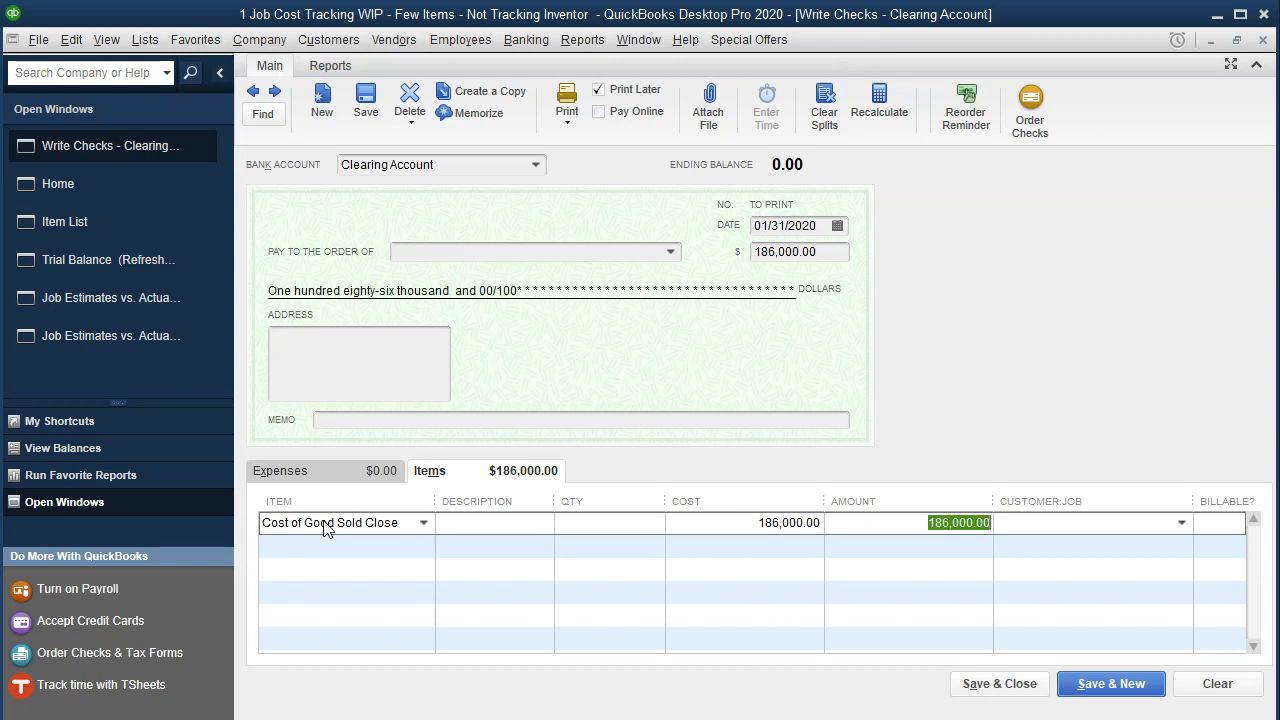
pyautogui.press('Tab')
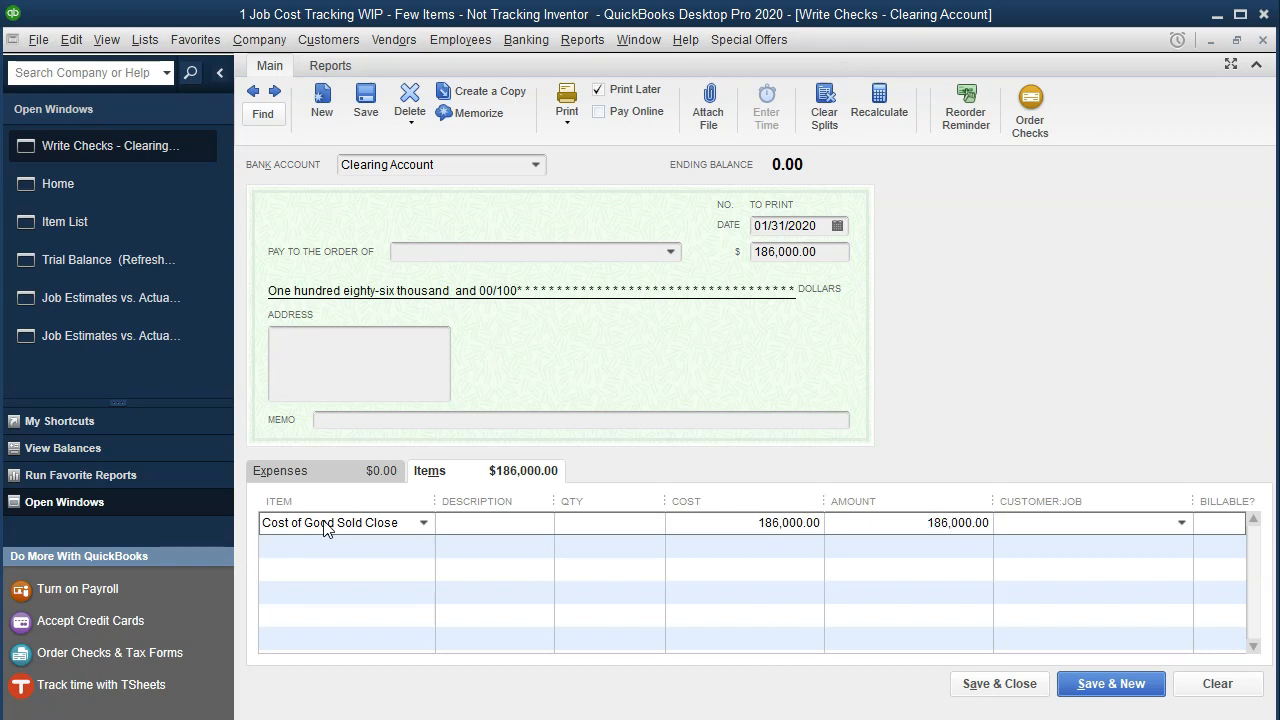
pyautogui.press('Tab')
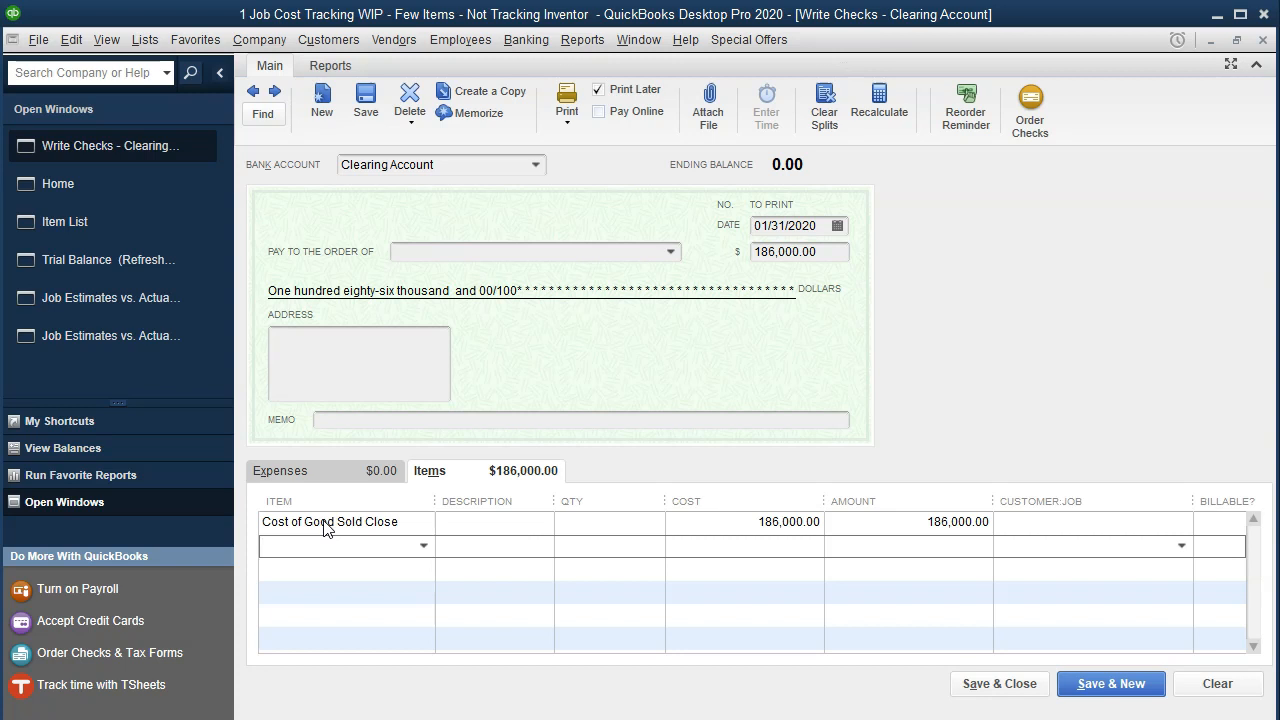
# Add a WIP Close item line below it with a cost of -186,000.
pyautogui.write('WIP Close')
pyautogui.press('Tab')
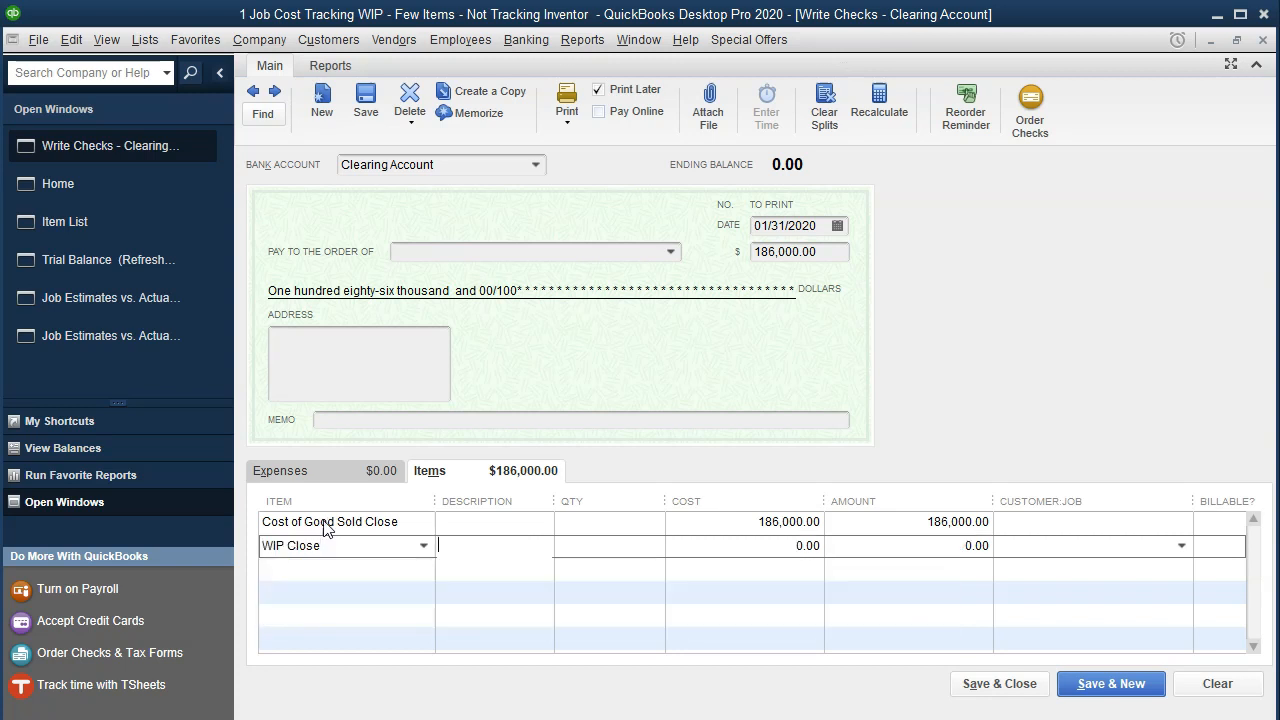
pyautogui.press('Tab')
pyautogui.press('Tab')
pyautogui.write('-186000')
pyautogui.press('Tab')
pyautogui.press('Tab')
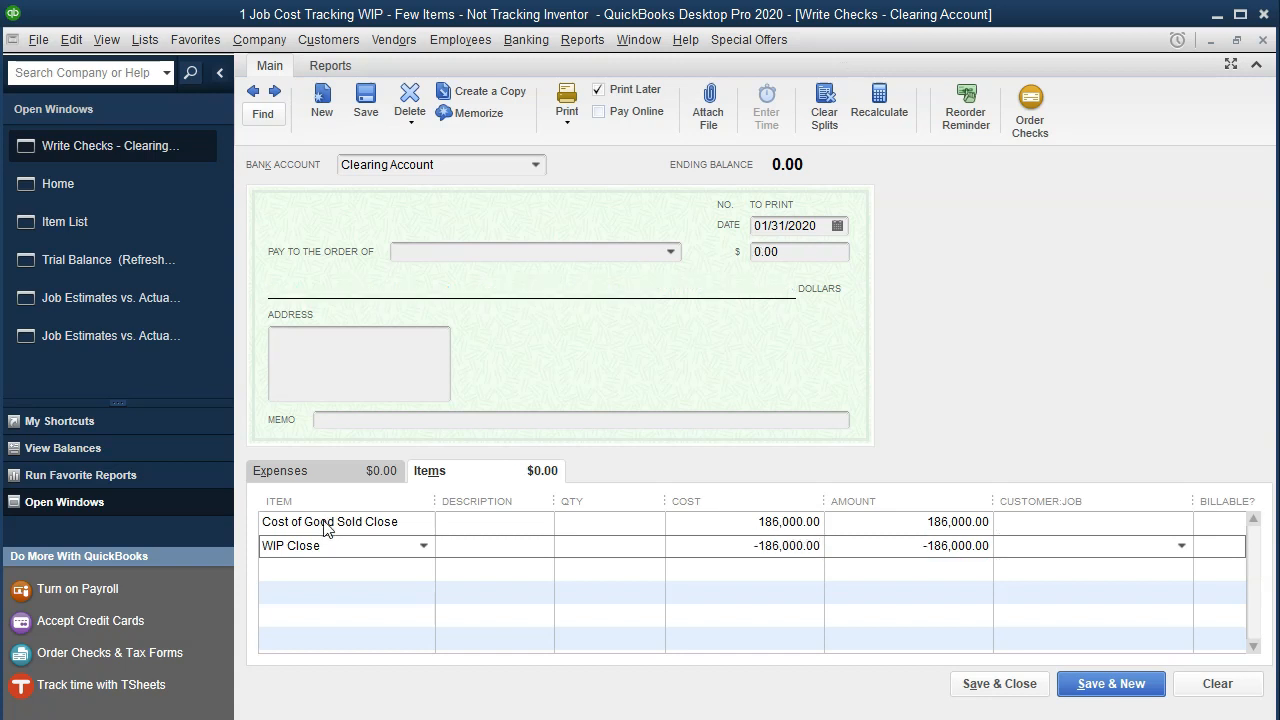
# Assign the WIP Close line to job 14 - Completed as non-billable, then save and close the check, accepting its future date.
pyautogui.write('Smith Customer:14 - Completed')
pyautogui.press('Tab')
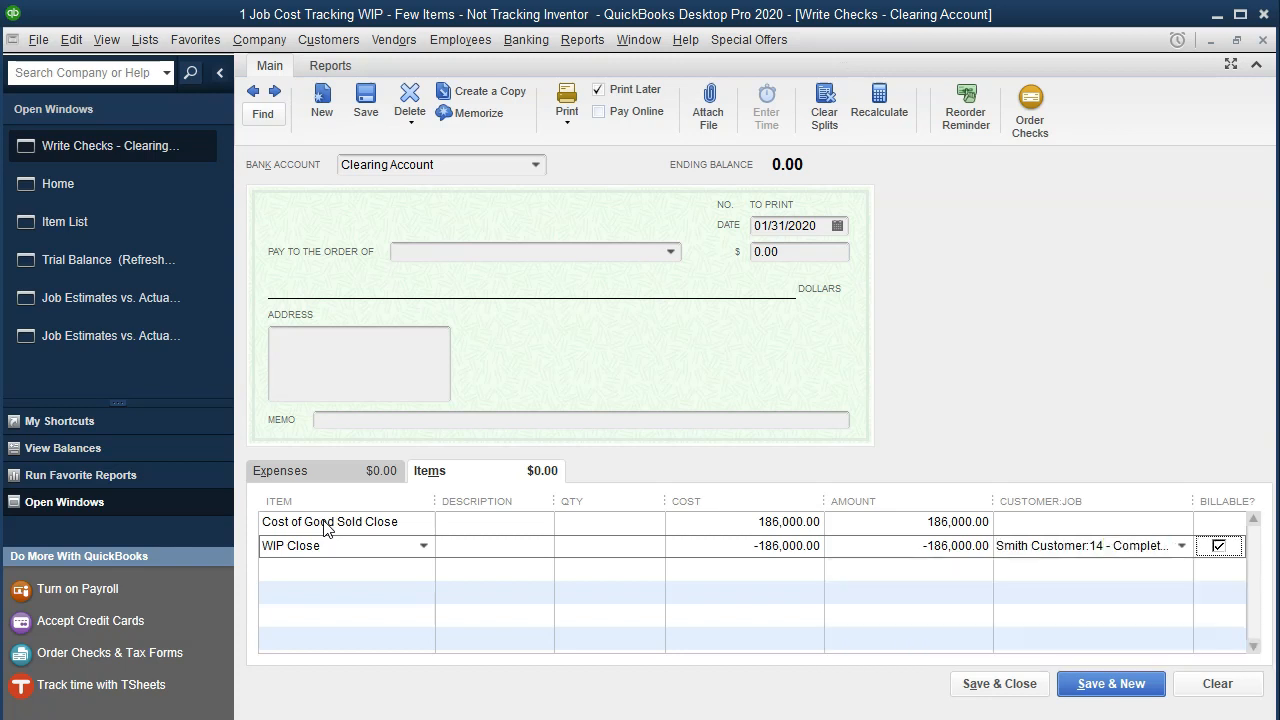
pyautogui.click(1220, 548)
pyautogui.click(497, 567)
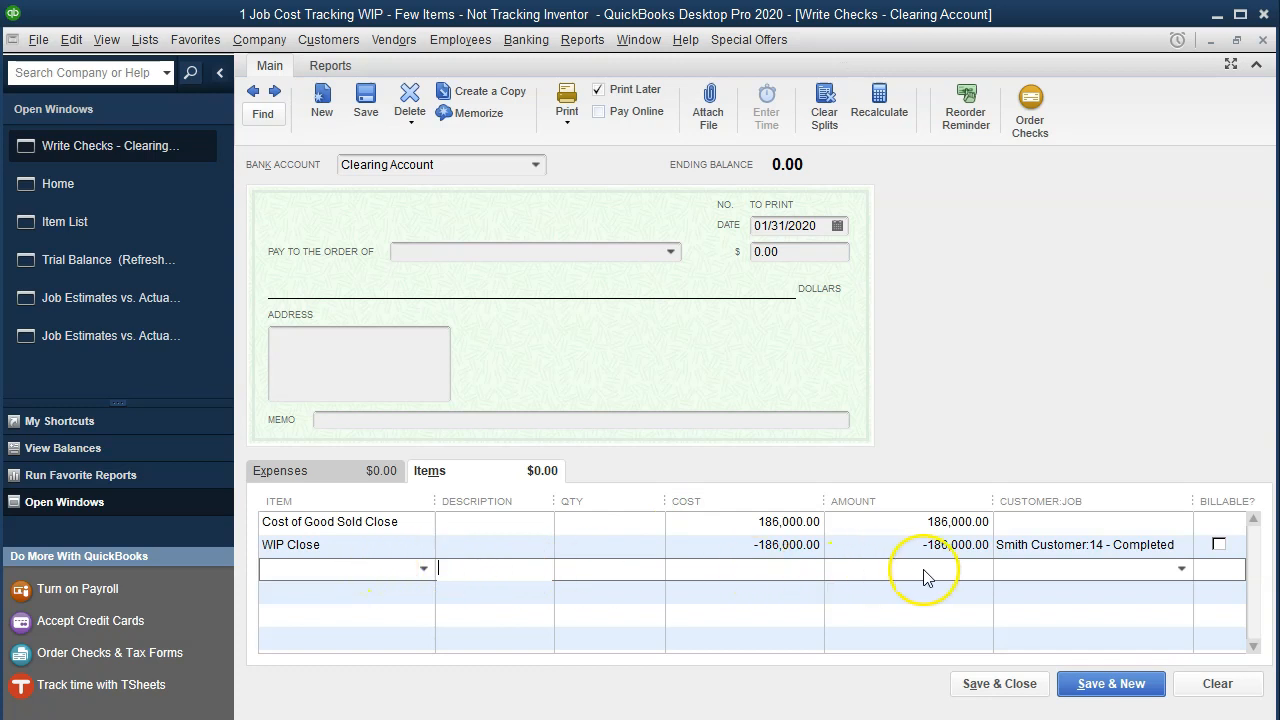
pyautogui.click(324, 558)
pyautogui.click(993, 684)
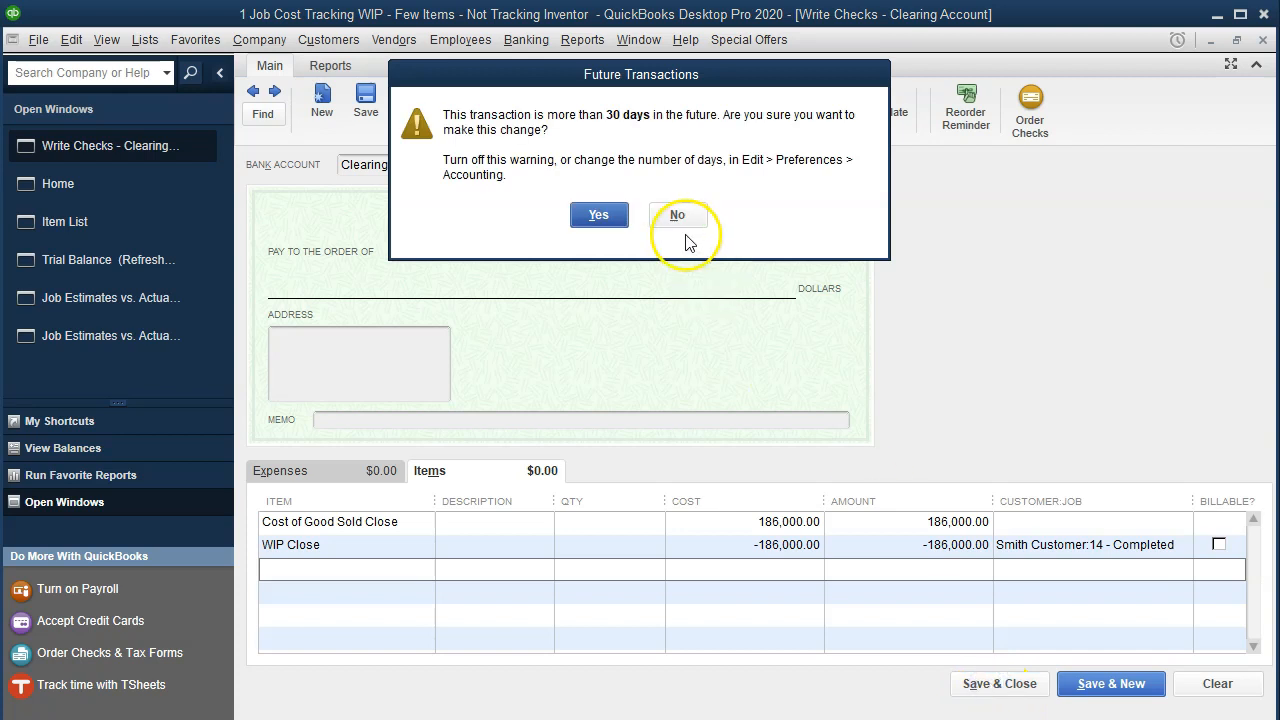
pyautogui.click(604, 217)
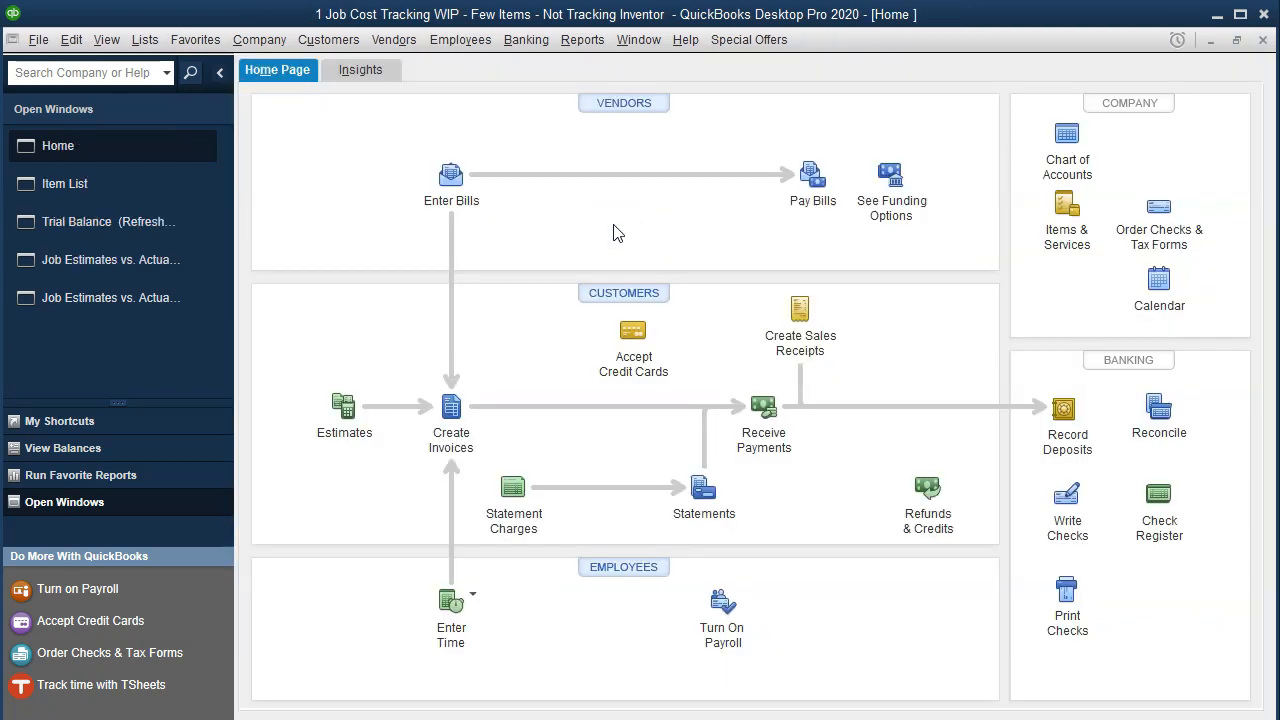
# Review the Work In Progress WIP transactions from the Trial Balance, open the 01/31/2020 clearing check, and return to the Trial Balance.
pyautogui.click(137, 228)
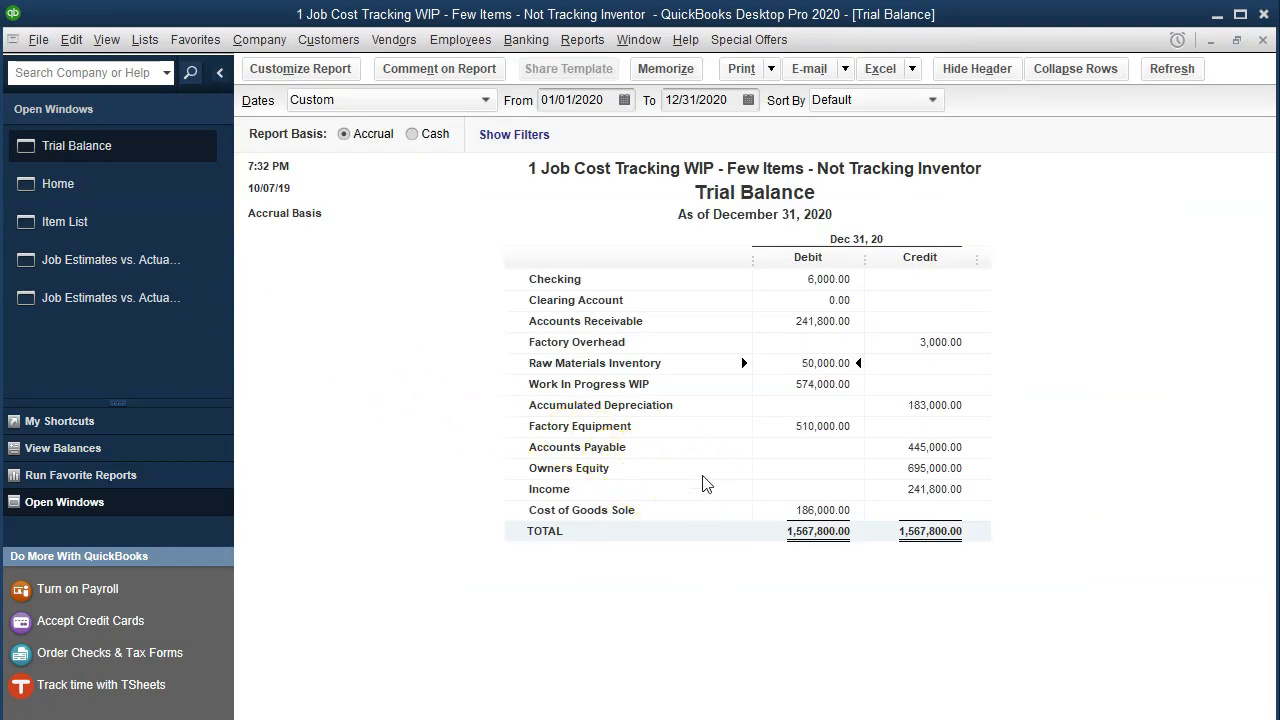
pyautogui.click(807, 386)
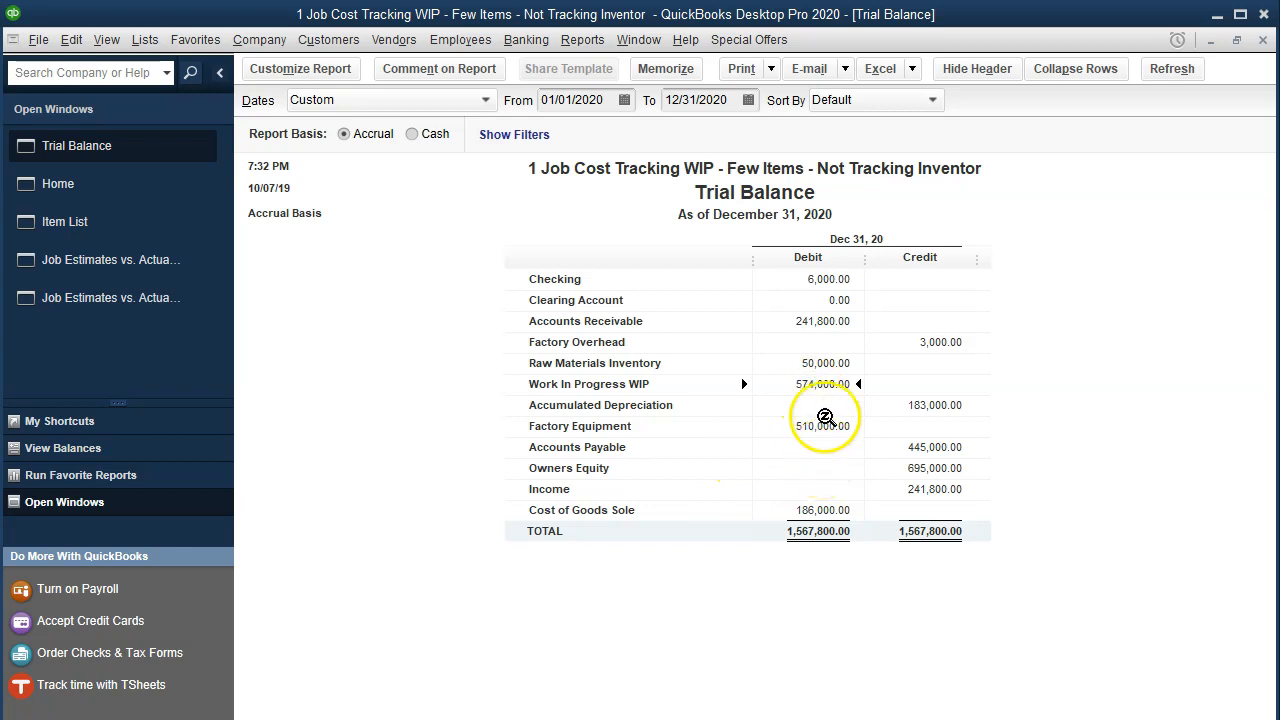
pyautogui.doubleClick(823, 385)
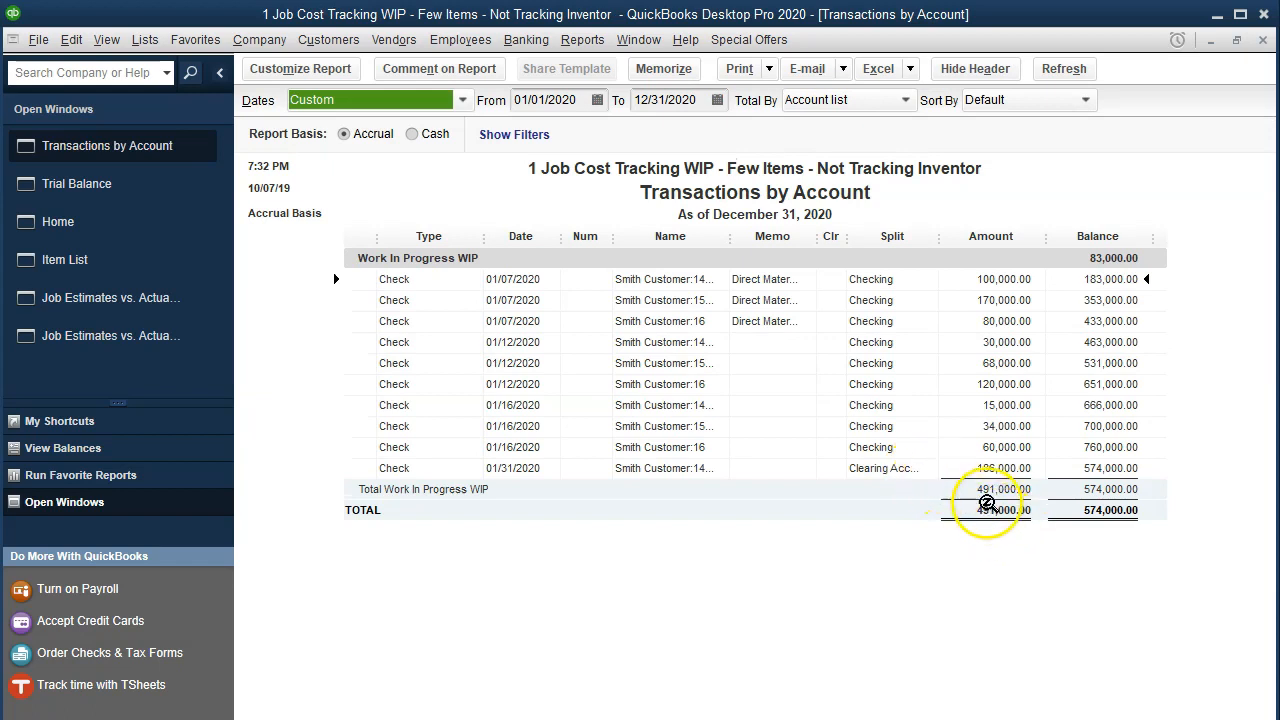
pyautogui.click(986, 503)
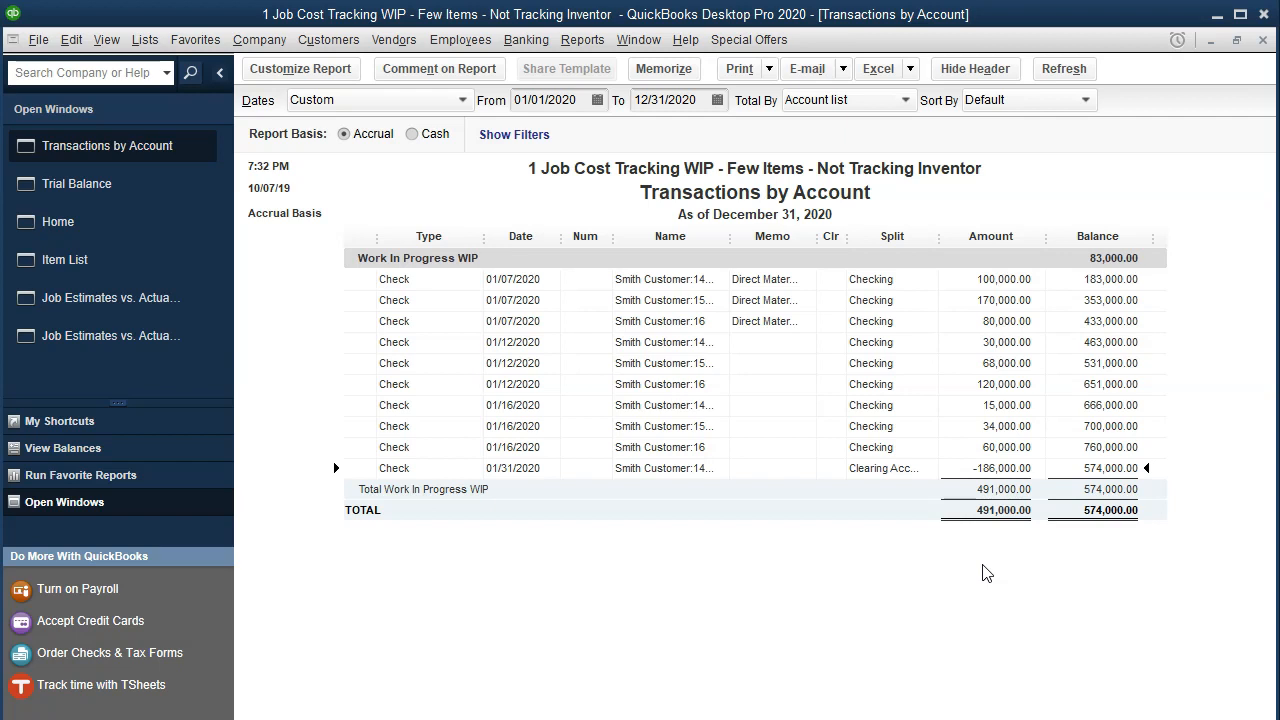
pyautogui.doubleClick(992, 468)
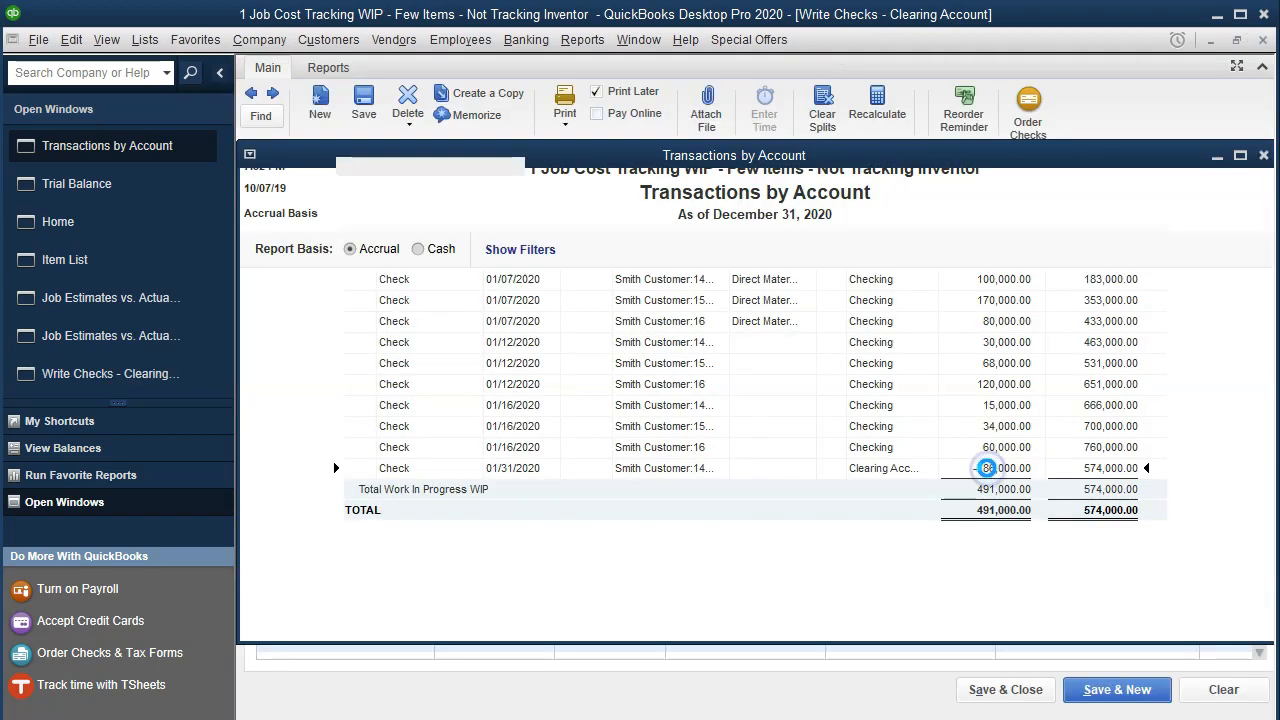
pyautogui.click(1263, 40)
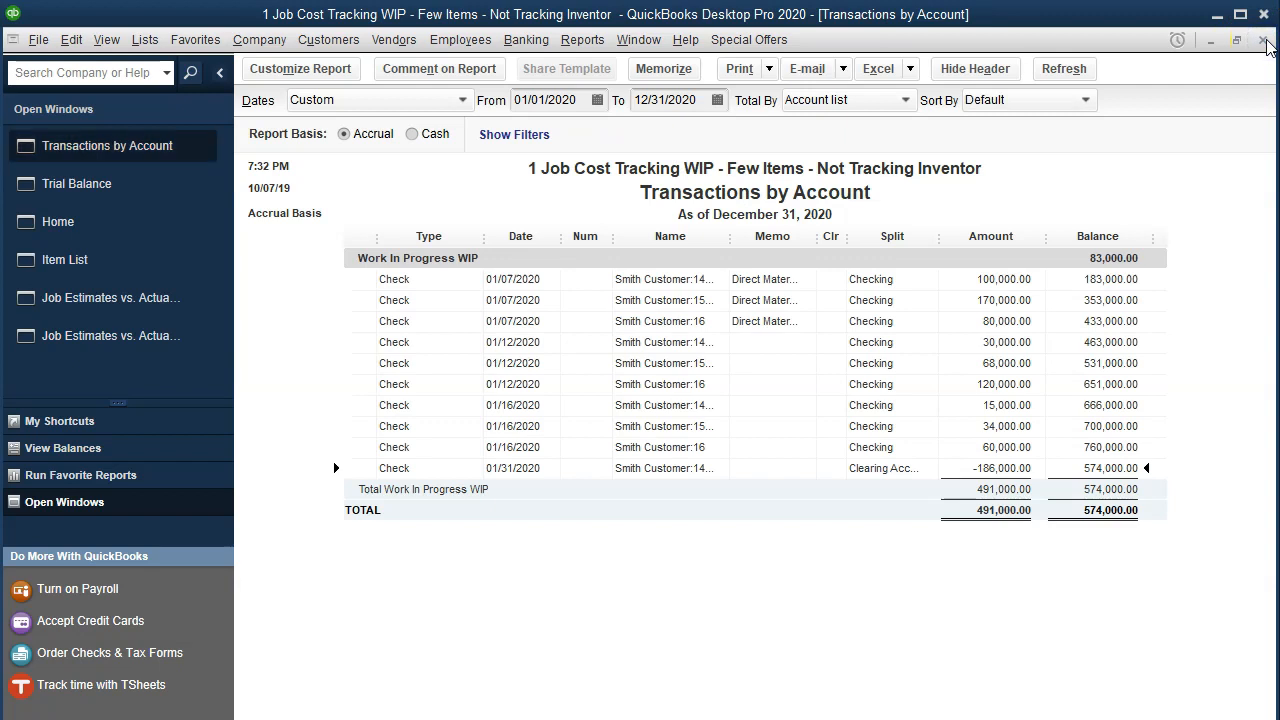
pyautogui.click(1263, 40)
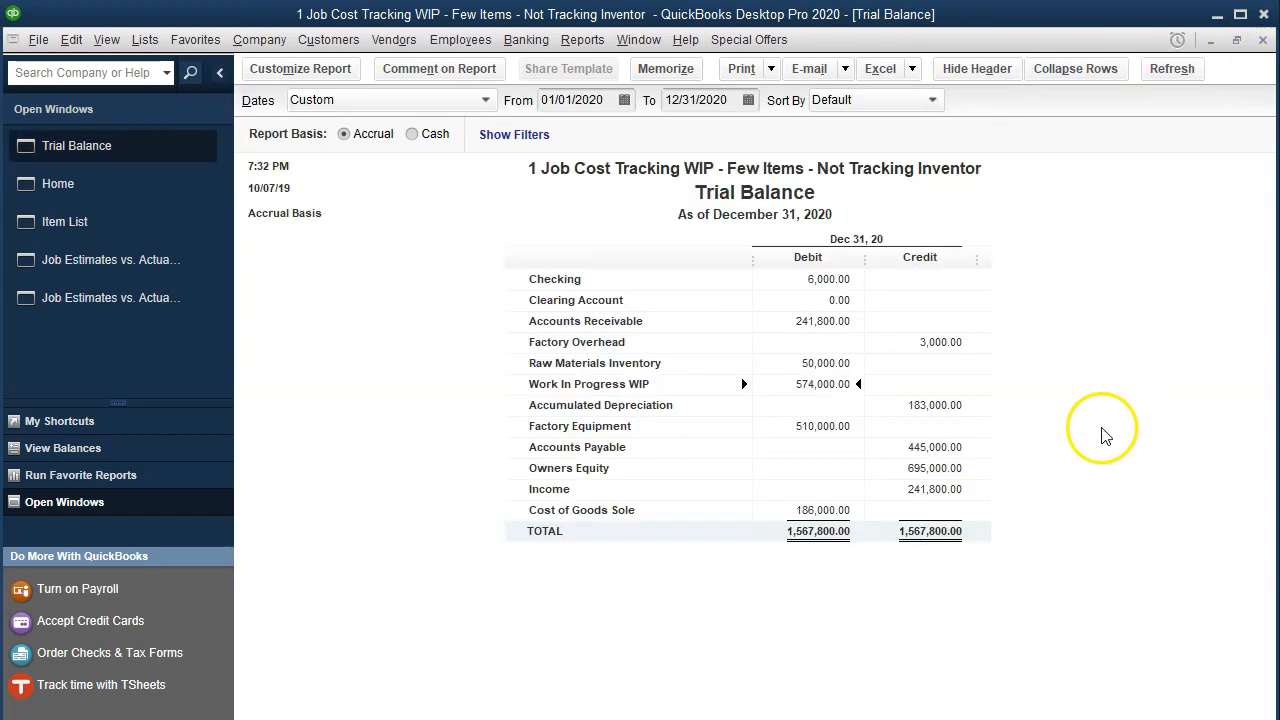
# Review the transactions behind the Cost of Goods Sole balance, then return to the Trial Balance.
pyautogui.click(838, 508)
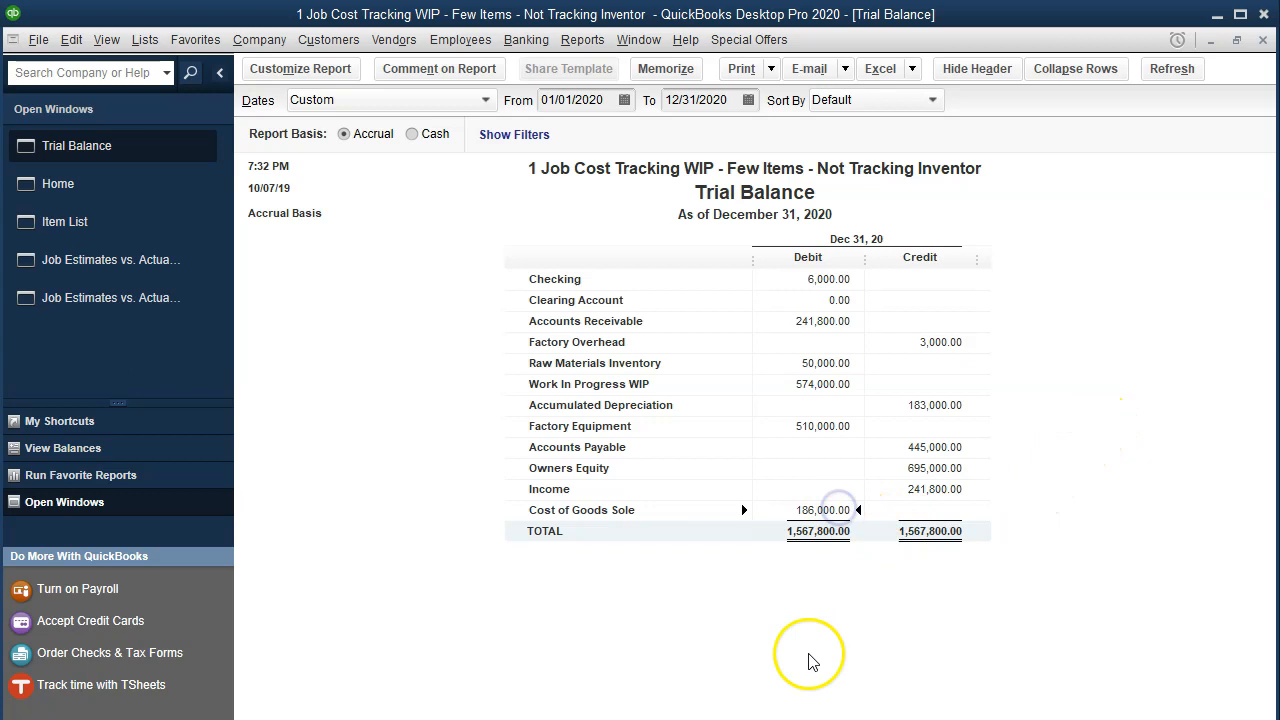
pyautogui.doubleClick(818, 510)
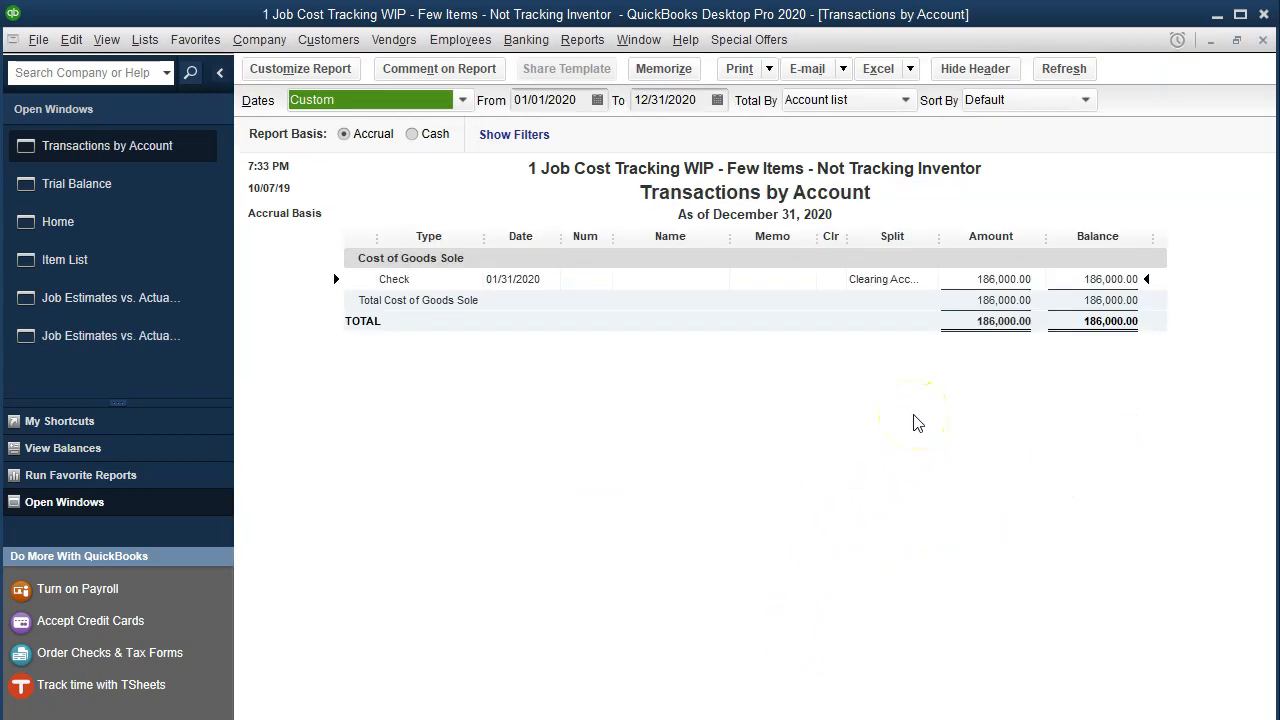
pyautogui.click(1263, 39)
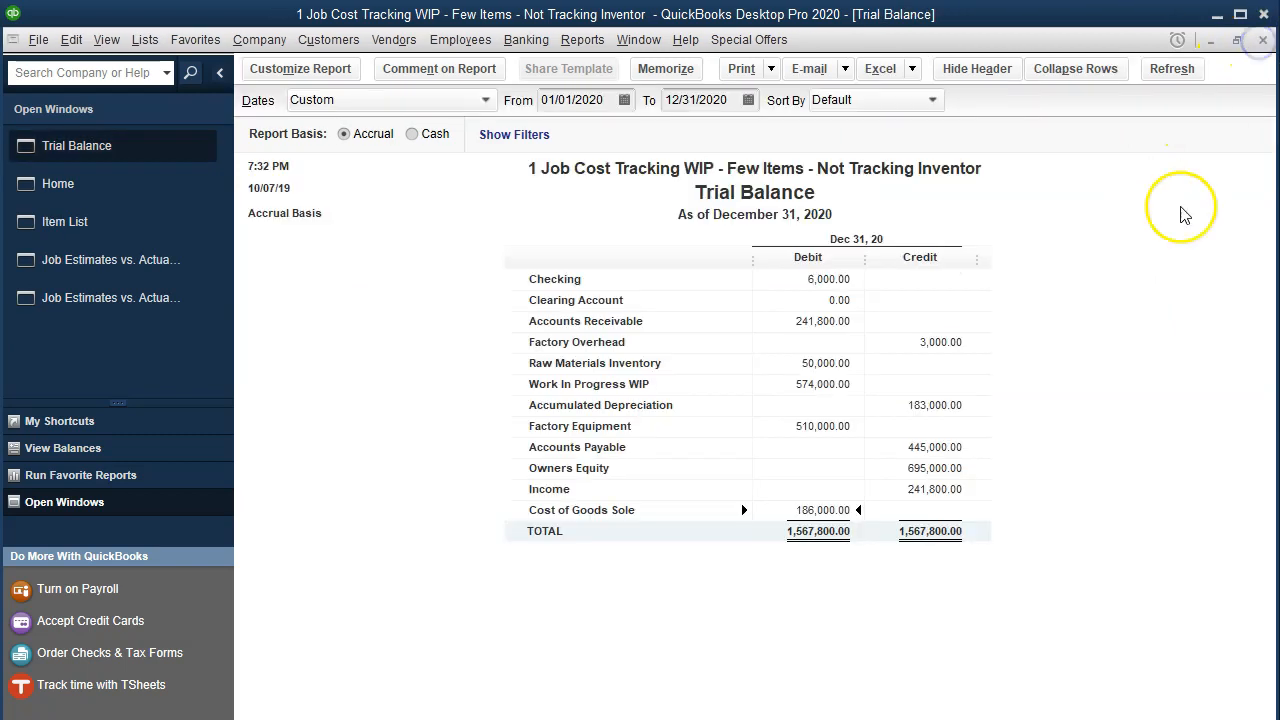
# Check Work In Progress WIP against Excel's combined ending work in process and finished goods balances, then open QuickBooks' Job Estimates vs. Actuals Summary.
pyautogui.click(813, 387)
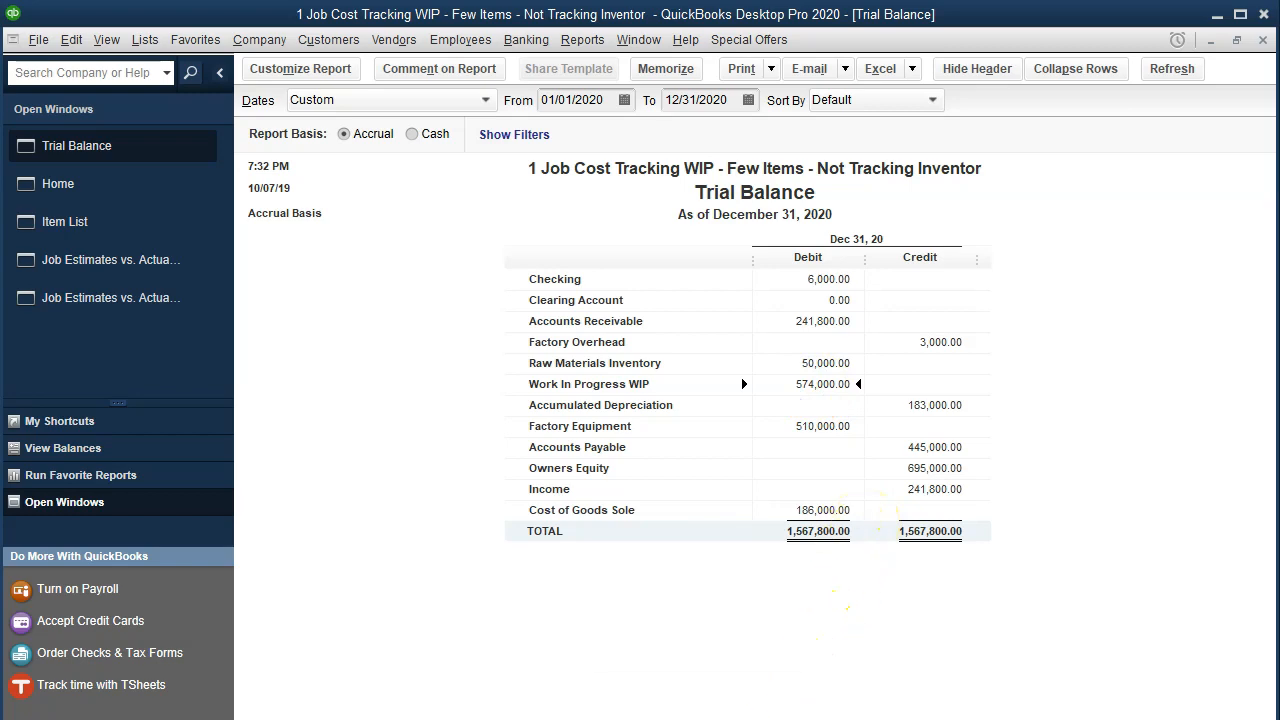
pyautogui.hotkey('alt', 'Tab')
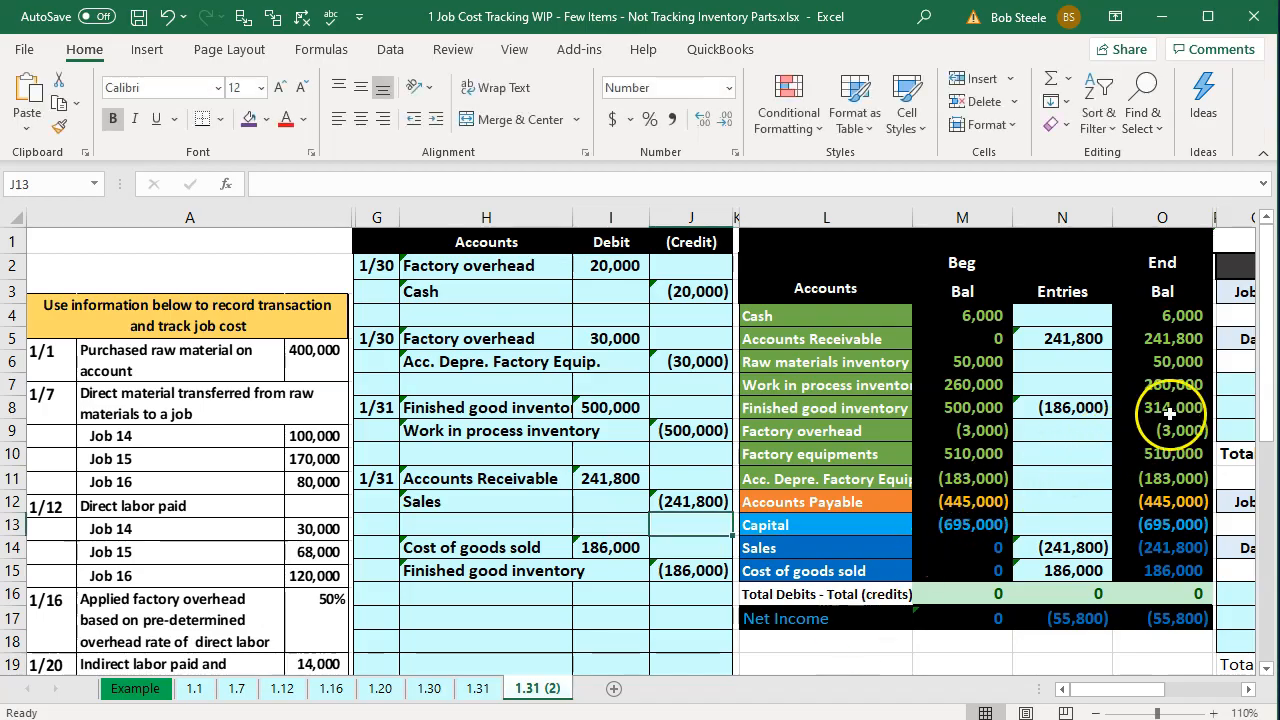
pyautogui.moveTo(1166, 385); pyautogui.dragTo(1175, 403)
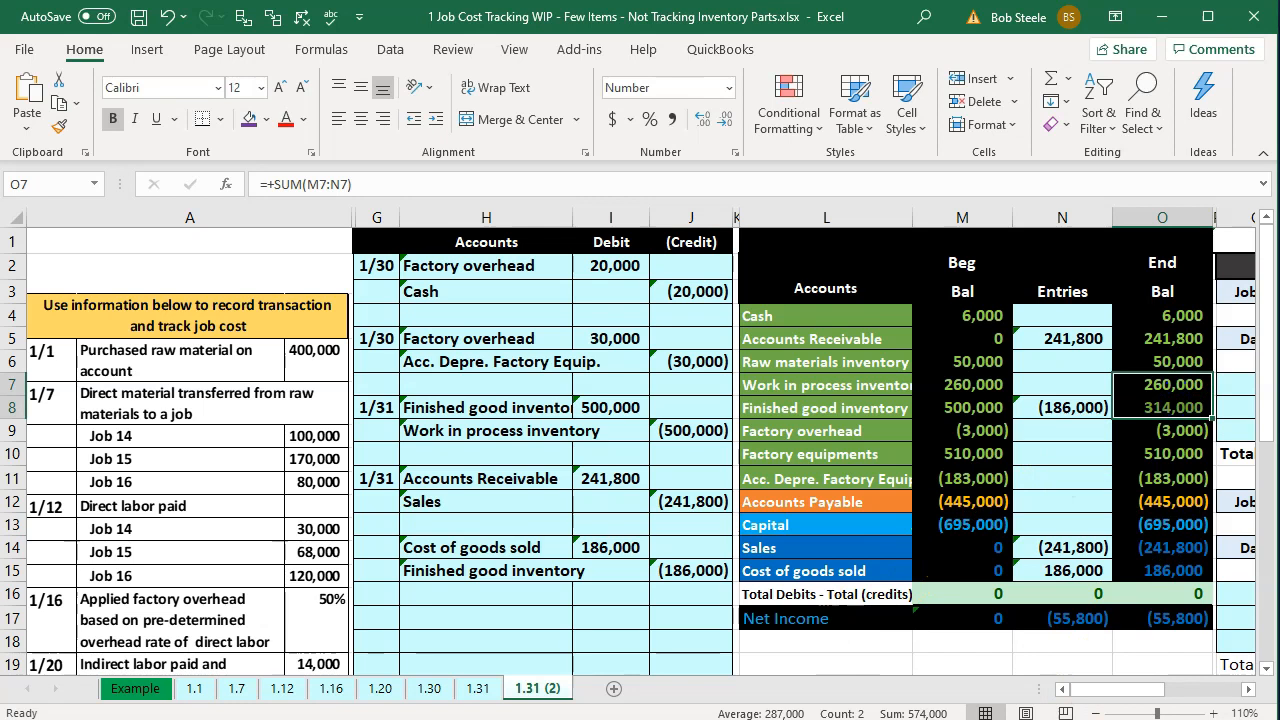
pyautogui.click(1168, 17)
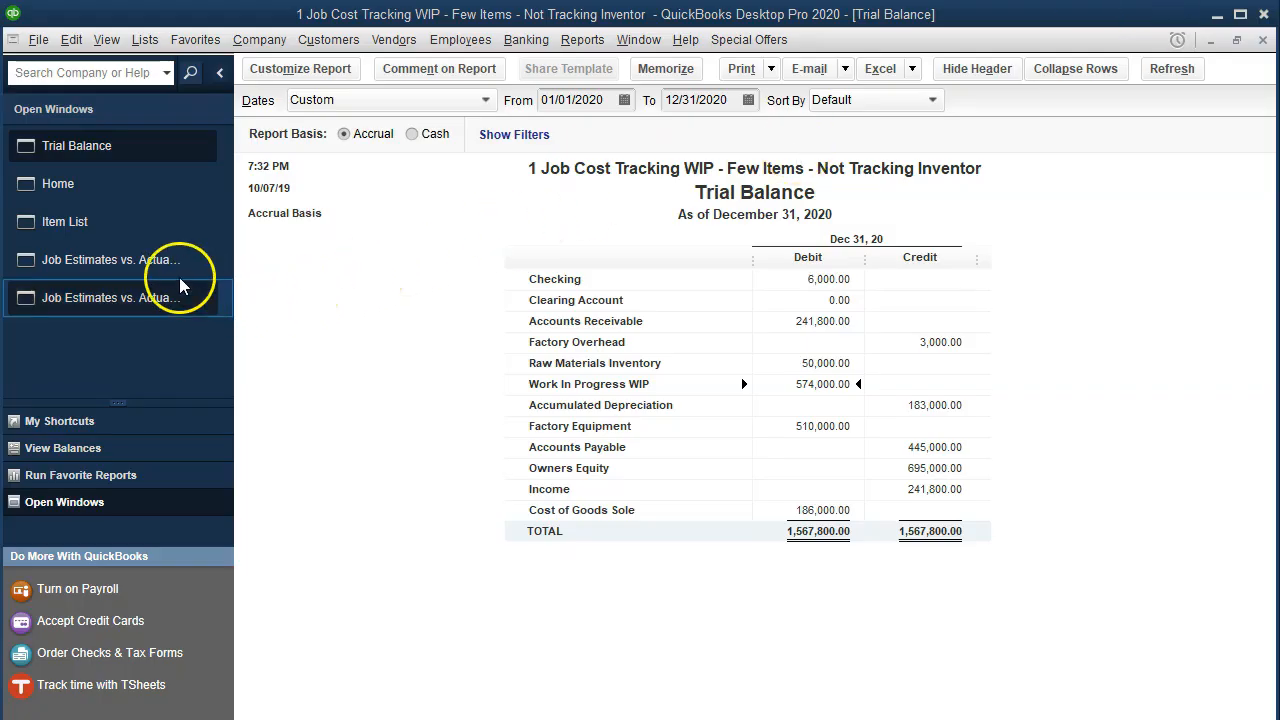
pyautogui.click(133, 255)
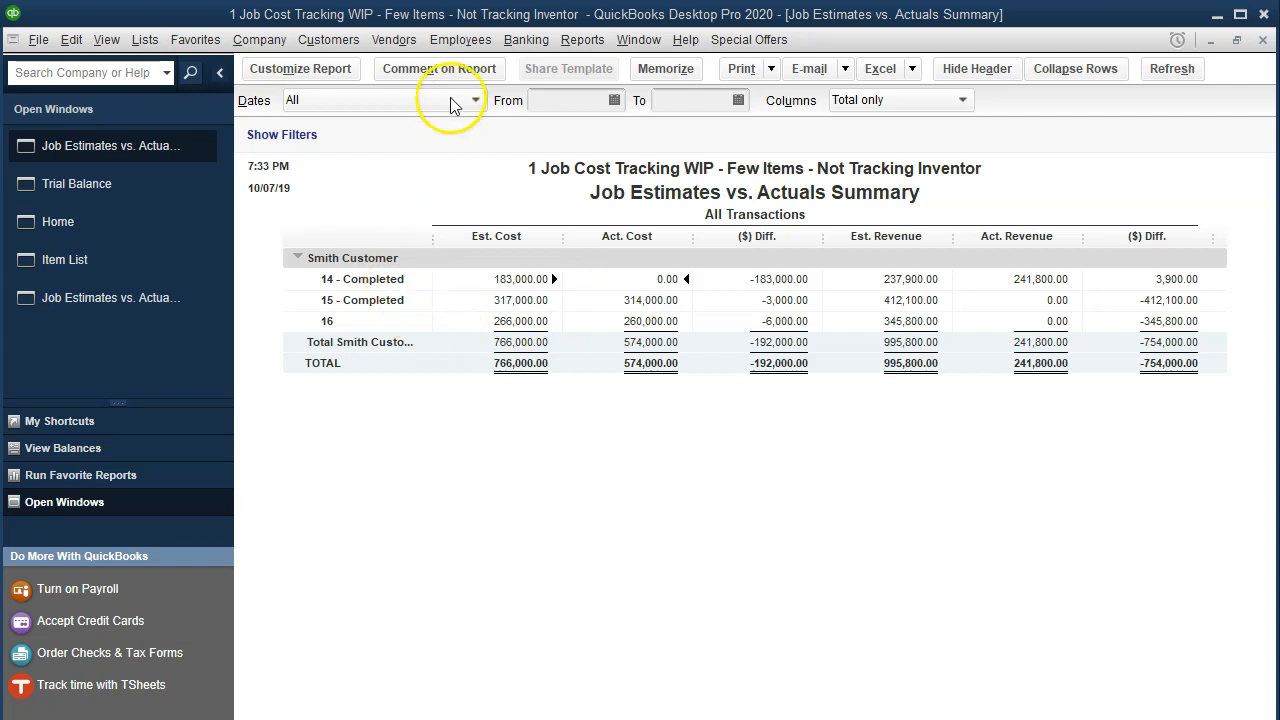
# Open job 14 - Completed for editing from the Customer Center and rename it "14 - close".
pyautogui.click(346, 38)
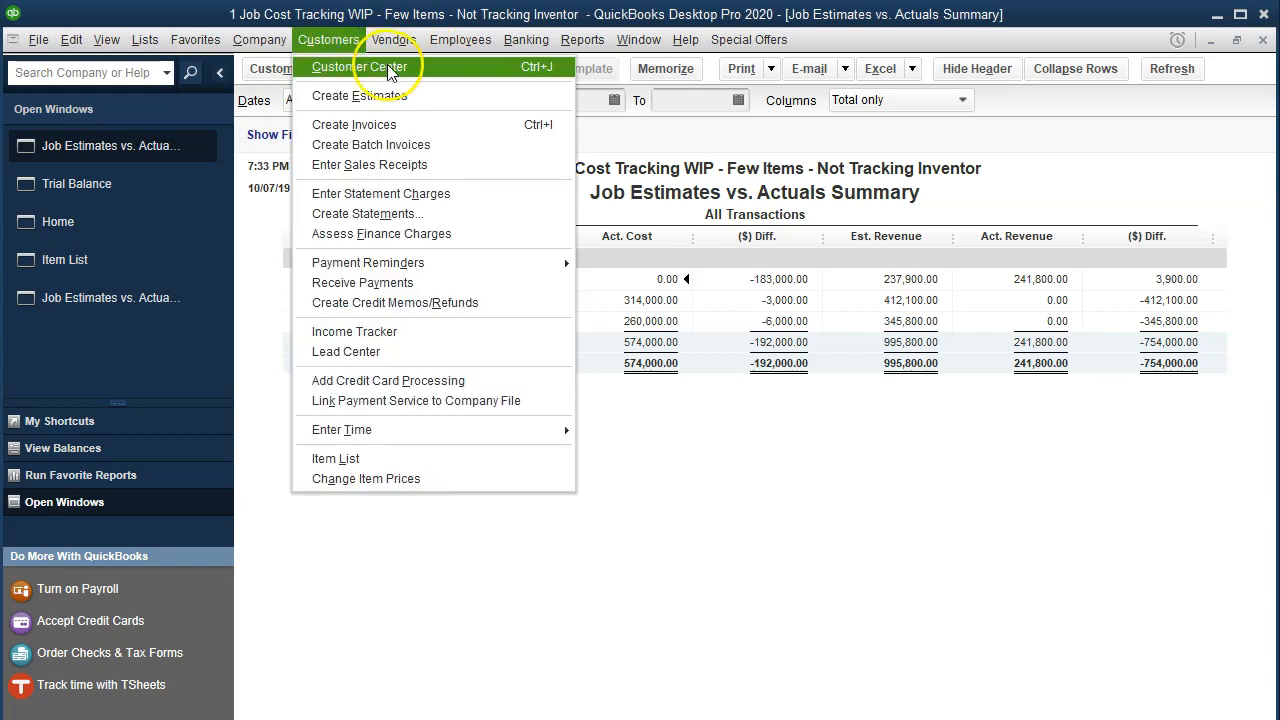
pyautogui.click(388, 68)
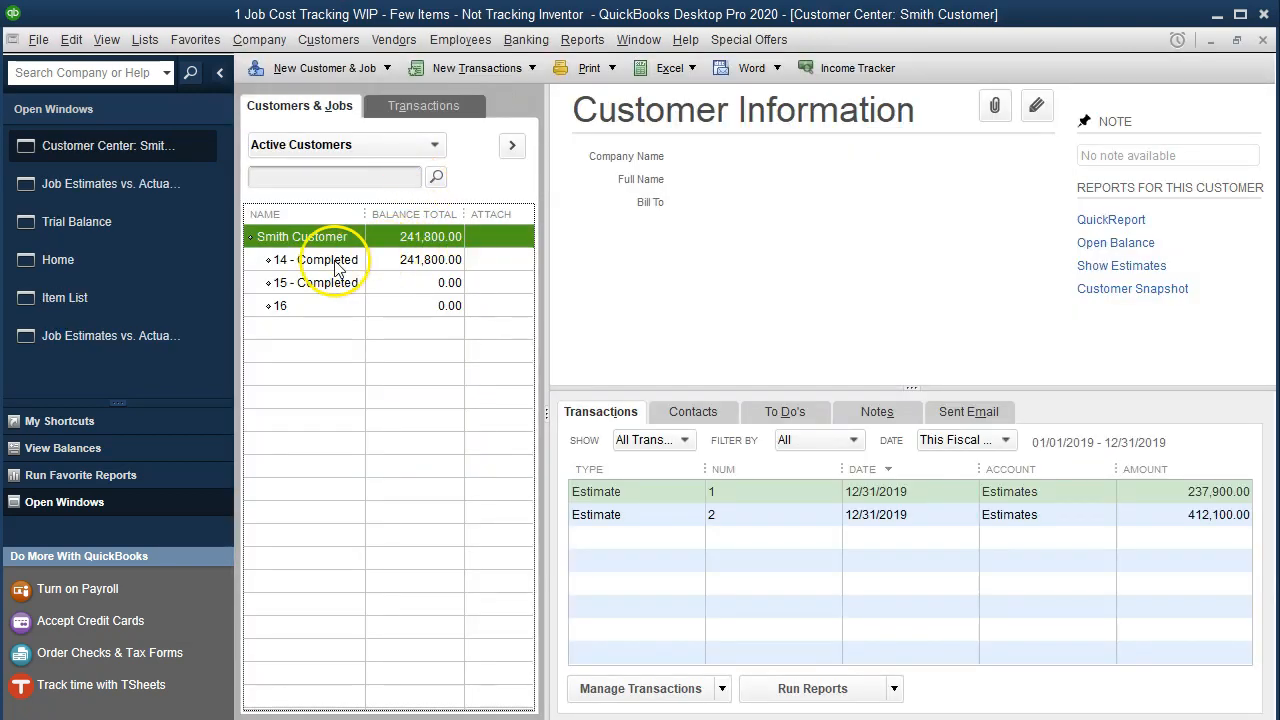
pyautogui.click(336, 261)
pyautogui.doubleClick(336, 261)
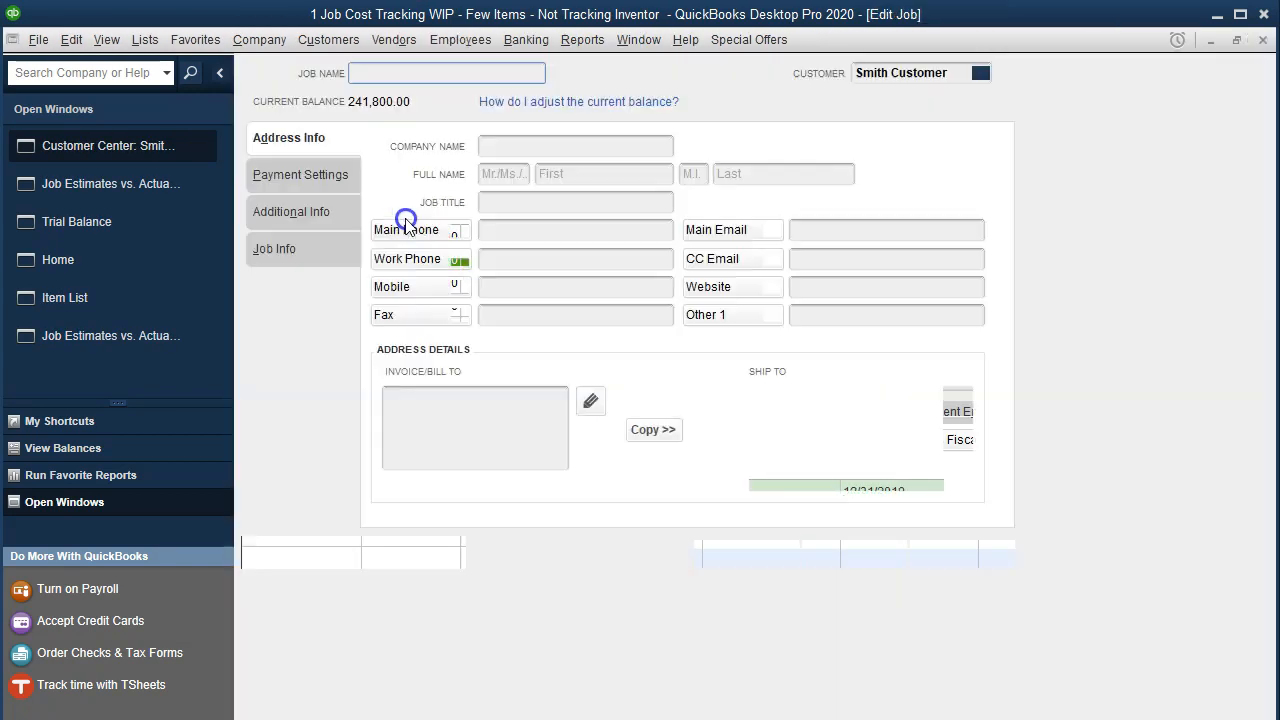
pyautogui.click(460, 70)
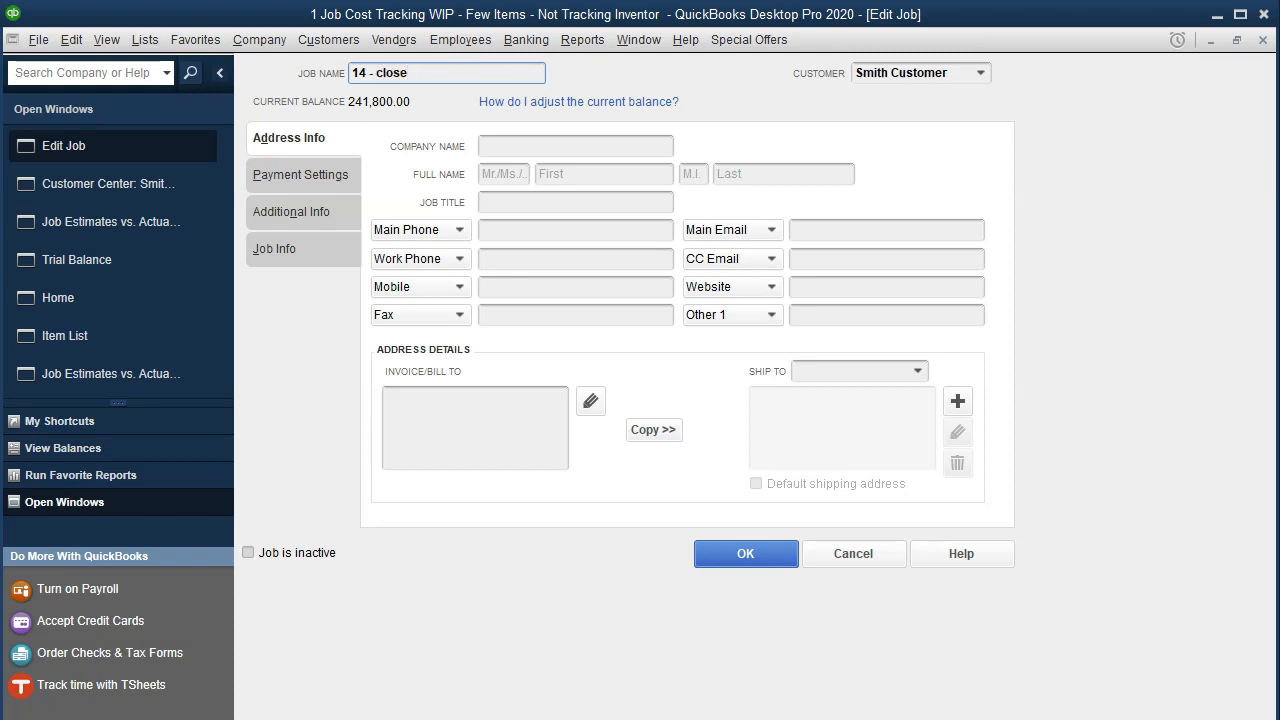
# Set the job's status to Closed and save the job record.
pyautogui.click(275, 248)
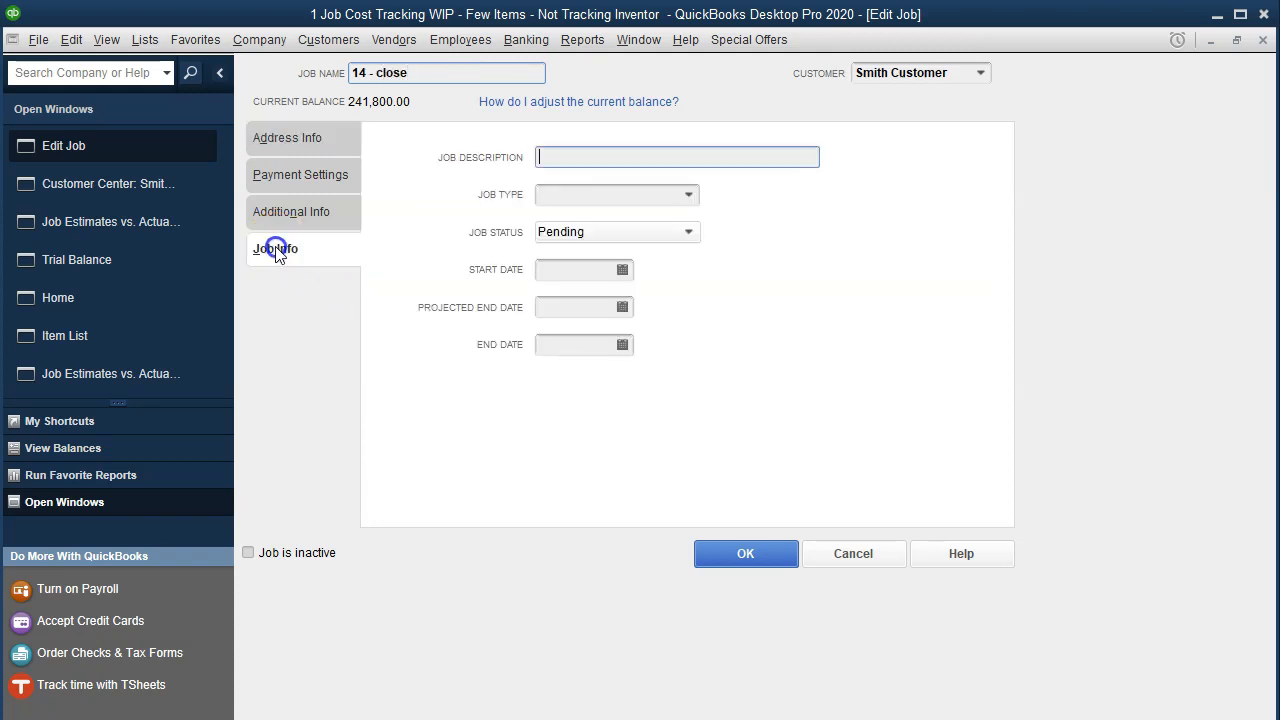
pyautogui.click(677, 236)
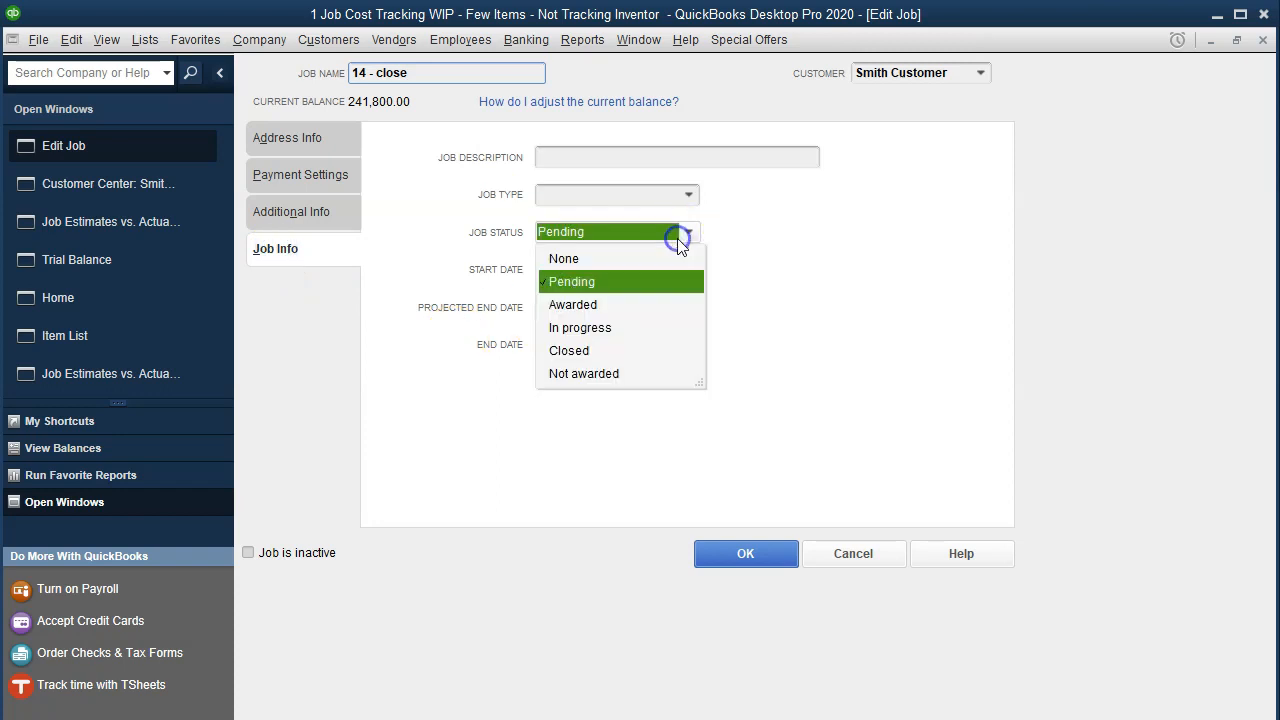
pyautogui.click(575, 351)
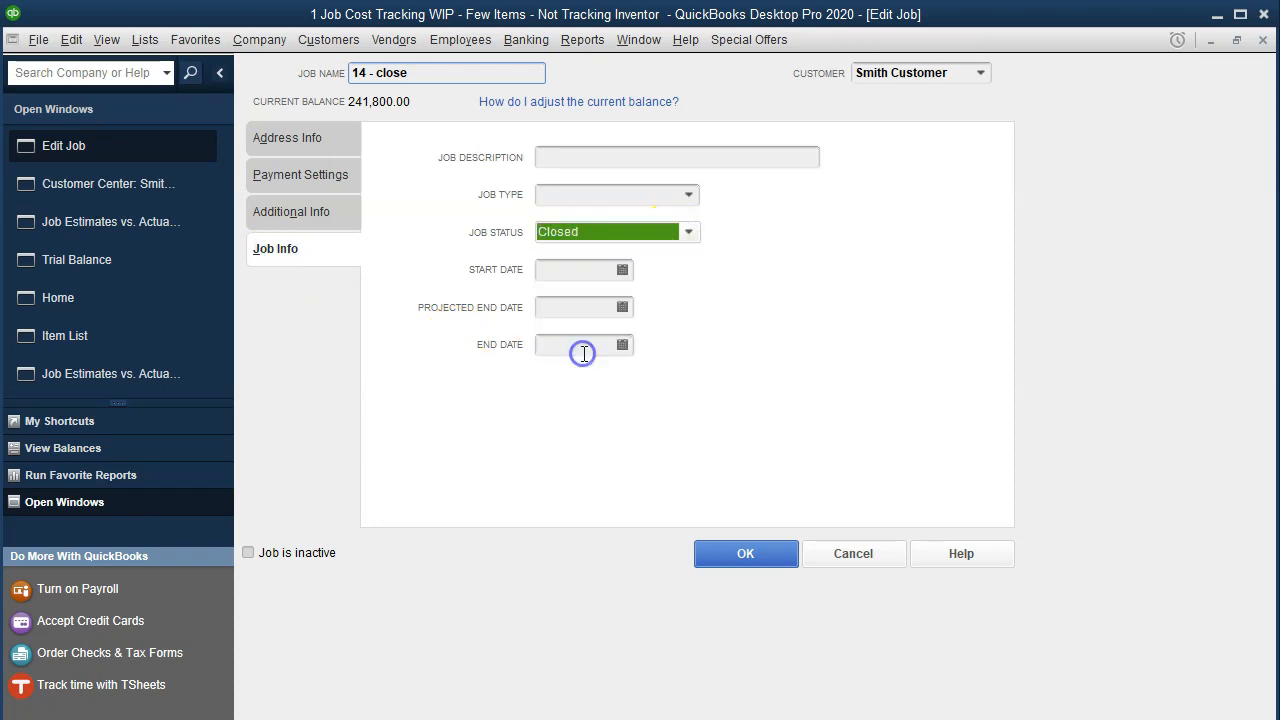
pyautogui.click(743, 553)
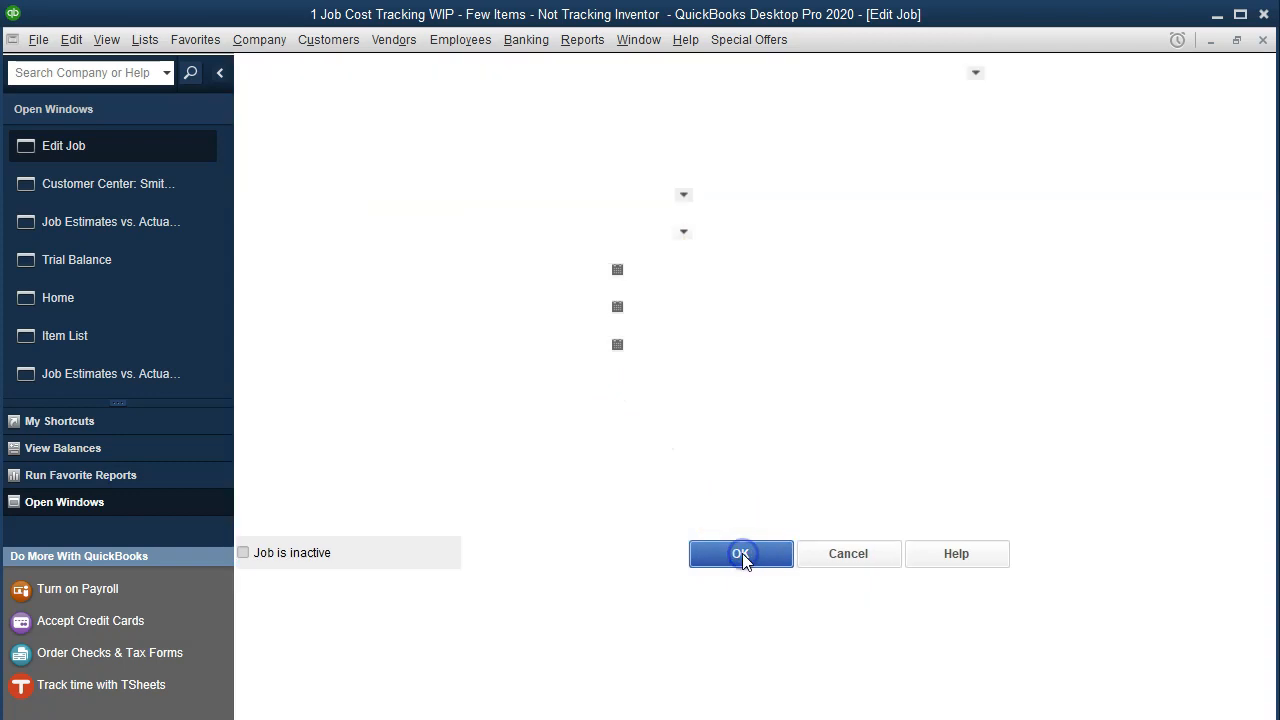
# Close the Customer Center and compare the Job Estimates vs. Actuals Summary's total actual cost with Work In Progress WIP on the Trial Balance.
pyautogui.click(1262, 40)
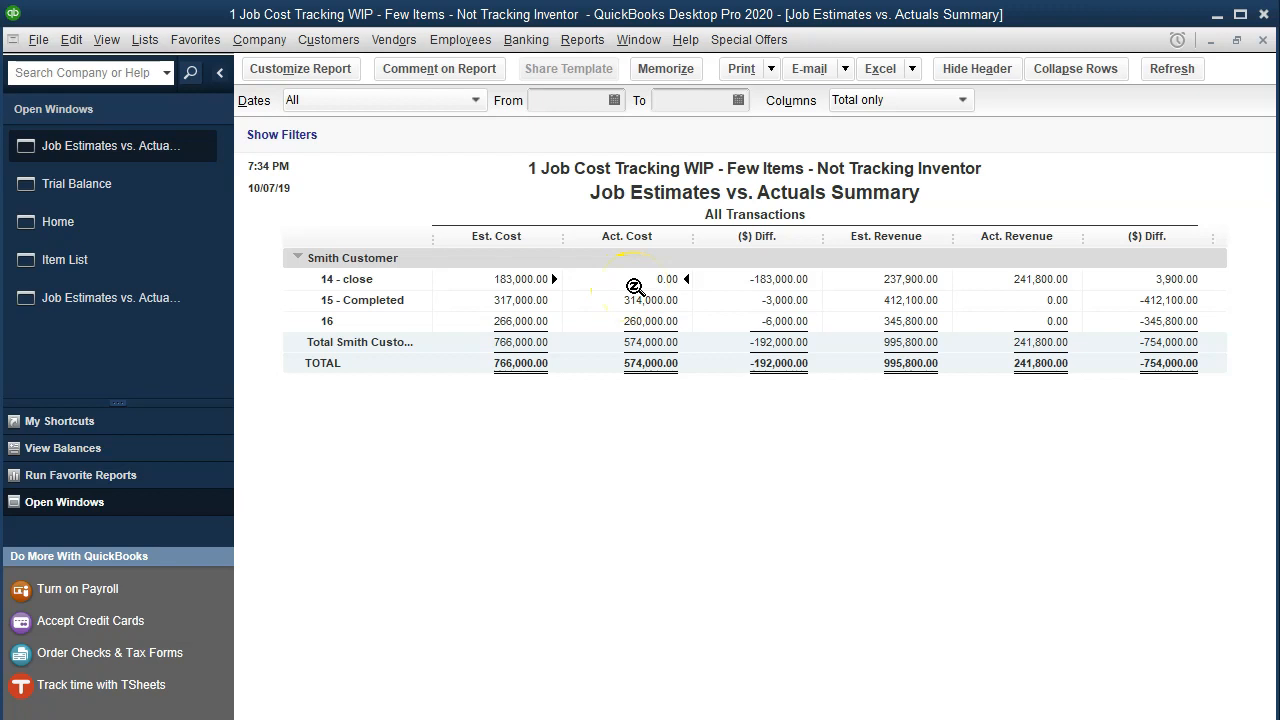
pyautogui.click(651, 363)
pyautogui.click(604, 462)
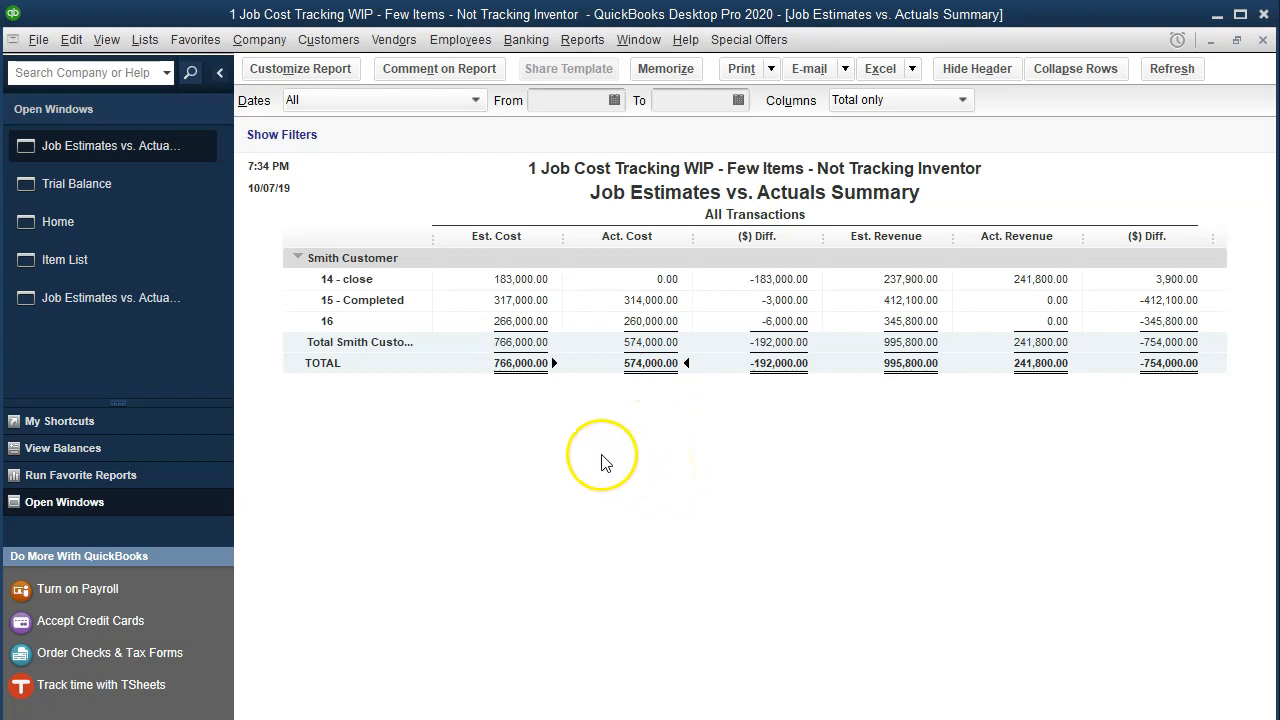
pyautogui.click(88, 191)
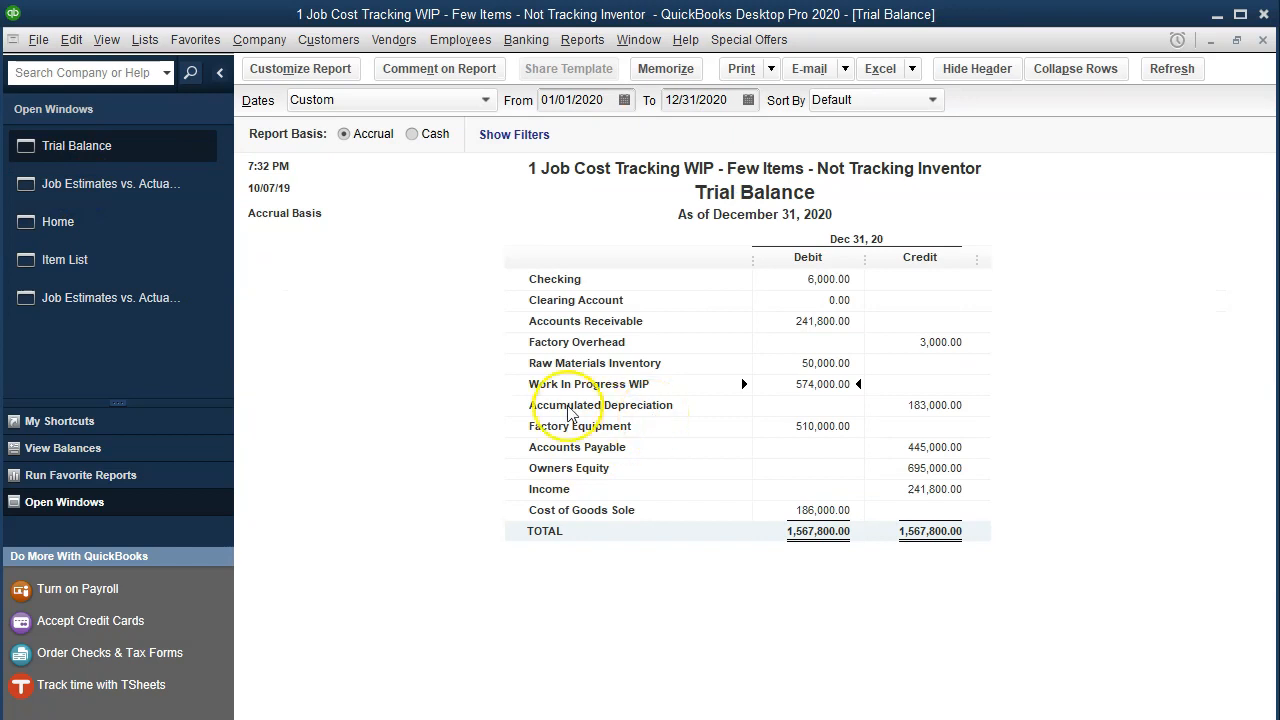
# Close the already open Job Estimates vs. Actuals Detail report without memorizing it, and return to the Job Estimates vs. Actuals Summary.
pyautogui.click(132, 316)
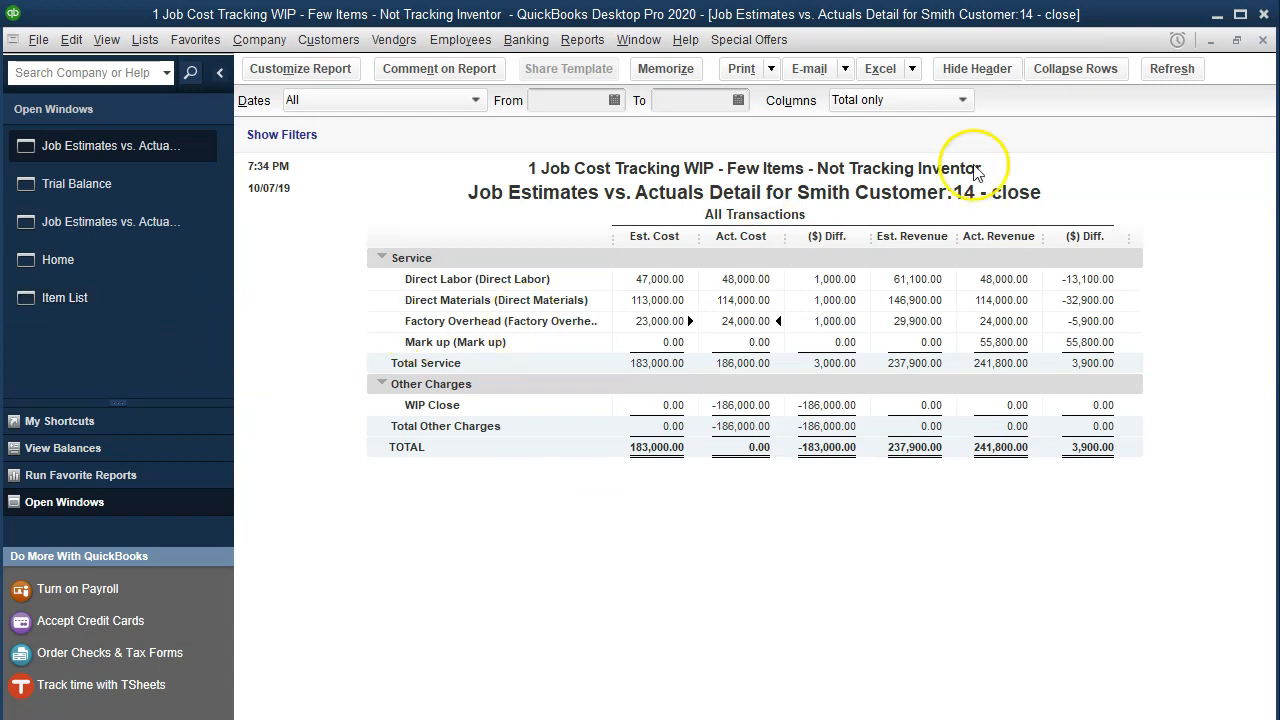
pyautogui.click(1263, 39)
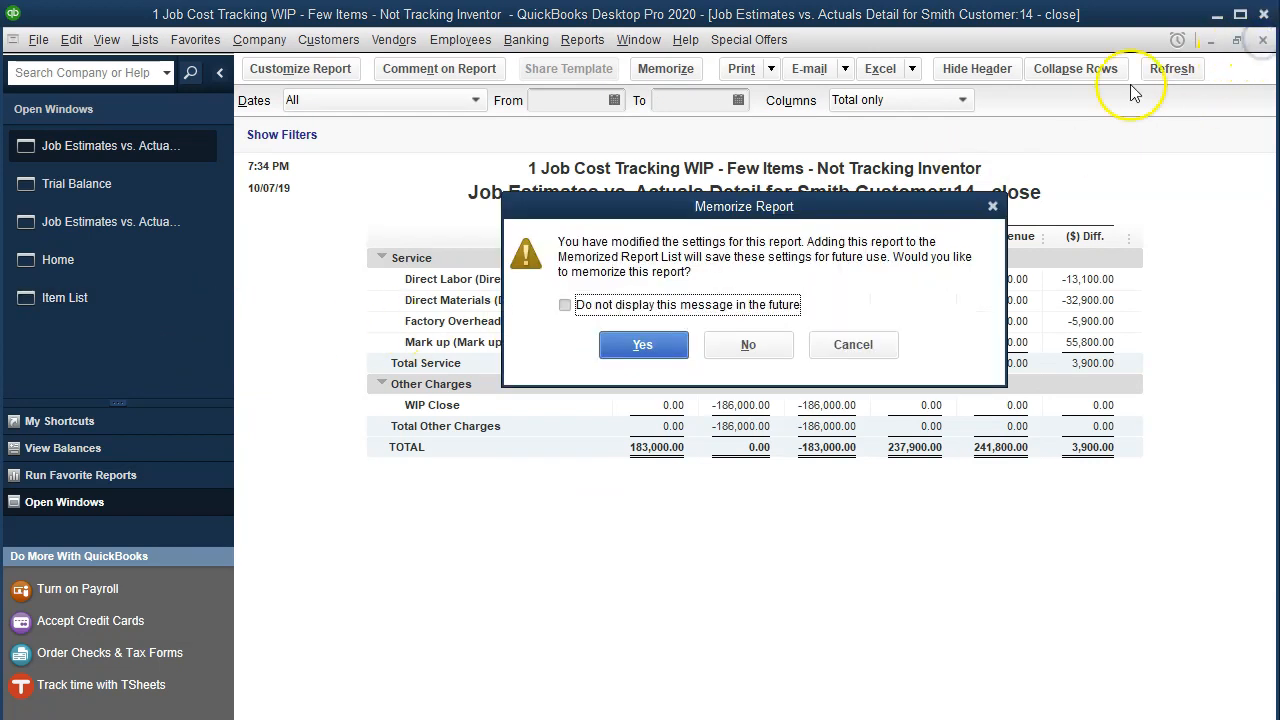
pyautogui.click(748, 344)
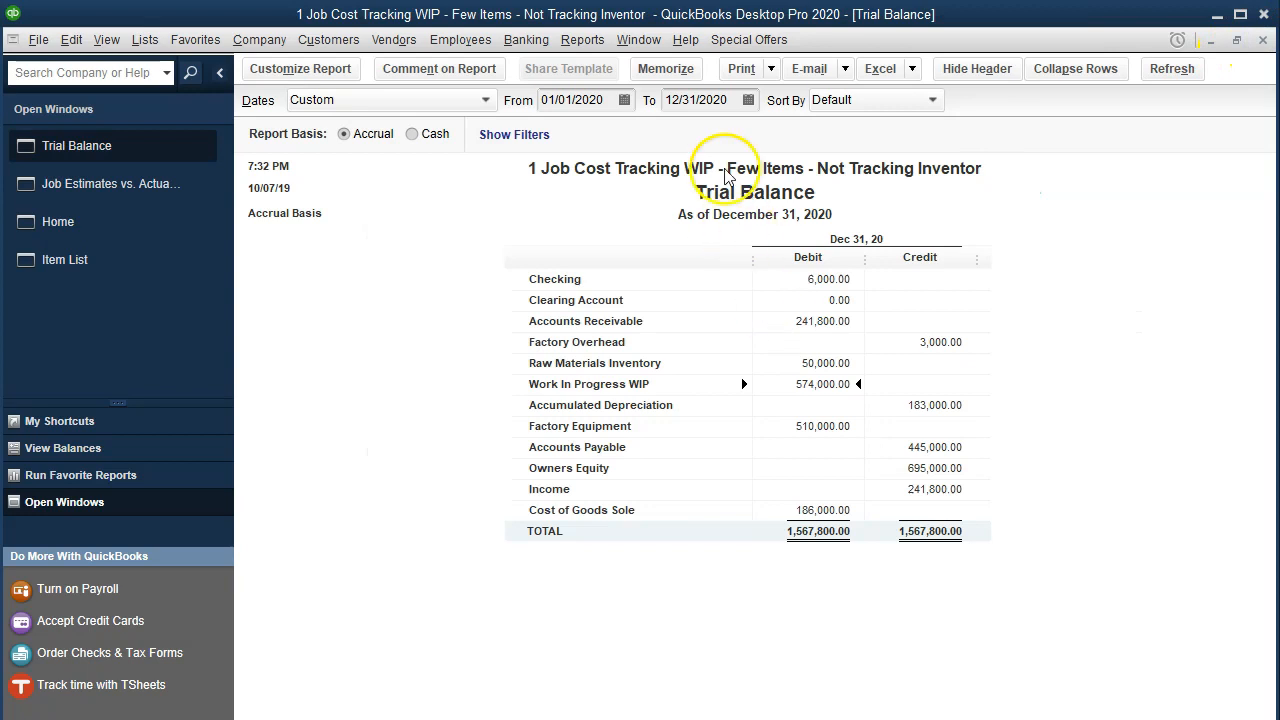
pyautogui.click(163, 184)
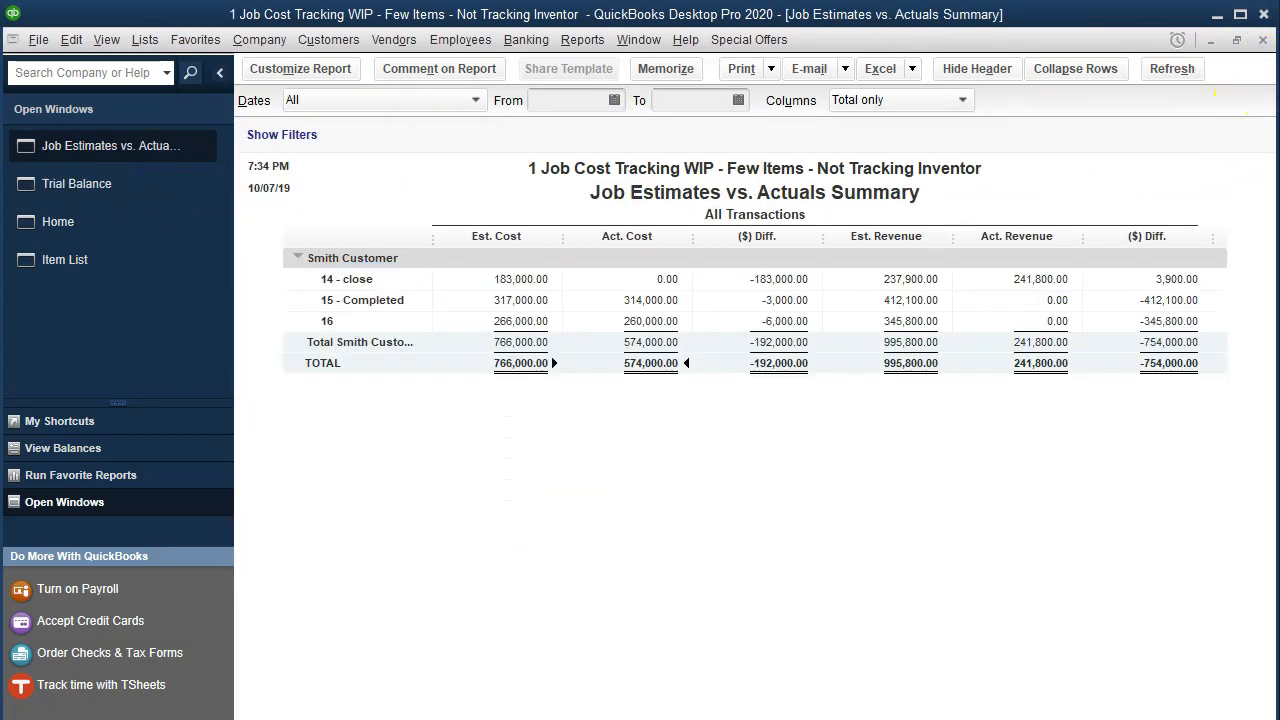
# Run a new Job Estimates vs. Actuals Detail report for job 14 - close.
pyautogui.click(586, 42)
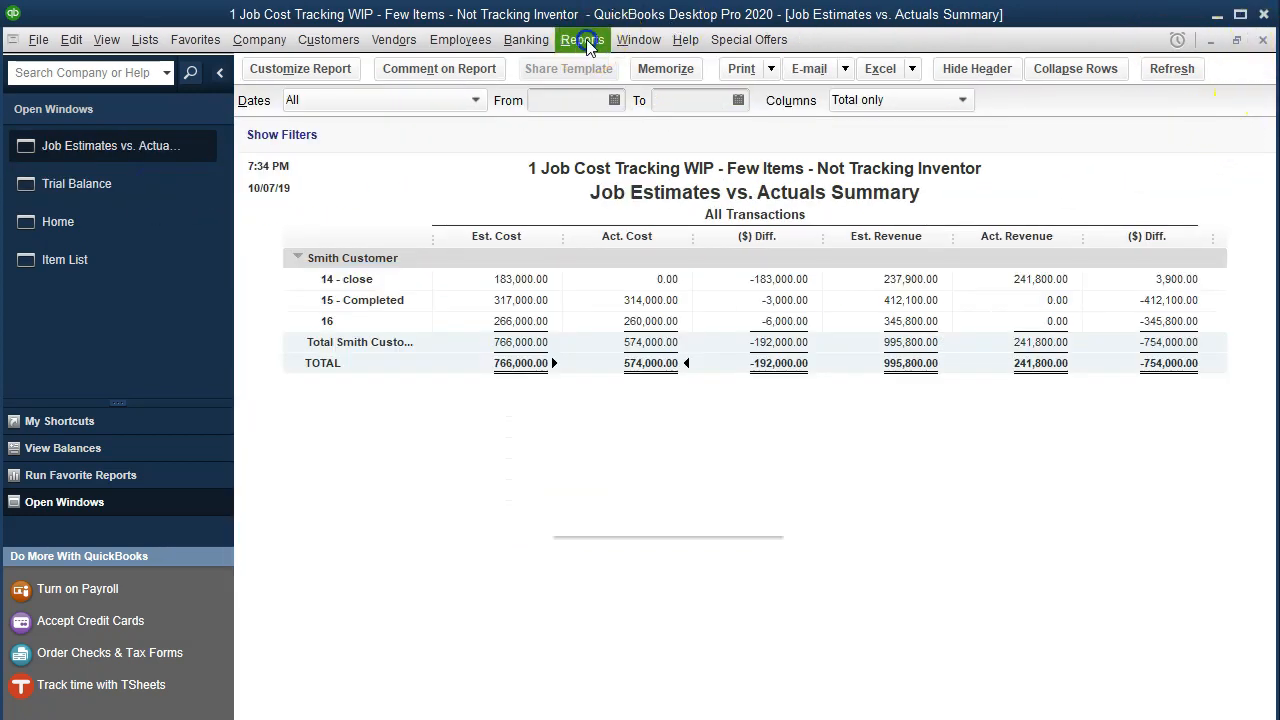
pyautogui.moveTo(580, 256)
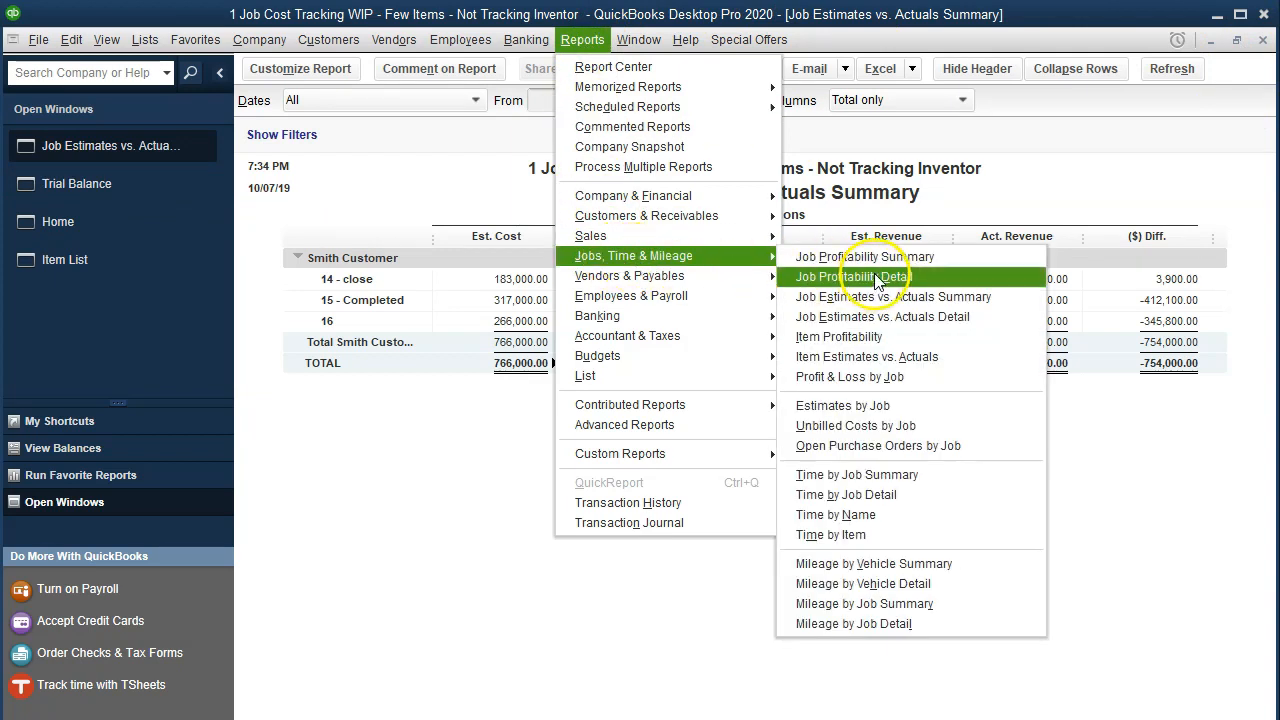
pyautogui.click(973, 315)
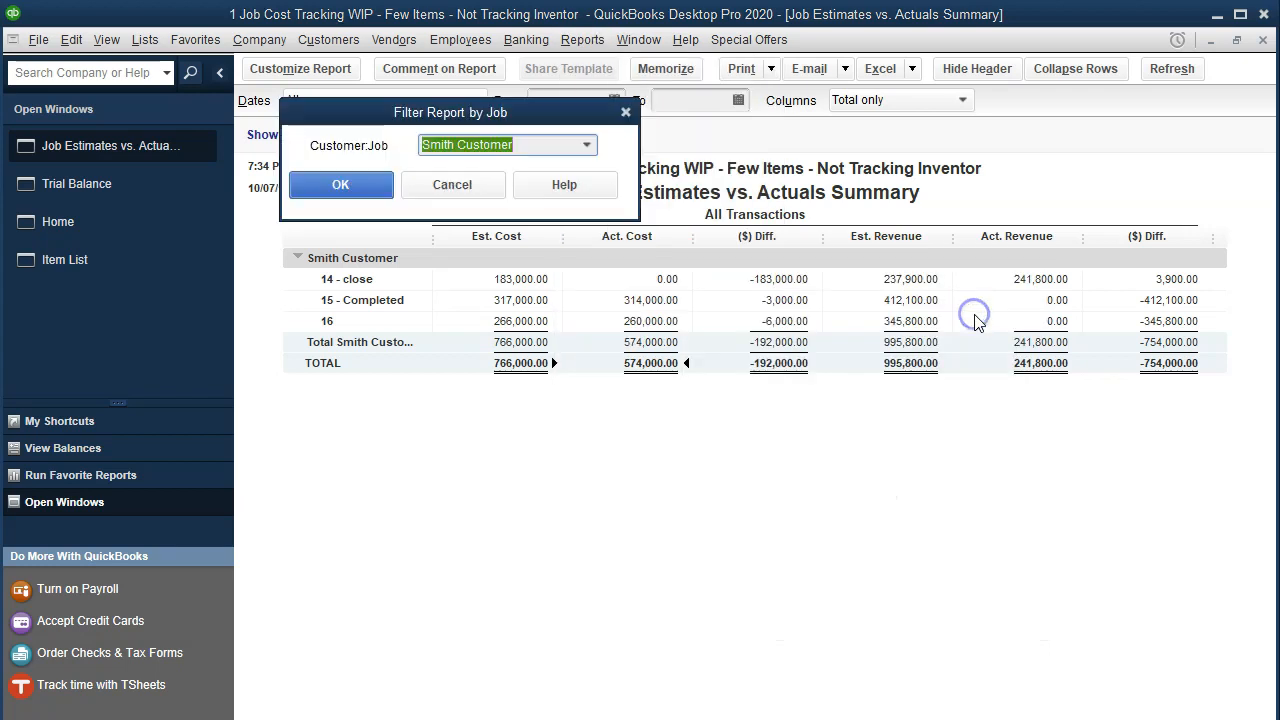
pyautogui.click(572, 146)
pyautogui.click(479, 245)
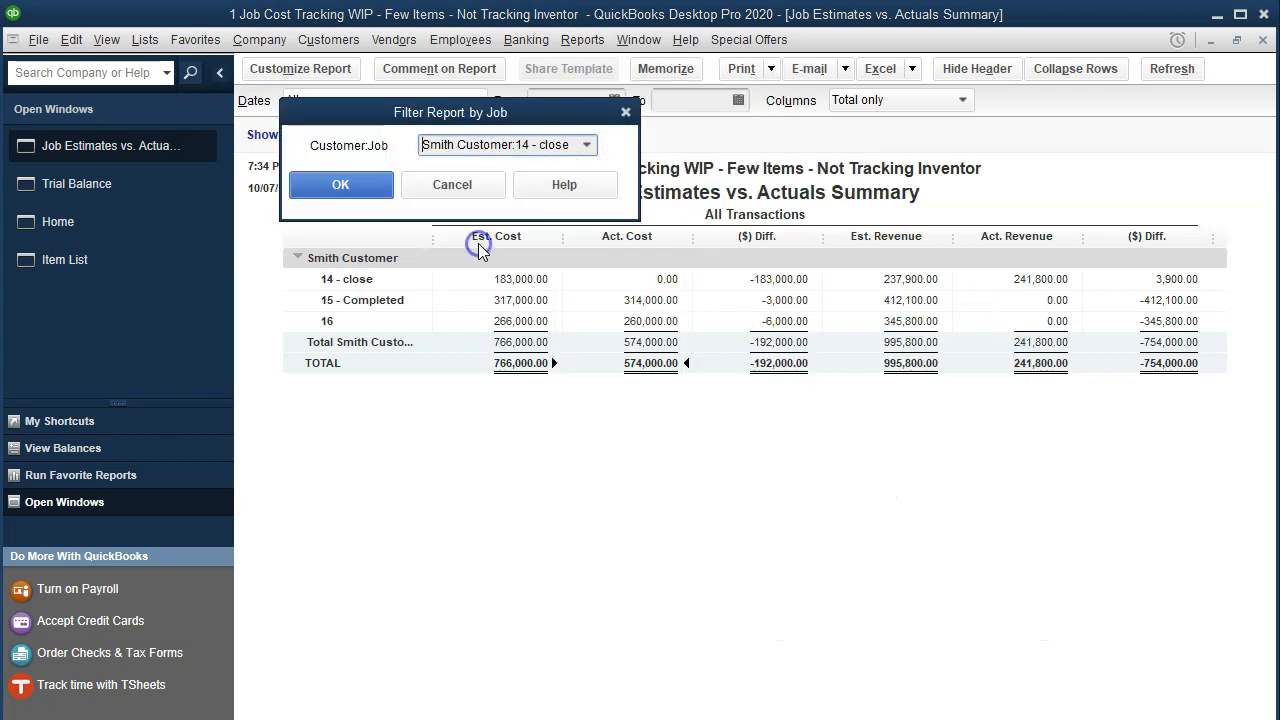
pyautogui.click(372, 189)
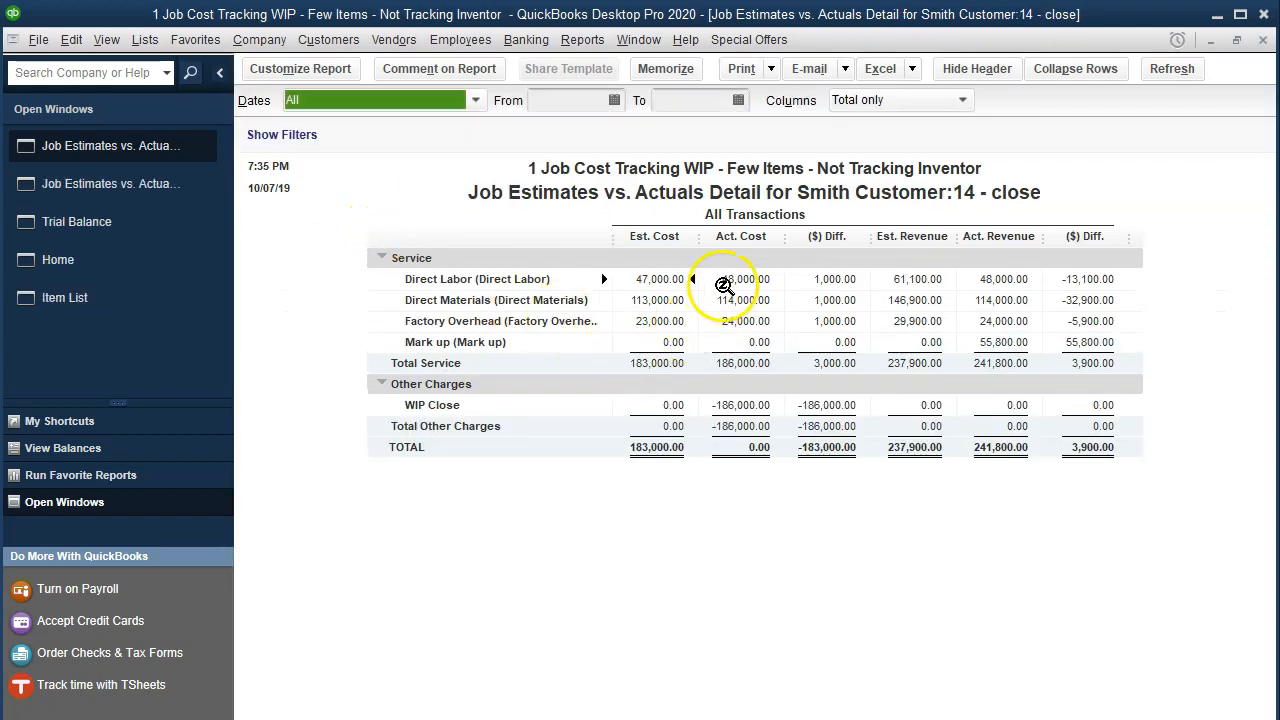
# Examine job 14's actual costs from Direct Labor through WIP Close, down to the total actual cost.
pyautogui.click(725, 281)
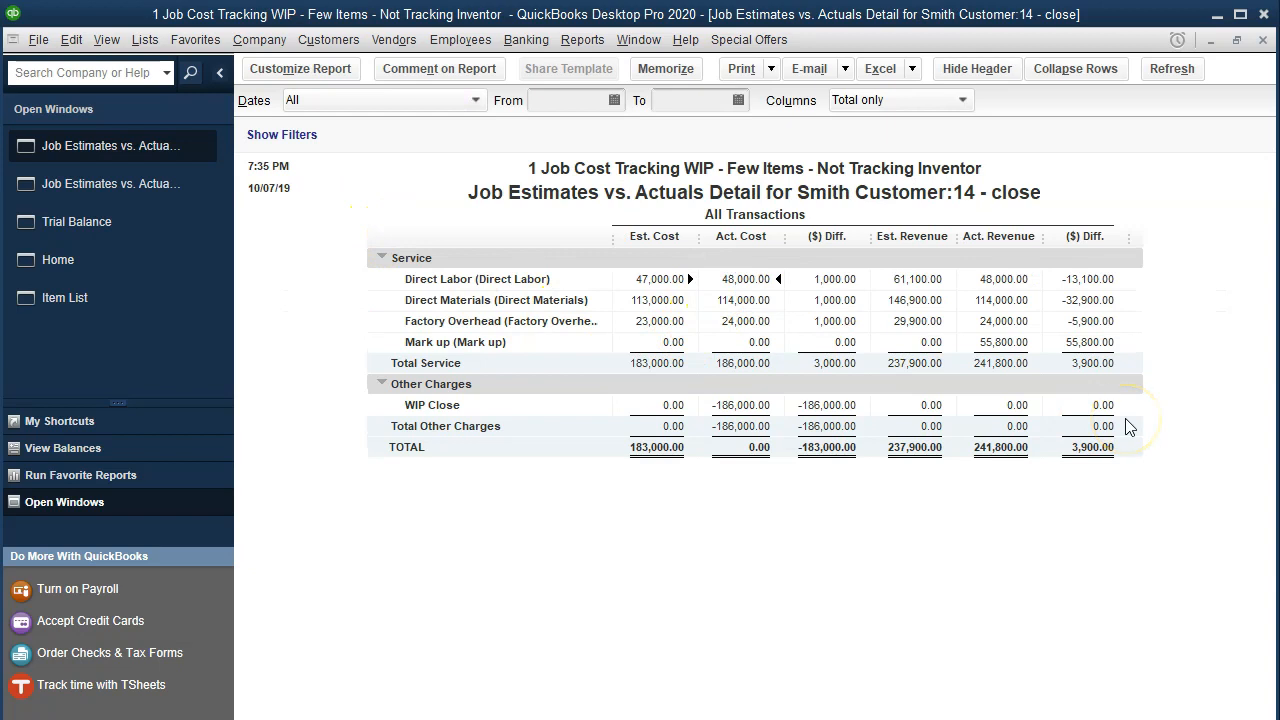
pyautogui.press('Down')
pyautogui.press('Down')
pyautogui.press('Down')
pyautogui.press('Down')
pyautogui.press('Down')
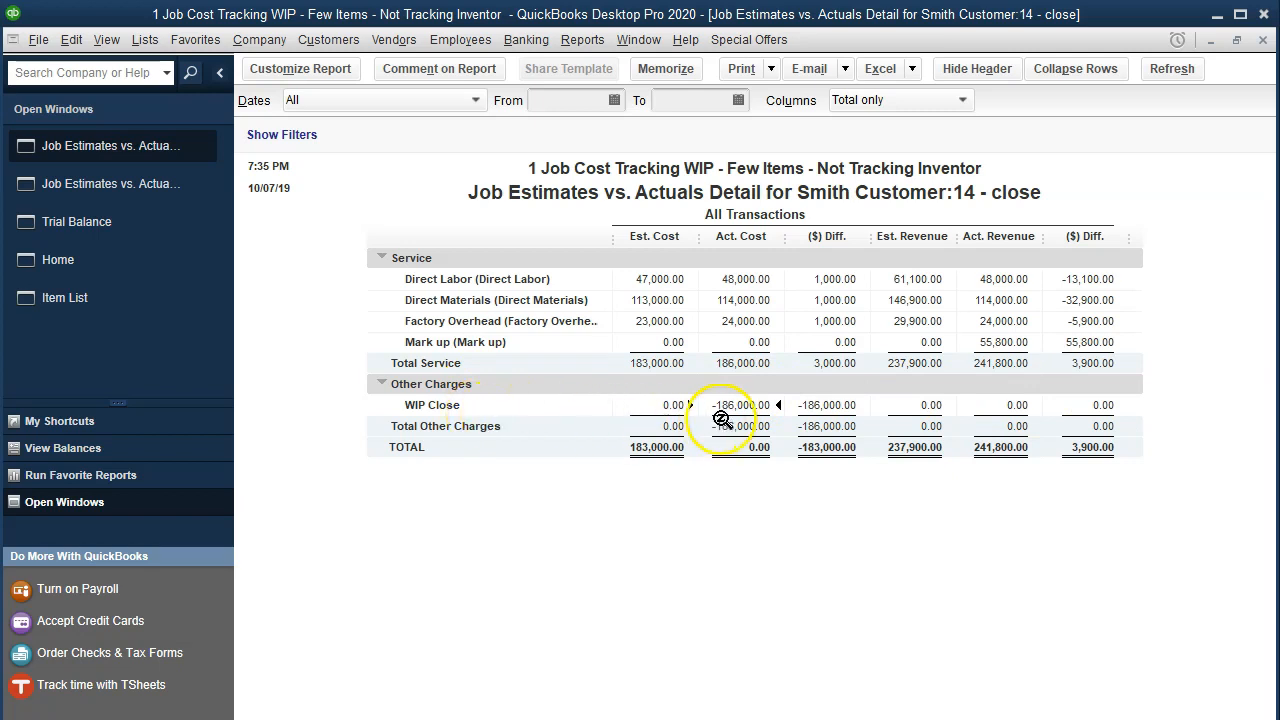
pyautogui.click(736, 447)
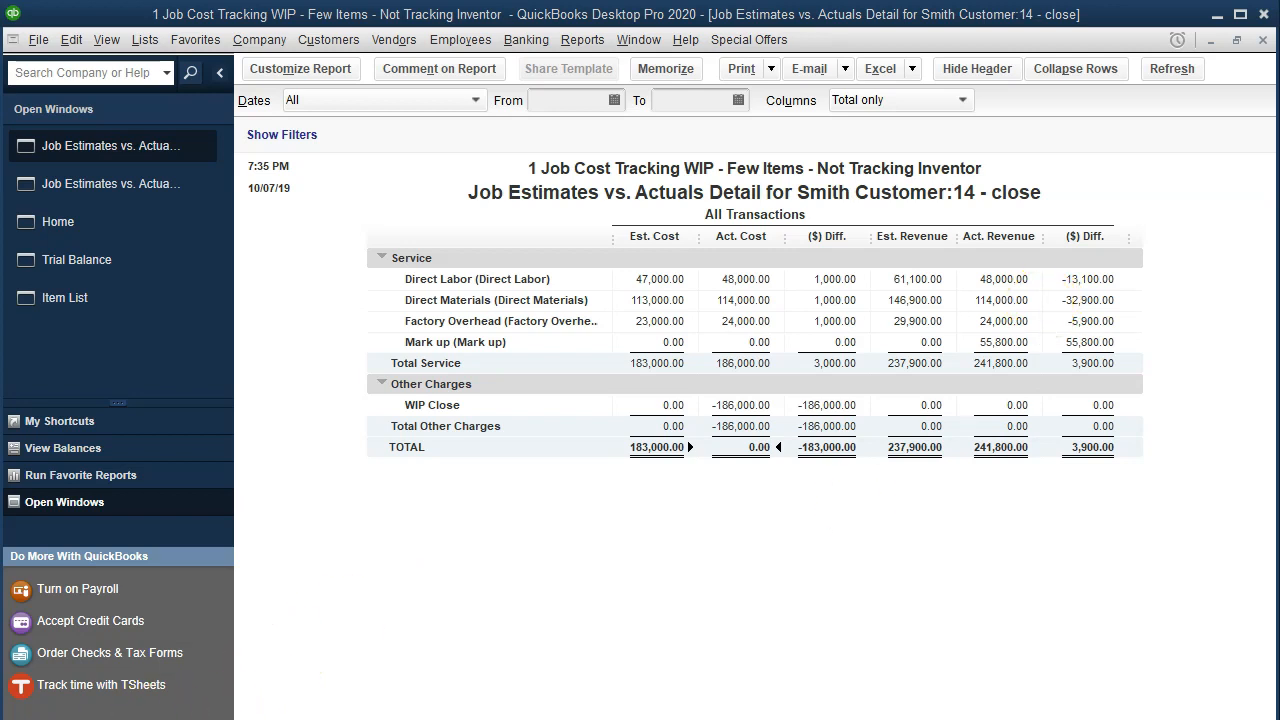
# Filter the Job Estimates vs. Actuals Summary to jobs with the Job Status In progress.
pyautogui.click(160, 186)
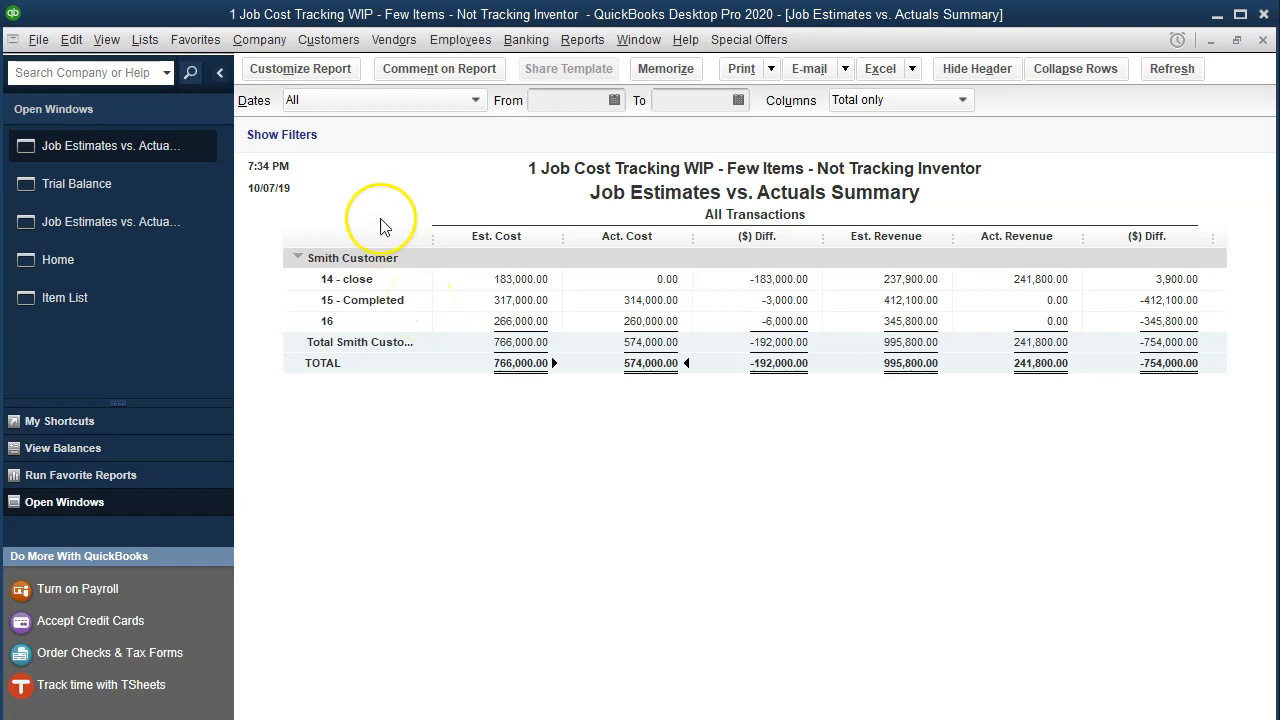
pyautogui.click(302, 72)
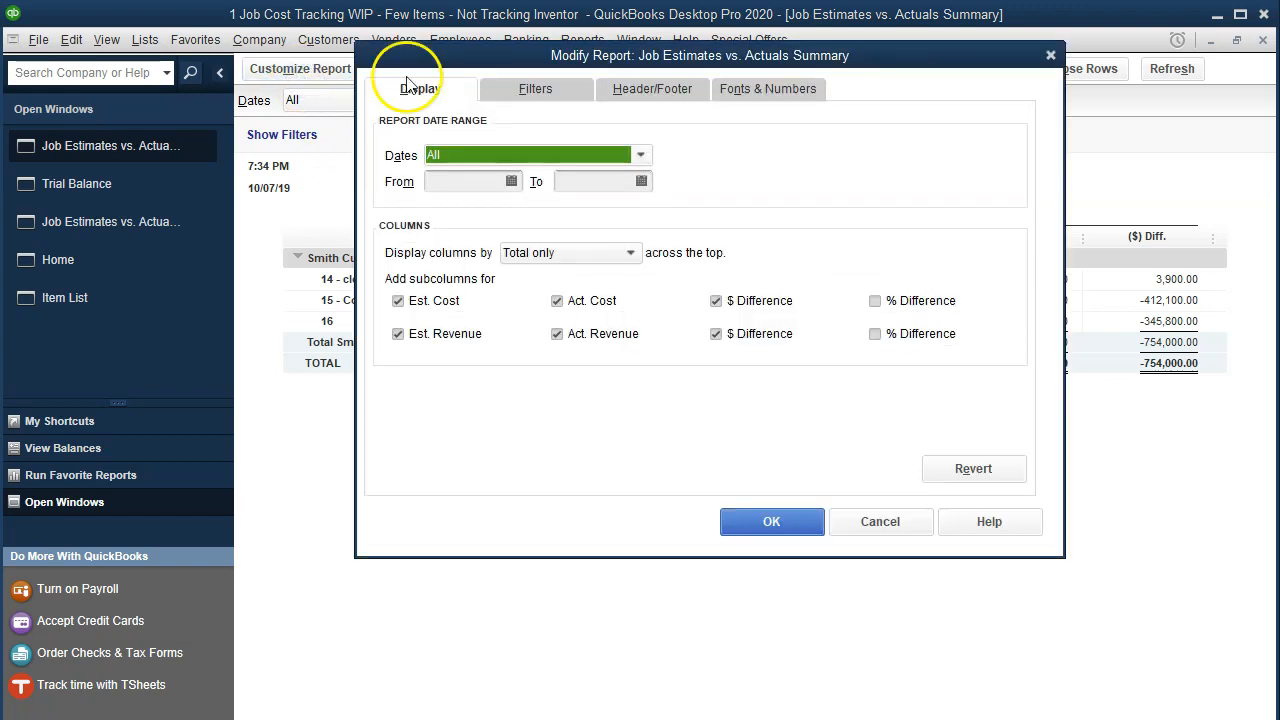
pyautogui.click(502, 89)
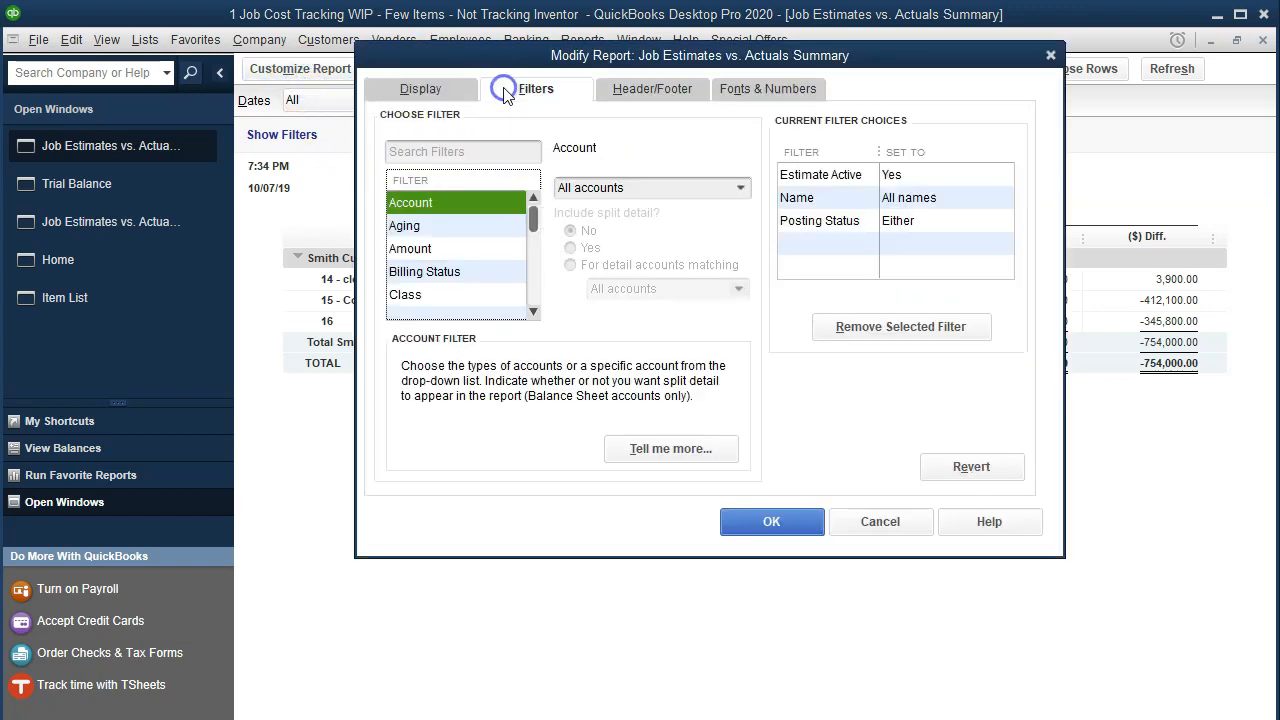
pyautogui.click(533, 311)
pyautogui.click(533, 311)
pyautogui.click(533, 311)
pyautogui.click(533, 311)
pyautogui.click(533, 311)
pyautogui.click(533, 311)
pyautogui.click(533, 311)
pyautogui.click(533, 311)
pyautogui.click(533, 311)
pyautogui.click(533, 311)
pyautogui.click(533, 311)
pyautogui.click(533, 311)
pyautogui.click(533, 311)
pyautogui.click(463, 272)
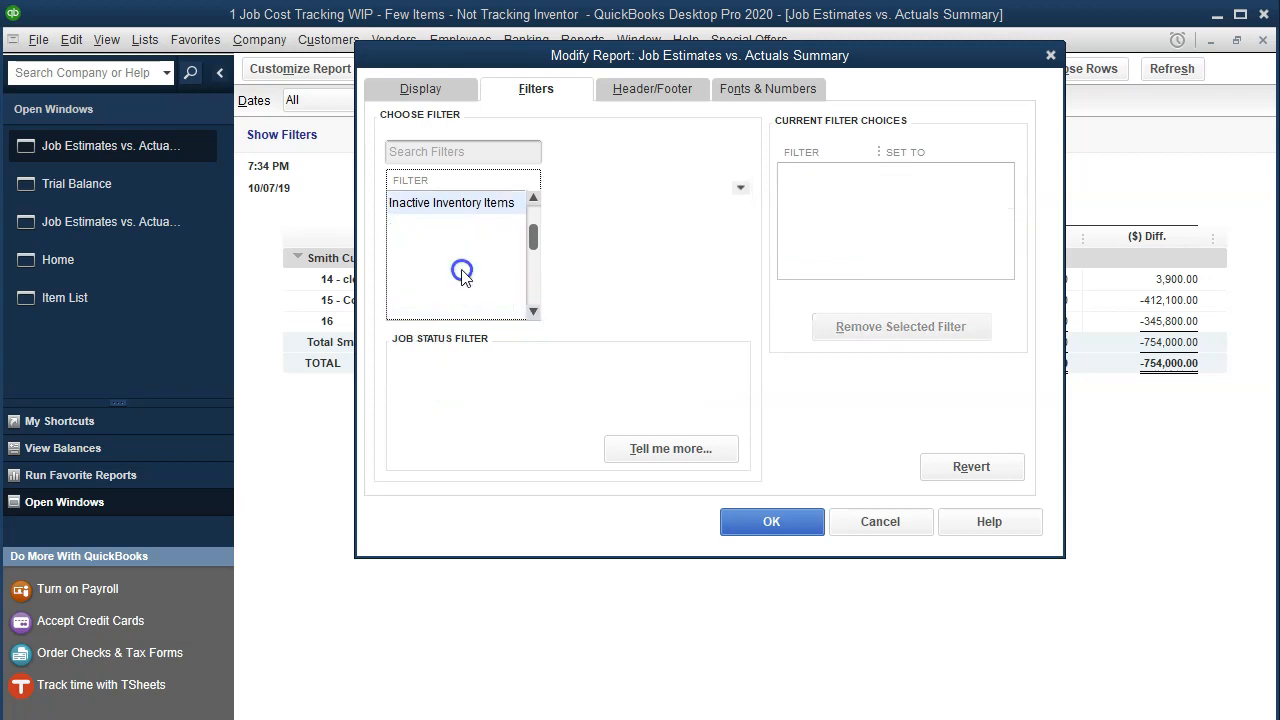
pyautogui.click(651, 188)
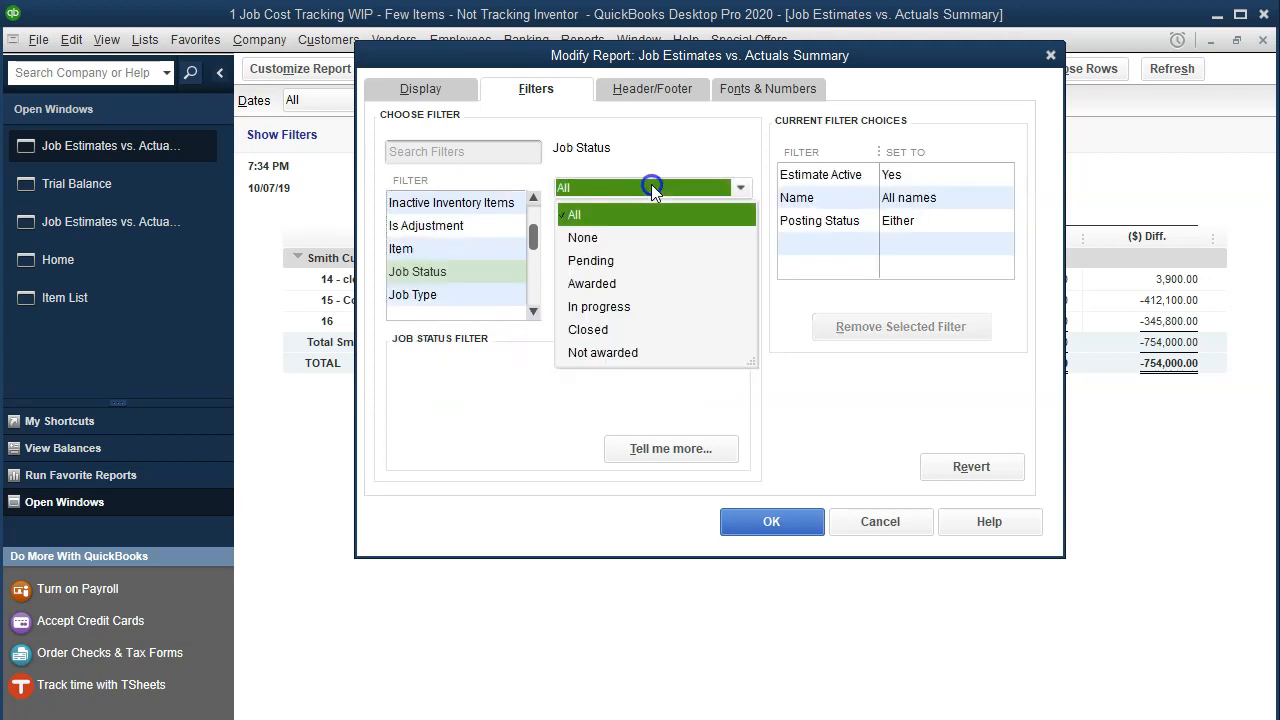
pyautogui.click(641, 308)
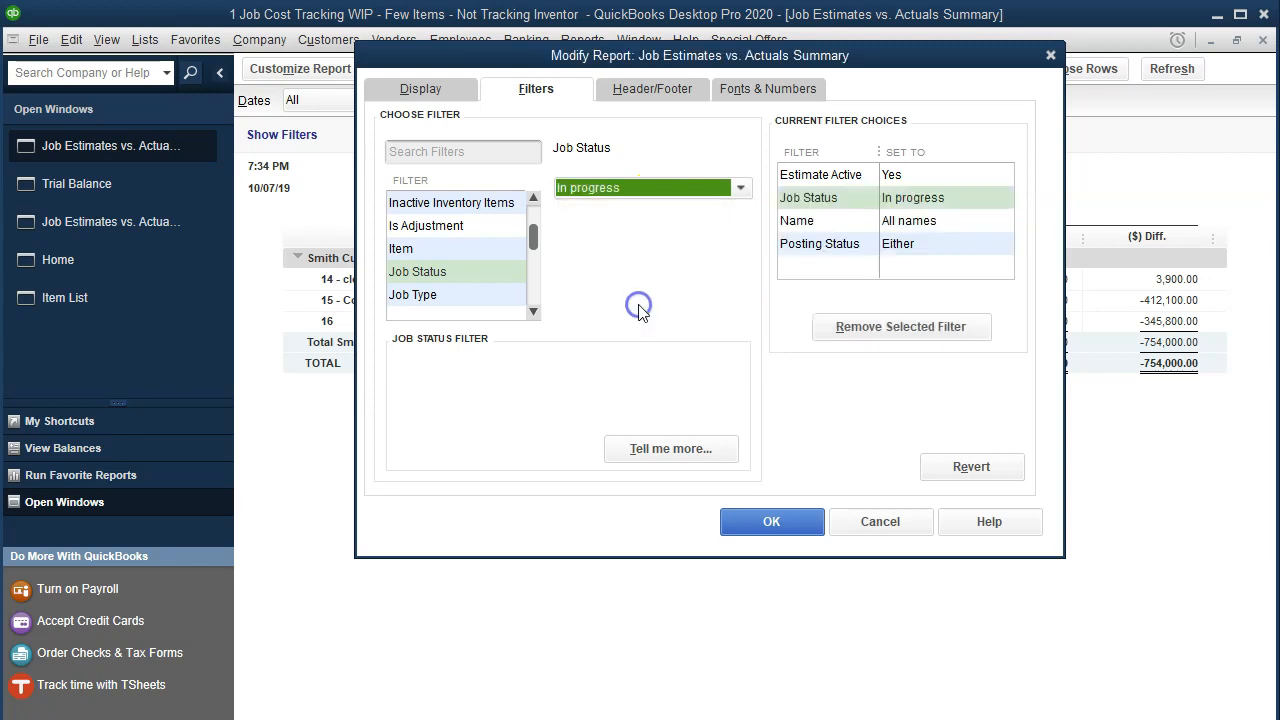
pyautogui.click(772, 522)
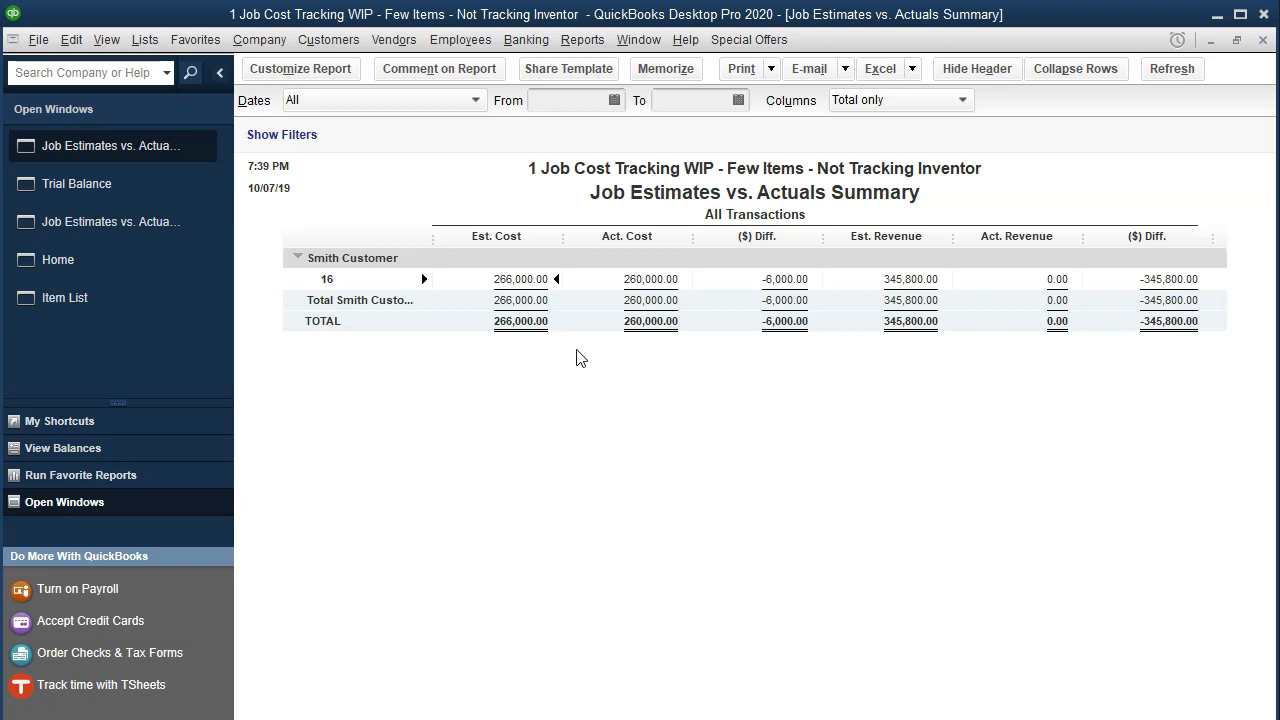
# Change the summary report's Job Status filter to Closed.
pyautogui.click(308, 72)
pyautogui.click(531, 83)
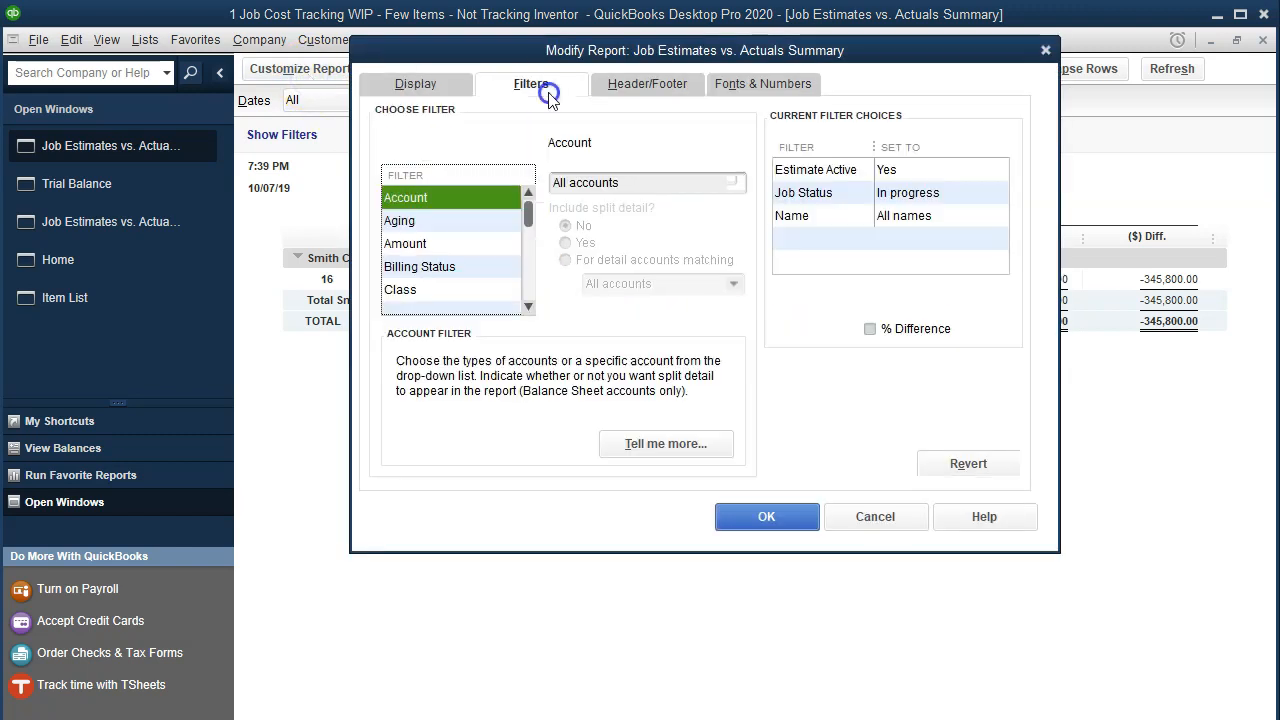
pyautogui.click(805, 193)
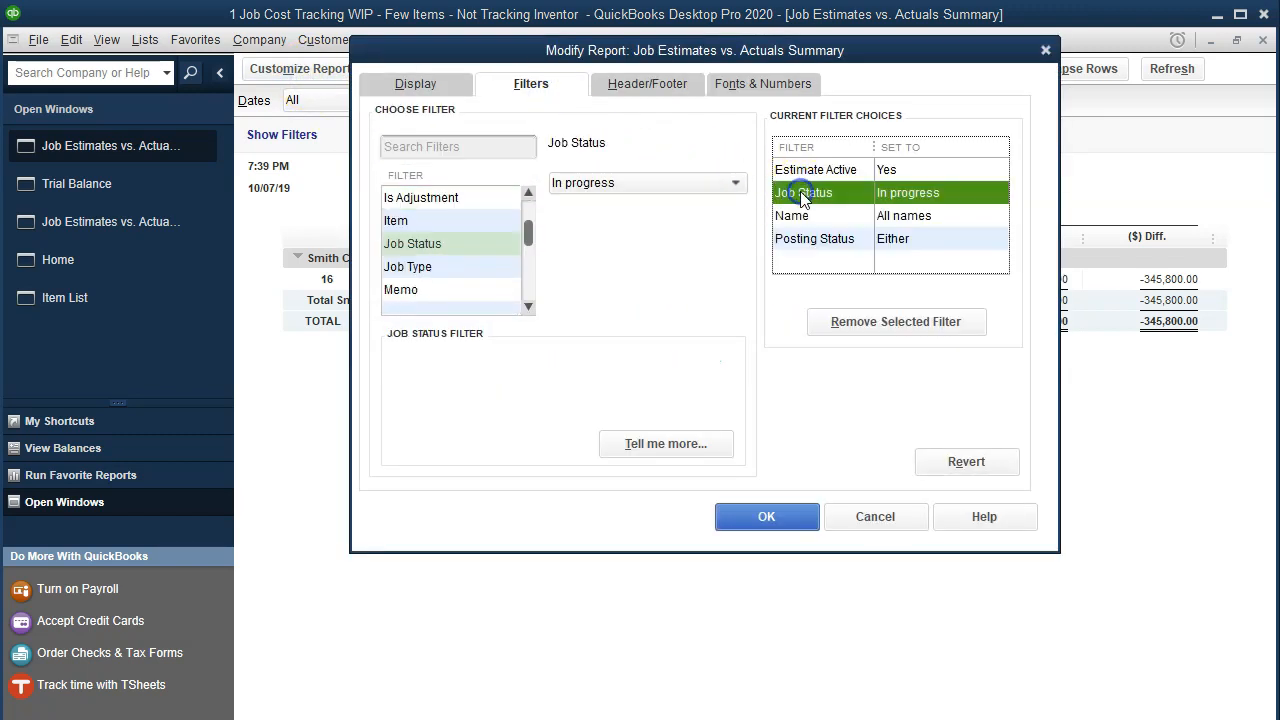
pyautogui.click(735, 184)
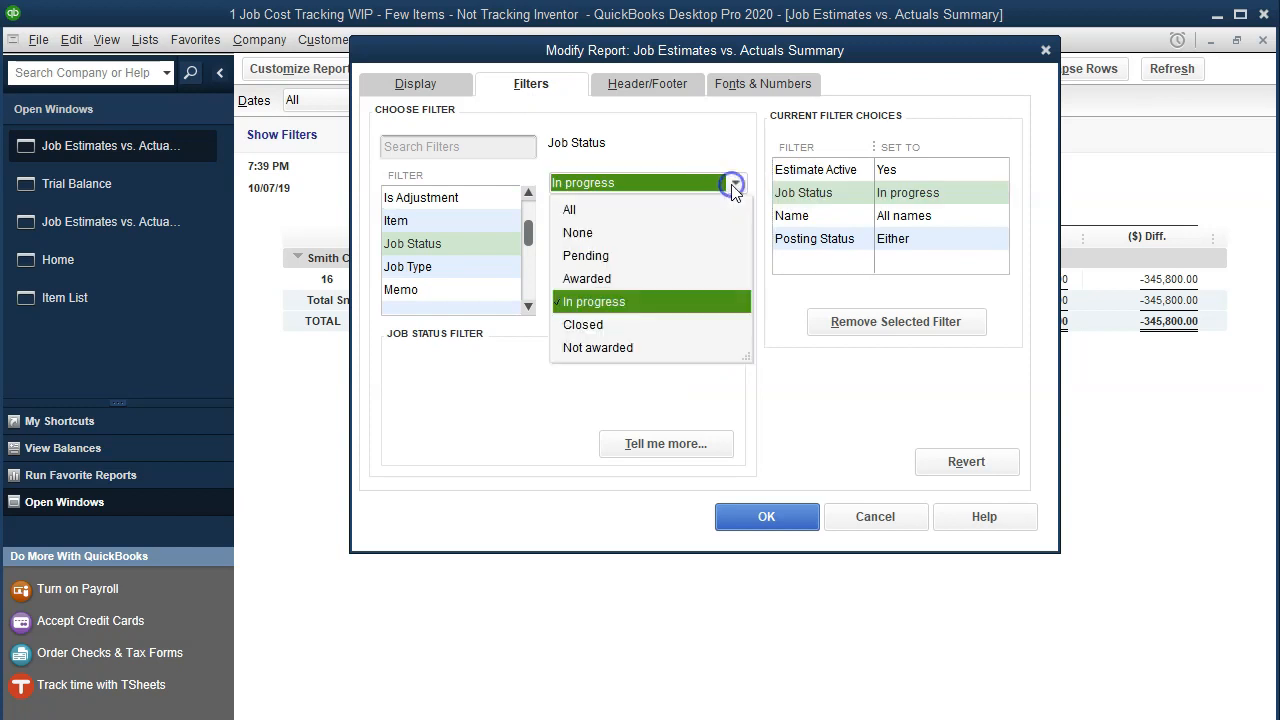
pyautogui.click(608, 325)
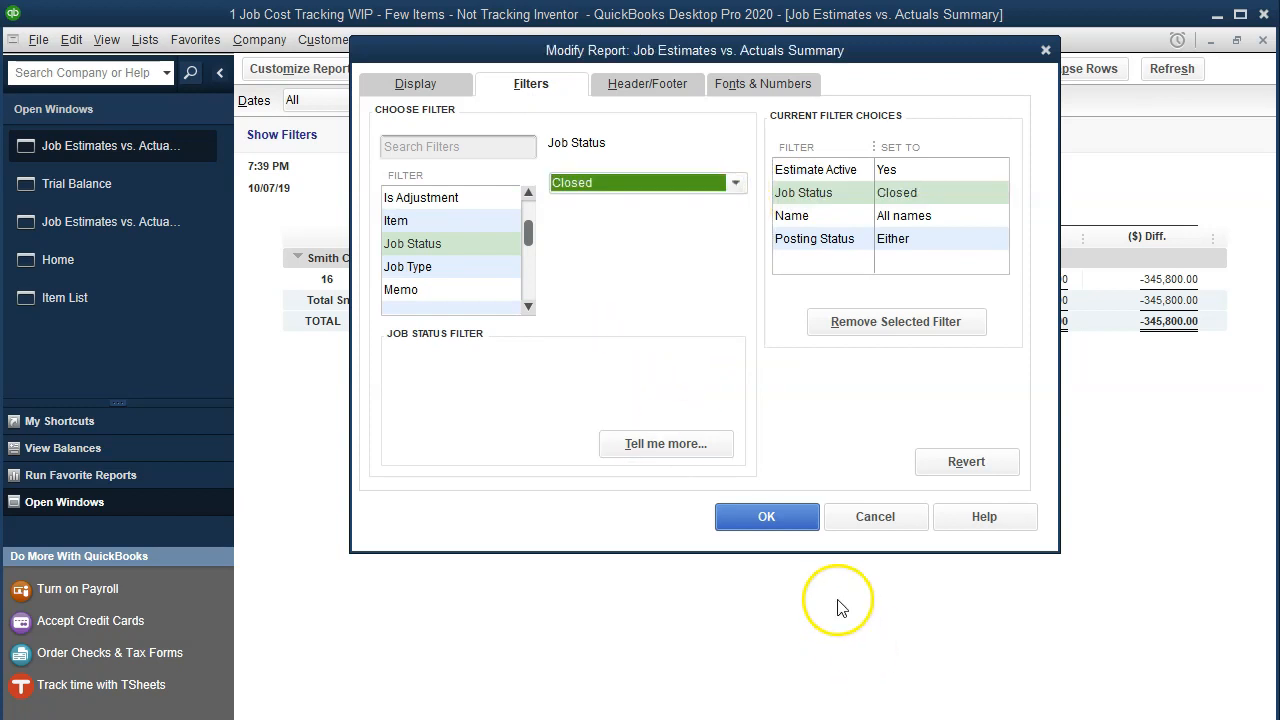
pyautogui.click(791, 537)
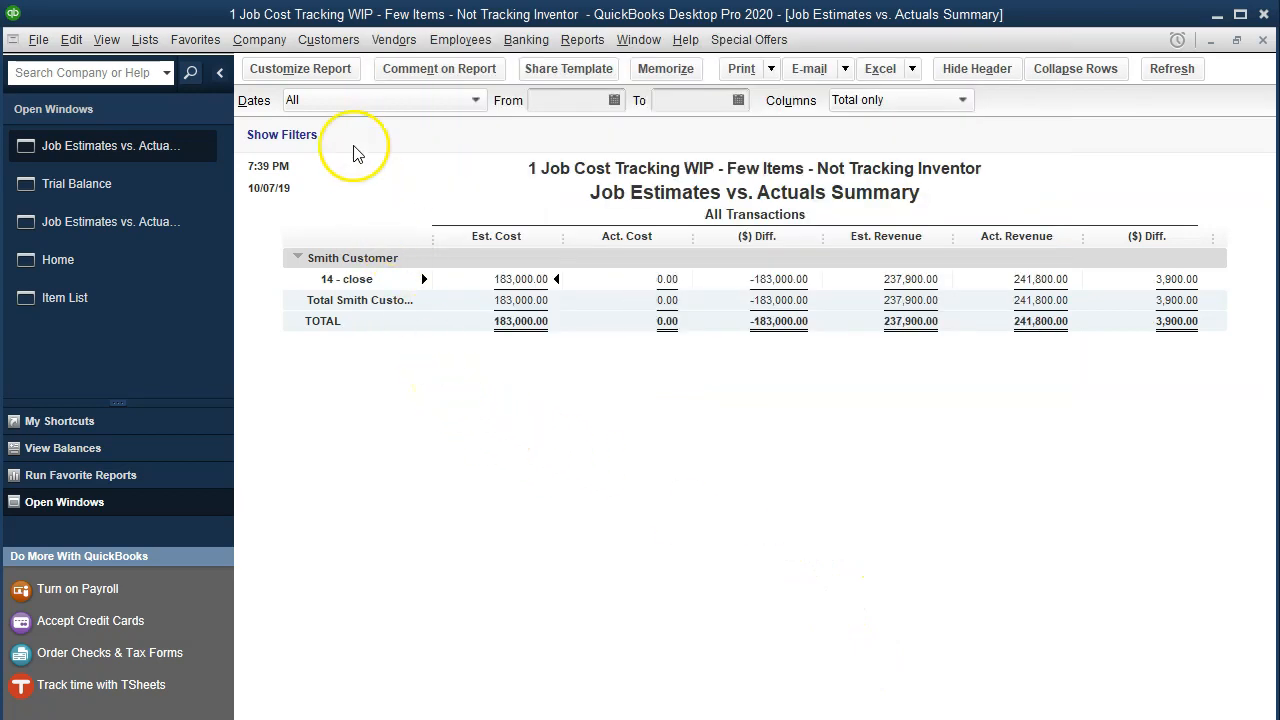
# Change the summary report's Job Status filter to Pending.
pyautogui.click(312, 76)
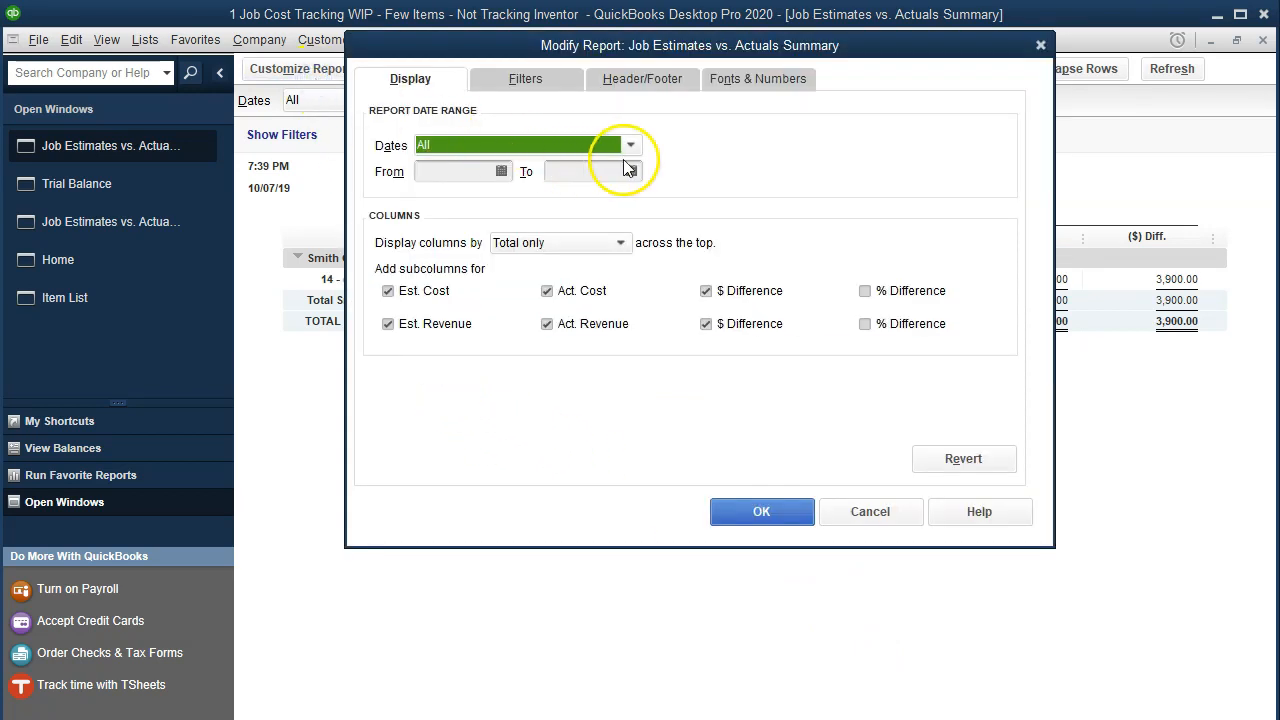
pyautogui.click(525, 78)
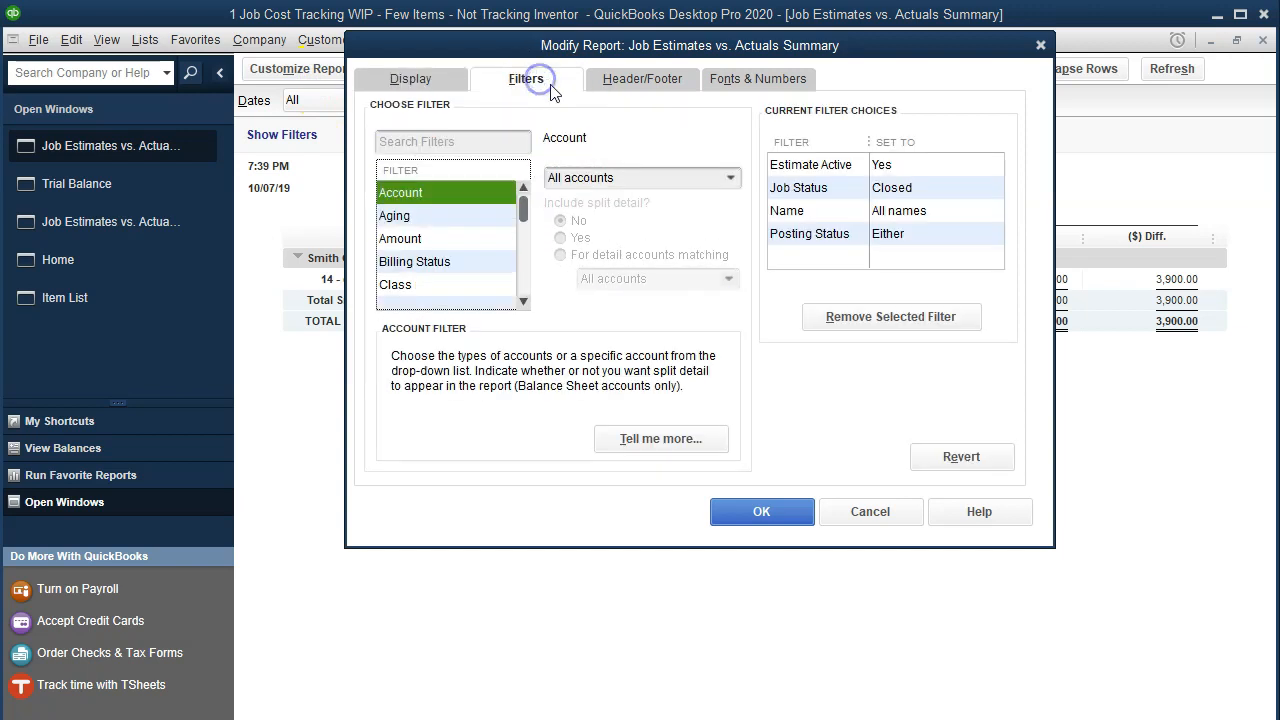
pyautogui.click(800, 188)
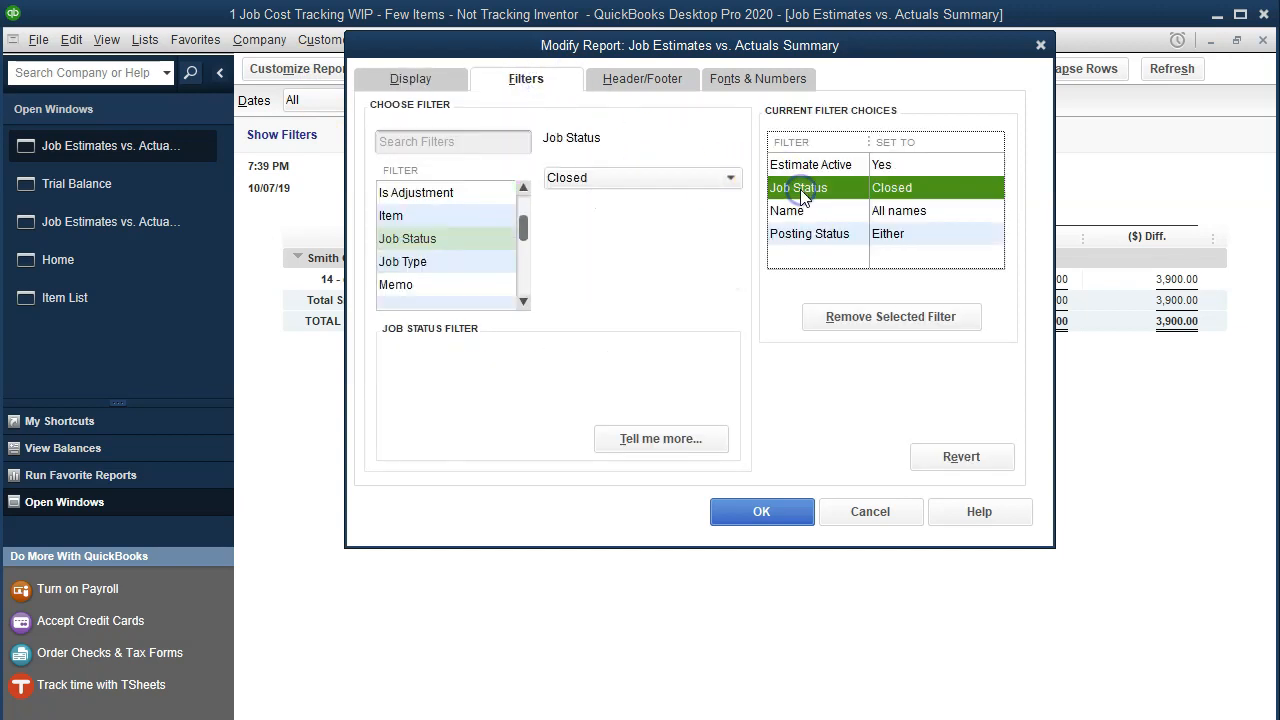
pyautogui.click(727, 177)
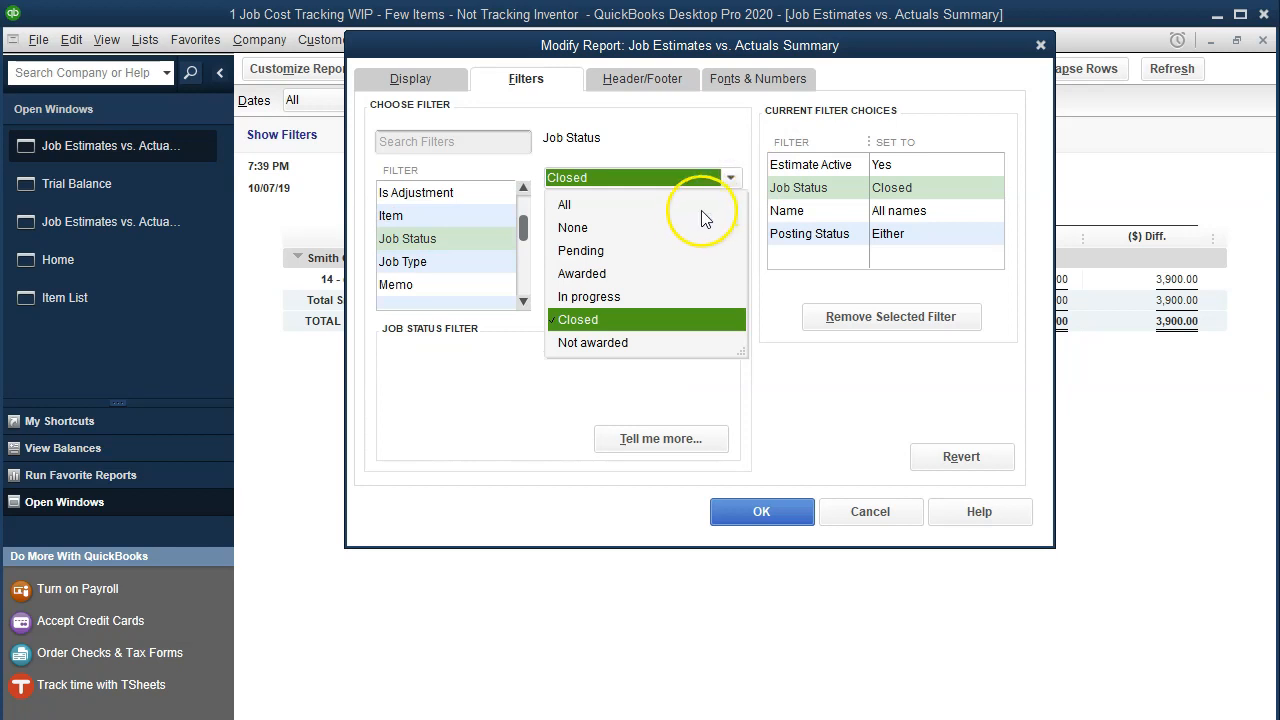
pyautogui.click(608, 250)
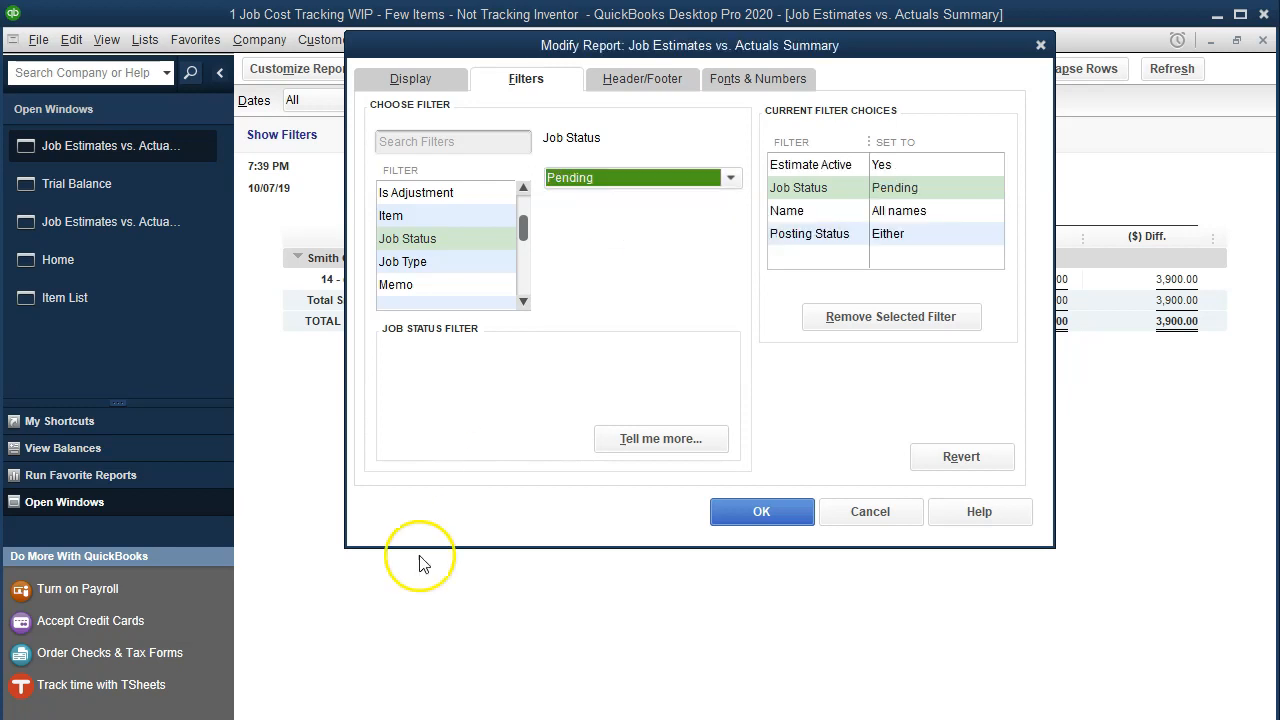
pyautogui.click(762, 511)
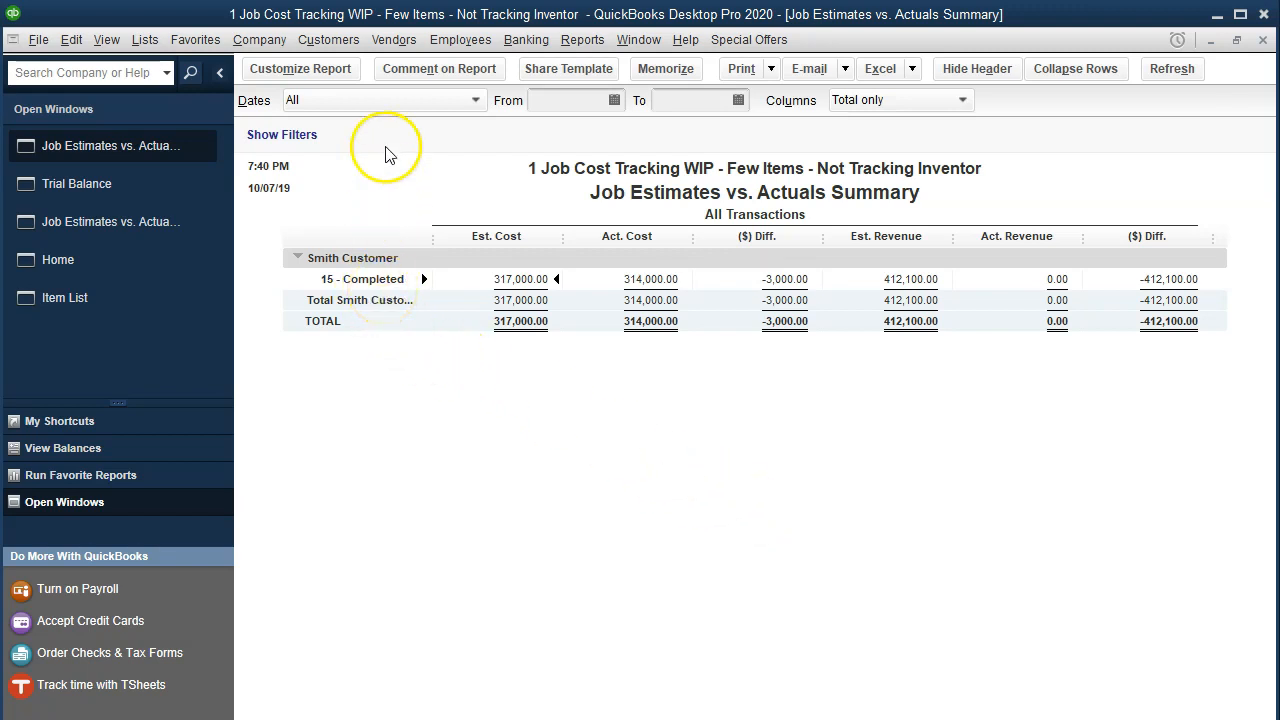
# Remove the Job Status filter from the Job Estimates vs. Actuals Summary.
pyautogui.click(333, 70)
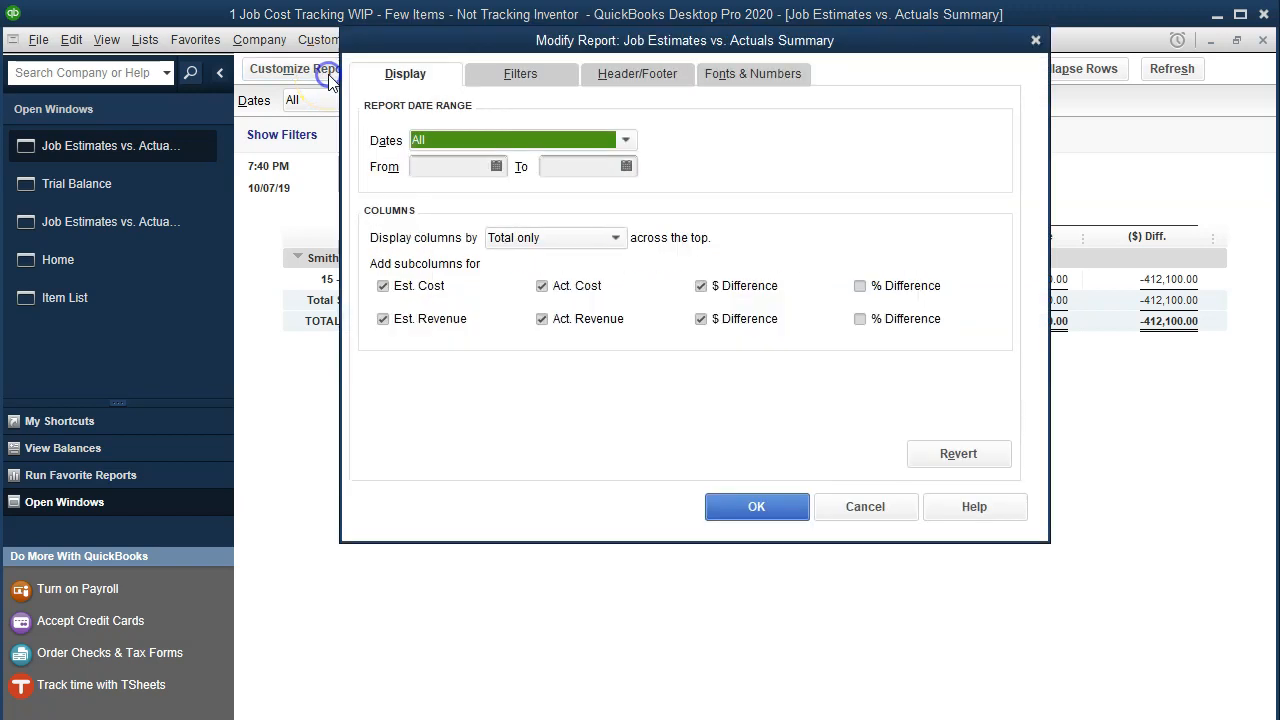
pyautogui.click(482, 77)
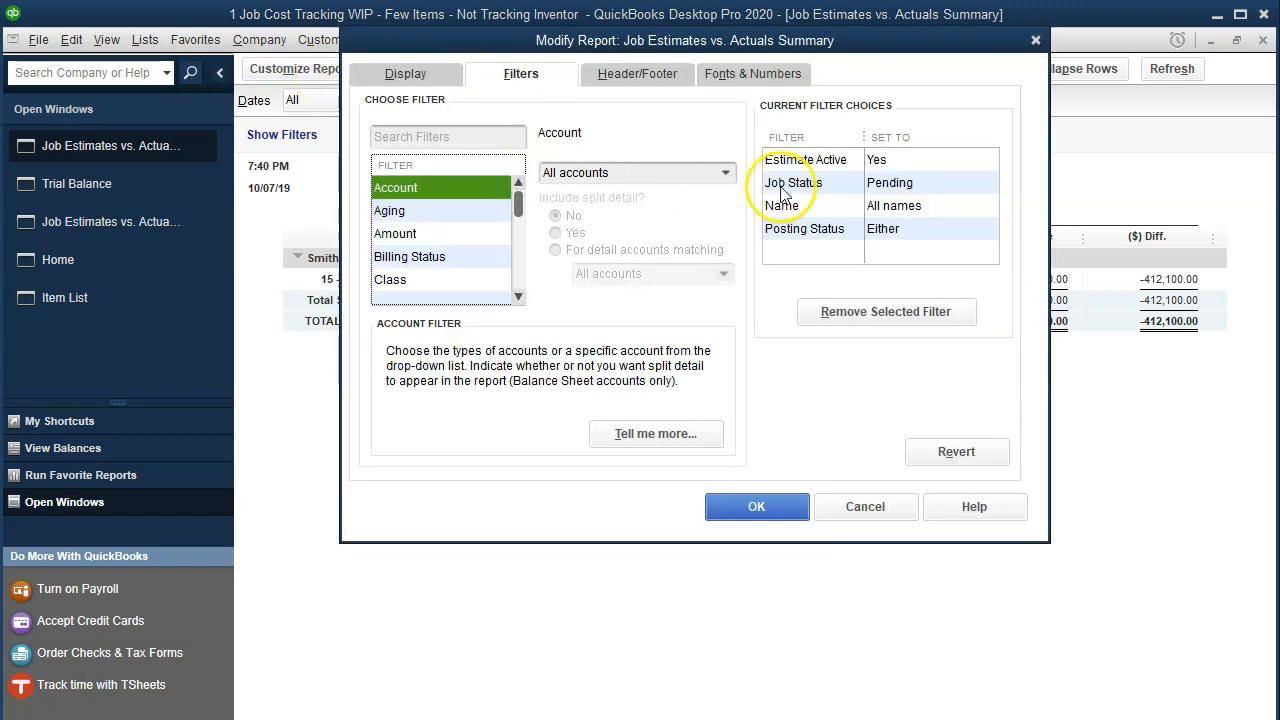
pyautogui.click(854, 186)
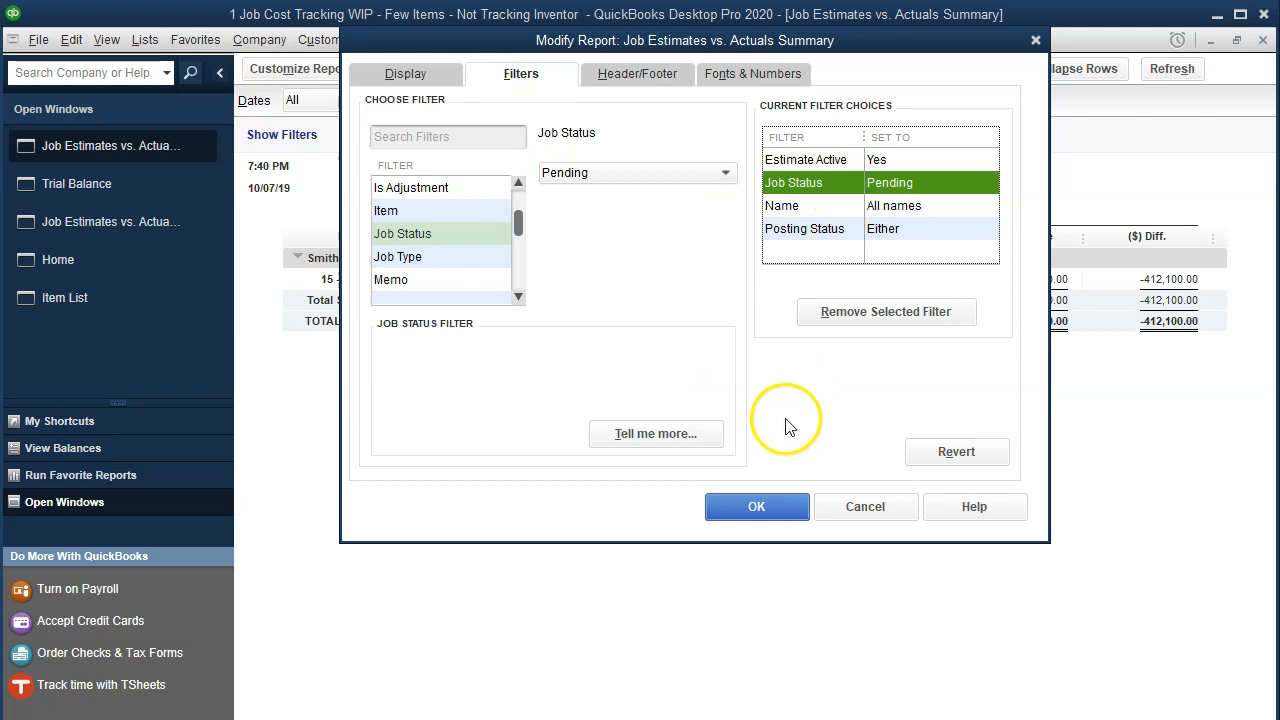
pyautogui.click(828, 316)
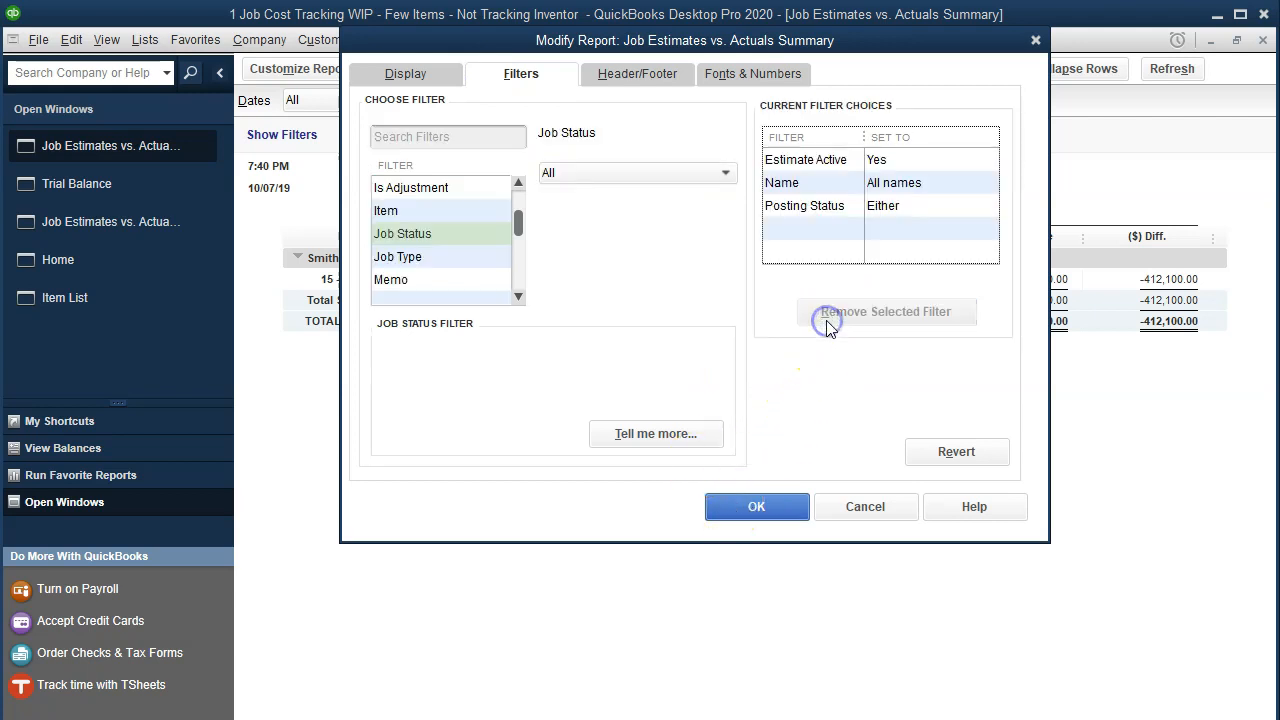
pyautogui.click(756, 506)
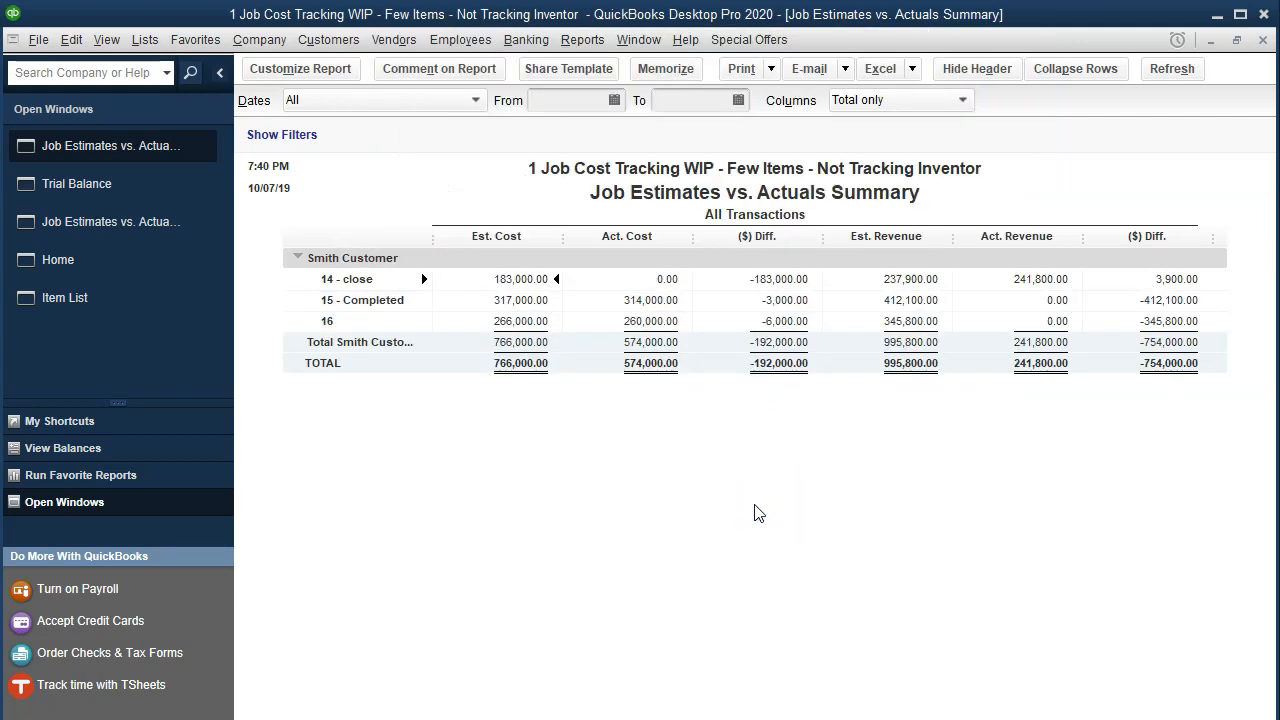